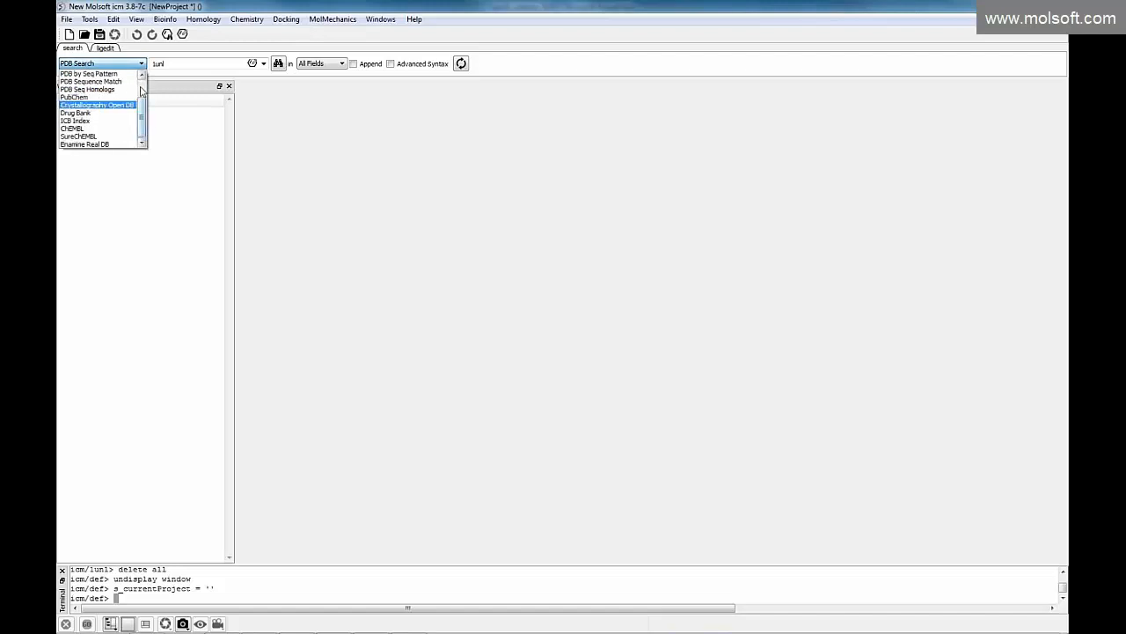
Load the structure 1unl through a PDB Search and close the terminal panel
{"action": "scroll", "coordinate": [142, 126], "scroll_direction": "up", "scroll_amount": 3}
{"action": "left_click", "coordinate": [172, 63]}
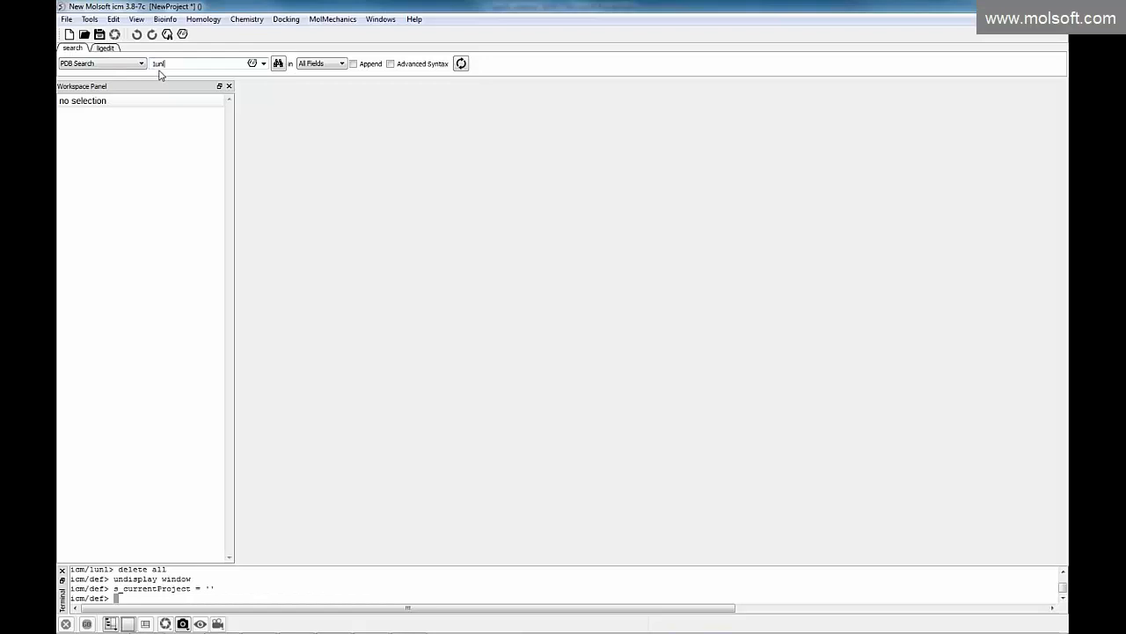
{"action": "left_click", "coordinate": [278, 63]}
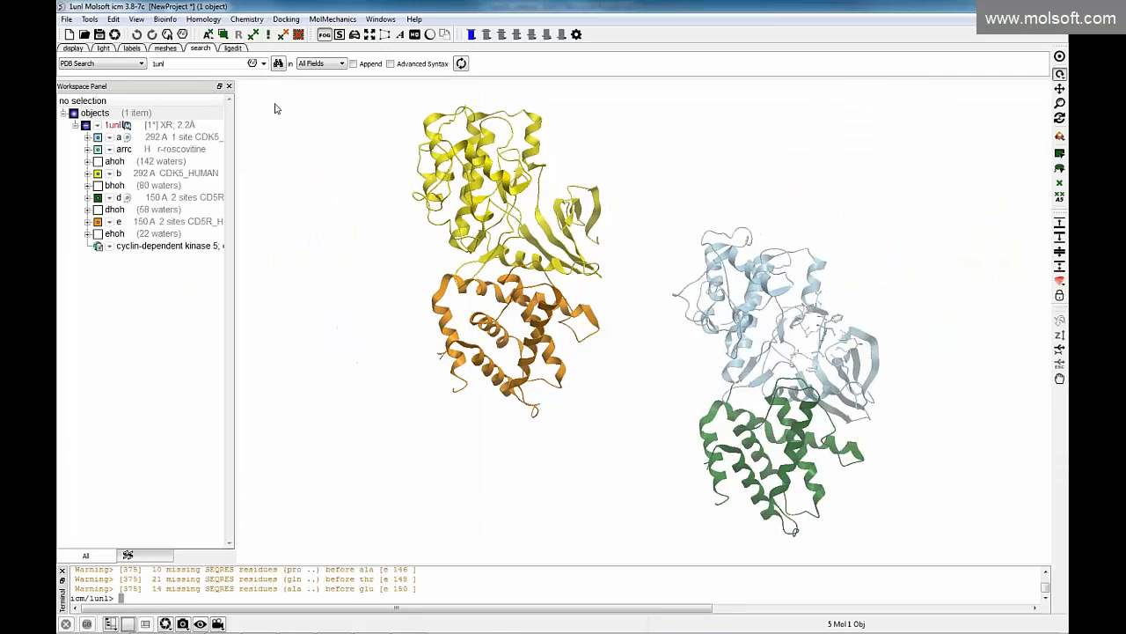
{"action": "left_click_drag", "start_coordinate": [471, 239], "coordinate": [322, 203]}
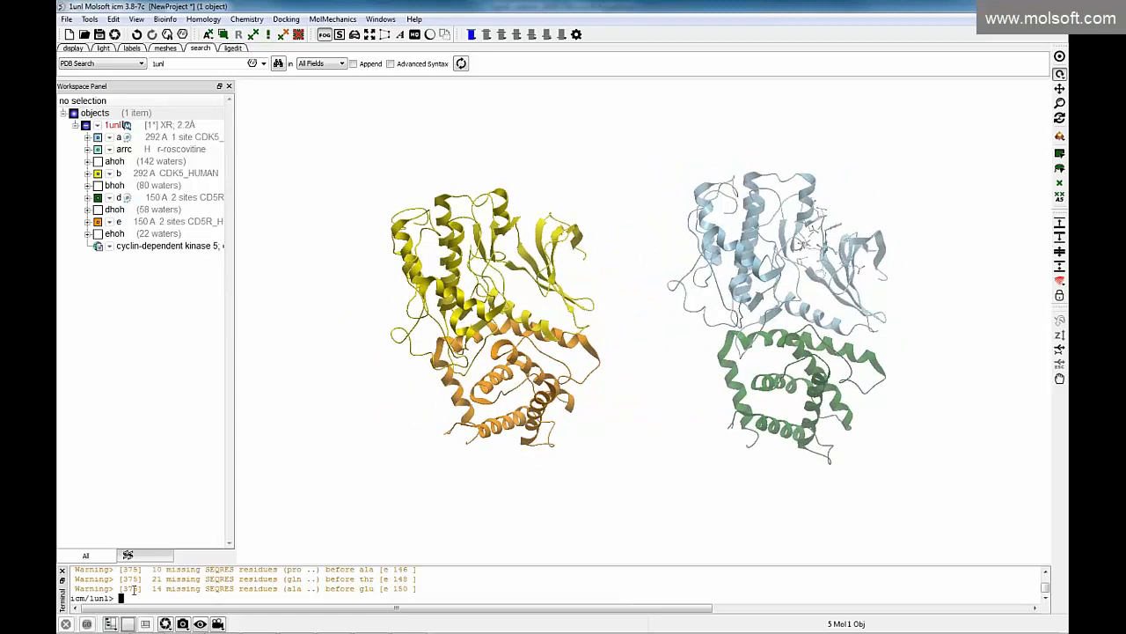
{"action": "left_click", "coordinate": [62, 571]}
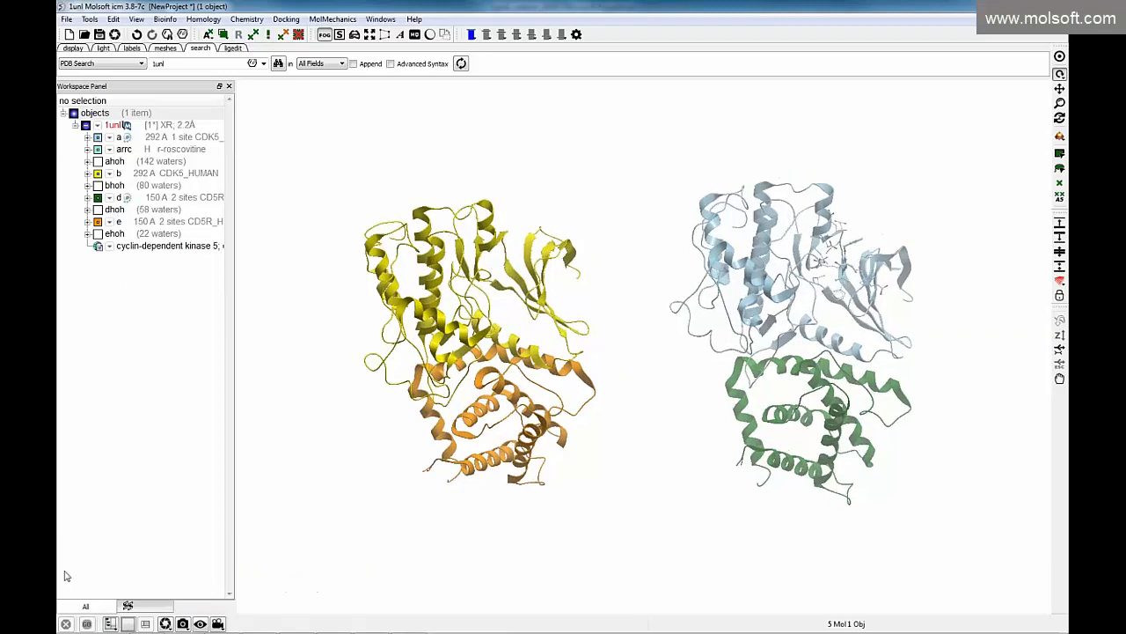
Select the r-roscovitine ligand (arrc) in 1unl and centre the view on it
{"action": "left_click_drag", "start_coordinate": [601, 402], "coordinate": [559, 425]}
{"action": "left_click_drag", "start_coordinate": [437, 296], "coordinate": [420, 220]}
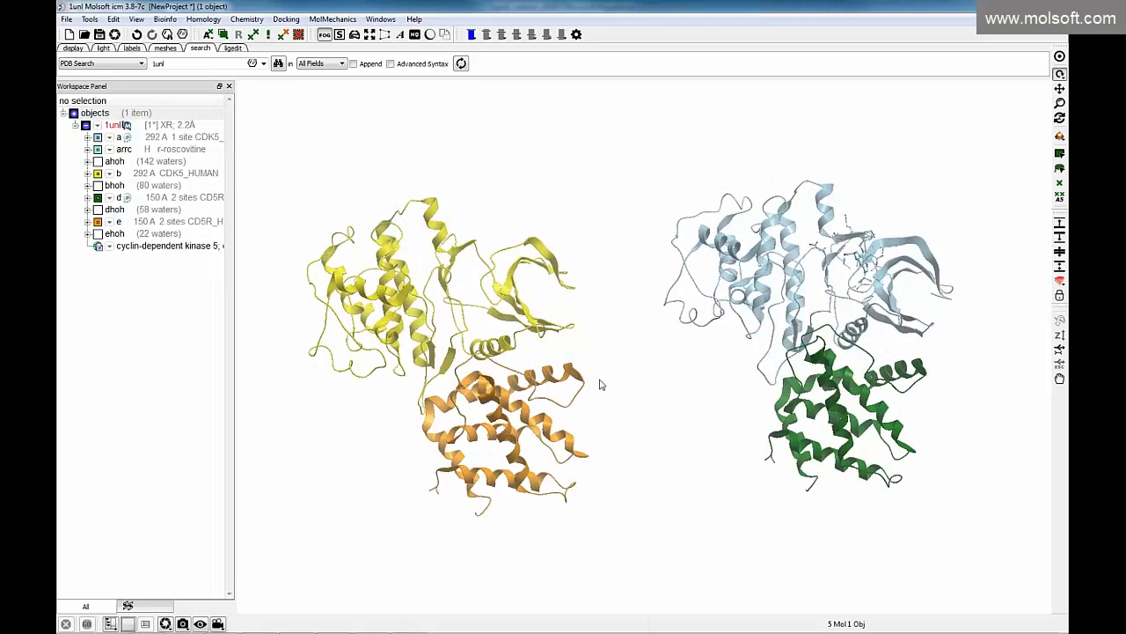
{"action": "left_click_drag", "start_coordinate": [694, 257], "coordinate": [460, 218]}
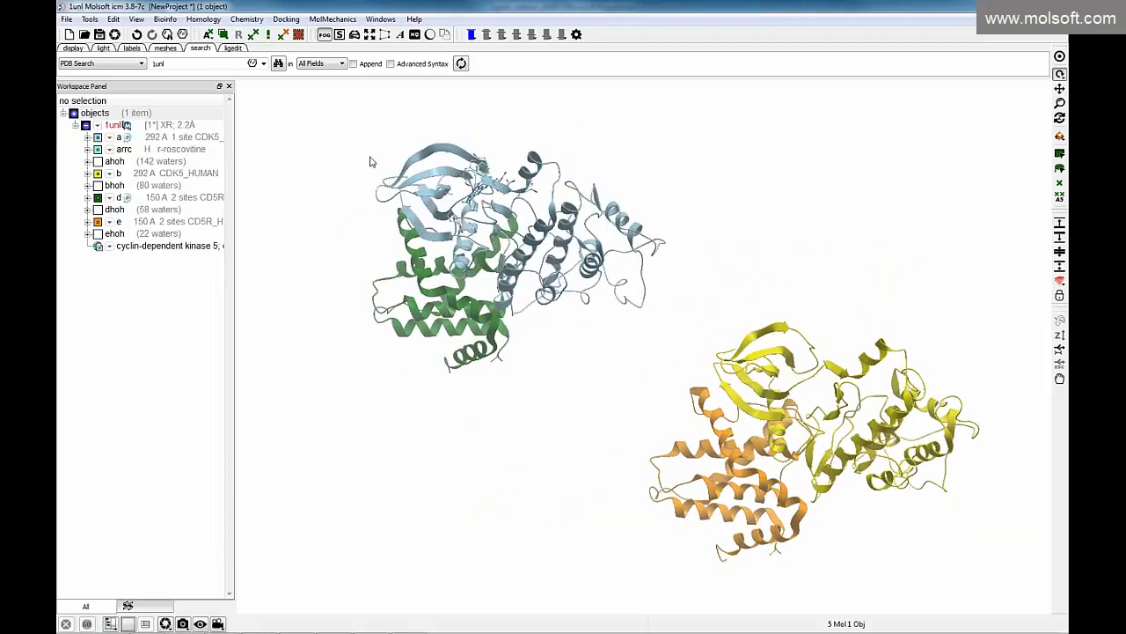
{"action": "left_click", "coordinate": [180, 150]}
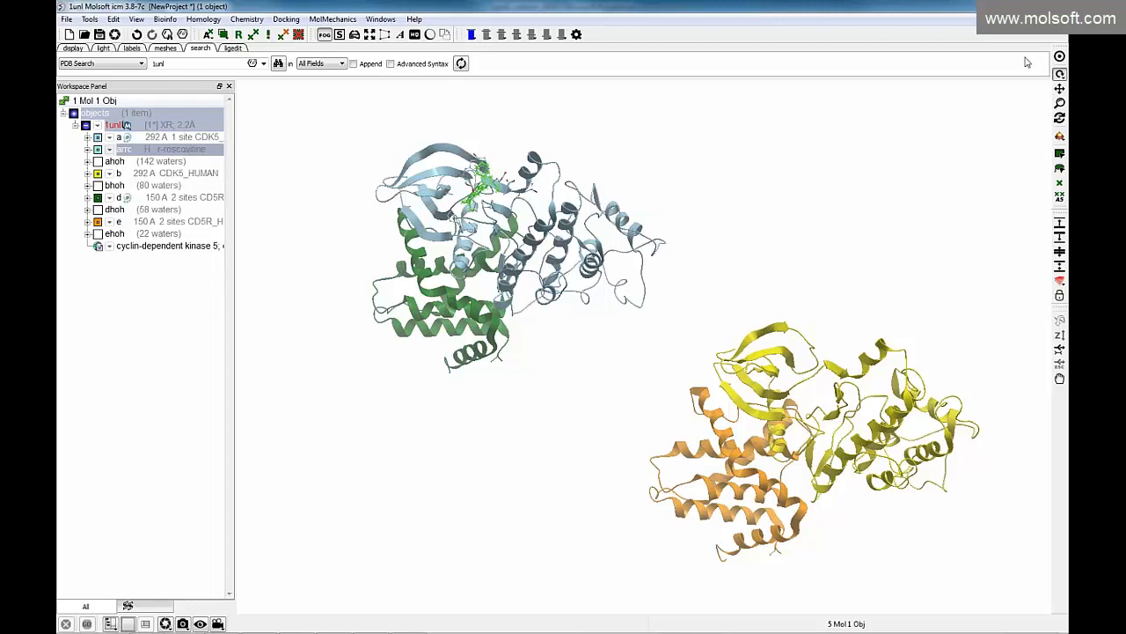
{"action": "left_click", "coordinate": [1059, 57]}
Examine how r-roscovitine sits in its binding pocket from several angles and clear the selection
{"action": "left_click_drag", "start_coordinate": [542, 355], "coordinate": [377, 352]}
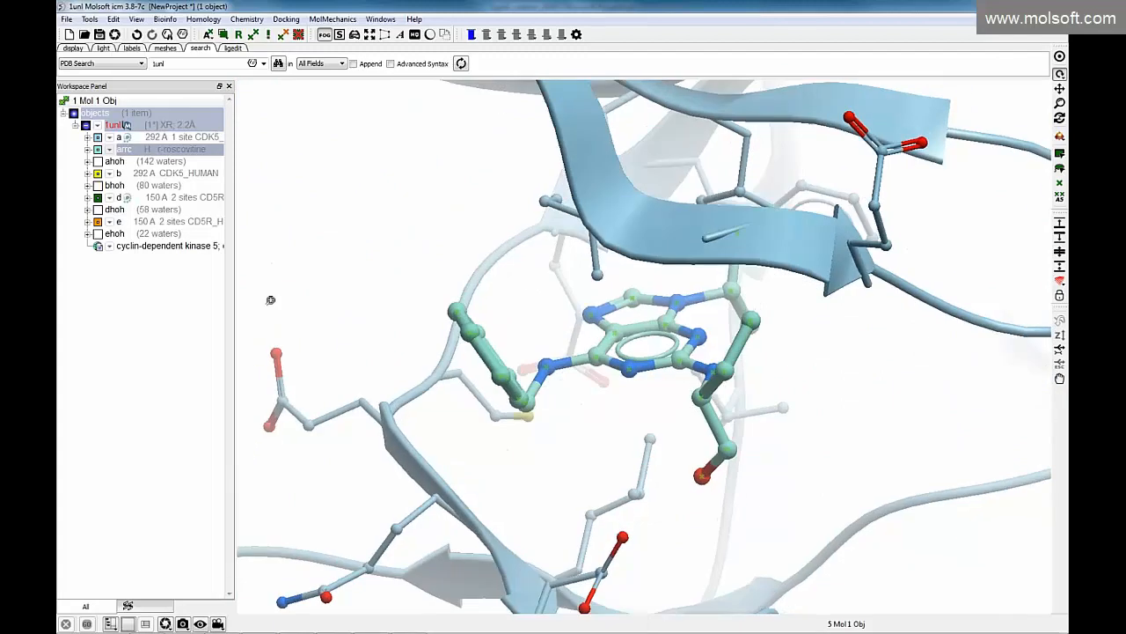
{"action": "left_click_drag", "start_coordinate": [261, 281], "coordinate": [272, 332]}
{"action": "left_click_drag", "start_coordinate": [423, 324], "coordinate": [485, 290]}
{"action": "left_click_drag", "start_coordinate": [579, 313], "coordinate": [595, 331]}
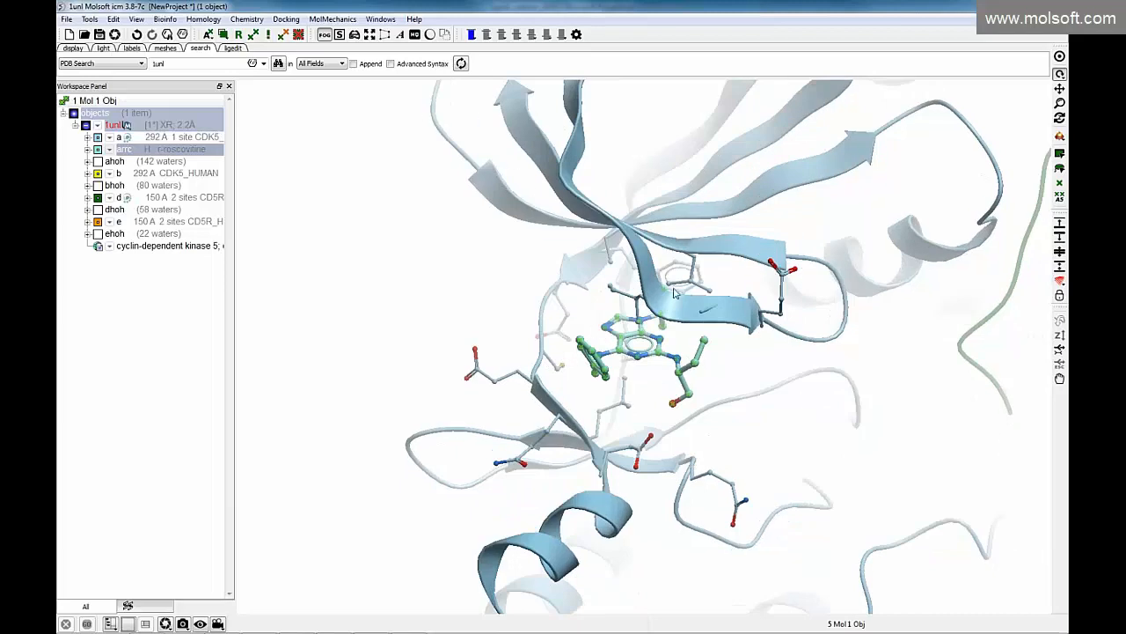
{"action": "left_click_drag", "start_coordinate": [479, 316], "coordinate": [520, 315]}
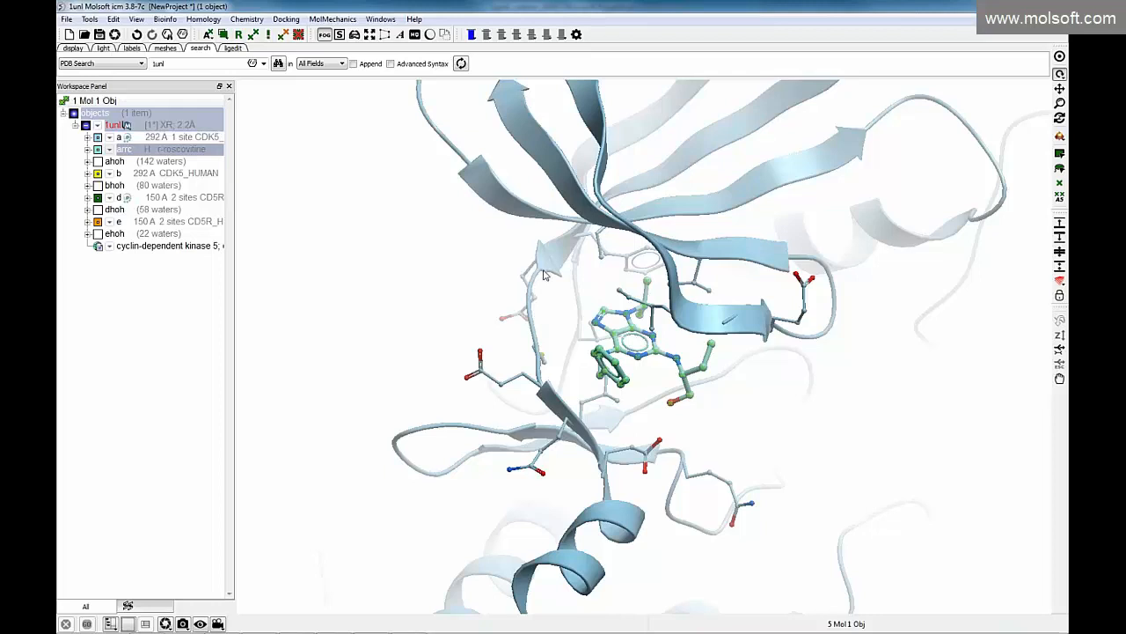
{"action": "left_click_drag", "start_coordinate": [545, 408], "coordinate": [610, 495]}
{"action": "left_click_drag", "start_coordinate": [507, 511], "coordinate": [666, 451]}
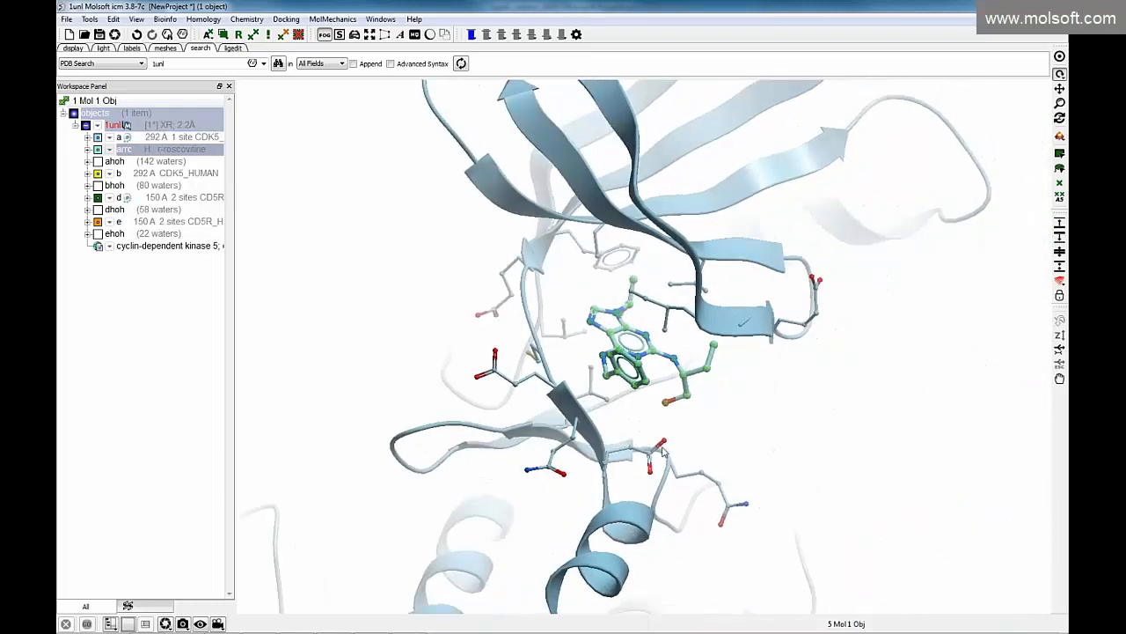
{"action": "left_click", "coordinate": [838, 397]}
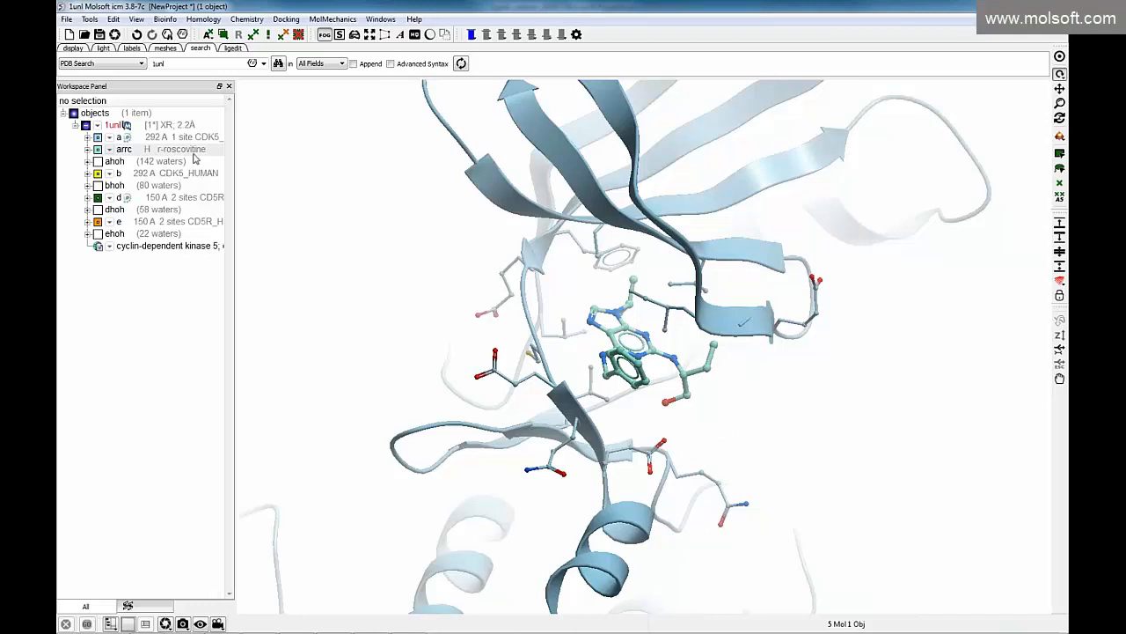
Display the ligand pocket interactions for r-roscovitine and inspect the hydrogen bonds and labelled residues around it
{"action": "right_click", "coordinate": [167, 151]}
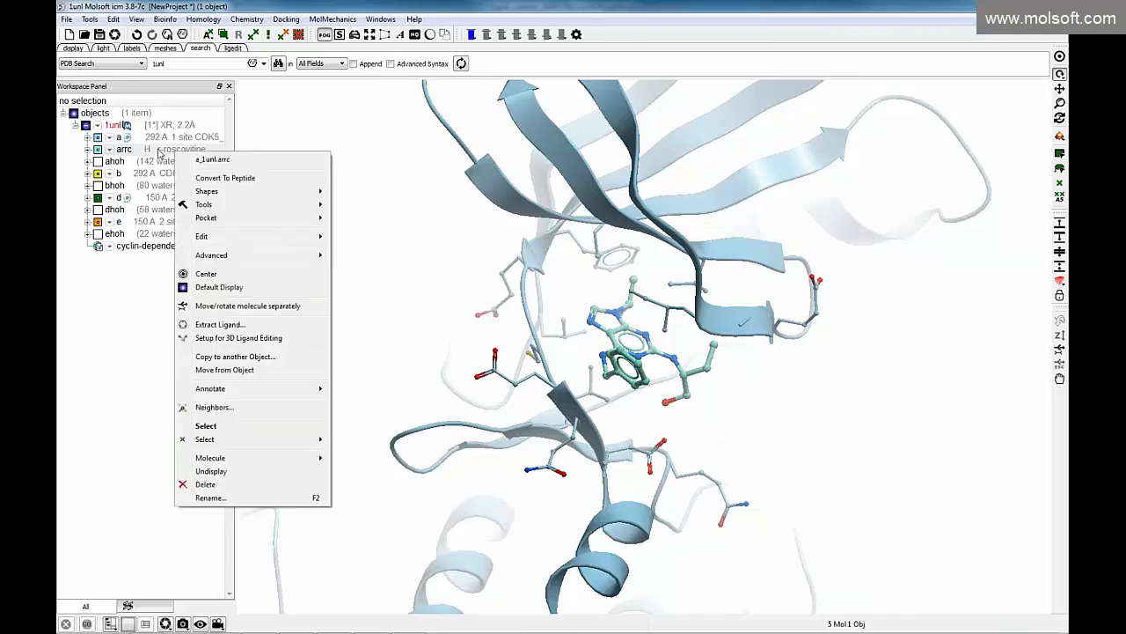
{"action": "mouse_move", "coordinate": [312, 218]}
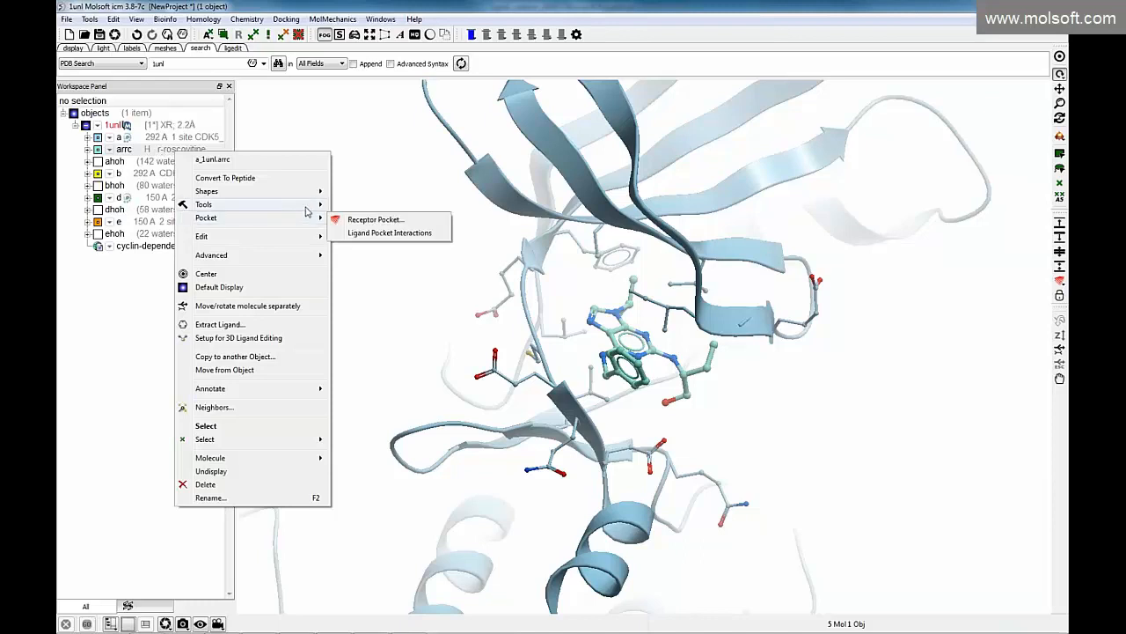
{"action": "left_click", "coordinate": [370, 235]}
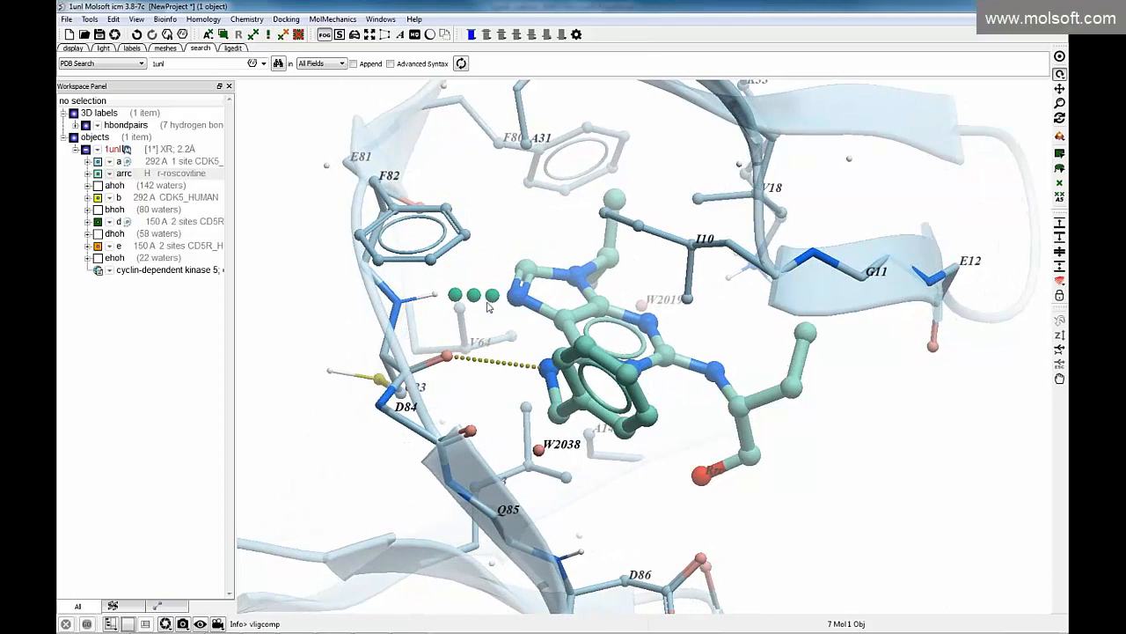
{"action": "left_click_drag", "start_coordinate": [262, 303], "coordinate": [264, 316]}
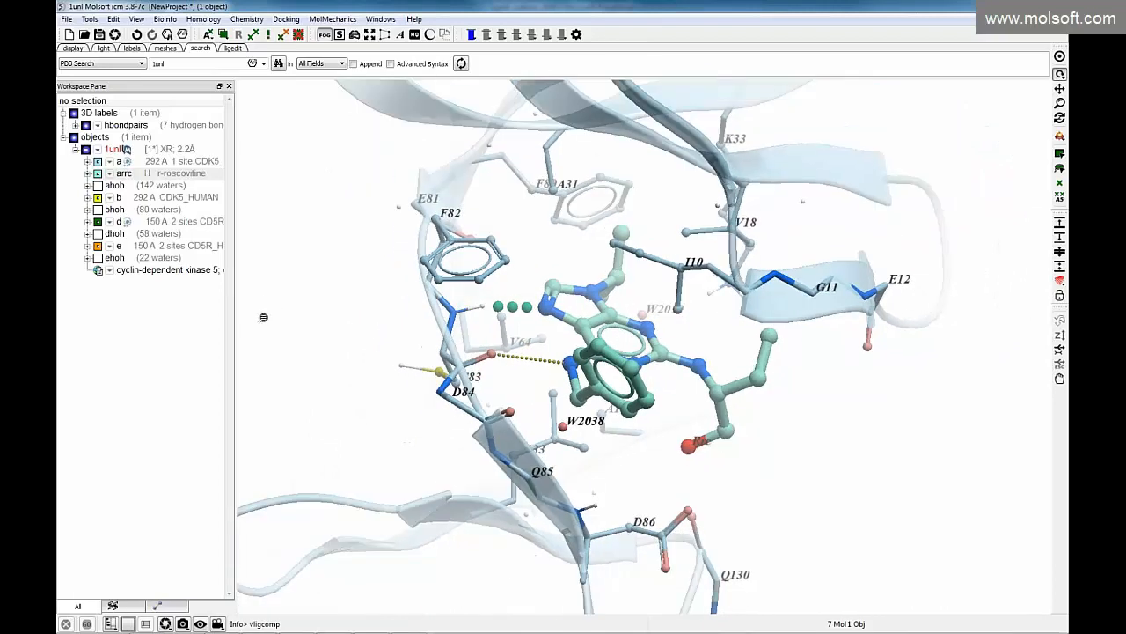
{"action": "mouse_move", "coordinate": [350, 330]}
{"action": "left_mouse_down"}
{"action": "mouse_move", "coordinate": [314, 325]}
{"action": "mouse_move", "coordinate": [338, 352]}
{"action": "mouse_move", "coordinate": [340, 339]}
{"action": "left_mouse_up"}
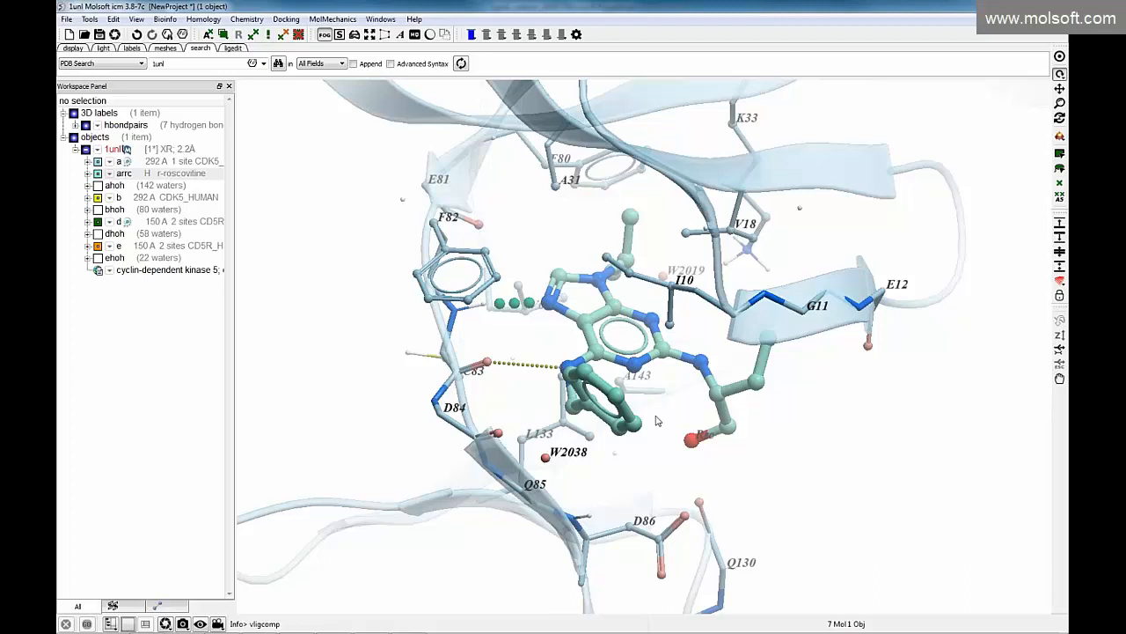
{"action": "left_click_drag", "start_coordinate": [762, 431], "coordinate": [767, 423]}
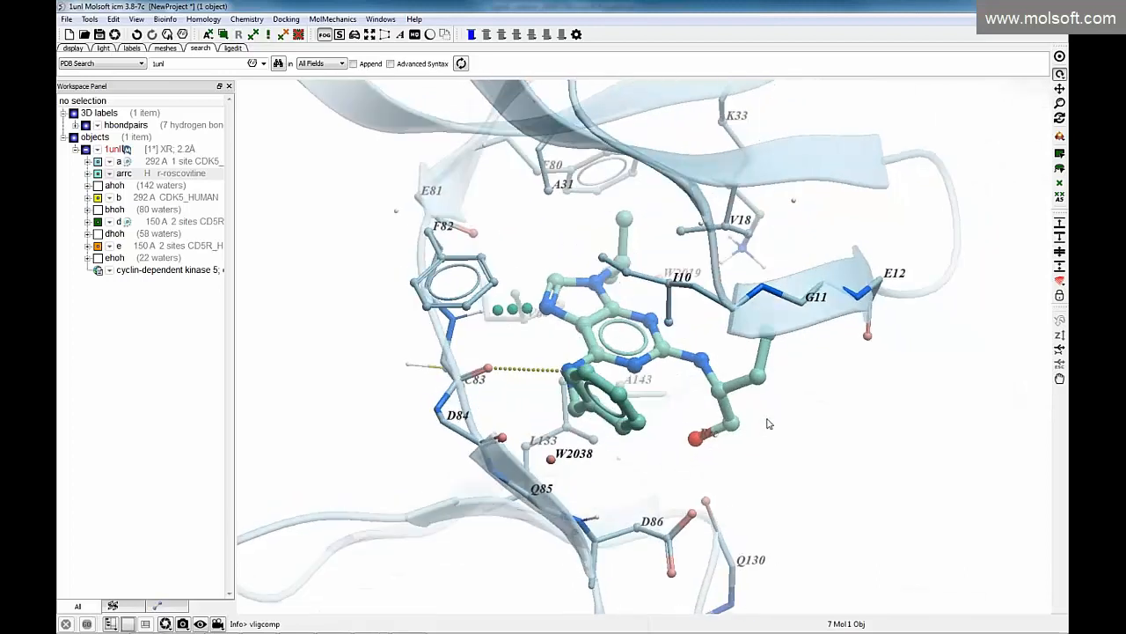
{"action": "left_click_drag", "start_coordinate": [698, 363], "coordinate": [787, 385]}
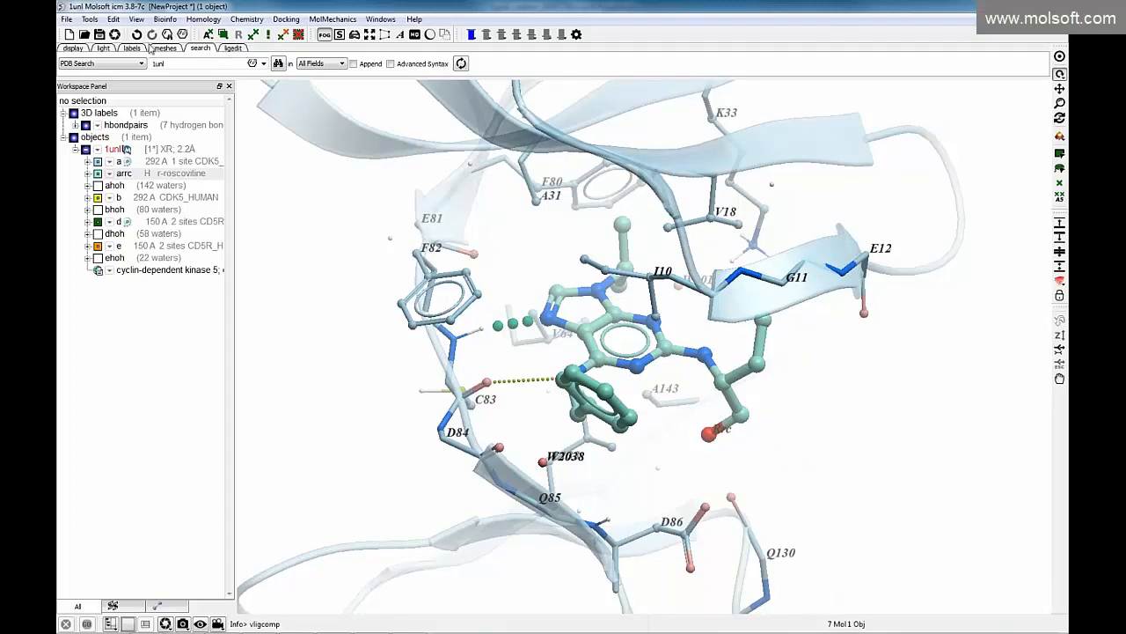
Set up a_1unl.arrc as the ligand in the ligand editor with automatically assigned formal charges at pH 7.00
{"action": "left_click", "coordinate": [233, 48]}
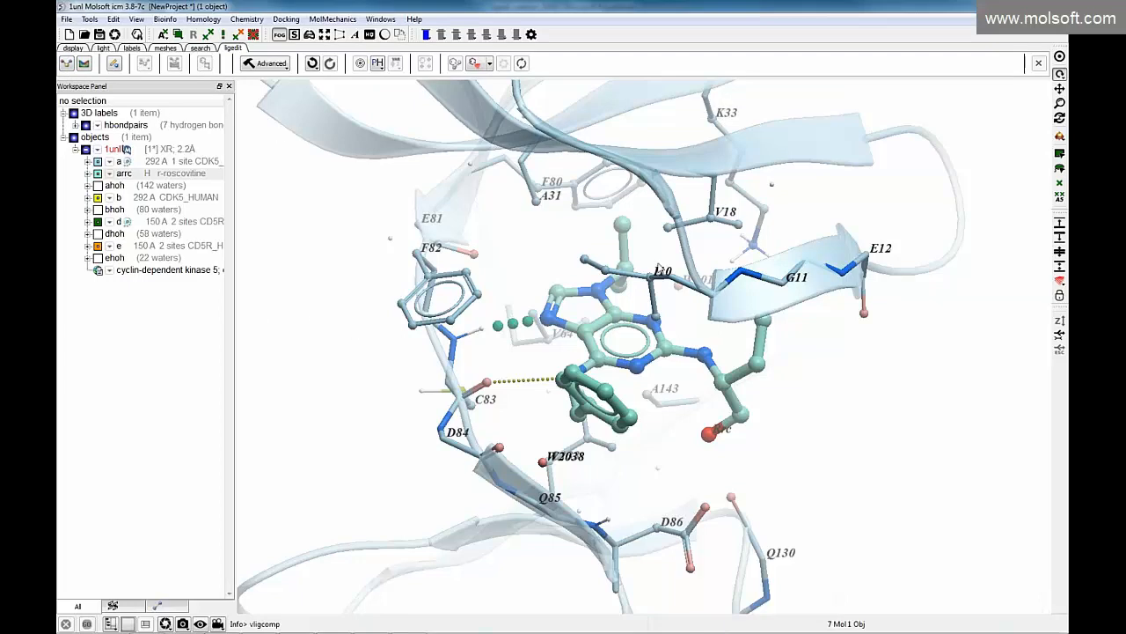
{"action": "left_click", "coordinate": [66, 66]}
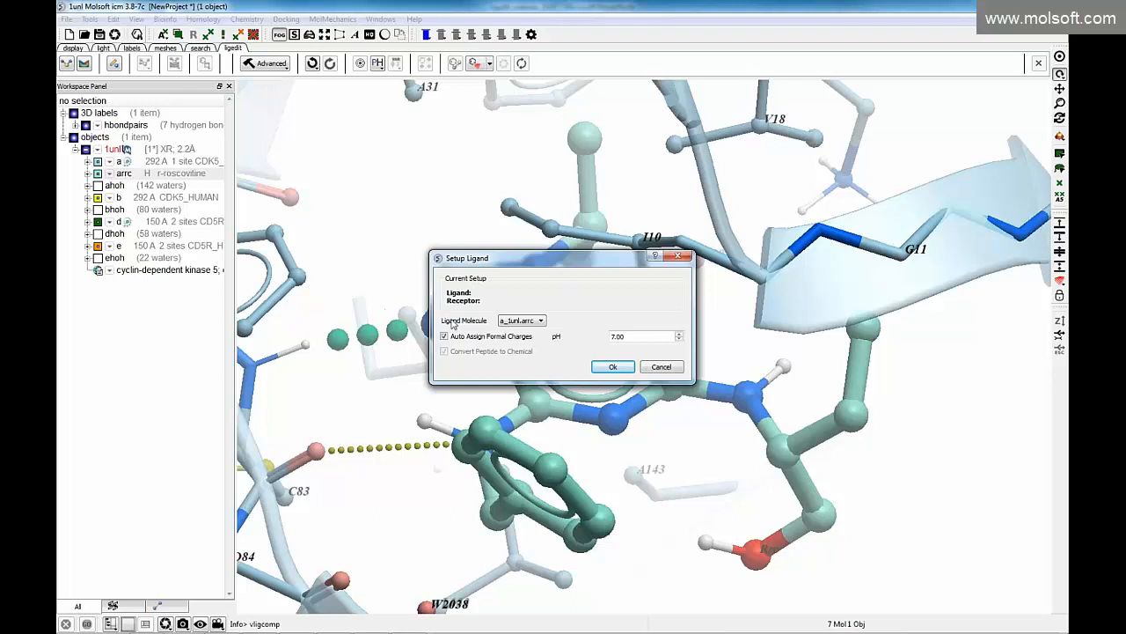
{"action": "left_click", "coordinate": [539, 322]}
{"action": "left_click", "coordinate": [537, 332]}
{"action": "left_click", "coordinate": [609, 367]}
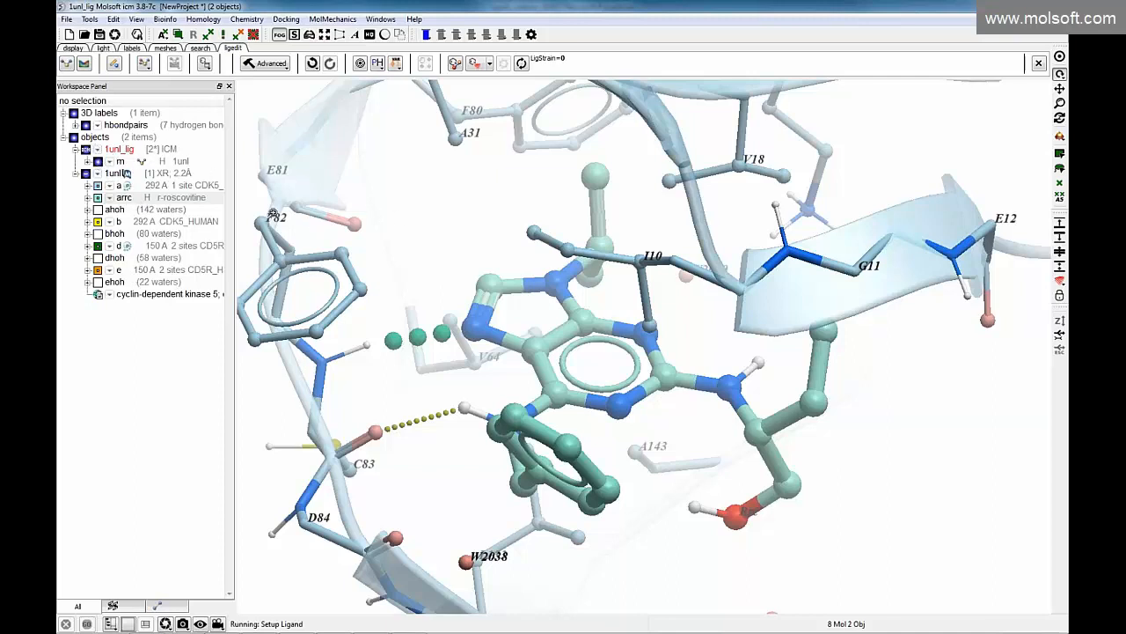
{"action": "left_click_drag", "start_coordinate": [273, 213], "coordinate": [274, 224]}
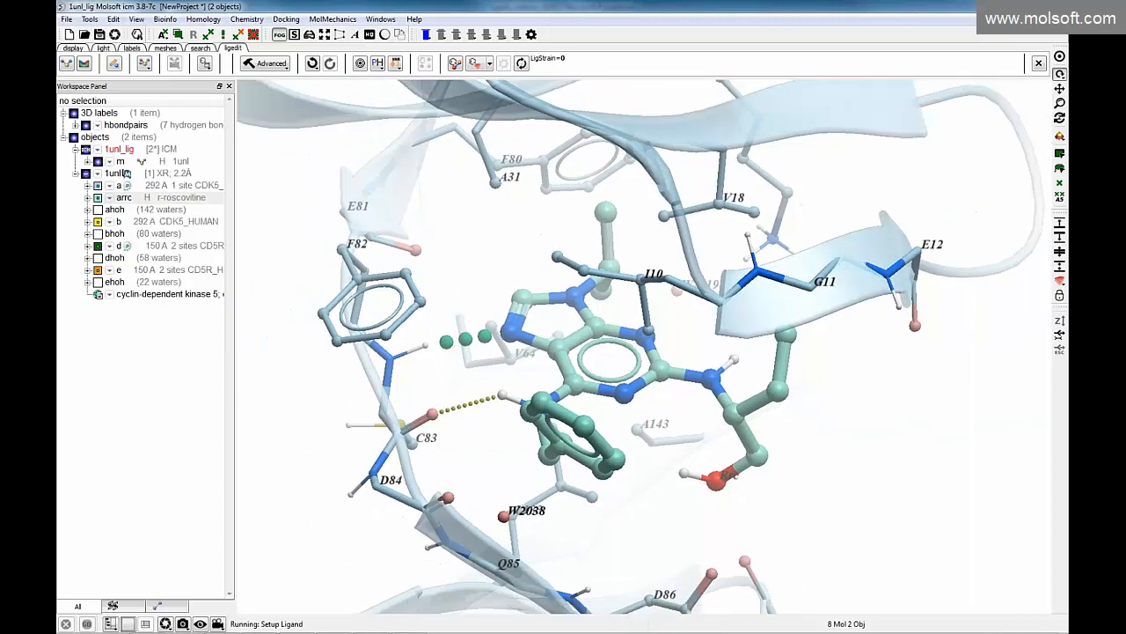
Start the receptor setup for a_1unl, enabling Optimize Existing Hydrogens and disabling Mask Missing Sidechains
{"action": "left_click", "coordinate": [83, 70]}
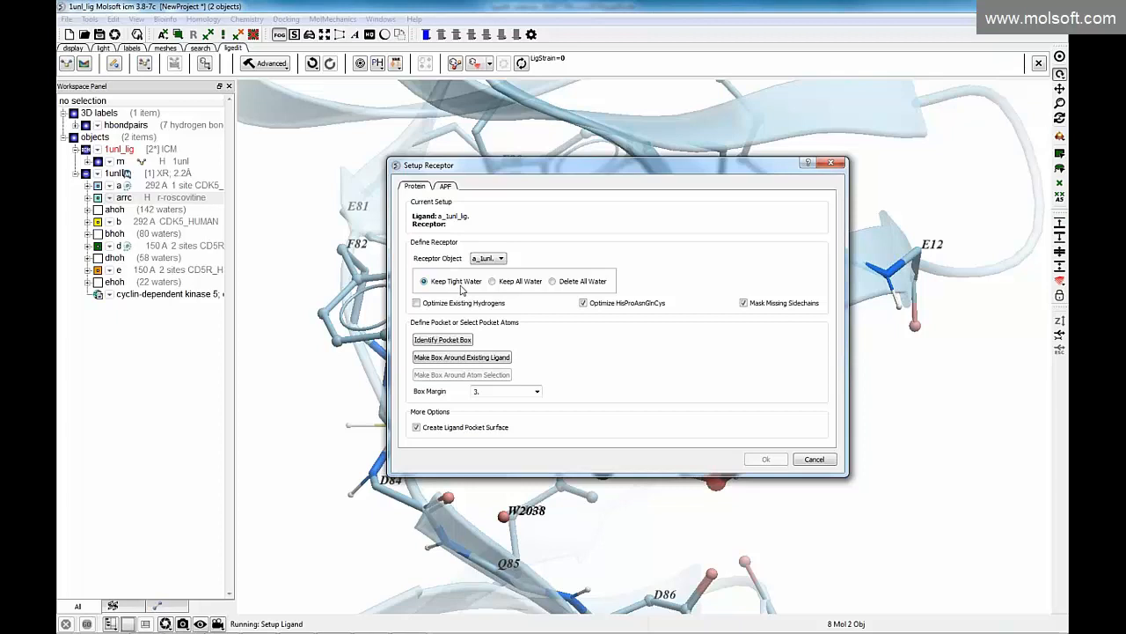
{"action": "left_click", "coordinate": [417, 304]}
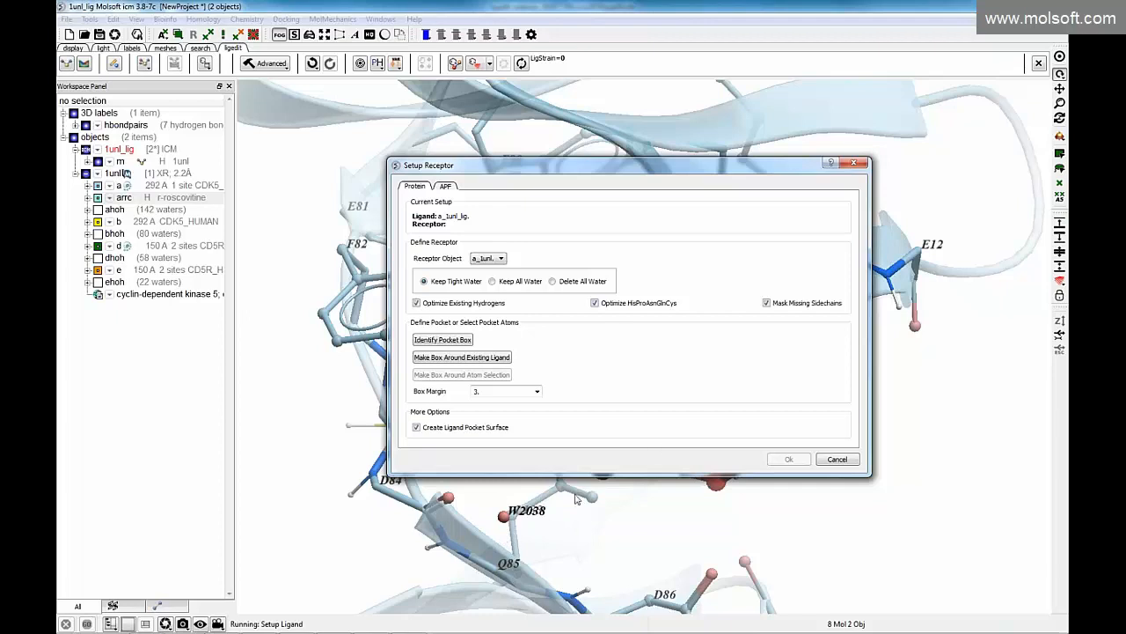
{"action": "left_click", "coordinate": [767, 304]}
{"action": "left_click_drag", "start_coordinate": [716, 166], "coordinate": [694, 60]}
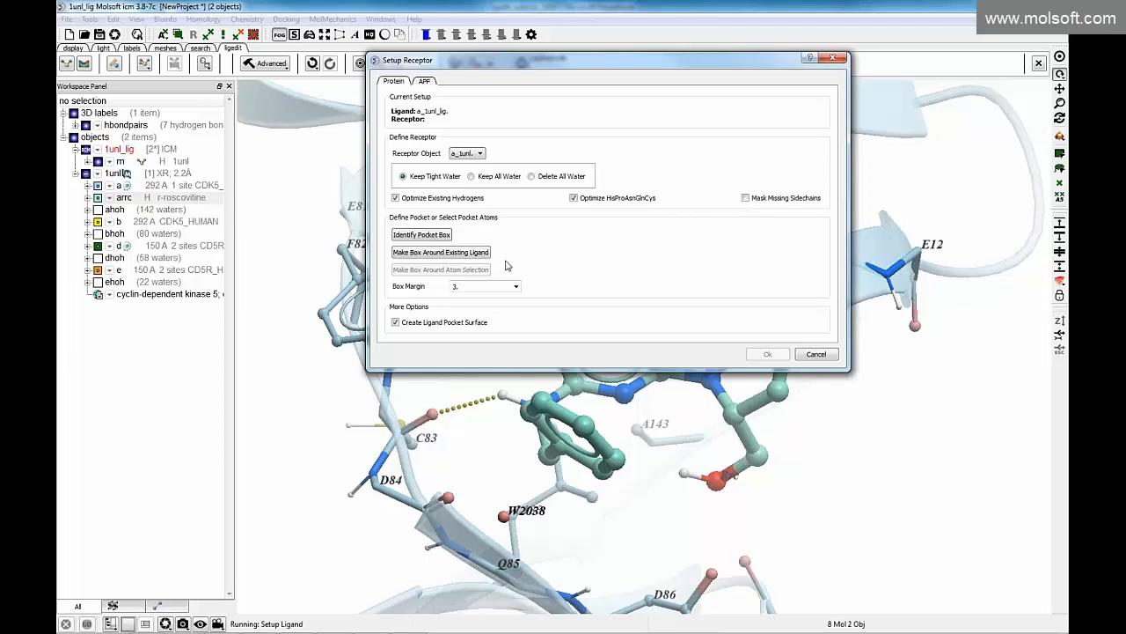
Make the pocket box around the existing ligand and check how it encloses the binding site
{"action": "left_click_drag", "start_coordinate": [558, 68], "coordinate": [507, 192]}
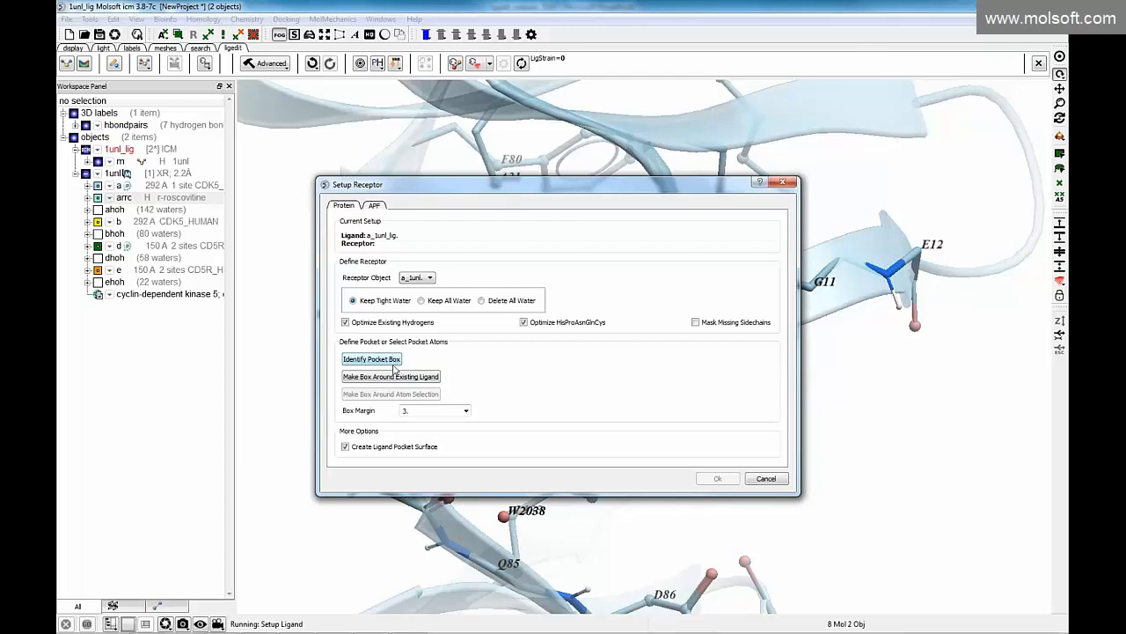
{"action": "left_click_drag", "start_coordinate": [563, 193], "coordinate": [351, 218]}
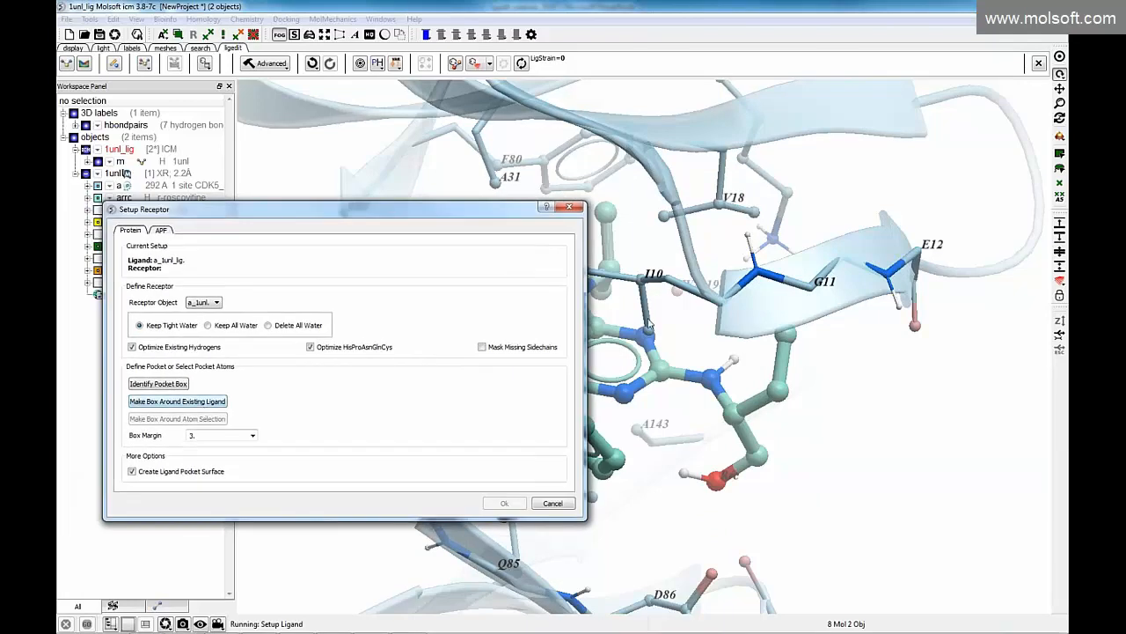
{"action": "left_click", "coordinate": [195, 403]}
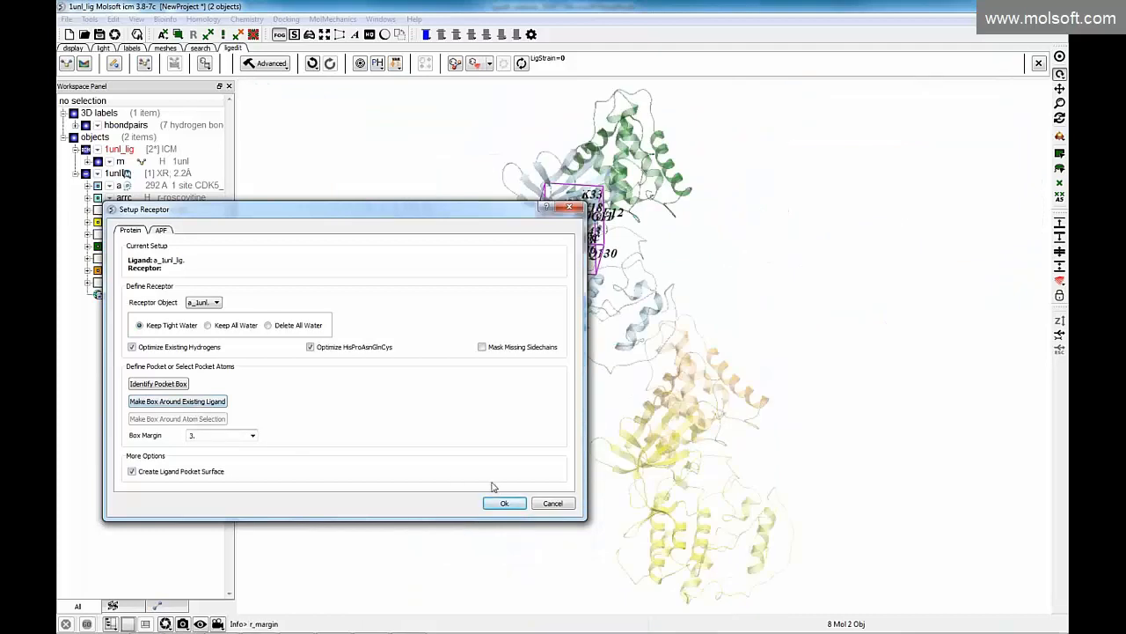
{"action": "left_click_drag", "start_coordinate": [473, 212], "coordinate": [312, 269]}
{"action": "left_click_drag", "start_coordinate": [260, 217], "coordinate": [258, 110]}
{"action": "middle_click_drag", "start_coordinate": [553, 244], "coordinate": [682, 430]}
{"action": "left_click_drag", "start_coordinate": [260, 242], "coordinate": [269, 179]}
{"action": "middle_click_drag", "start_coordinate": [794, 359], "coordinate": [899, 492]}
{"action": "middle_click_drag", "start_coordinate": [903, 372], "coordinate": [800, 415]}
{"action": "left_click_drag", "start_coordinate": [800, 415], "coordinate": [897, 373]}
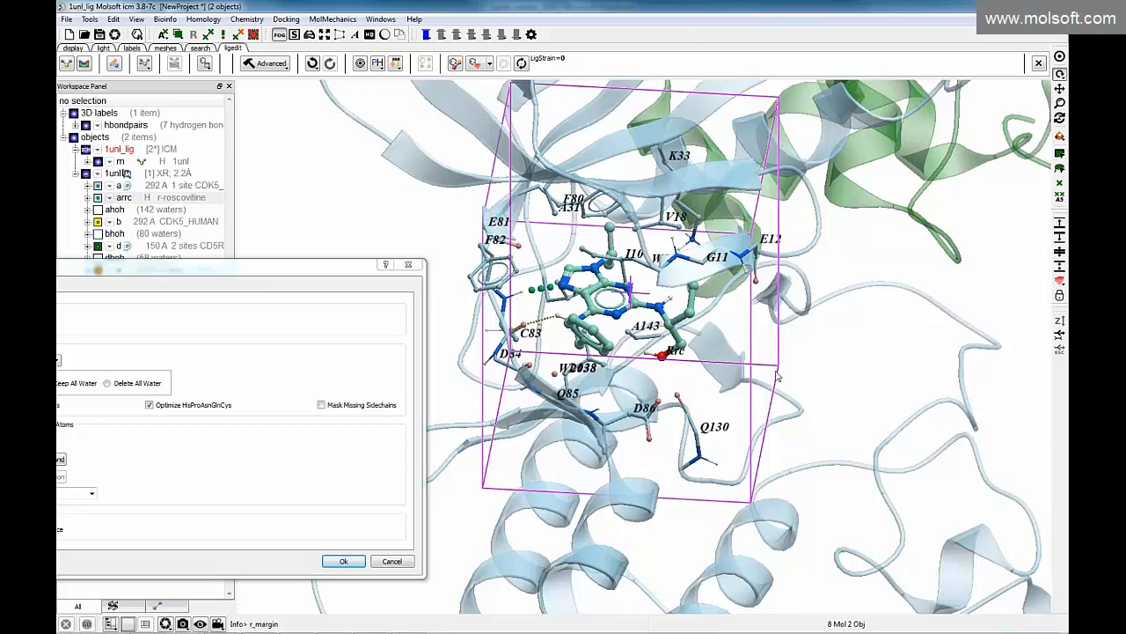
Resize the pocket box around the ligand to about 15.4 by 16.6 by 14.2
{"action": "left_click_drag", "start_coordinate": [778, 371], "coordinate": [783, 373]}
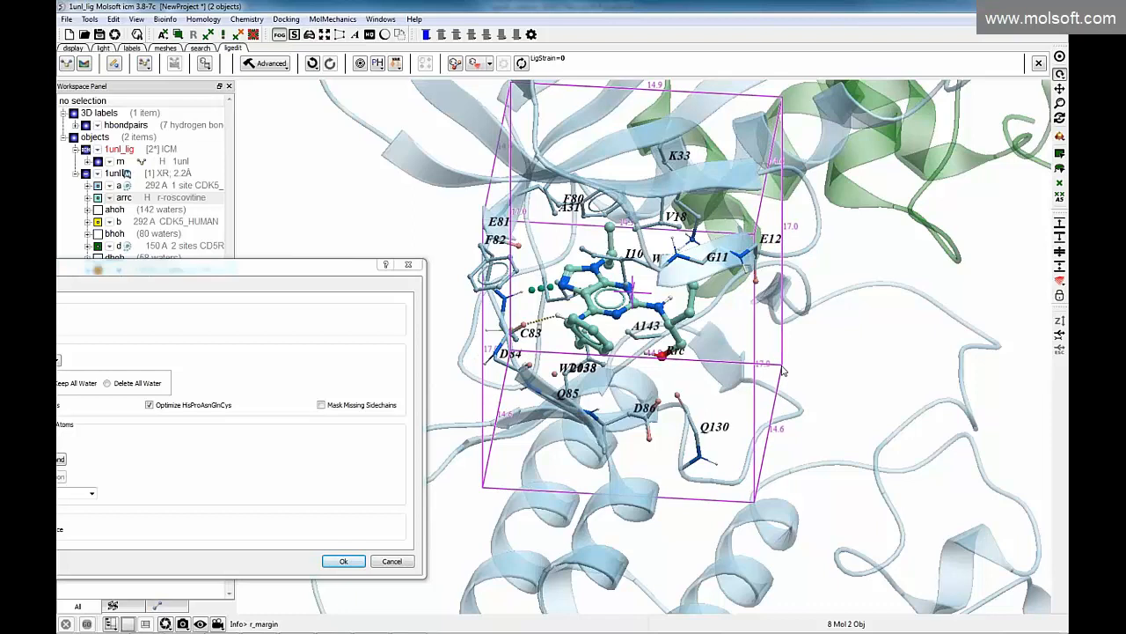
{"action": "left_click_drag", "start_coordinate": [840, 395], "coordinate": [756, 348]}
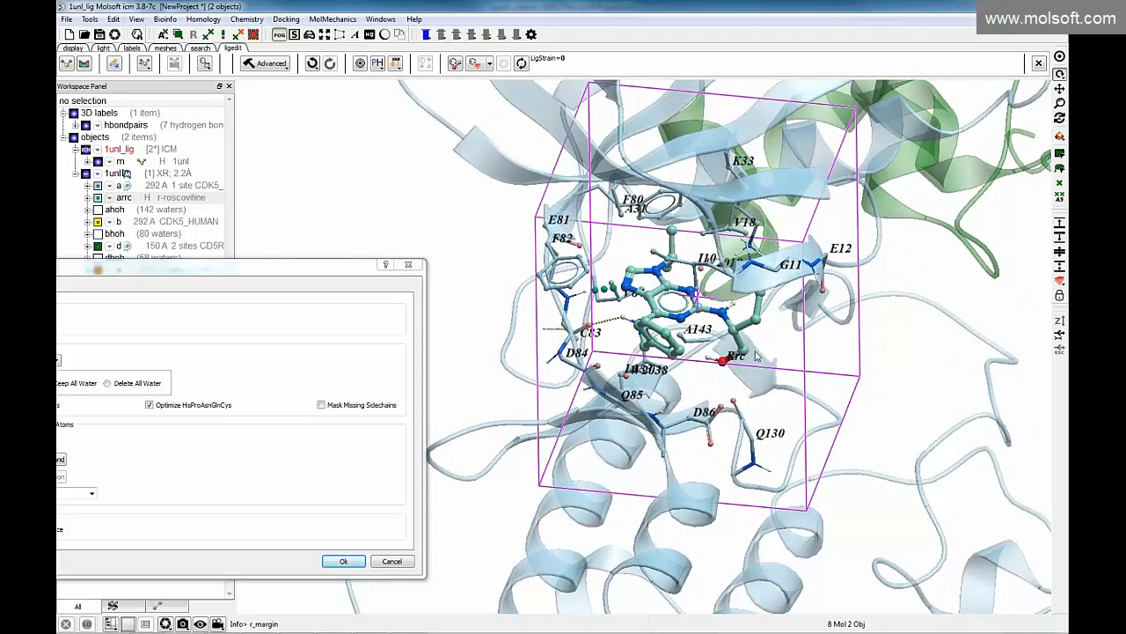
{"action": "left_click_drag", "start_coordinate": [807, 514], "coordinate": [827, 509]}
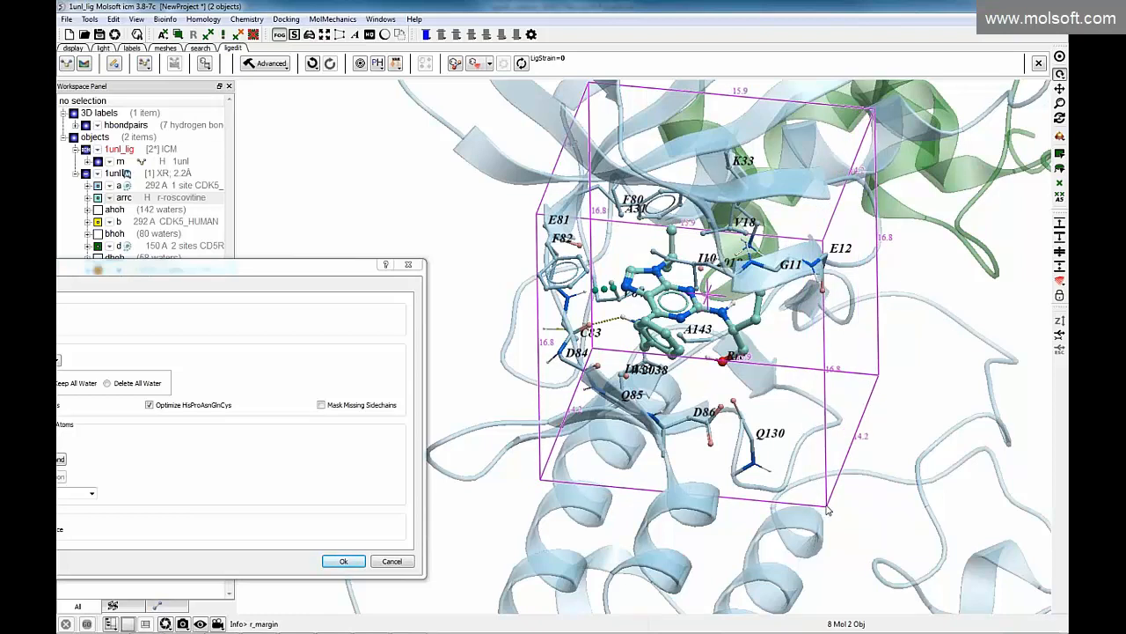
{"action": "left_click_drag", "start_coordinate": [827, 509], "coordinate": [819, 503]}
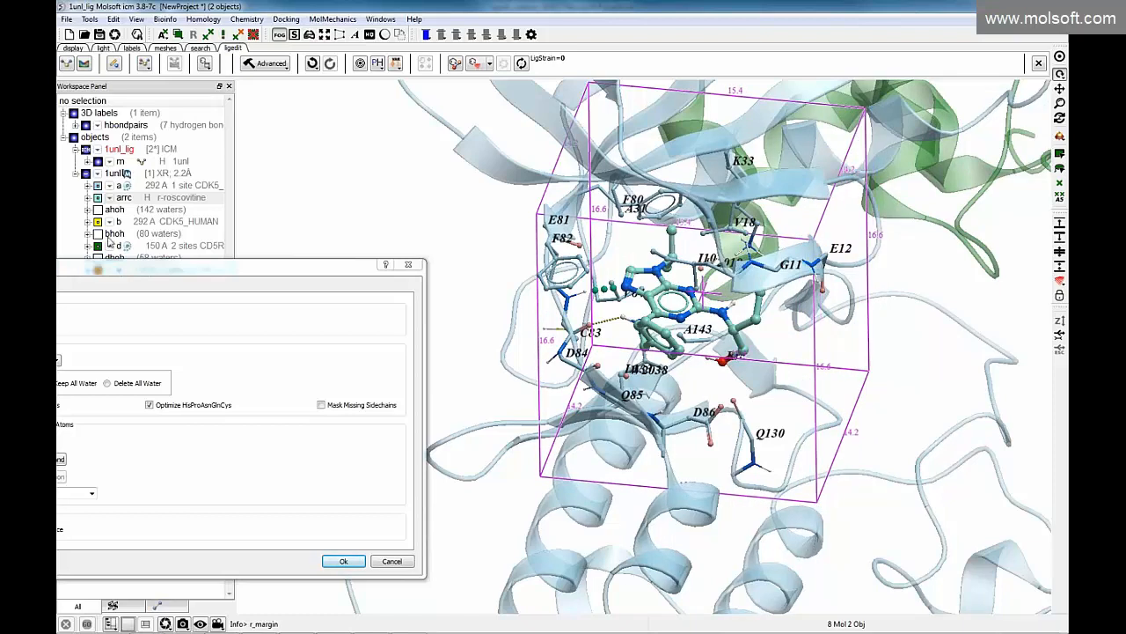
{"action": "left_click_drag", "start_coordinate": [180, 264], "coordinate": [319, 225]}
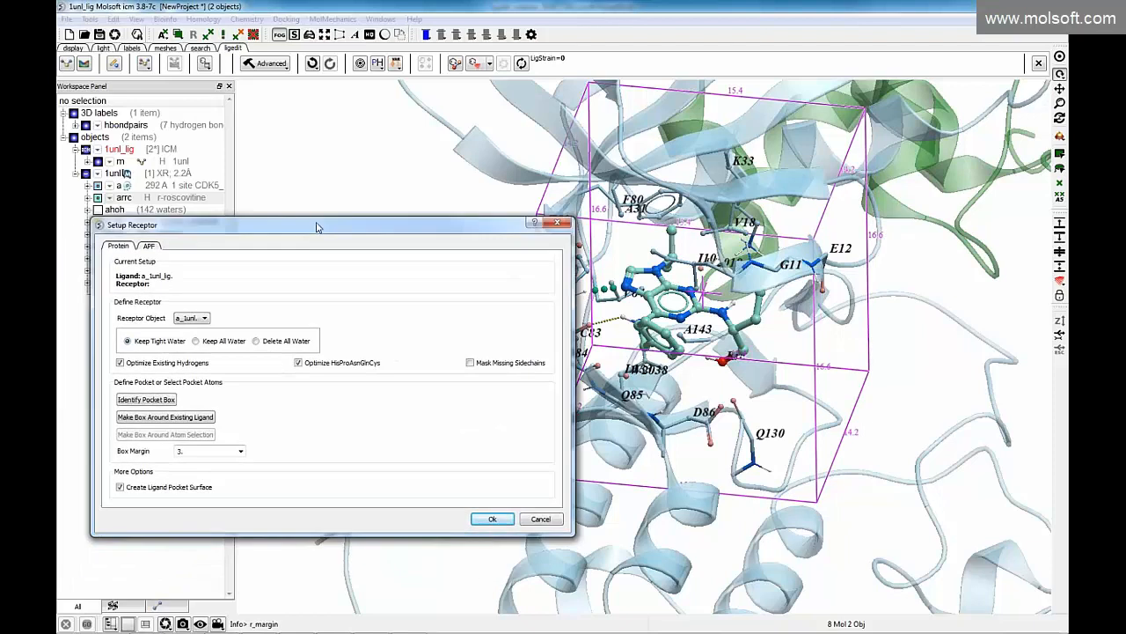
Run the receptor setup with tight water kept and a ligand pocket surface, launching another ICM-Pro window meanwhile, and return to the 1unl project
{"action": "left_click", "coordinate": [492, 519]}
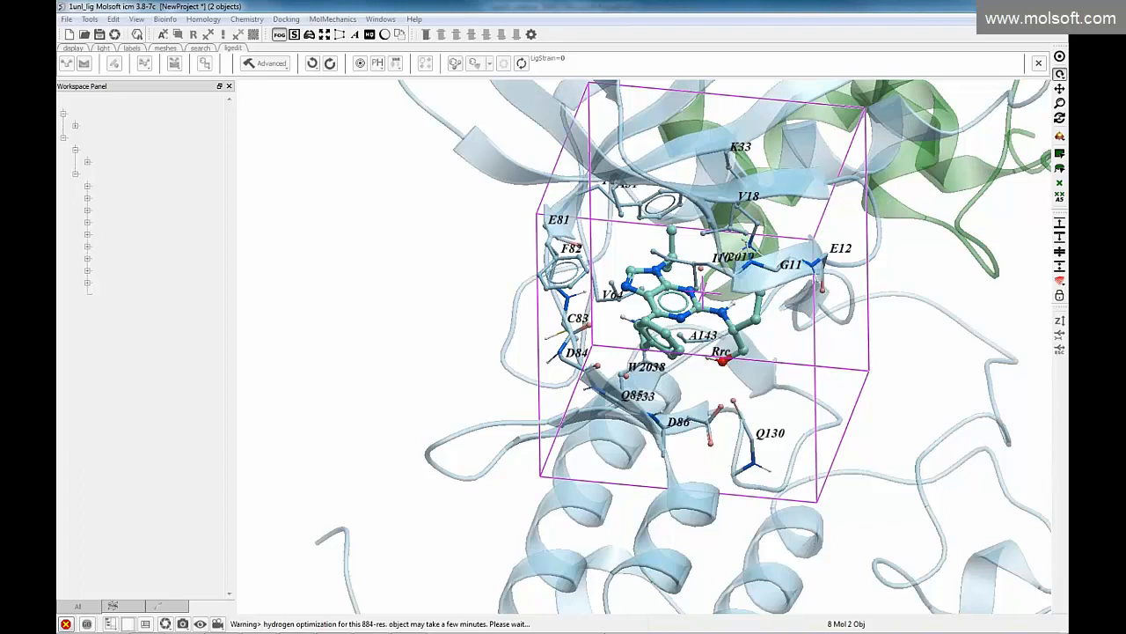
{"action": "right_click", "coordinate": [368, 626]}
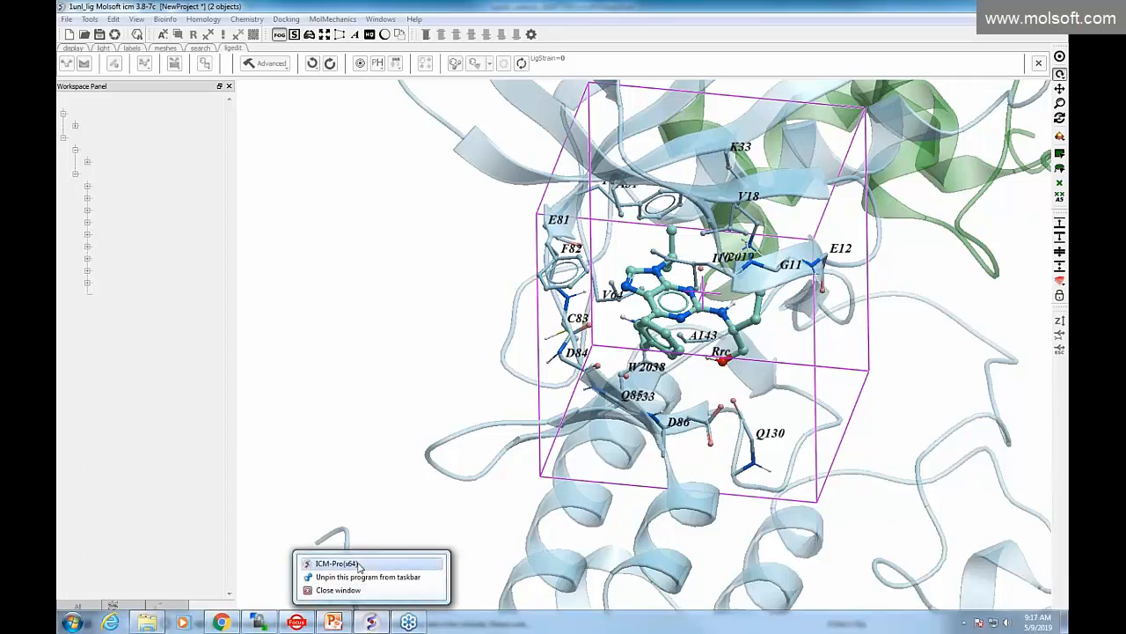
{"action": "left_click", "coordinate": [359, 565]}
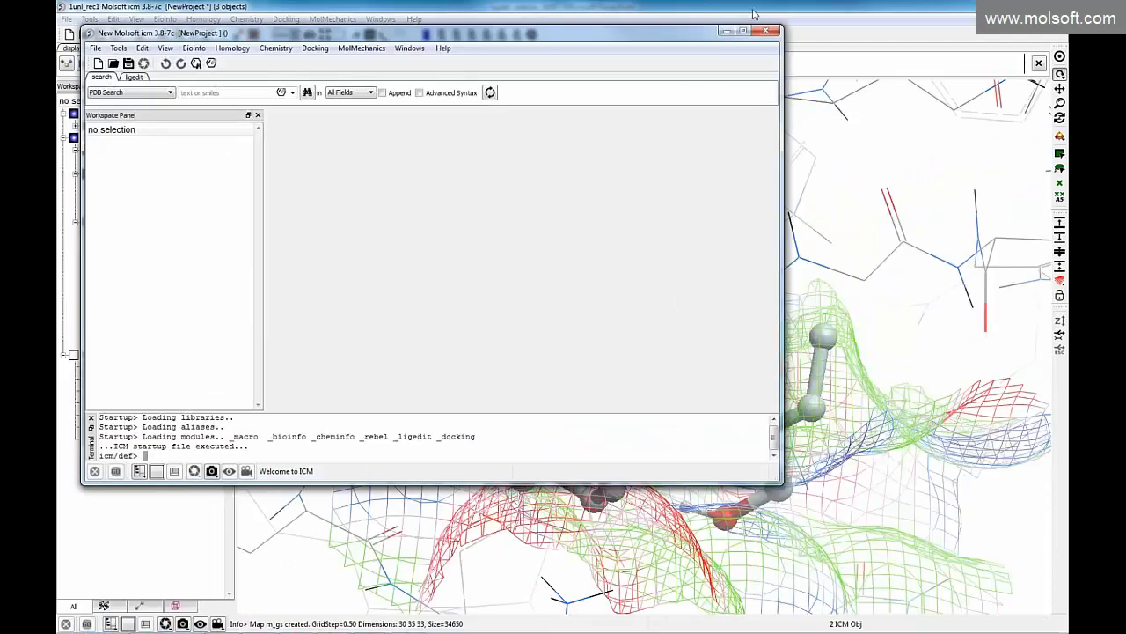
{"action": "left_click", "coordinate": [950, 209]}
{"action": "left_click_drag", "start_coordinate": [344, 315], "coordinate": [339, 369]}
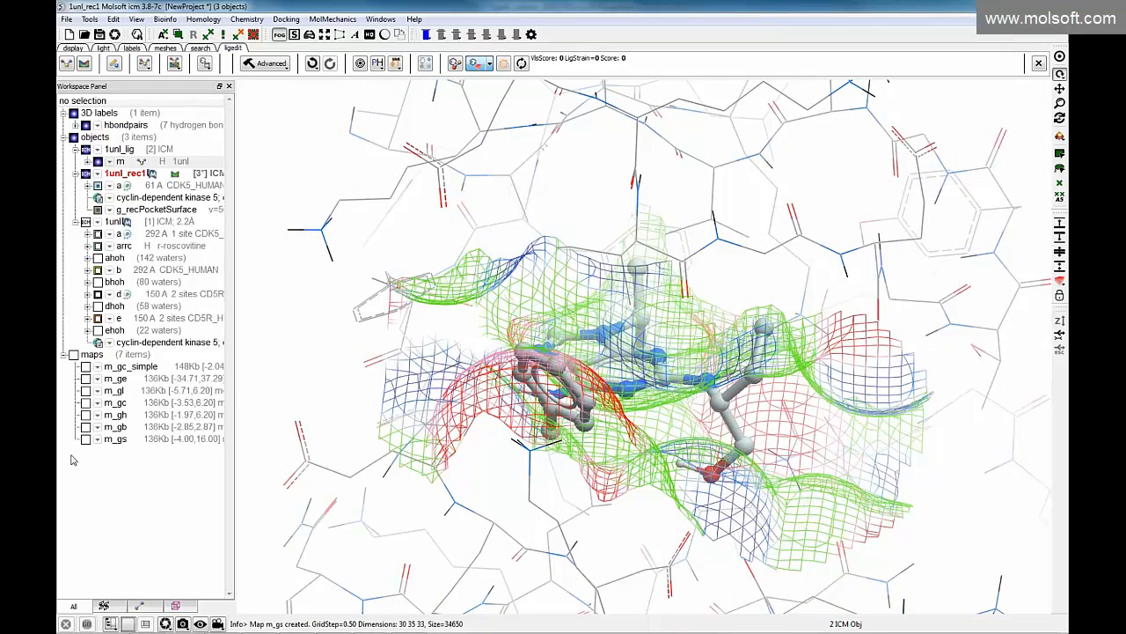
Display all the receptor grid maps to inspect the volume they cover around the ligand, and hide them again
{"action": "left_click", "coordinate": [74, 355]}
{"action": "left_click", "coordinate": [74, 355]}
{"action": "left_click", "coordinate": [74, 355]}
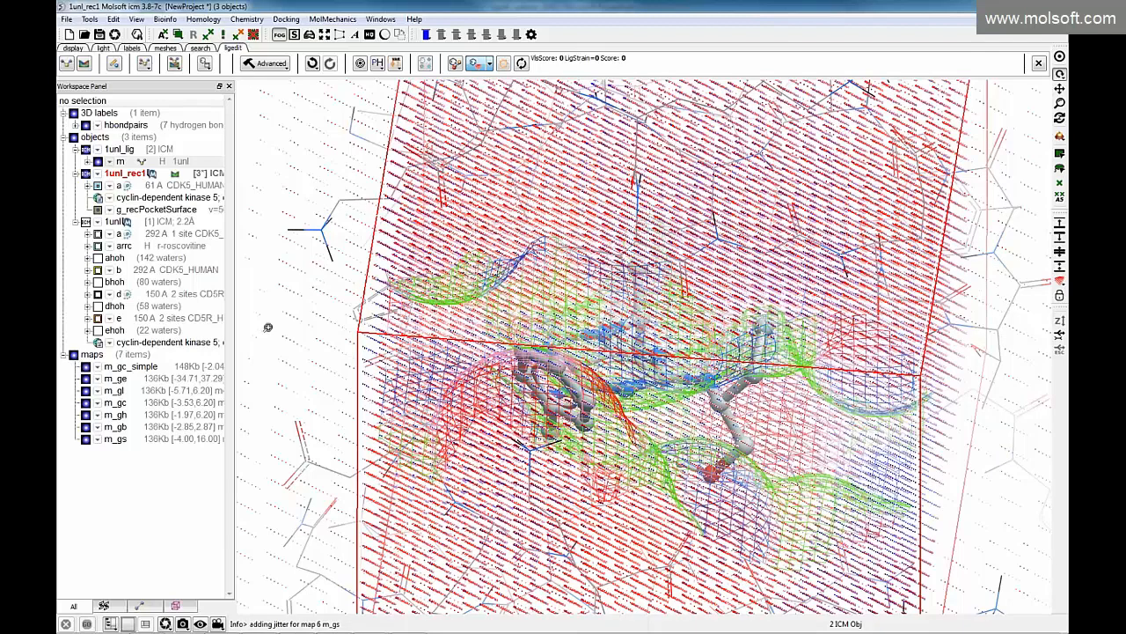
{"action": "left_click_drag", "start_coordinate": [268, 327], "coordinate": [271, 371]}
{"action": "left_click_drag", "start_coordinate": [337, 396], "coordinate": [322, 378]}
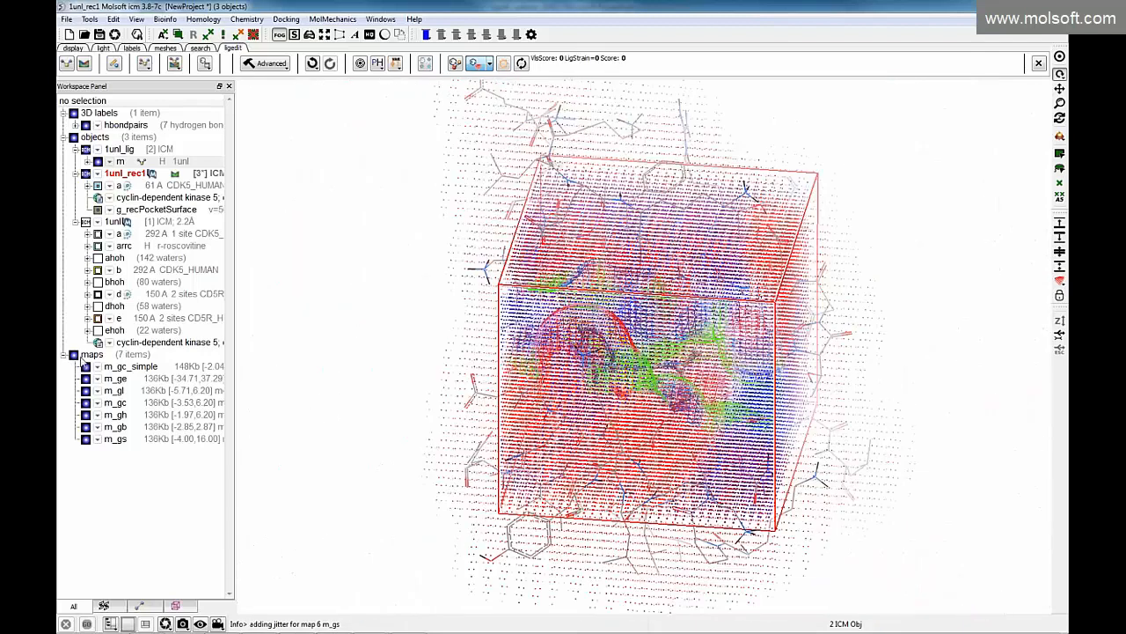
{"action": "left_click", "coordinate": [74, 354]}
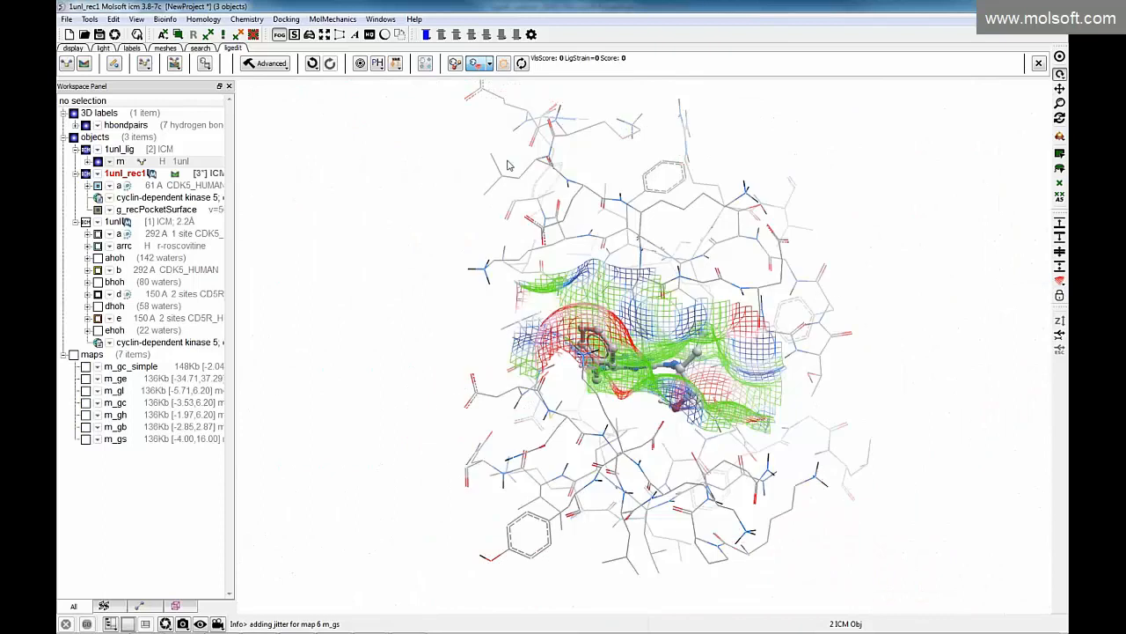
Switch the ligand and its binding site to Pretty View
{"action": "left_click_drag", "start_coordinate": [267, 395], "coordinate": [264, 334]}
{"action": "left_click_drag", "start_coordinate": [352, 388], "coordinate": [423, 428]}
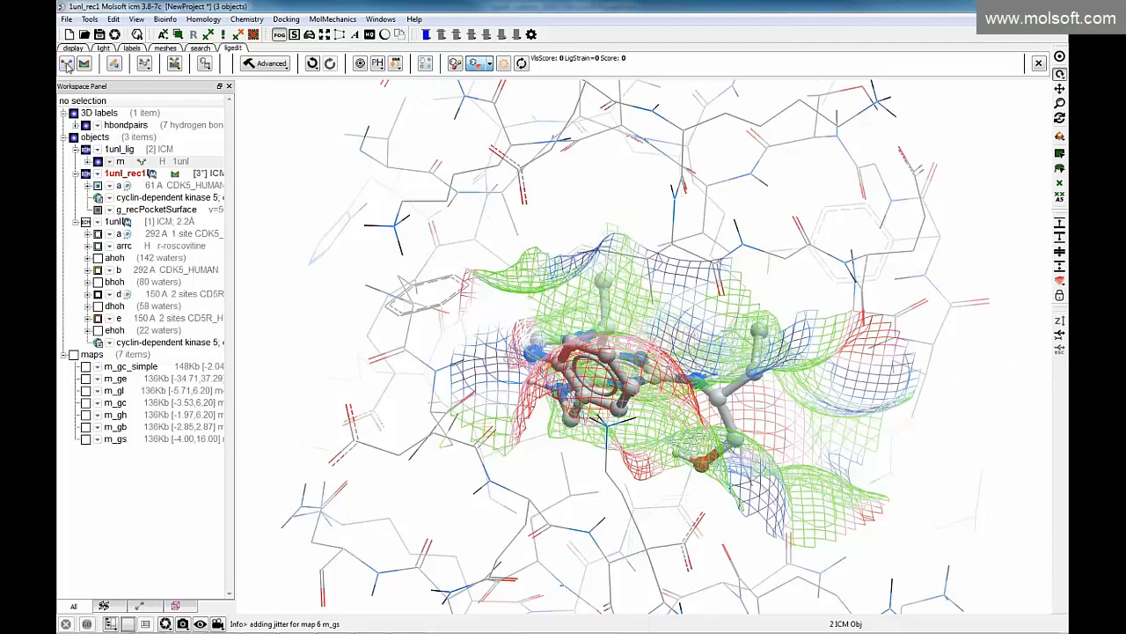
{"action": "left_click", "coordinate": [490, 67]}
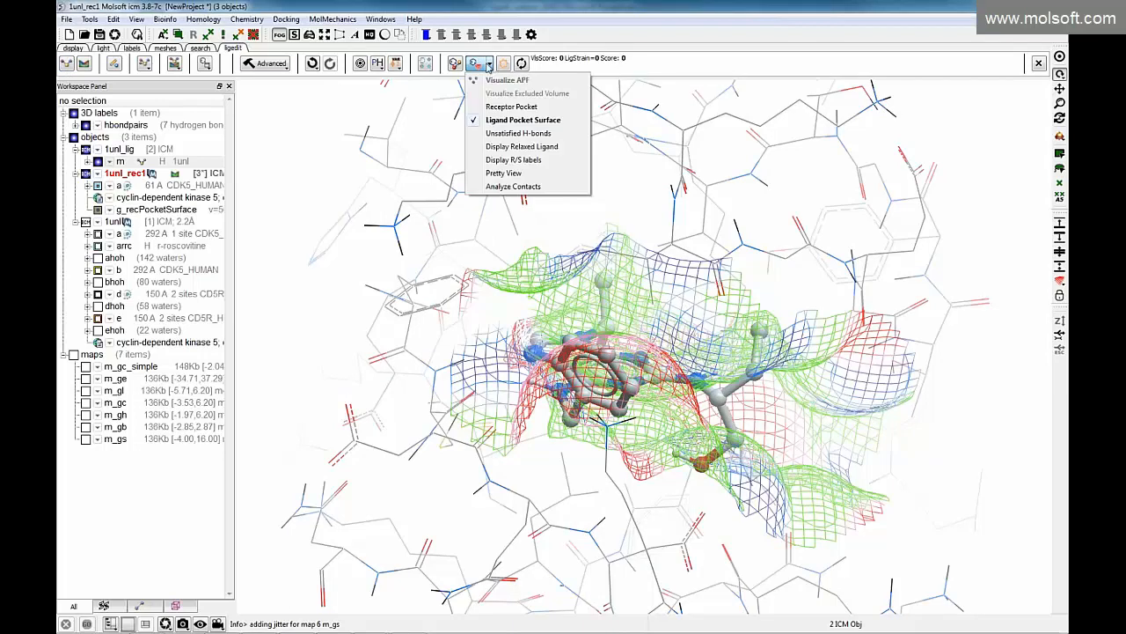
{"action": "left_click", "coordinate": [516, 179]}
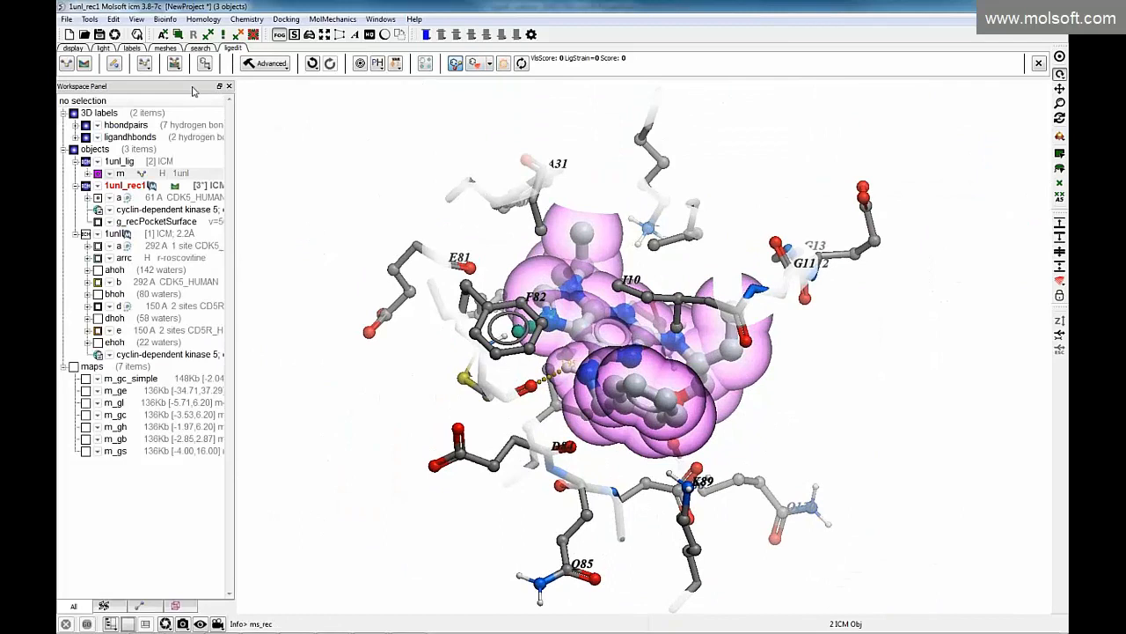
Hide the purple translucent spheres around the ligand and turn off transparency for the receptor ribbon
{"action": "left_click", "coordinate": [74, 48]}
{"action": "left_click", "coordinate": [147, 65]}
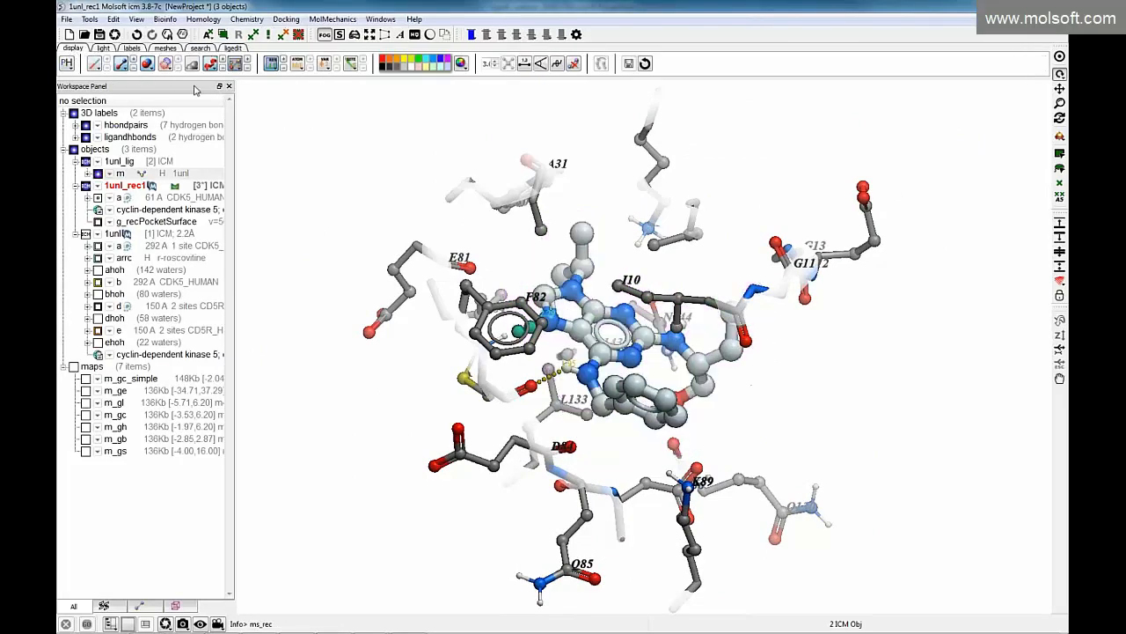
{"action": "left_click", "coordinate": [211, 69]}
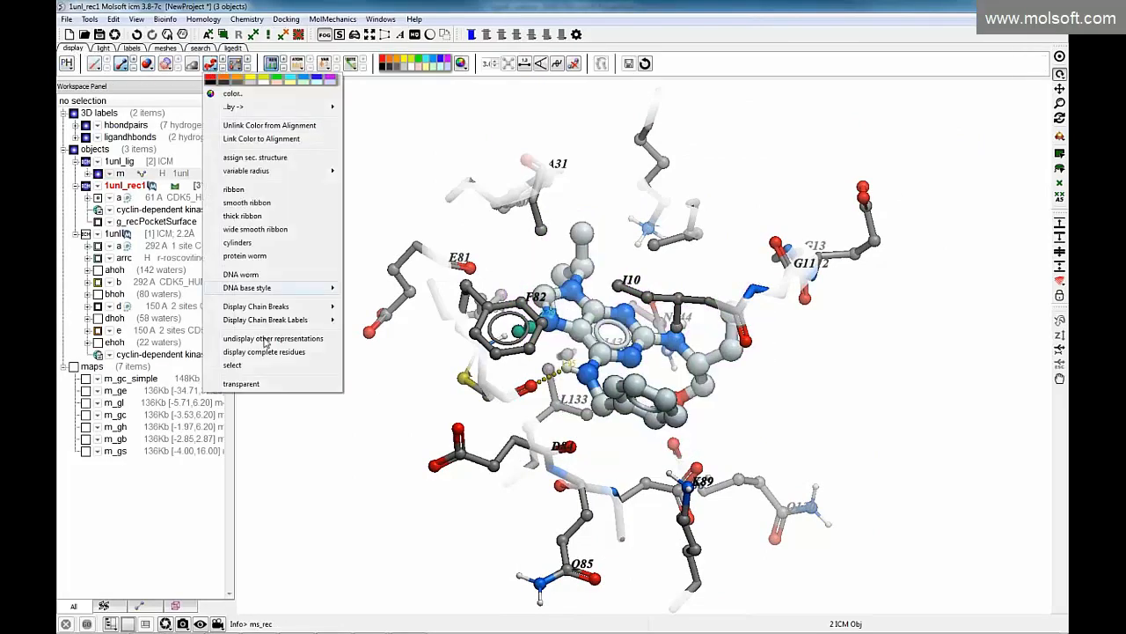
{"action": "left_click", "coordinate": [268, 388]}
{"action": "left_click_drag", "start_coordinate": [286, 381], "coordinate": [370, 368]}
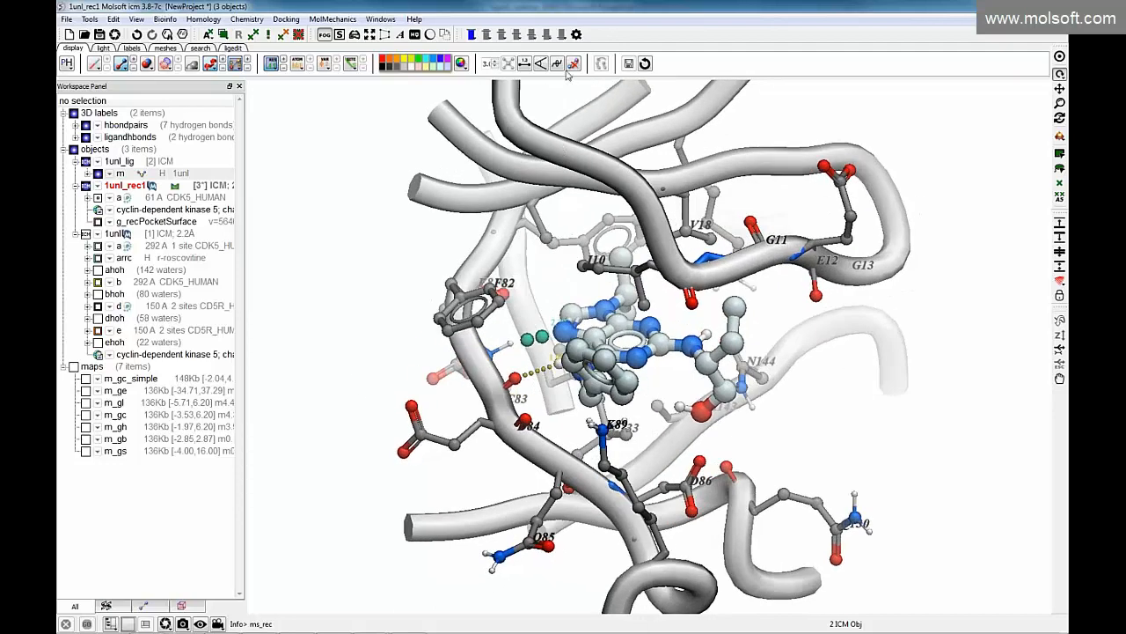
Display the Receptor Pocket surface and examine how it surrounds the ligand from several angles
{"action": "left_click", "coordinate": [238, 49]}
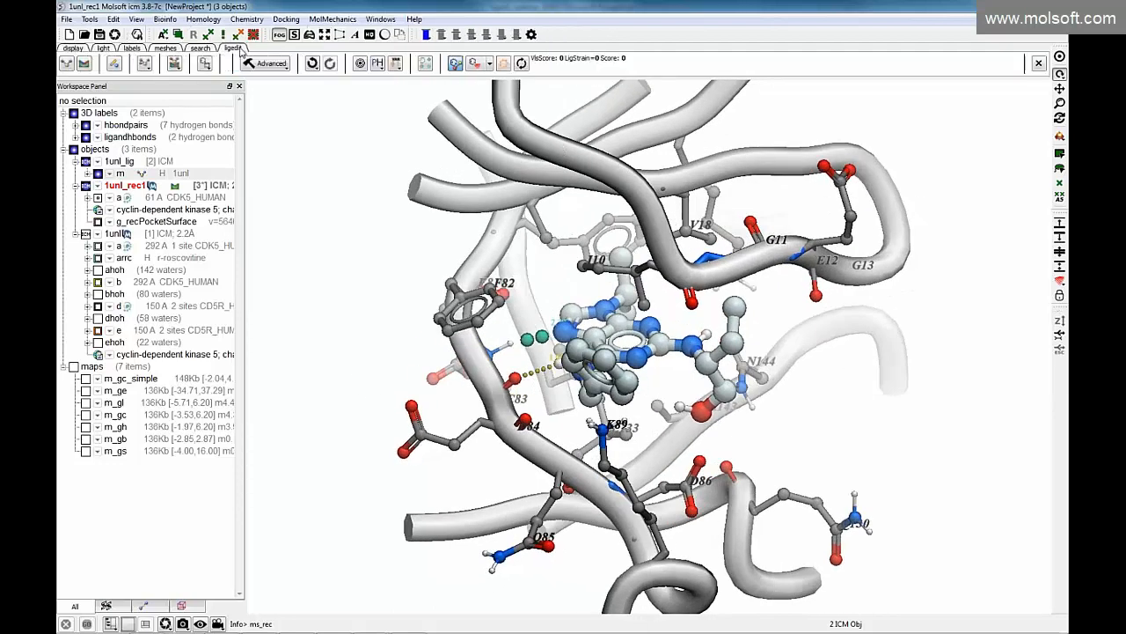
{"action": "left_click", "coordinate": [490, 69]}
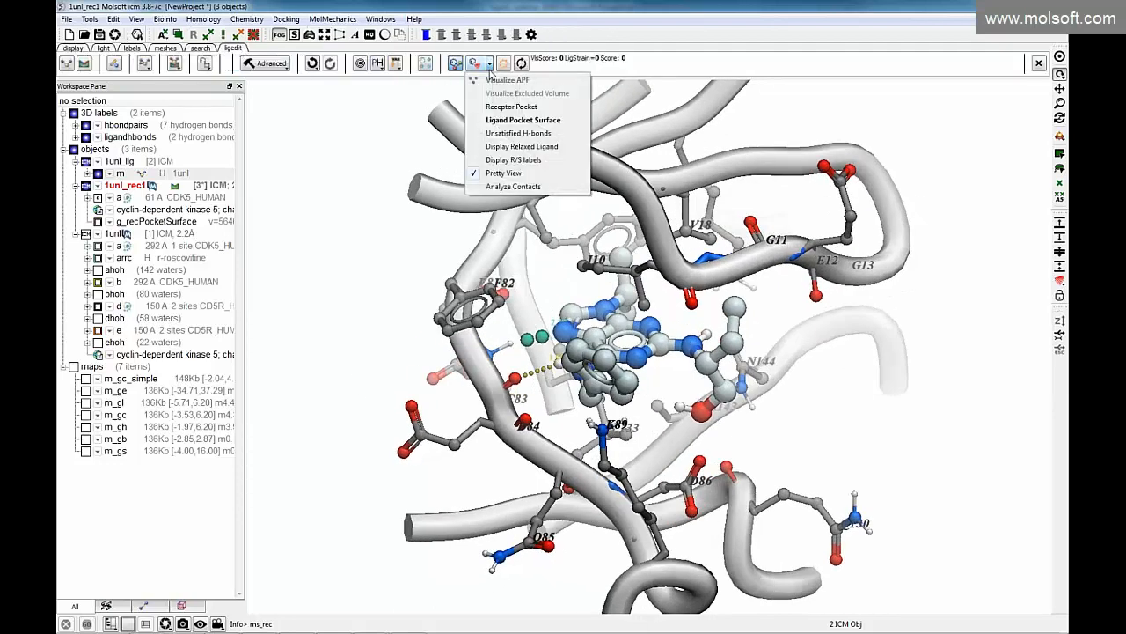
{"action": "left_click", "coordinate": [506, 107]}
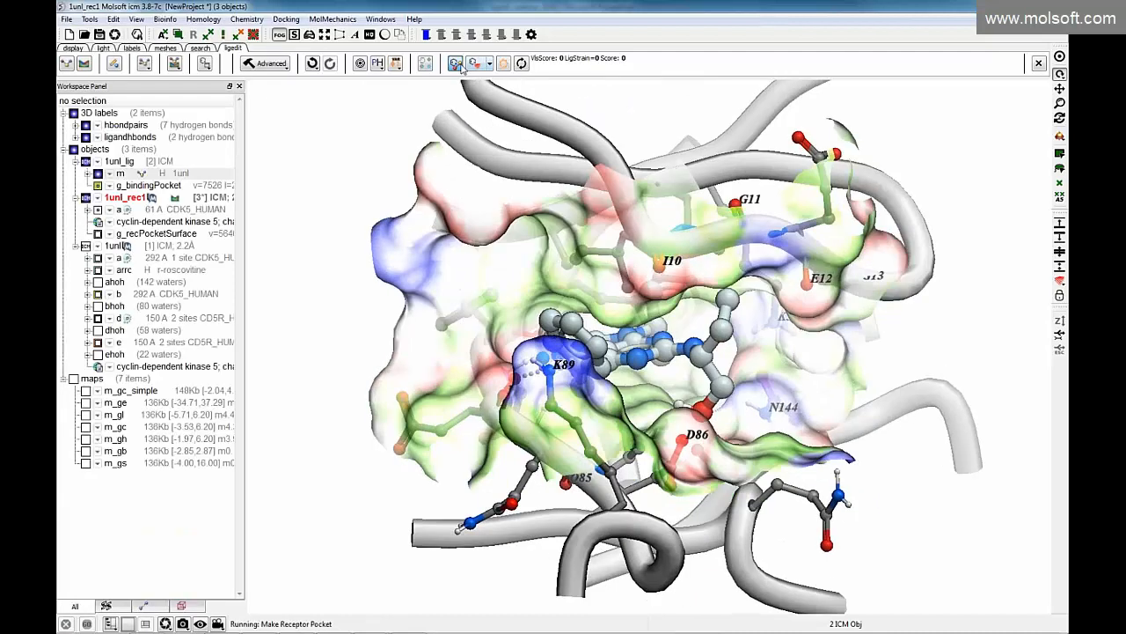
{"action": "left_click", "coordinate": [489, 64]}
{"action": "left_click", "coordinate": [390, 144]}
{"action": "left_click_drag", "start_coordinate": [442, 268], "coordinate": [414, 301]}
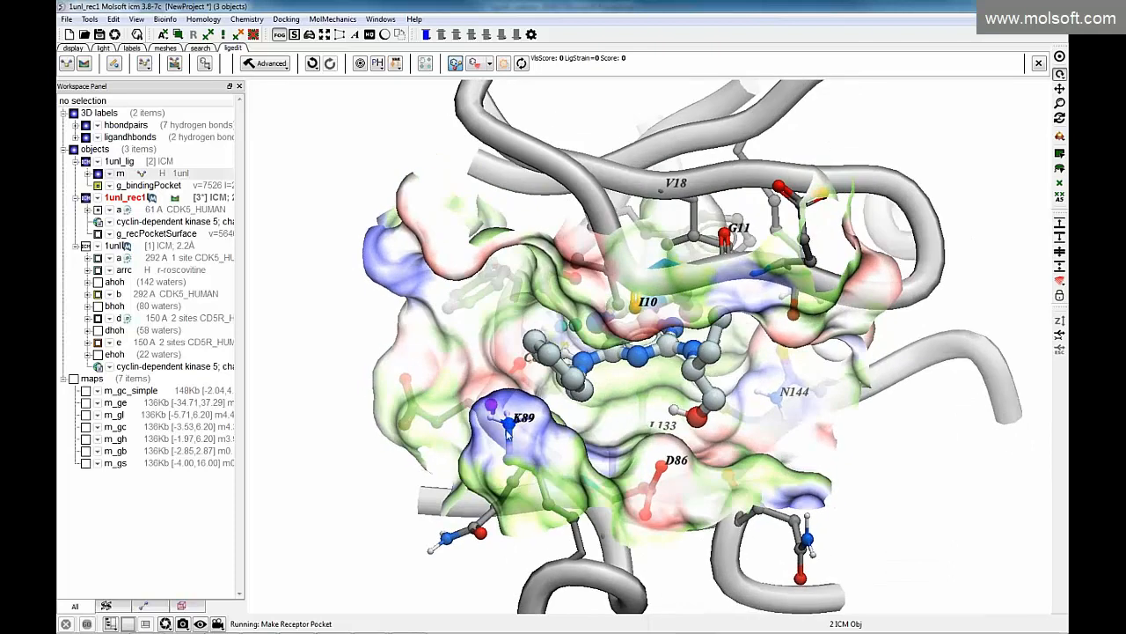
{"action": "left_click_drag", "start_coordinate": [563, 419], "coordinate": [587, 417]}
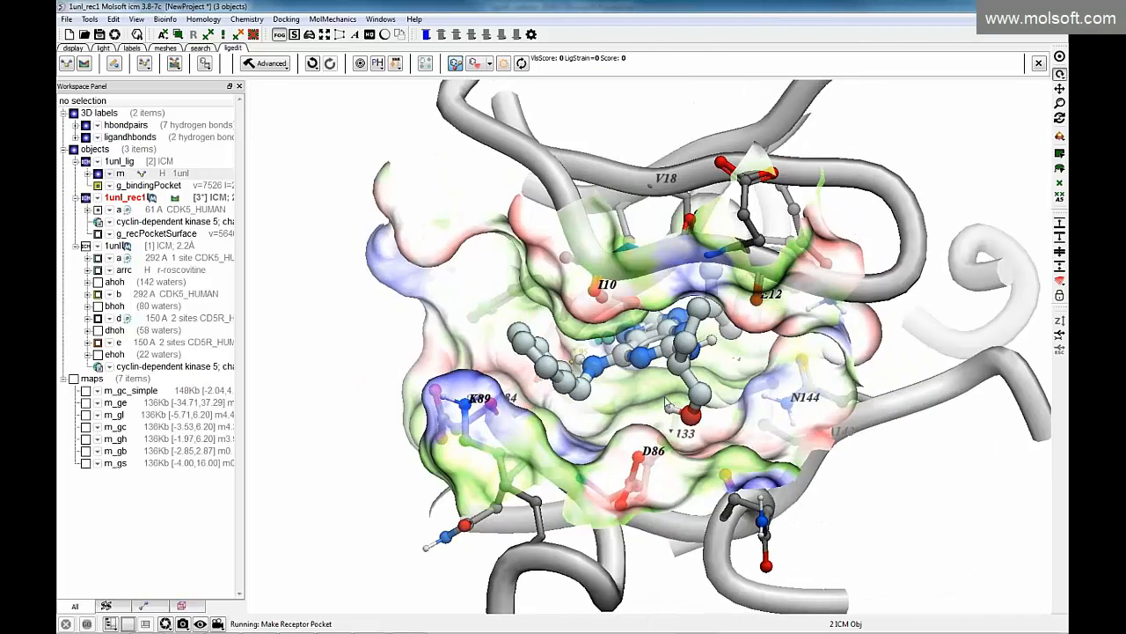
{"action": "left_click_drag", "start_coordinate": [746, 368], "coordinate": [792, 365]}
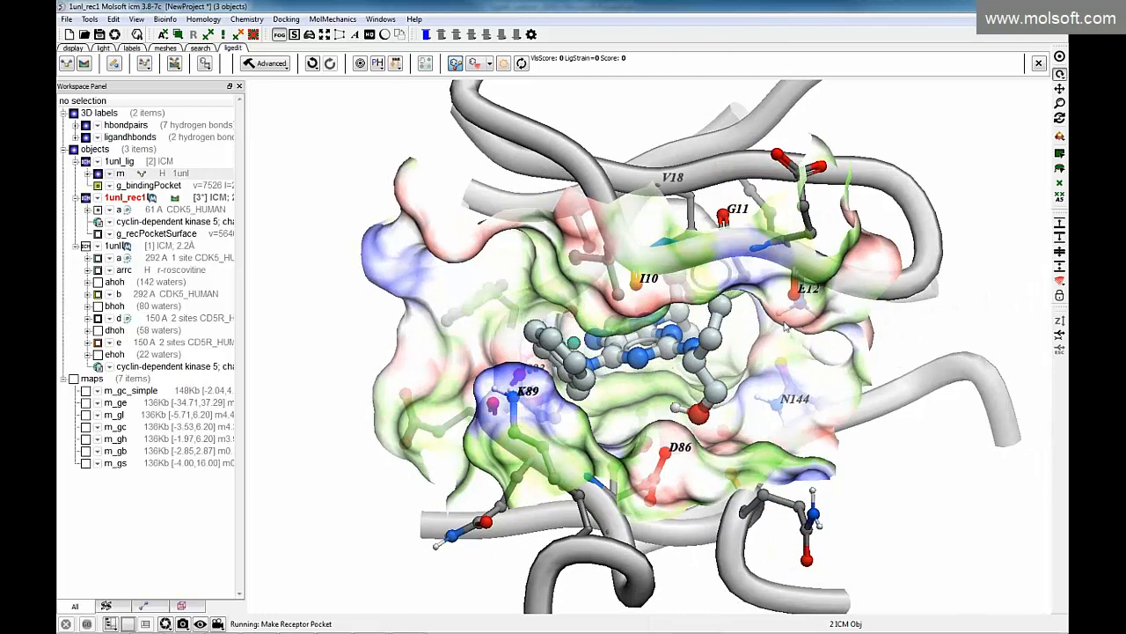
{"action": "mouse_move", "coordinate": [766, 397]}
{"action": "left_mouse_down"}
{"action": "mouse_move", "coordinate": [675, 399]}
{"action": "mouse_move", "coordinate": [749, 384]}
{"action": "left_mouse_up"}
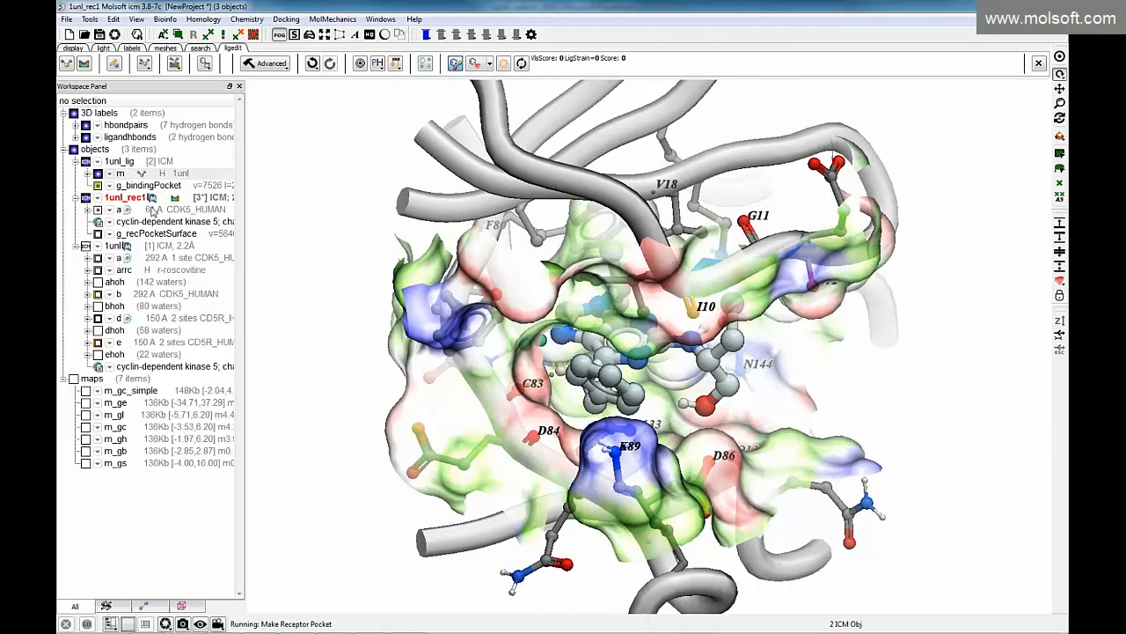
Hide the g_bindingPocket surface so only the ligand, residues and ribbon are displayed
{"action": "left_click", "coordinate": [98, 187]}
{"action": "left_click", "coordinate": [98, 186]}
{"action": "left_click", "coordinate": [98, 187]}
{"action": "left_click", "coordinate": [98, 187]}
{"action": "left_click", "coordinate": [98, 186]}
Display the Ligand Pocket Surface mesh and examine how the ligand fits inside it from several angles
{"action": "left_click", "coordinate": [490, 65]}
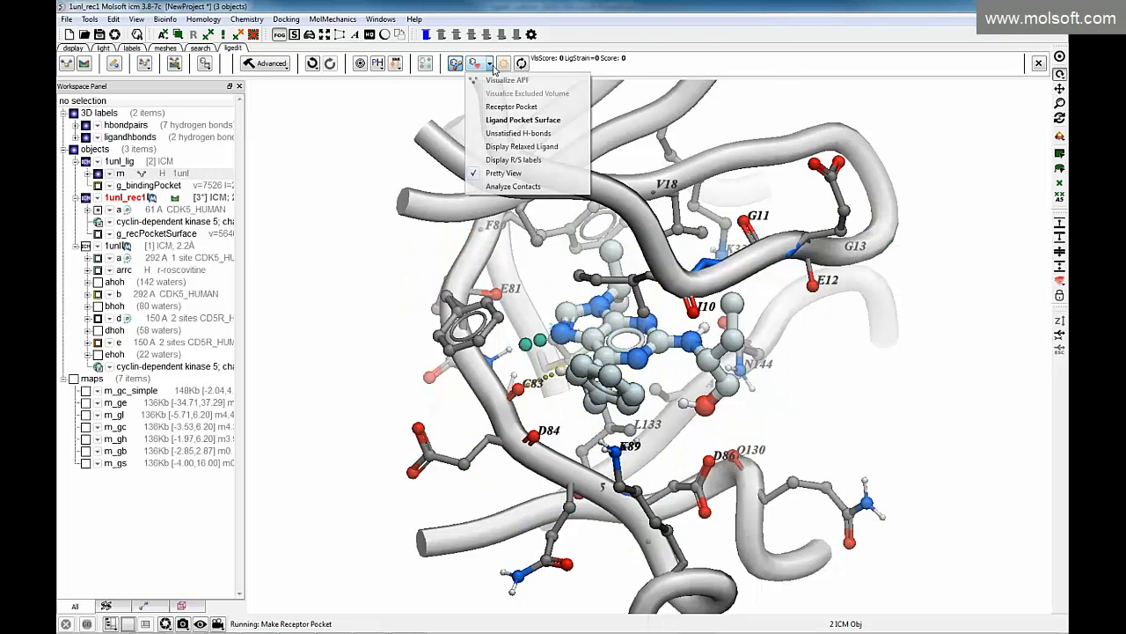
{"action": "left_click", "coordinate": [523, 120]}
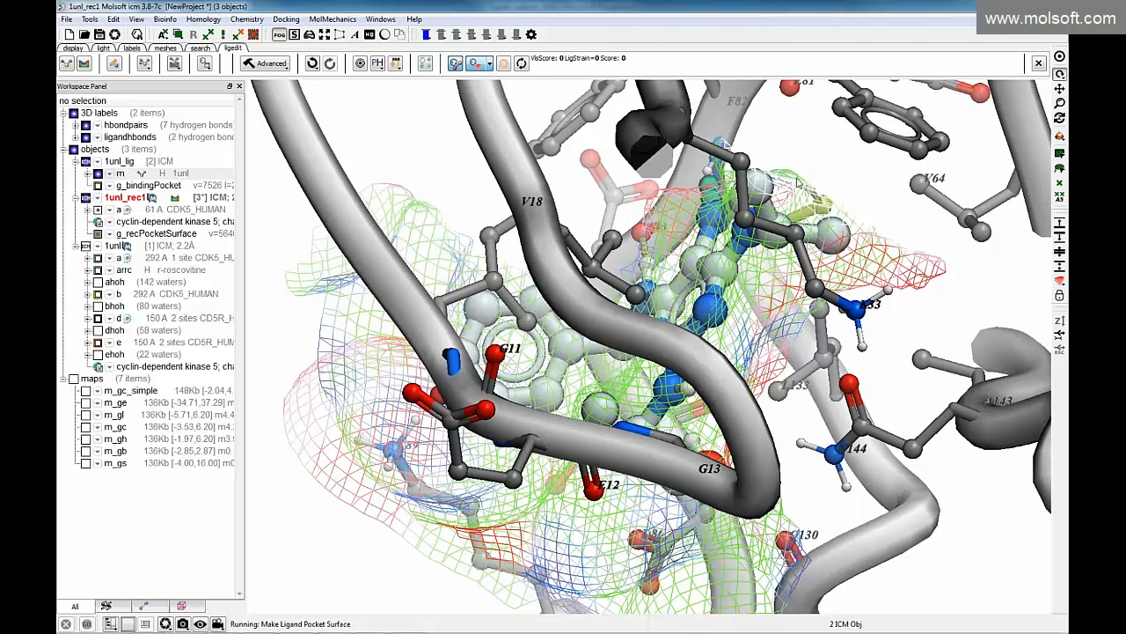
{"action": "left_click_drag", "start_coordinate": [791, 210], "coordinate": [815, 196]}
{"action": "left_click_drag", "start_coordinate": [730, 334], "coordinate": [437, 453]}
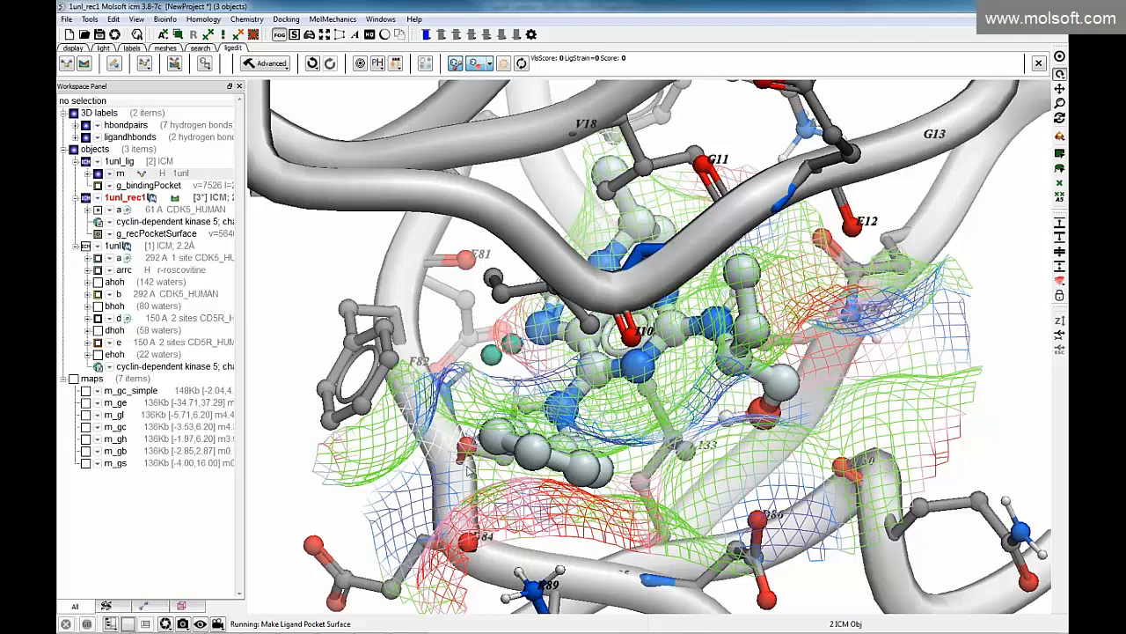
{"action": "left_click_drag", "start_coordinate": [444, 504], "coordinate": [455, 463]}
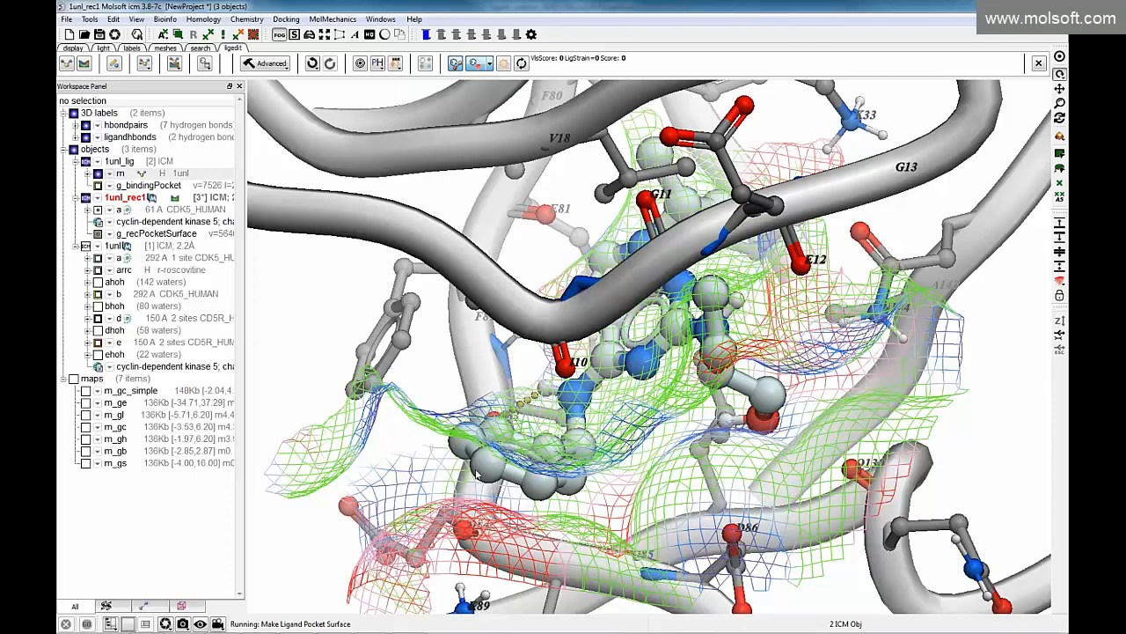
{"action": "left_click_drag", "start_coordinate": [423, 495], "coordinate": [462, 462]}
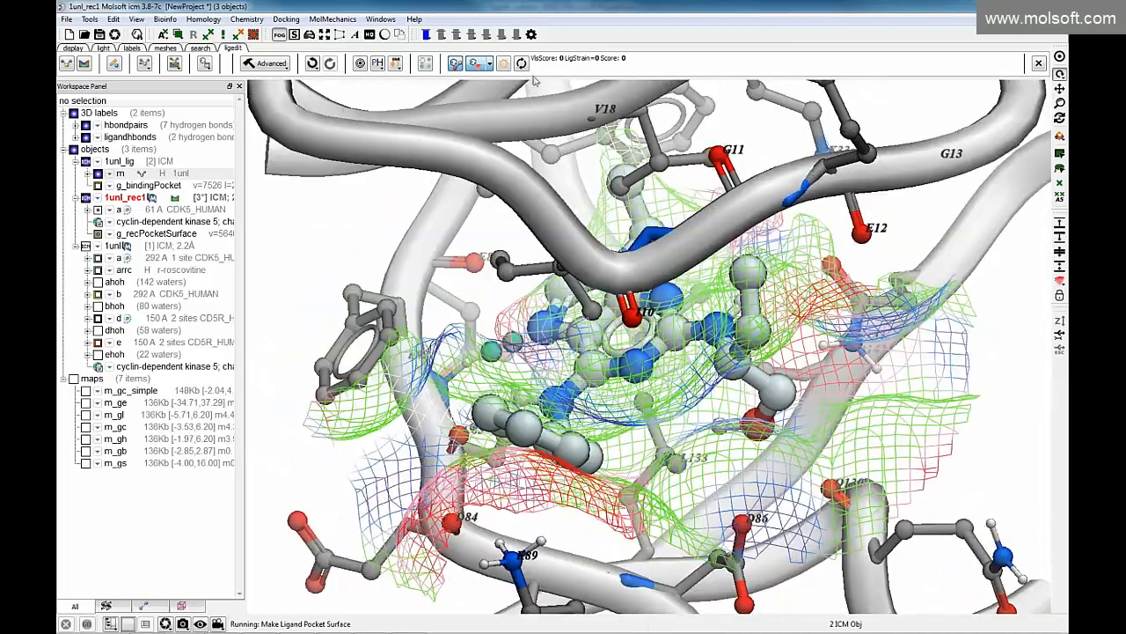
Hide the Ligand Pocket Surface mesh around the ligand, keeping the Pretty View of the binding site
{"action": "left_click", "coordinate": [490, 65]}
{"action": "left_click", "coordinate": [648, 73]}
{"action": "left_click_drag", "start_coordinate": [462, 392], "coordinate": [489, 455]}
{"action": "scroll", "coordinate": [291, 410], "scroll_direction": "up", "scroll_amount": 5}
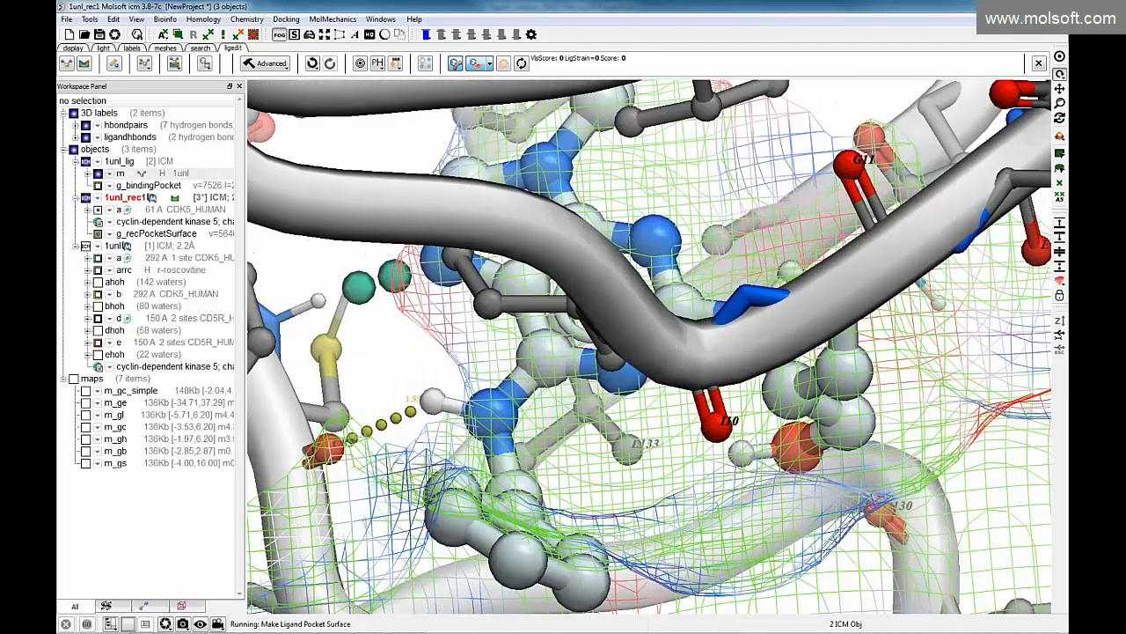
{"action": "left_click_drag", "start_coordinate": [304, 375], "coordinate": [412, 324]}
{"action": "left_click", "coordinate": [489, 64]}
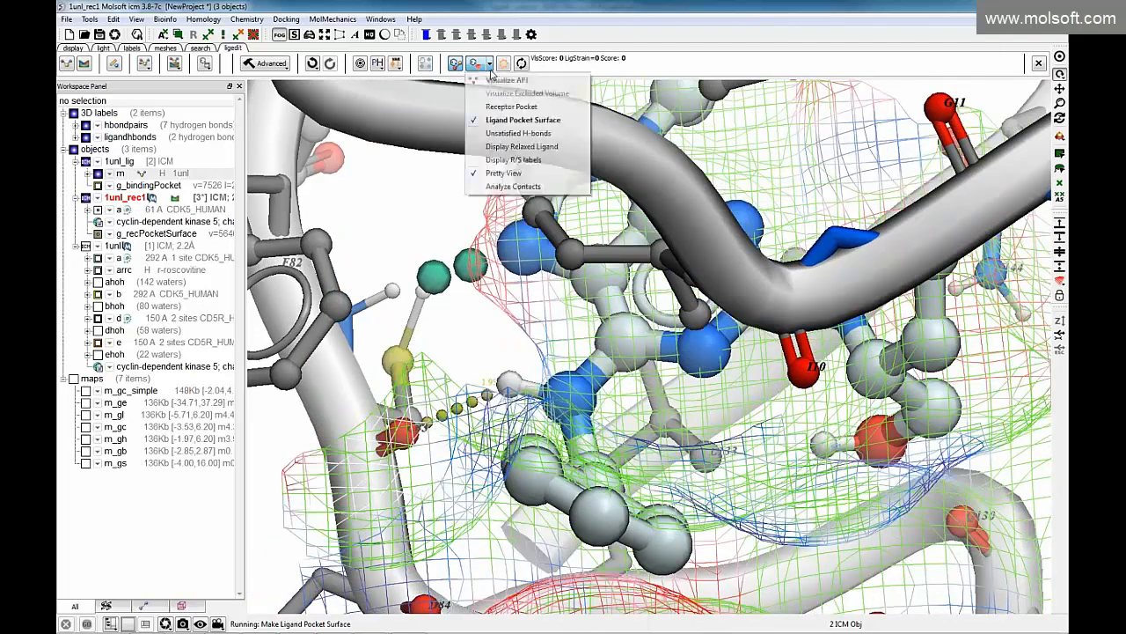
{"action": "left_click", "coordinate": [493, 173]}
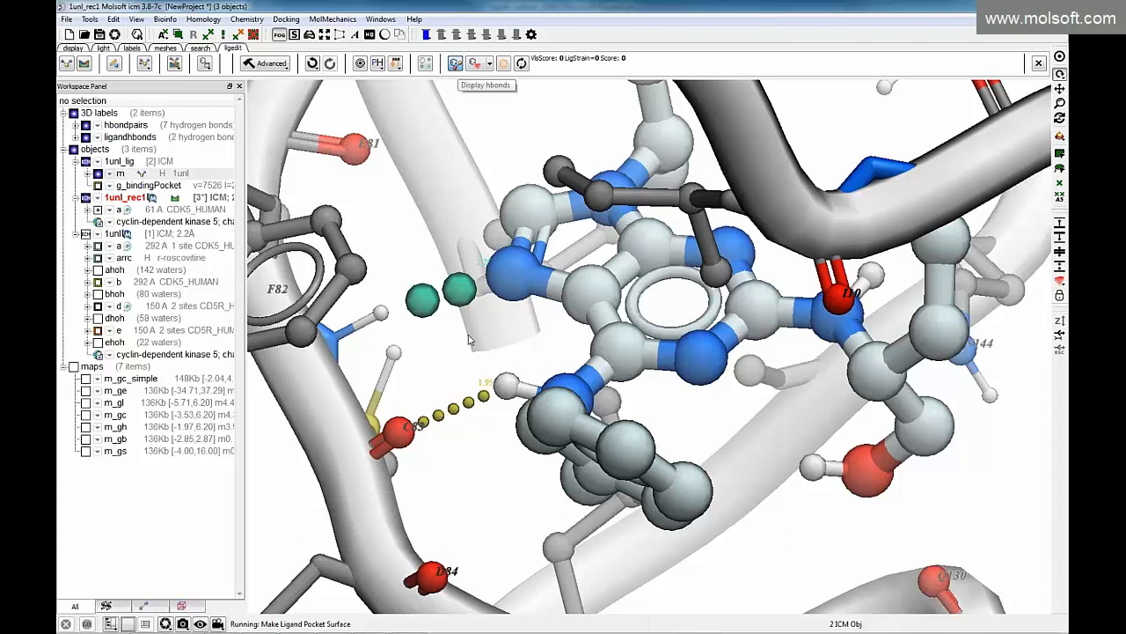
Examine the hydrogen bonds between the ligand and the receptor near C83, and review the available advanced ligand editing commands
{"action": "mouse_move", "coordinate": [461, 365]}
{"action": "left_mouse_down"}
{"action": "mouse_move", "coordinate": [472, 364]}
{"action": "mouse_move", "coordinate": [462, 369]}
{"action": "left_mouse_up"}
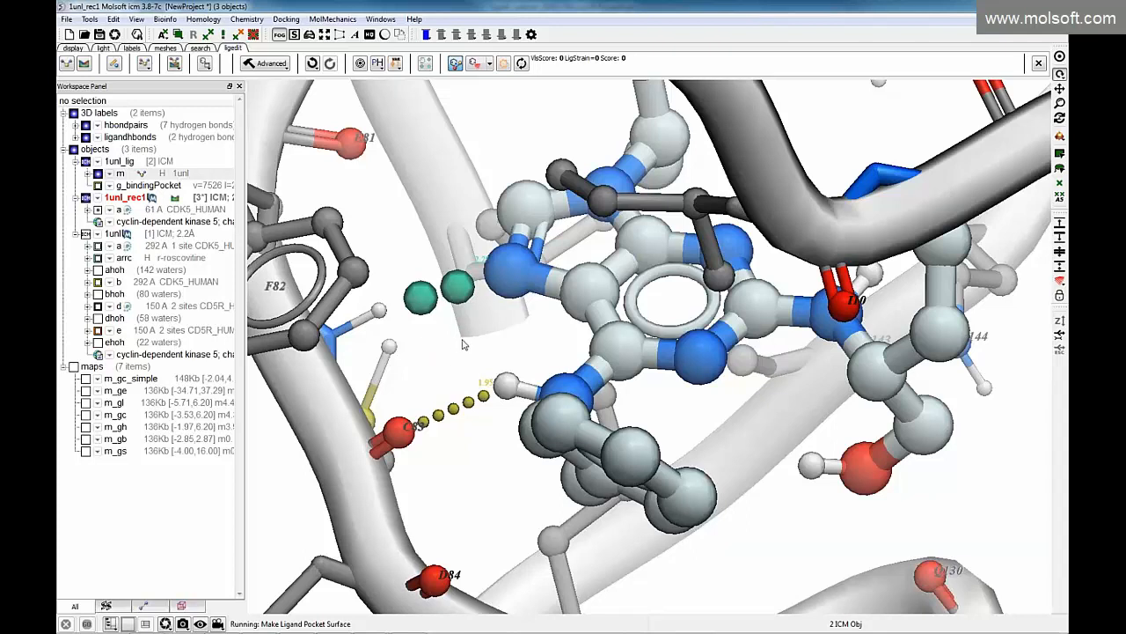
{"action": "scroll", "coordinate": [288, 332], "scroll_direction": "down", "scroll_amount": 5}
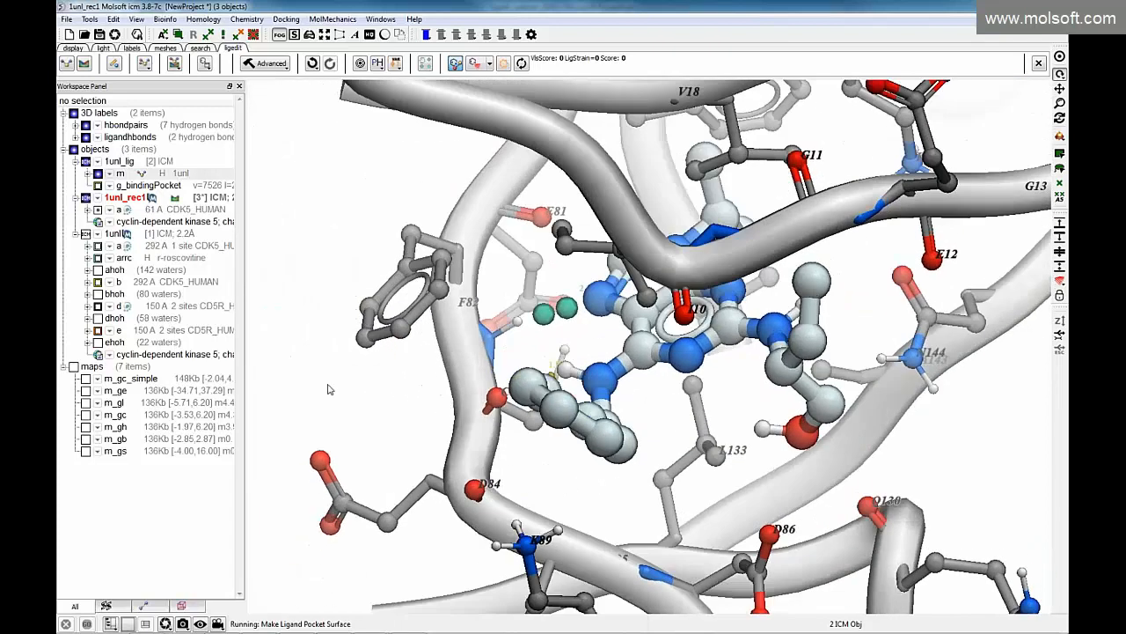
{"action": "left_click_drag", "start_coordinate": [330, 389], "coordinate": [369, 377]}
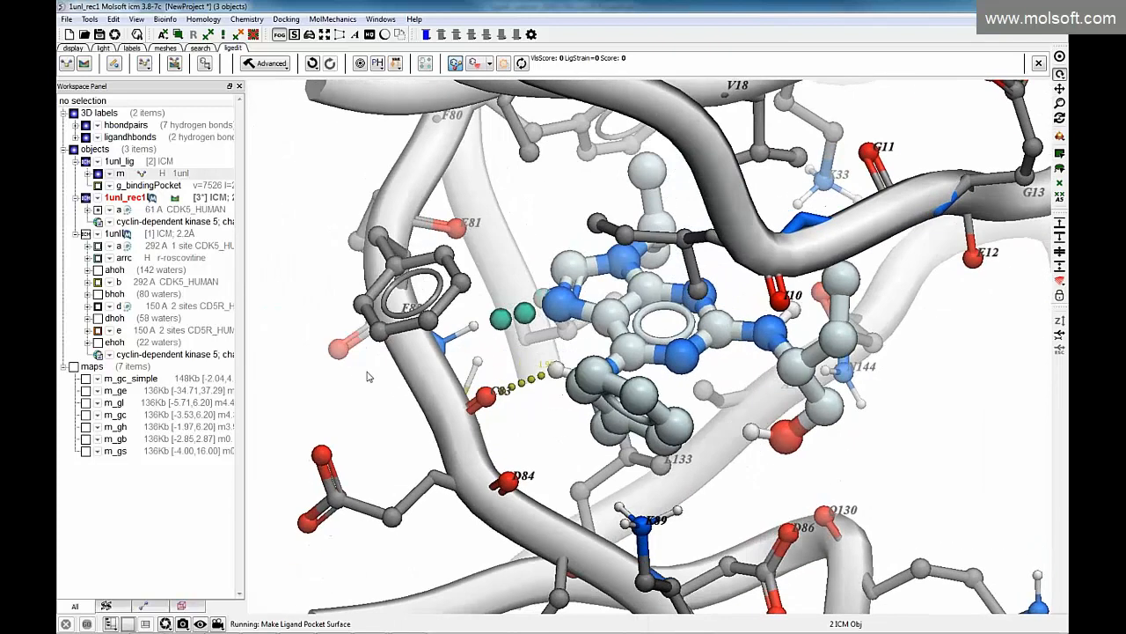
{"action": "left_click", "coordinate": [268, 65]}
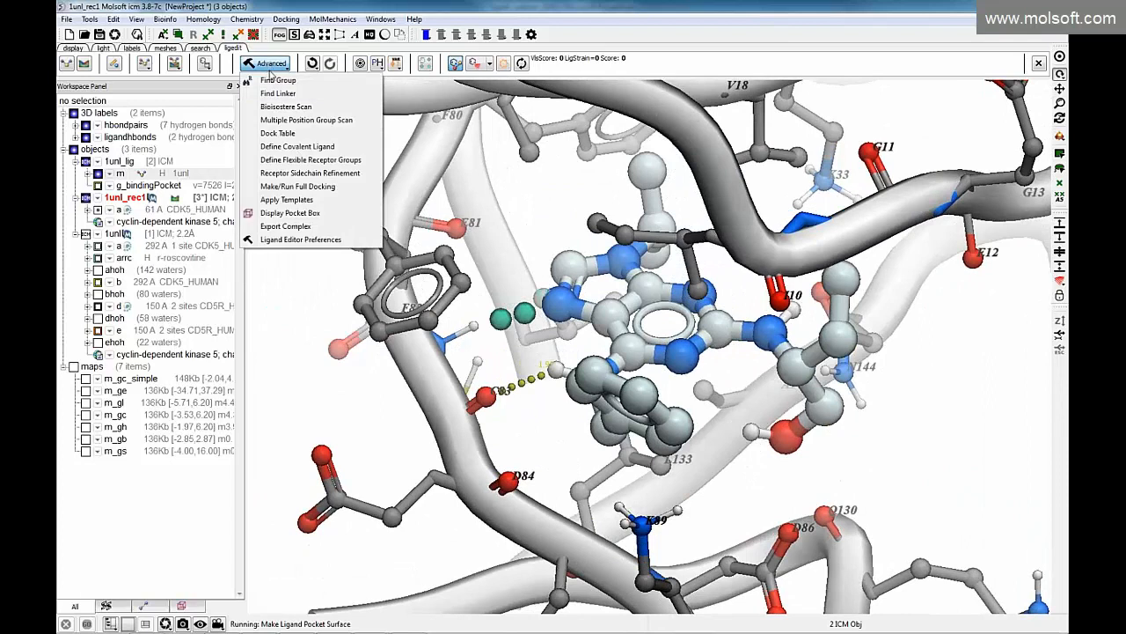
{"action": "left_click", "coordinate": [325, 322]}
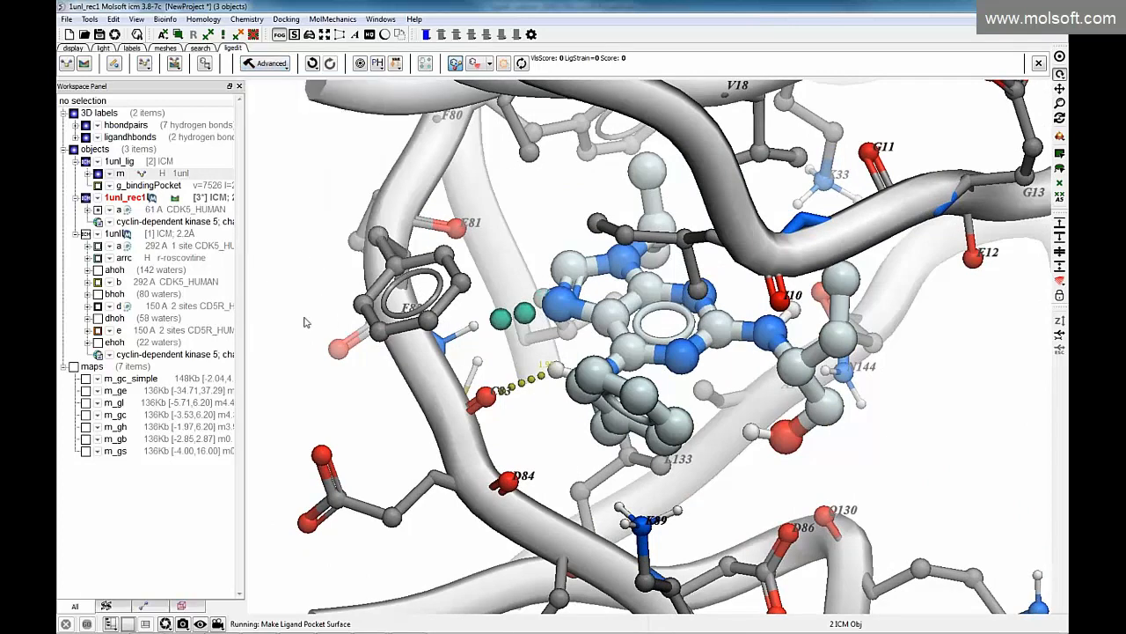
{"action": "mouse_move", "coordinate": [271, 344]}
{"action": "left_mouse_down"}
{"action": "mouse_move", "coordinate": [272, 324]}
{"action": "mouse_move", "coordinate": [272, 338]}
{"action": "left_mouse_up"}
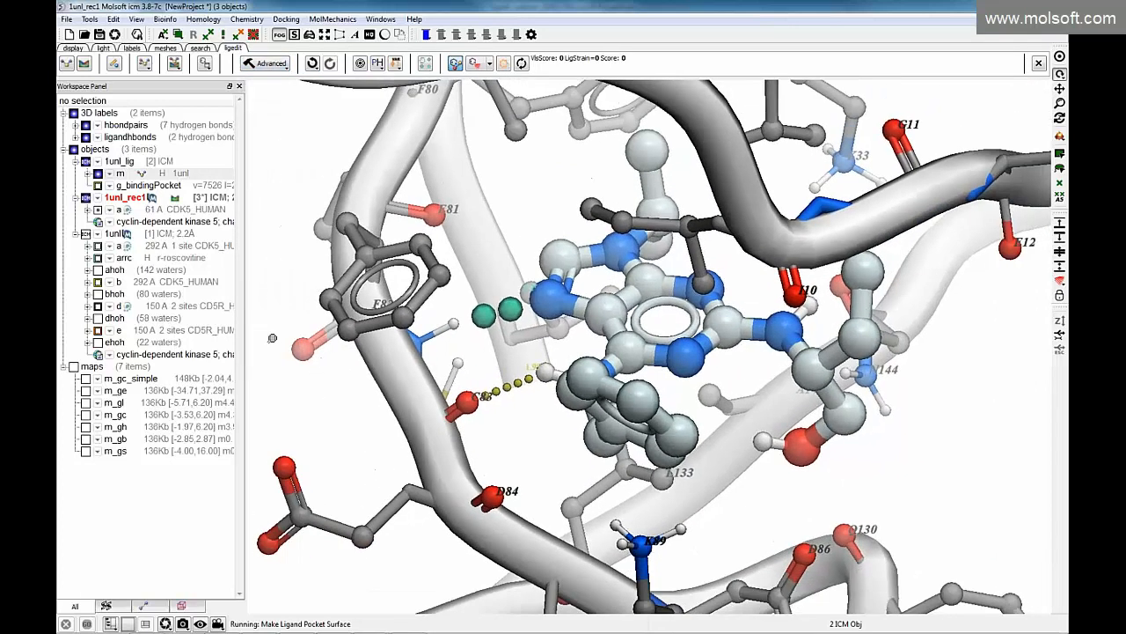
{"action": "mouse_move", "coordinate": [539, 390]}
{"action": "left_mouse_down"}
{"action": "mouse_move", "coordinate": [511, 387]}
{"action": "mouse_move", "coordinate": [530, 382]}
{"action": "left_mouse_up"}
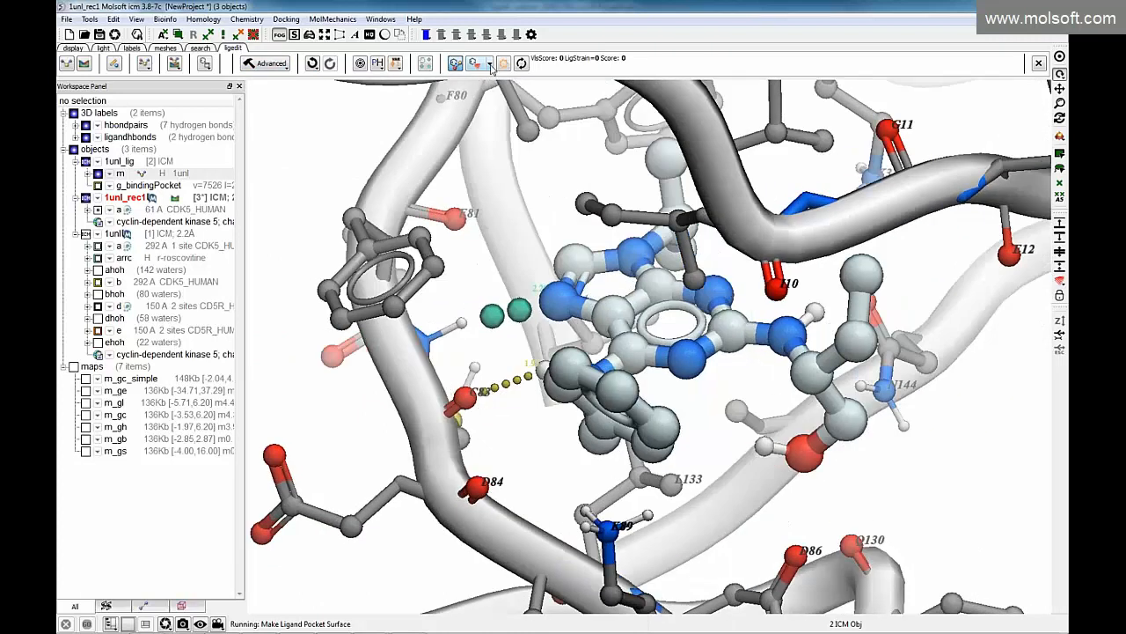
Display the unsatisfied hydrogen bond donors and acceptors on the ligand, examine them, and hide them again
{"action": "left_click", "coordinate": [490, 66]}
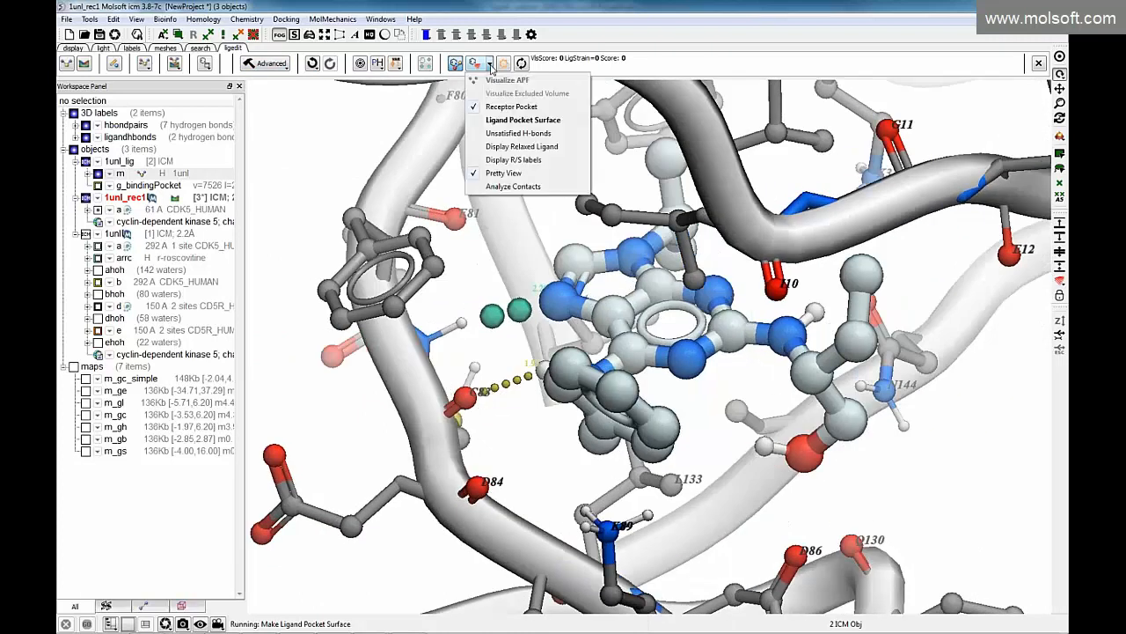
{"action": "left_click", "coordinate": [525, 136]}
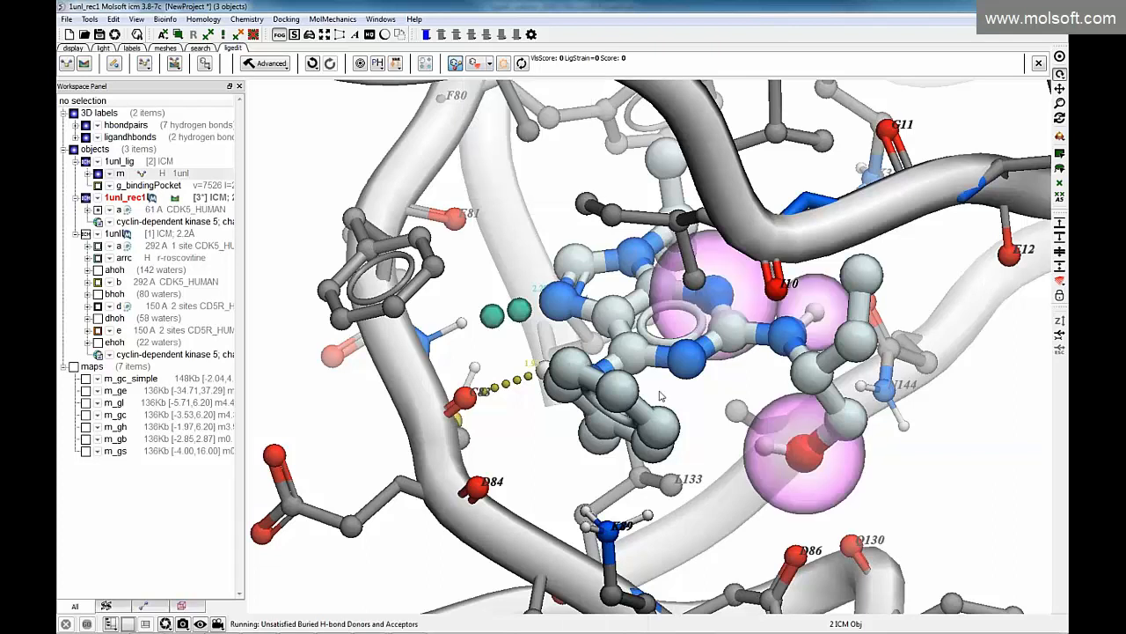
{"action": "mouse_move", "coordinate": [751, 440]}
{"action": "left_mouse_down"}
{"action": "mouse_move", "coordinate": [757, 397]}
{"action": "mouse_move", "coordinate": [761, 430]}
{"action": "left_mouse_up"}
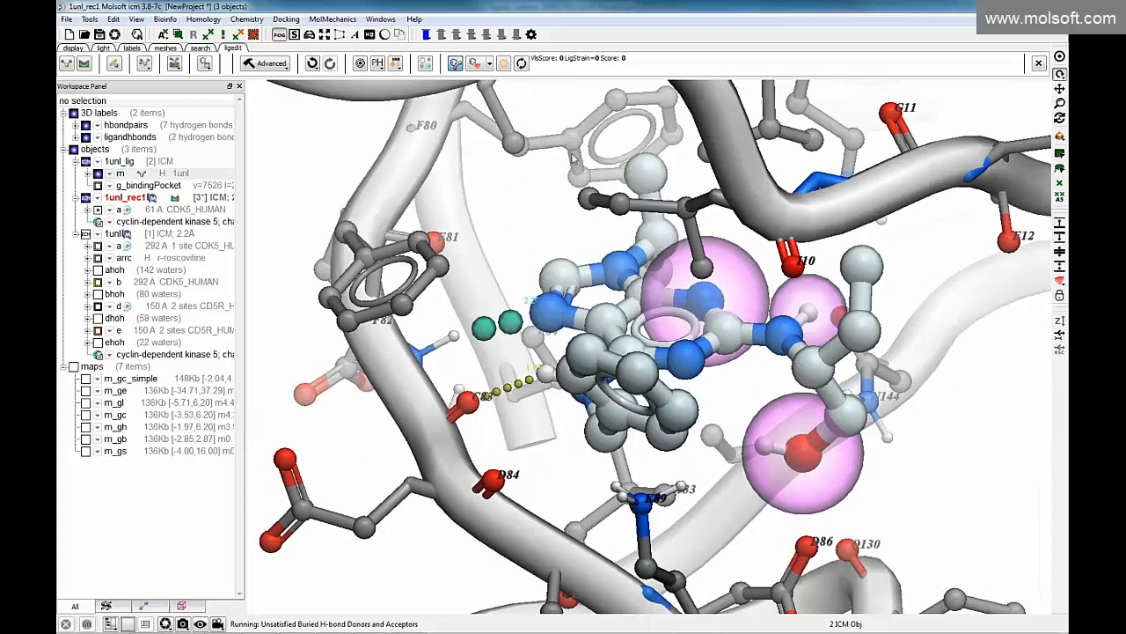
{"action": "left_click", "coordinate": [489, 70]}
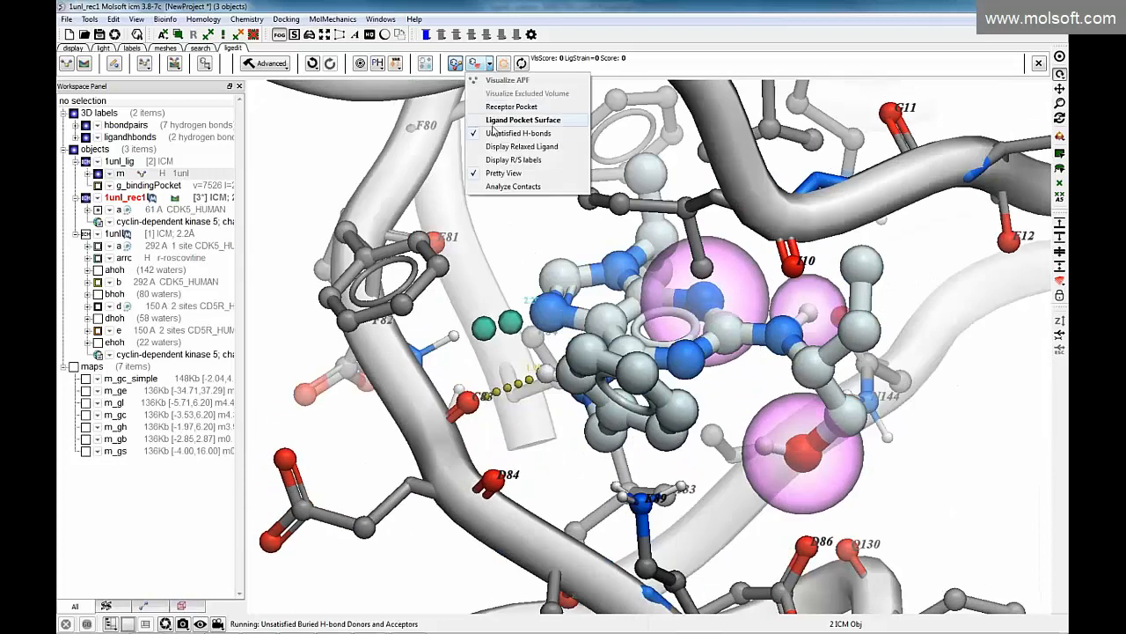
{"action": "left_click", "coordinate": [525, 135]}
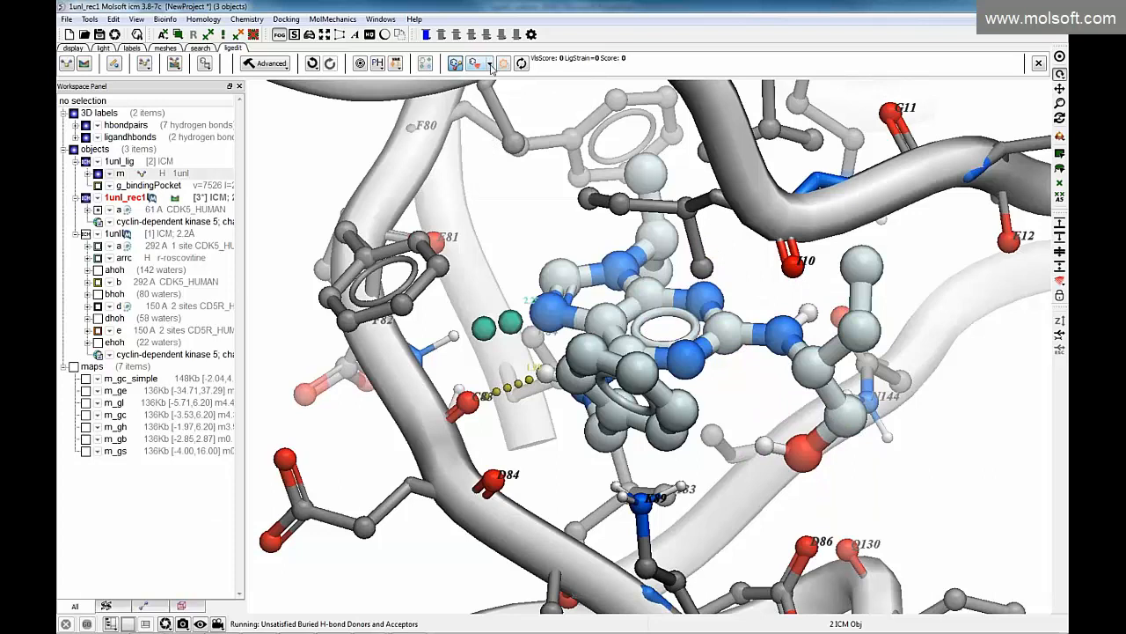
Analyze the pairwise contacts between the ligand and the receptor with an xsticks zoom scale of 100
{"action": "left_click", "coordinate": [489, 68]}
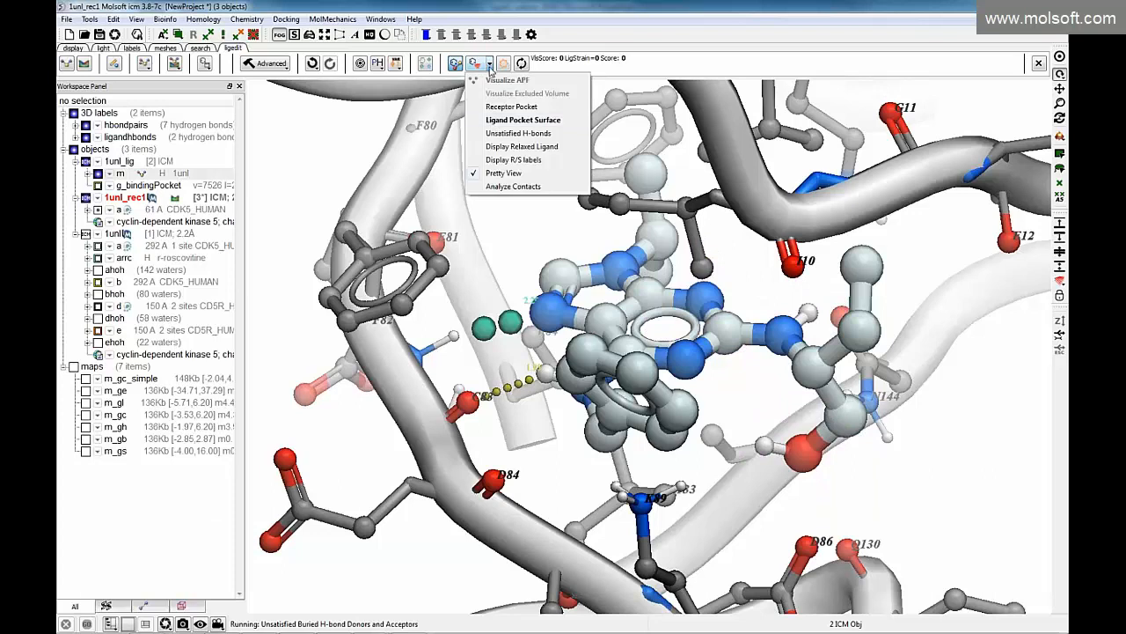
{"action": "left_click", "coordinate": [514, 188]}
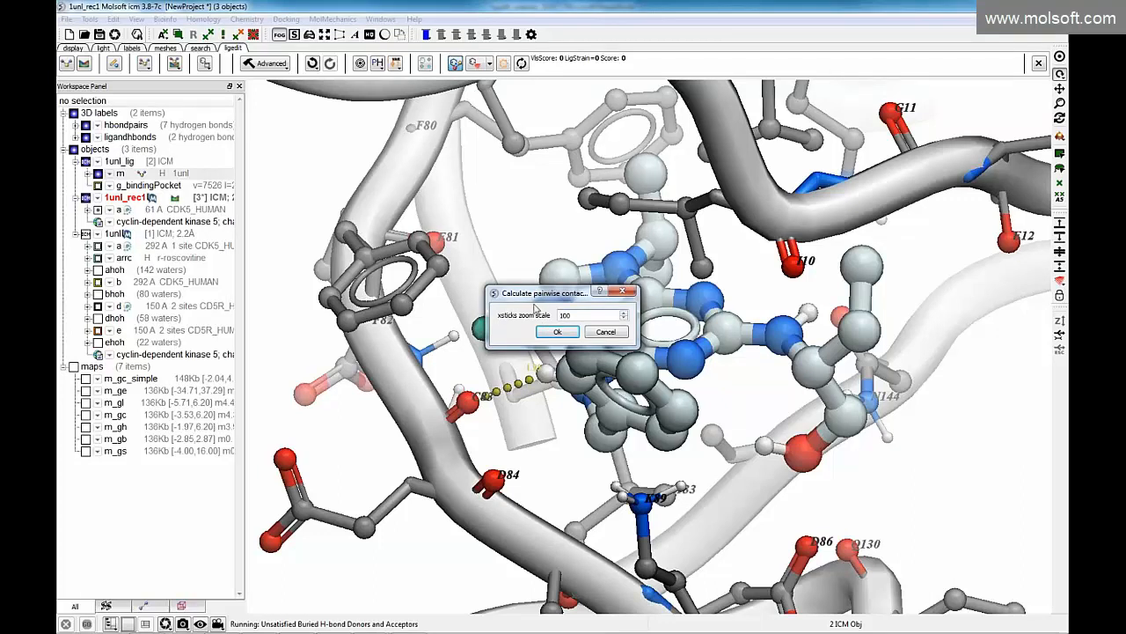
{"action": "left_click", "coordinate": [556, 332]}
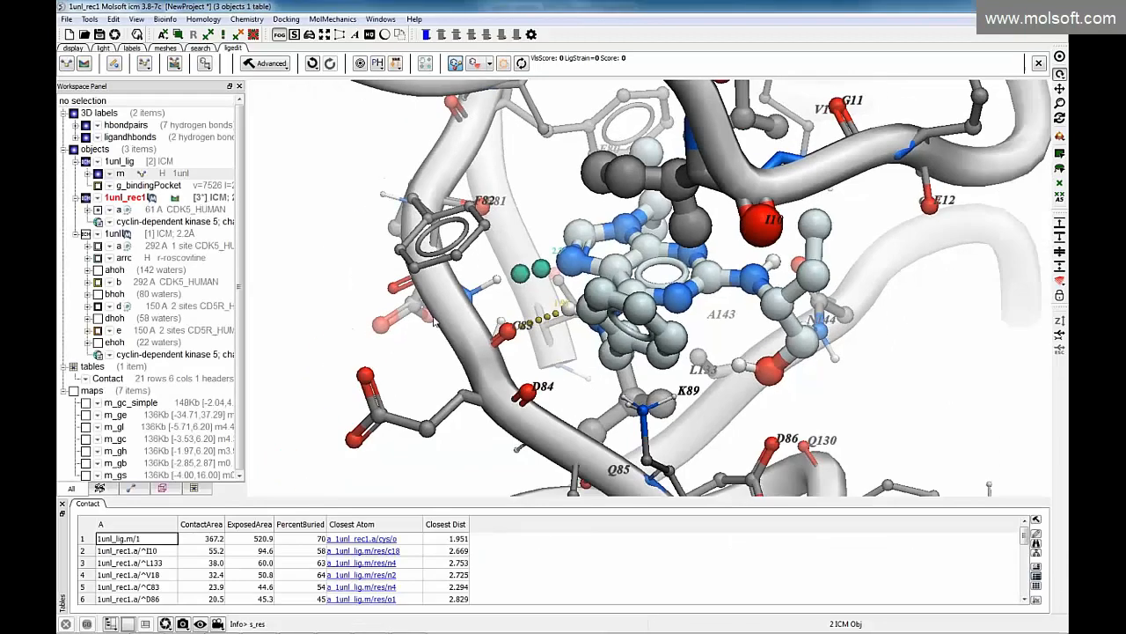
Examine the contact residues around the ligand from several angles, especially the enlarged I10 residue
{"action": "left_click_drag", "start_coordinate": [457, 253], "coordinate": [487, 248]}
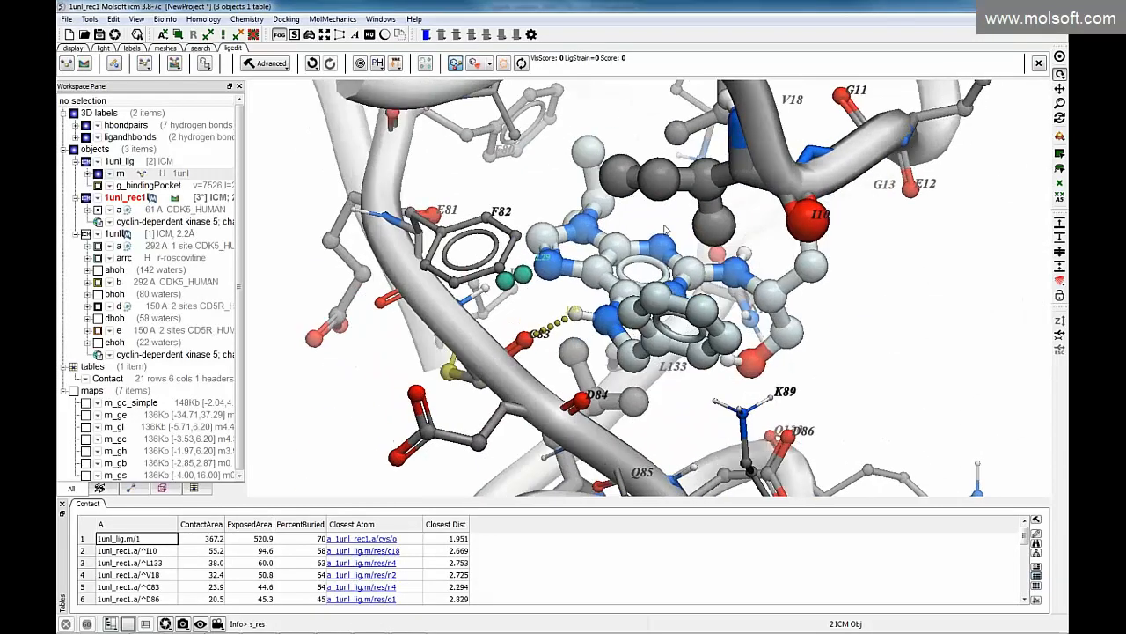
{"action": "right_click", "coordinate": [655, 180]}
{"action": "left_click", "coordinate": [495, 195]}
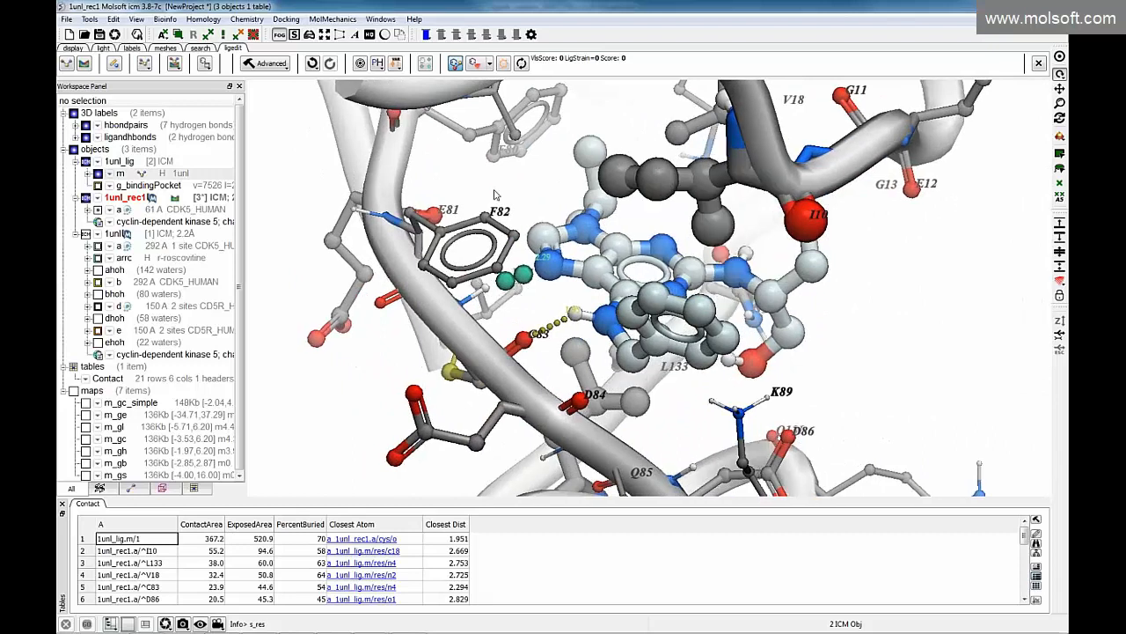
{"action": "left_click_drag", "start_coordinate": [290, 211], "coordinate": [294, 229]}
{"action": "left_click_drag", "start_coordinate": [621, 236], "coordinate": [651, 212]}
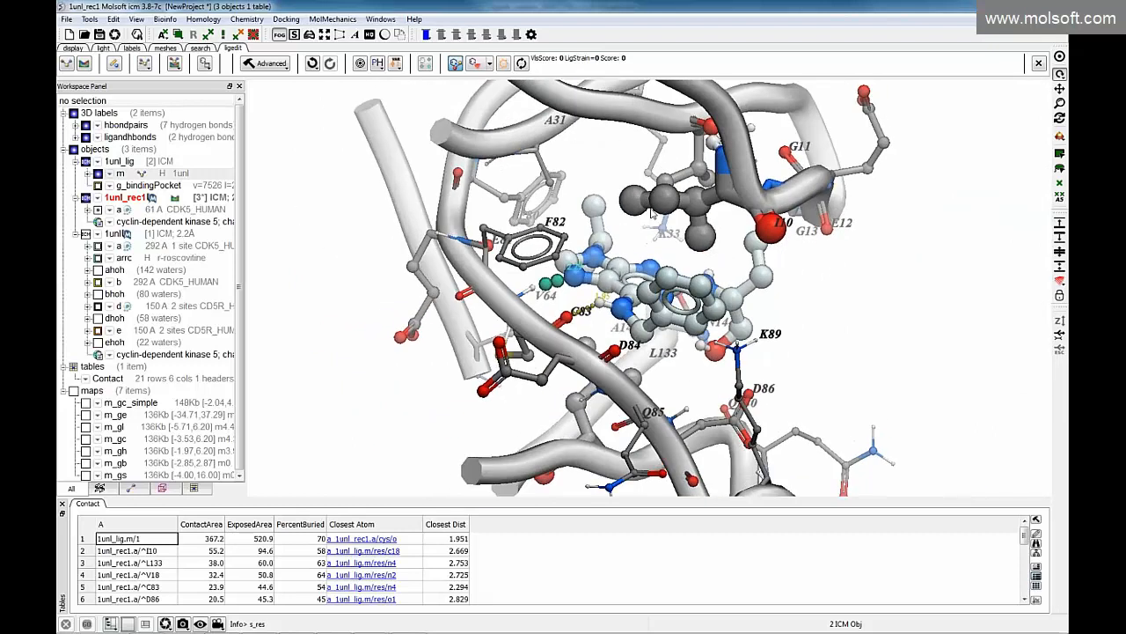
{"action": "right_click", "coordinate": [666, 203]}
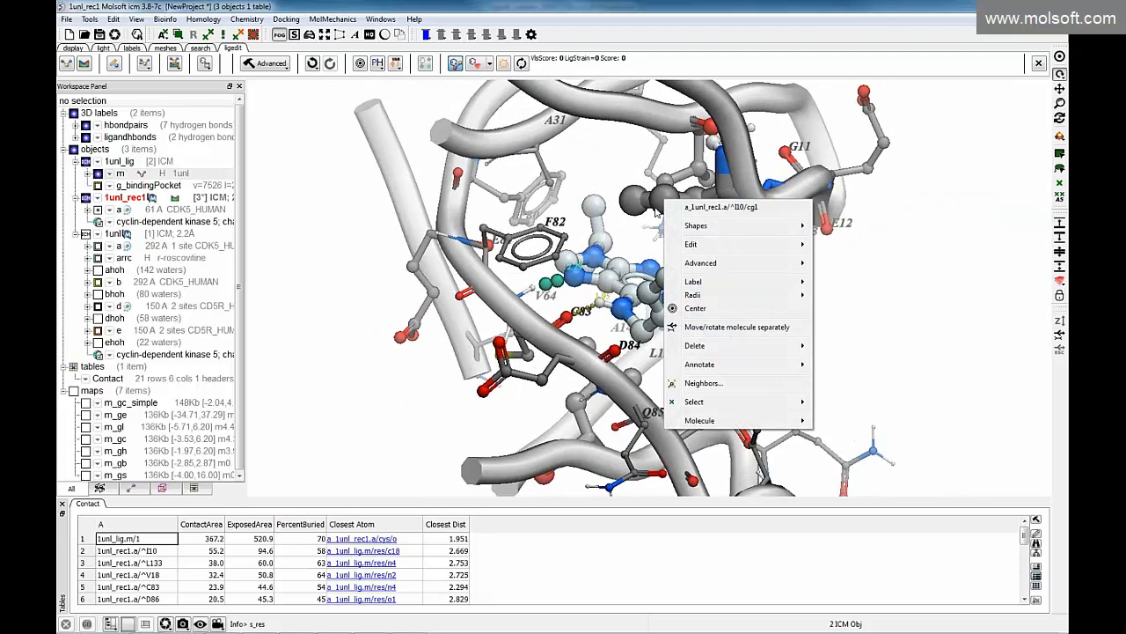
{"action": "left_click", "coordinate": [658, 212]}
{"action": "left_click_drag", "start_coordinate": [682, 220], "coordinate": [622, 249]}
Enlarge the Contact table, select residue C83 from it, and center the 3D view on that residue near the ligand
{"action": "left_click_drag", "start_coordinate": [438, 500], "coordinate": [432, 426]}
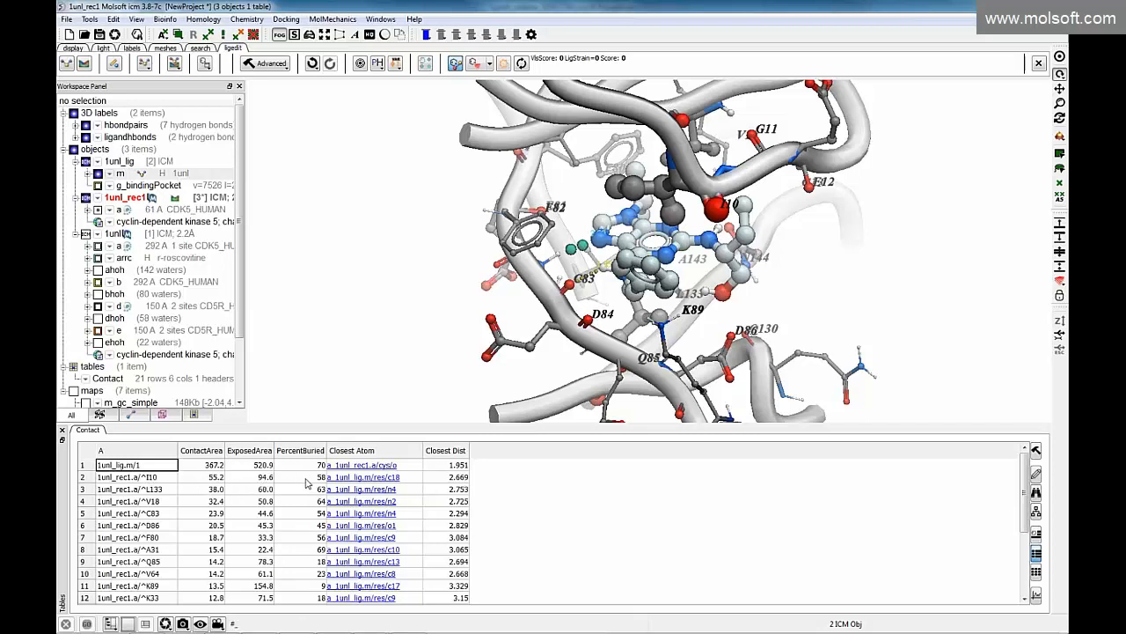
{"action": "left_click", "coordinate": [141, 514]}
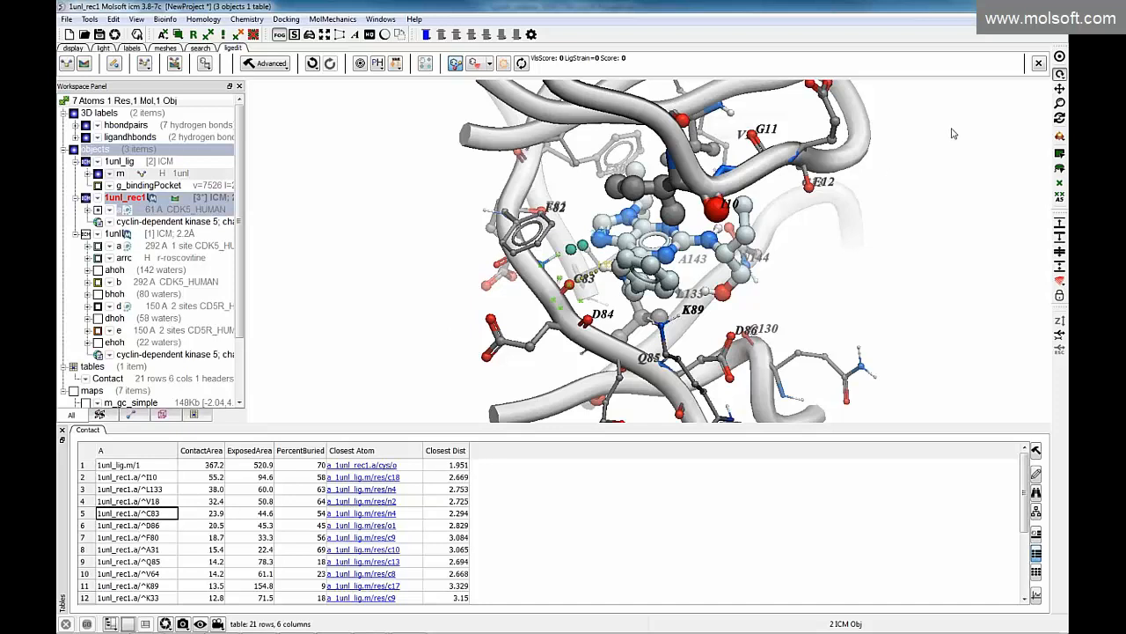
{"action": "left_click", "coordinate": [1061, 57]}
{"action": "left_click_drag", "start_coordinate": [437, 340], "coordinate": [344, 305]}
{"action": "left_click_drag", "start_coordinate": [262, 264], "coordinate": [271, 304]}
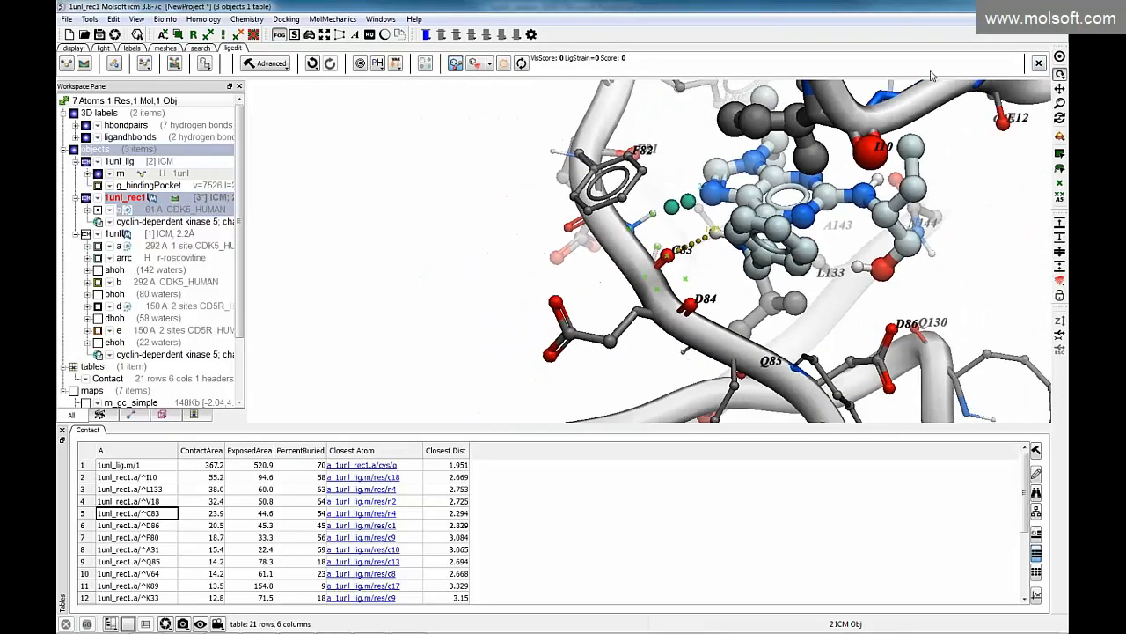
{"action": "middle_click_drag", "start_coordinate": [756, 200], "coordinate": [561, 210]}
Select residue F80 from the Contact table and center the 3D view to inspect it next to the ligand
{"action": "left_click", "coordinate": [137, 537]}
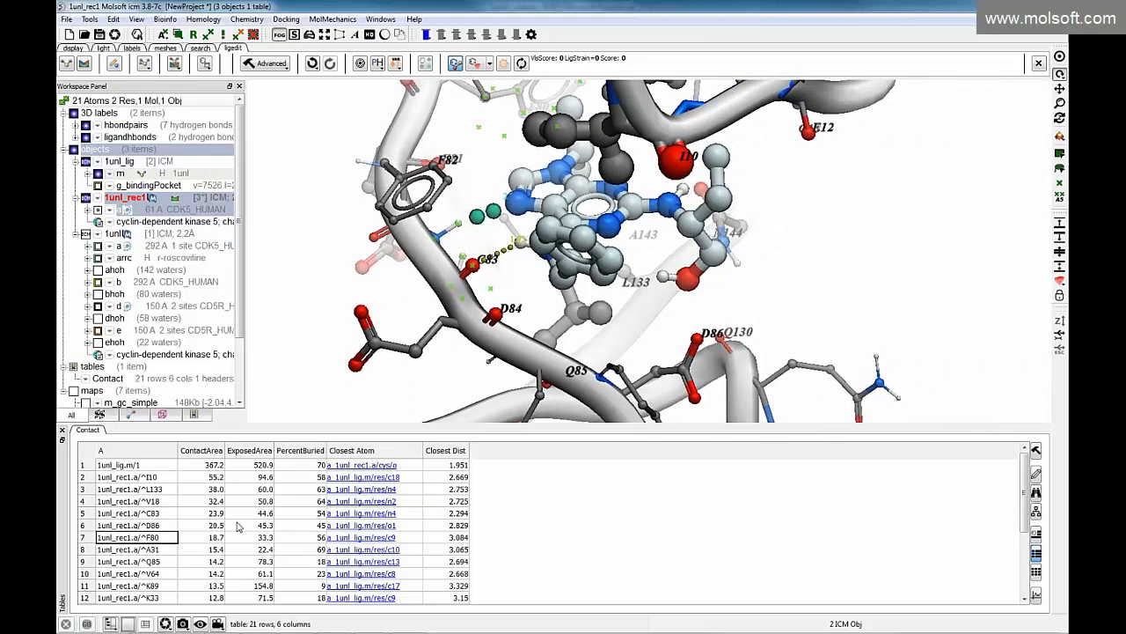
{"action": "left_click", "coordinate": [1060, 57]}
{"action": "left_click_drag", "start_coordinate": [741, 205], "coordinate": [526, 196]}
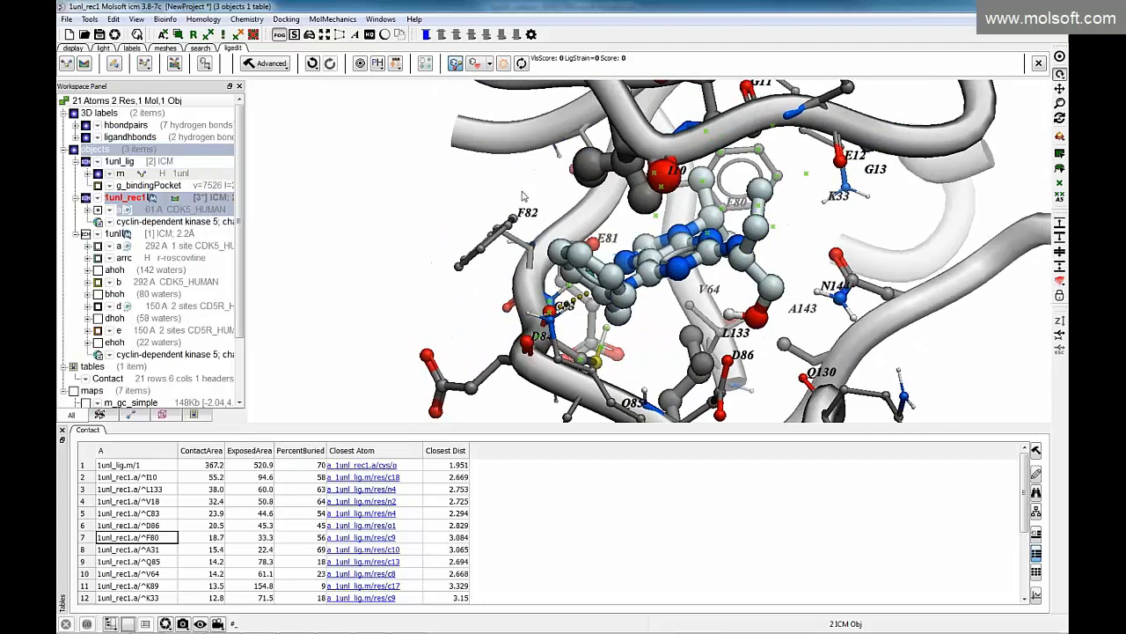
{"action": "left_click_drag", "start_coordinate": [348, 219], "coordinate": [271, 260]}
{"action": "left_click_drag", "start_coordinate": [353, 283], "coordinate": [390, 294]}
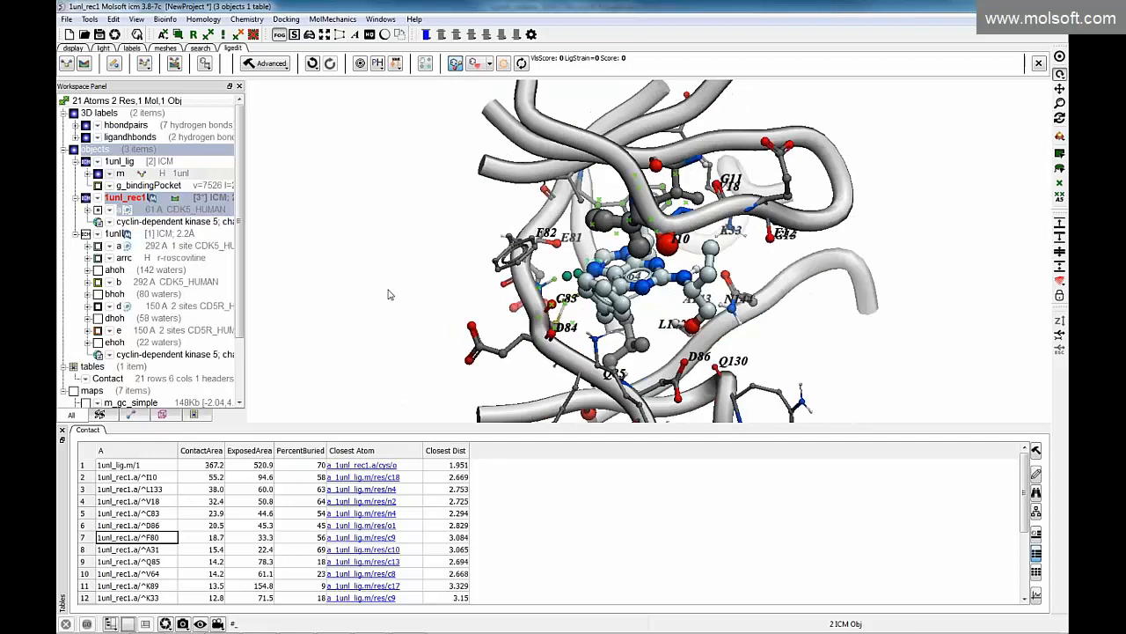
Display the atomic energy values on the ligand and examine them from several angles
{"action": "left_click", "coordinate": [503, 64]}
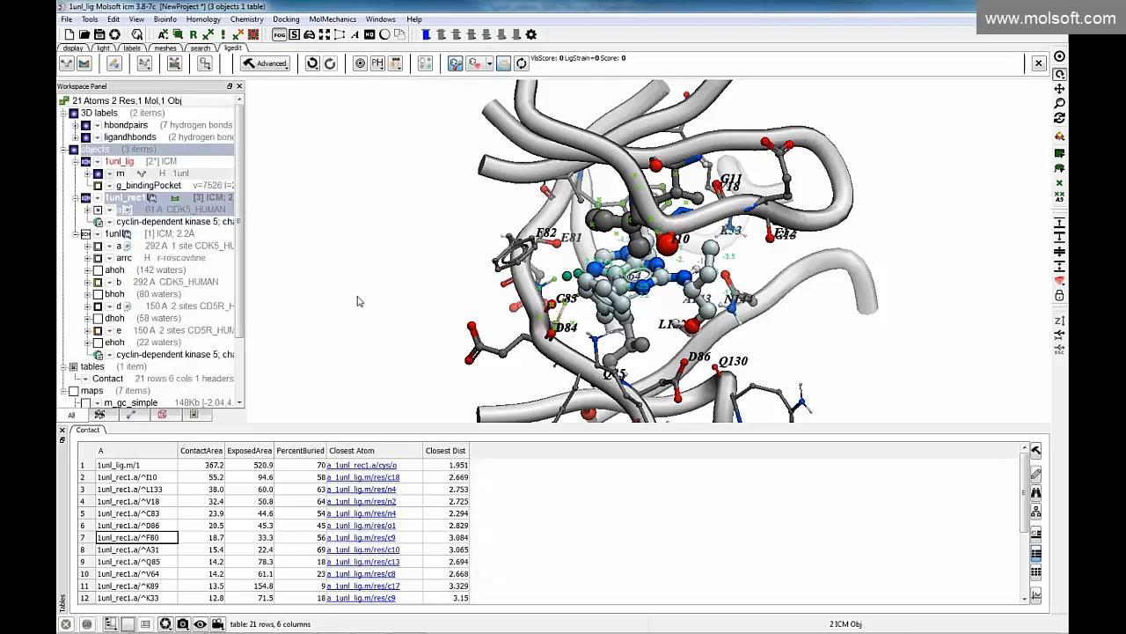
{"action": "left_click_drag", "start_coordinate": [278, 276], "coordinate": [279, 218]}
{"action": "left_click_drag", "start_coordinate": [451, 280], "coordinate": [638, 315]}
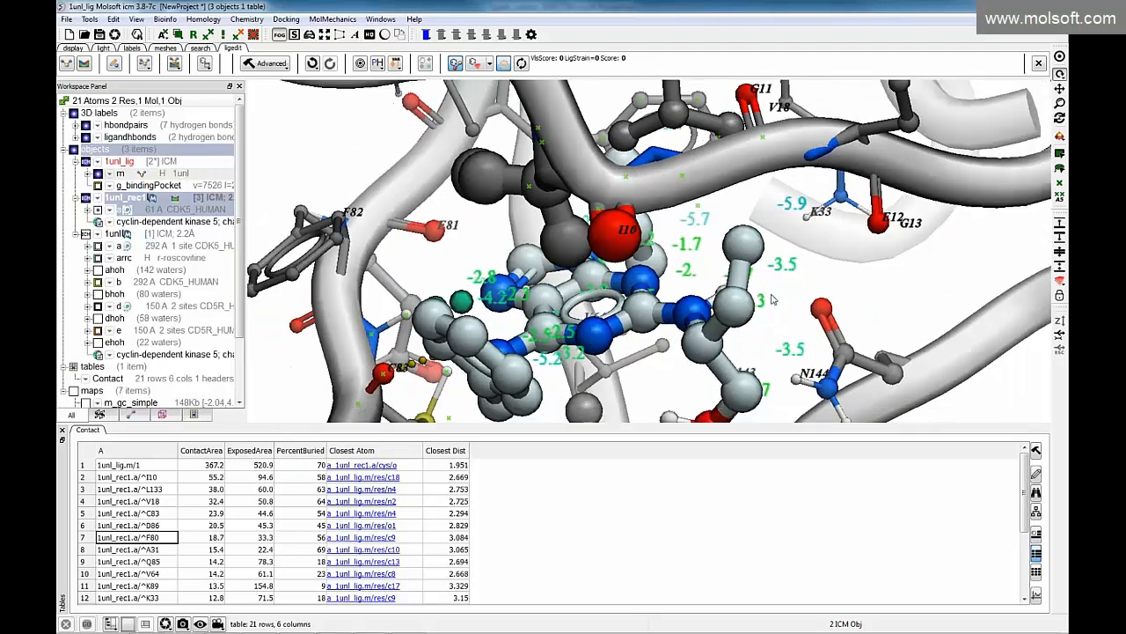
{"action": "scroll", "coordinate": [774, 291], "scroll_direction": "down", "scroll_amount": 4}
{"action": "left_click_drag", "start_coordinate": [572, 263], "coordinate": [624, 272]}
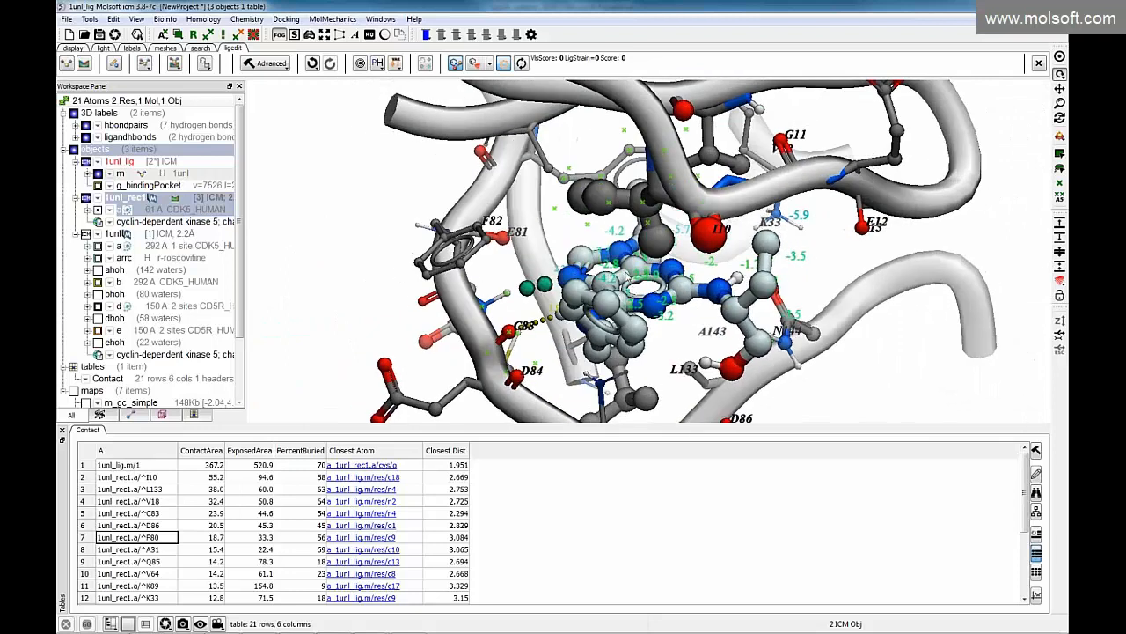
{"action": "left_click_drag", "start_coordinate": [528, 286], "coordinate": [595, 316]}
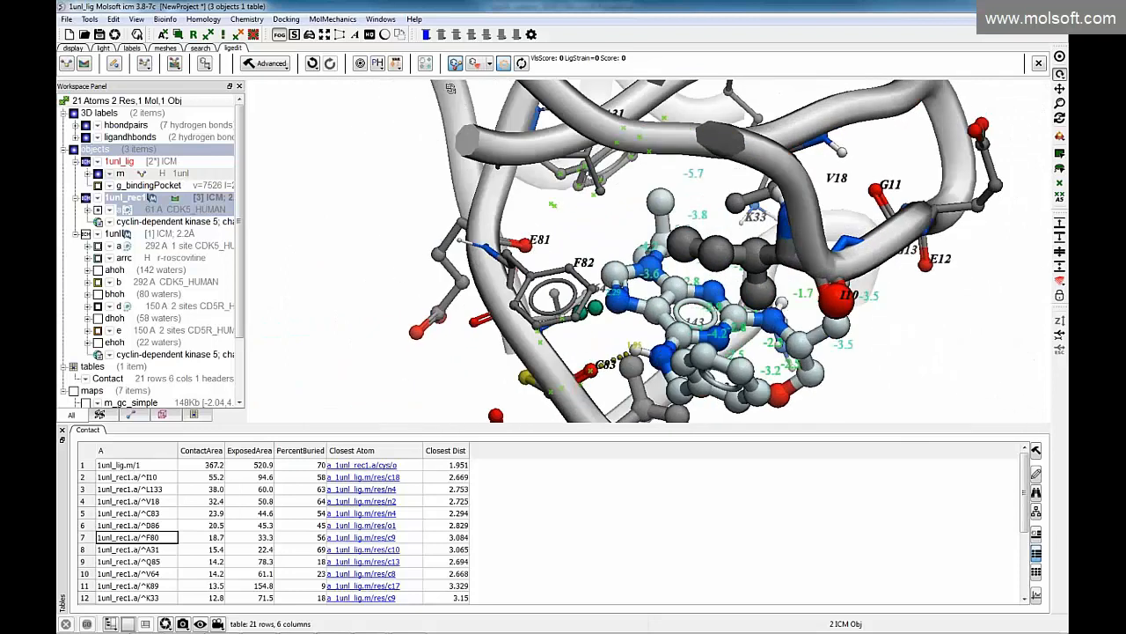
Create a 2D interaction diagram with hydrophobic distance cutoff 4.50 and hydrogen bond strength 0.80, and enlarge the table area to inspect it
{"action": "left_click", "coordinate": [425, 66]}
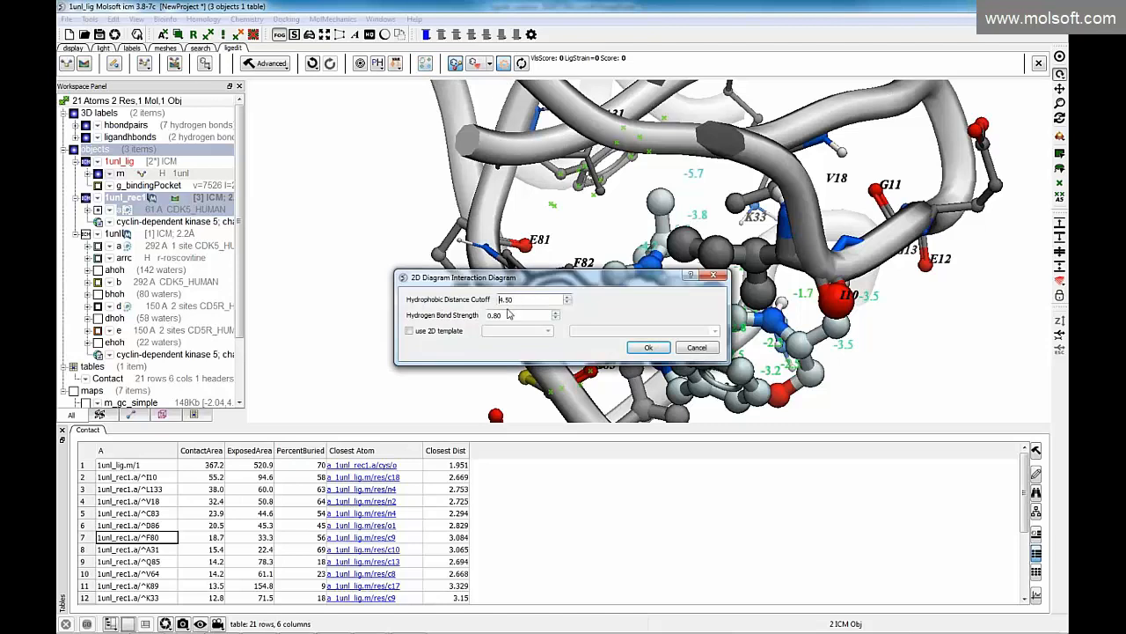
{"action": "left_click", "coordinate": [648, 348]}
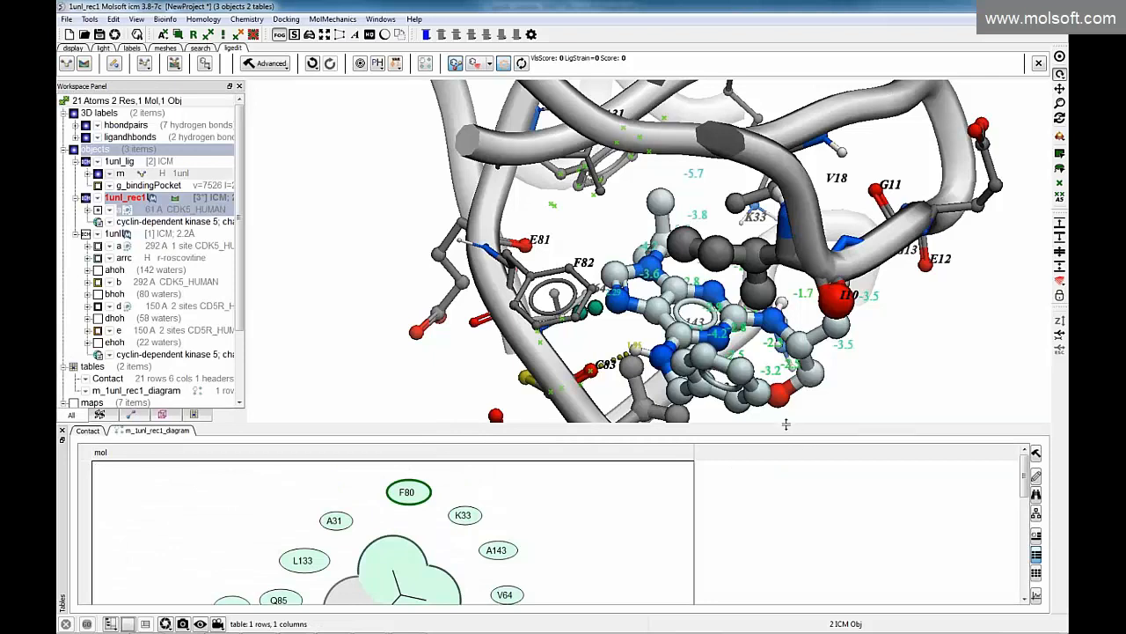
{"action": "left_click_drag", "start_coordinate": [785, 424], "coordinate": [787, 375]}
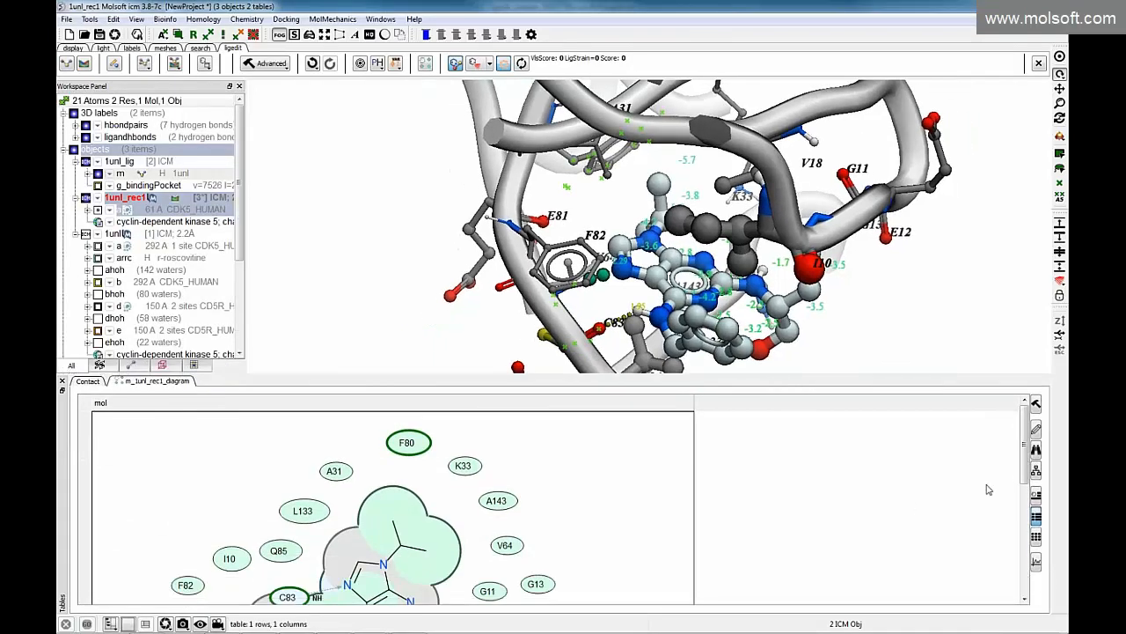
{"action": "left_click_drag", "start_coordinate": [1024, 475], "coordinate": [1026, 550]}
Copy the 2D interaction diagram to the clipboard as an image
{"action": "right_click", "coordinate": [536, 555]}
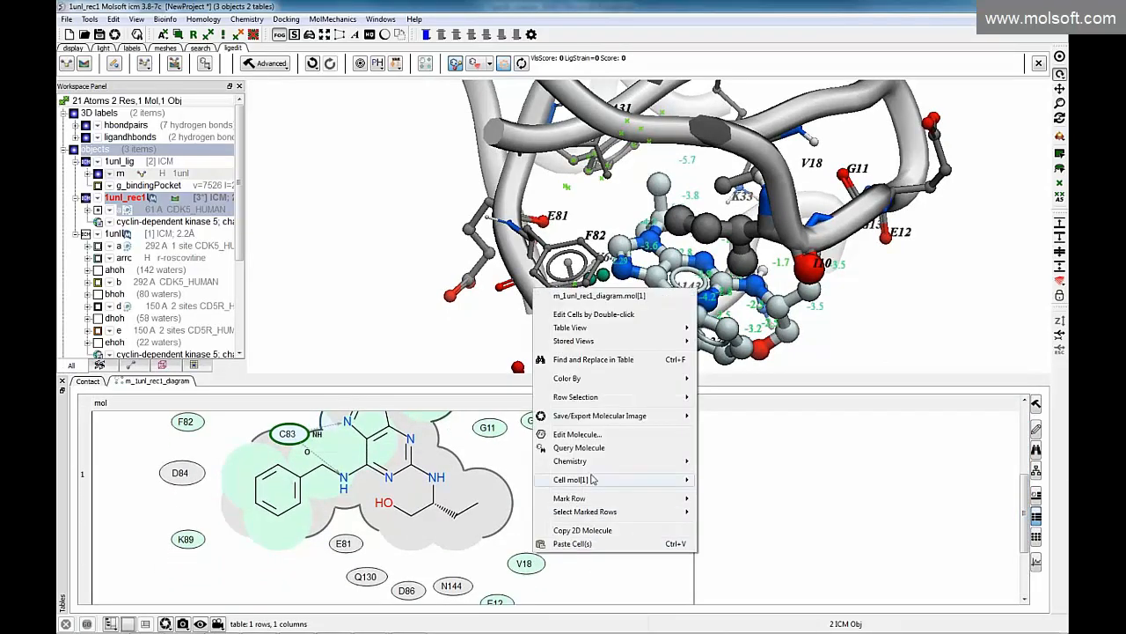
{"action": "mouse_move", "coordinate": [636, 415]}
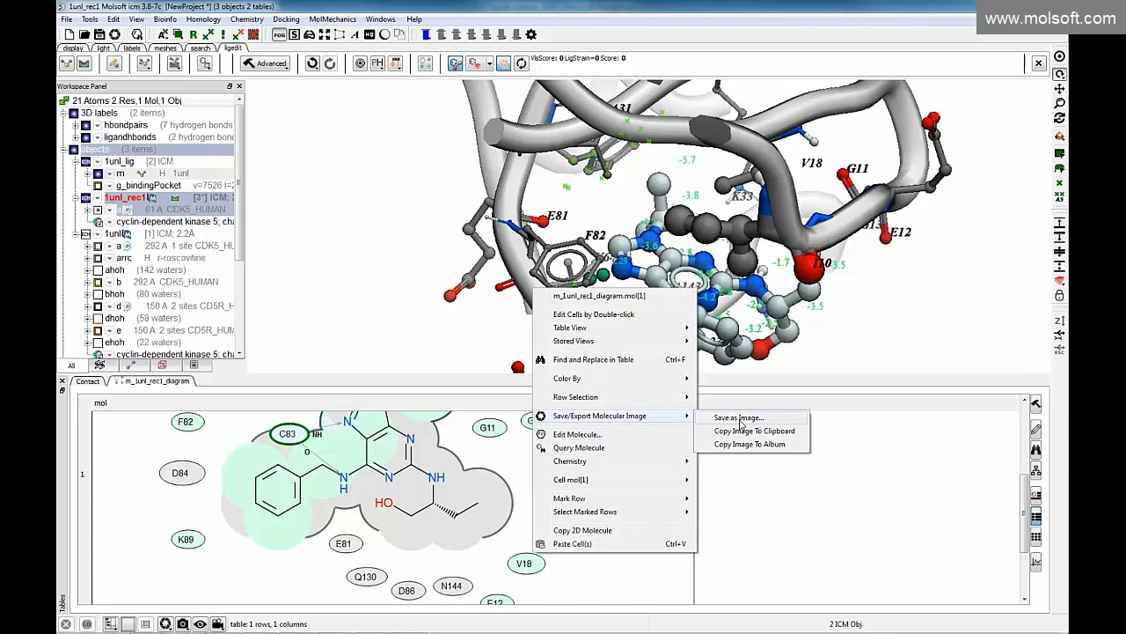
{"action": "left_click", "coordinate": [742, 432]}
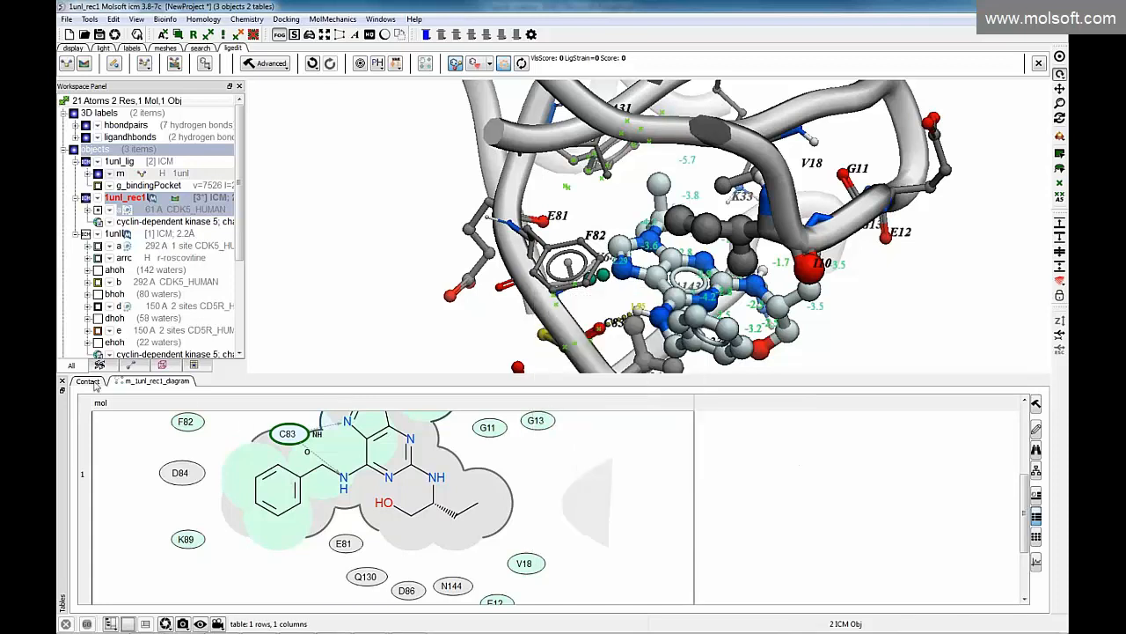
Compare the Contact table with the interaction diagram, reduce the table area, and bring the 3D ligand into closer view
{"action": "left_click", "coordinate": [92, 382]}
{"action": "left_click", "coordinate": [157, 381]}
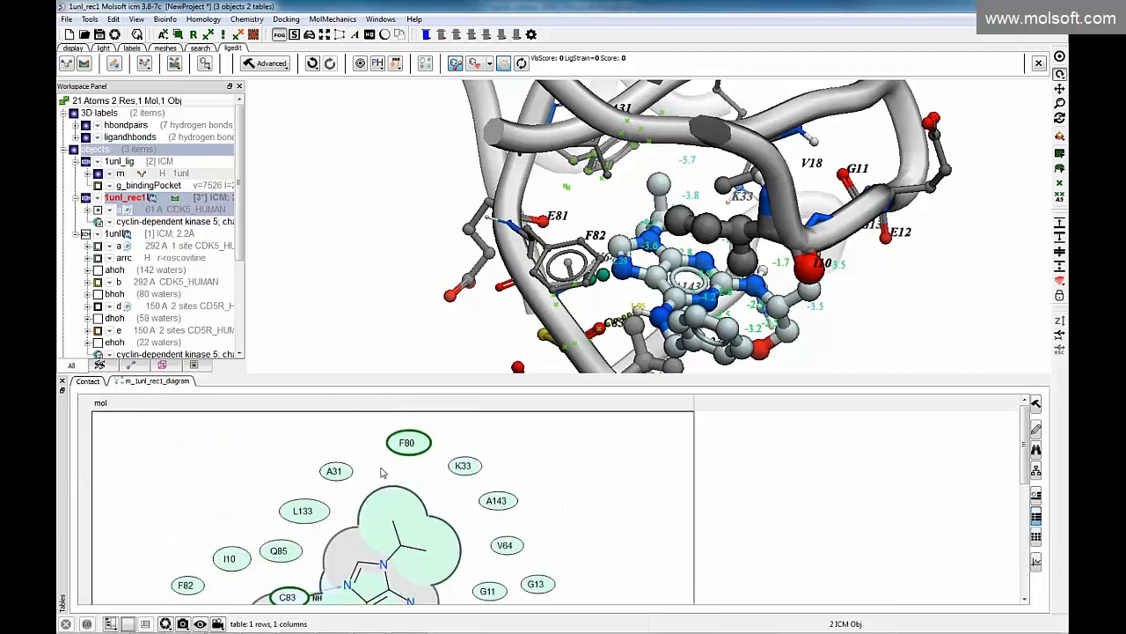
{"action": "left_click_drag", "start_coordinate": [400, 380], "coordinate": [409, 479]}
{"action": "middle_click_drag", "start_coordinate": [576, 271], "coordinate": [555, 204]}
{"action": "mouse_move", "coordinate": [426, 336]}
{"action": "left_mouse_down"}
{"action": "mouse_move", "coordinate": [411, 316]}
{"action": "mouse_move", "coordinate": [410, 331]}
{"action": "left_mouse_up"}
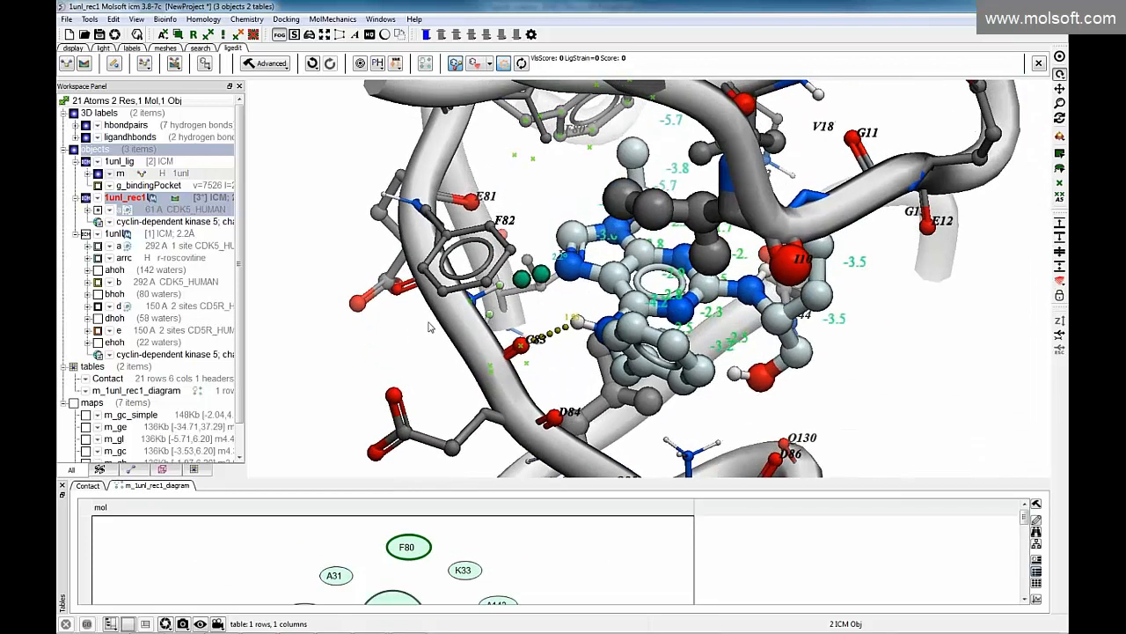
Review the available hydrogen and representation display options for the ligand and receptor
{"action": "left_click", "coordinate": [378, 64]}
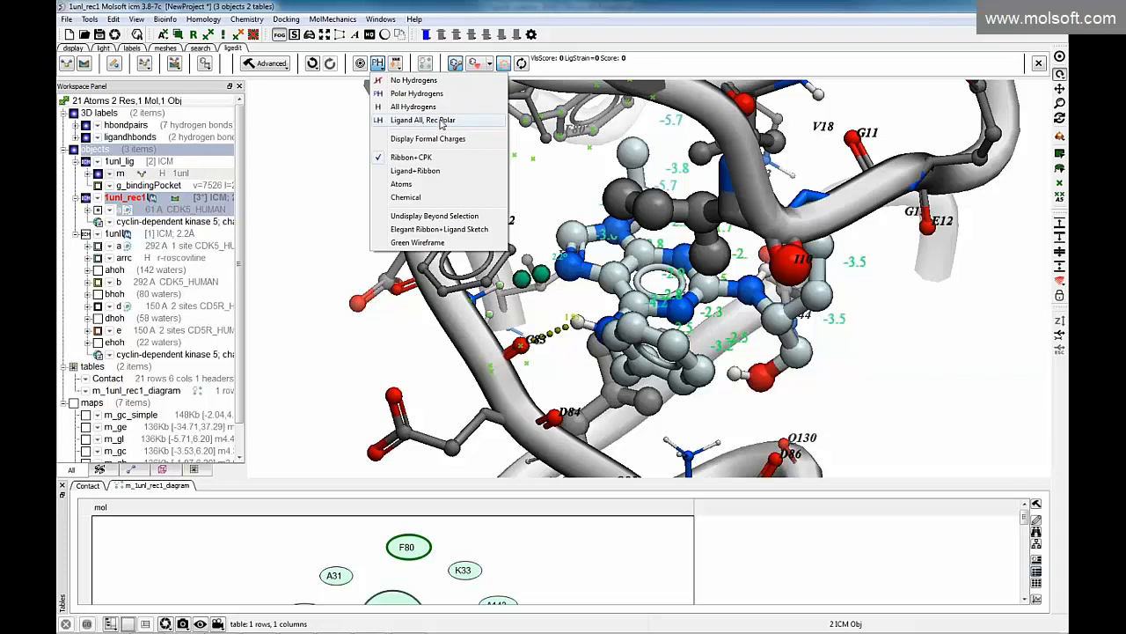
{"action": "left_click", "coordinate": [338, 139]}
{"action": "left_click_drag", "start_coordinate": [308, 270], "coordinate": [321, 308]}
{"action": "mouse_move", "coordinate": [382, 324]}
{"action": "left_mouse_down"}
{"action": "mouse_move", "coordinate": [366, 320]}
{"action": "mouse_move", "coordinate": [387, 321]}
{"action": "left_mouse_up"}
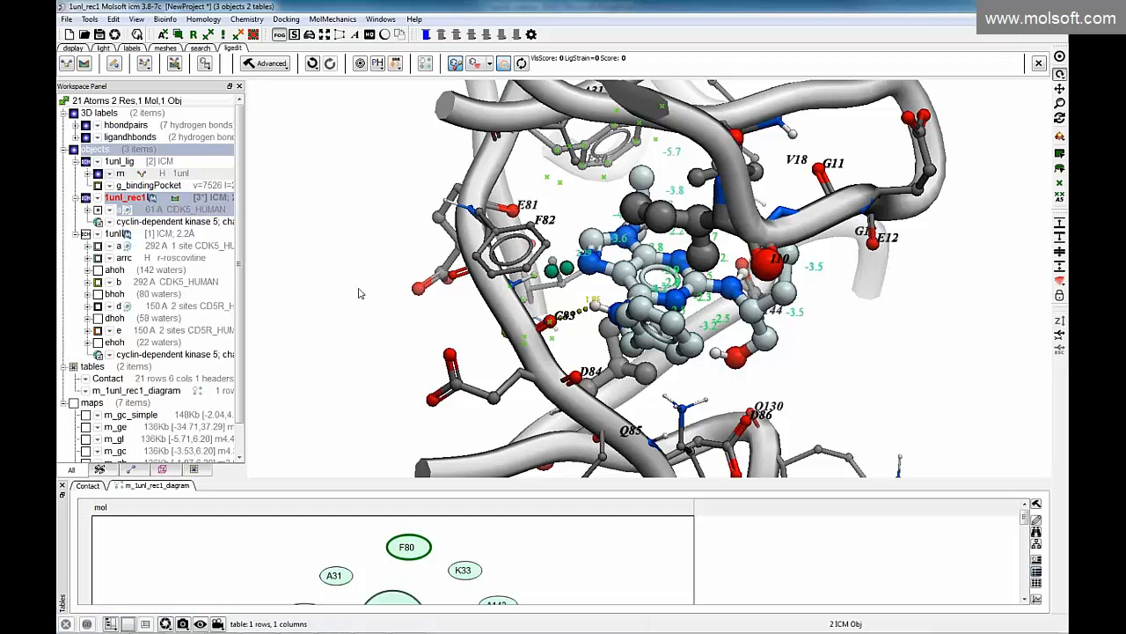
Switch to the PowerPoint presentation and start the slide show from the 3D Ligand Editing slide
{"action": "key", "text": "alt+Tab"}
{"action": "key", "text": "Tab"}
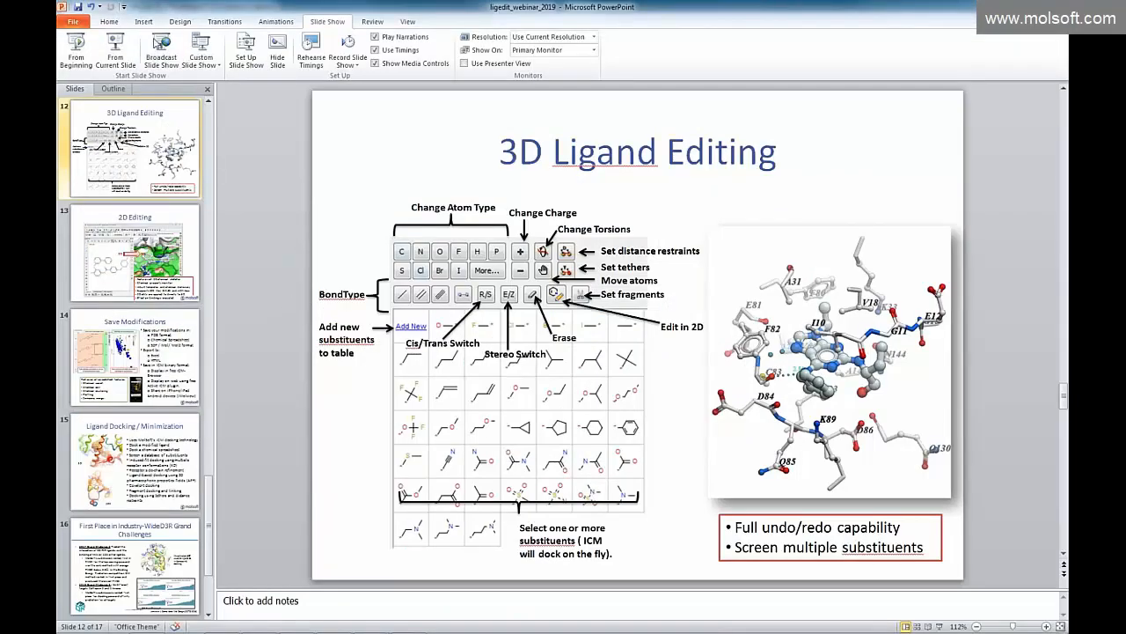
{"action": "left_click", "coordinate": [122, 58]}
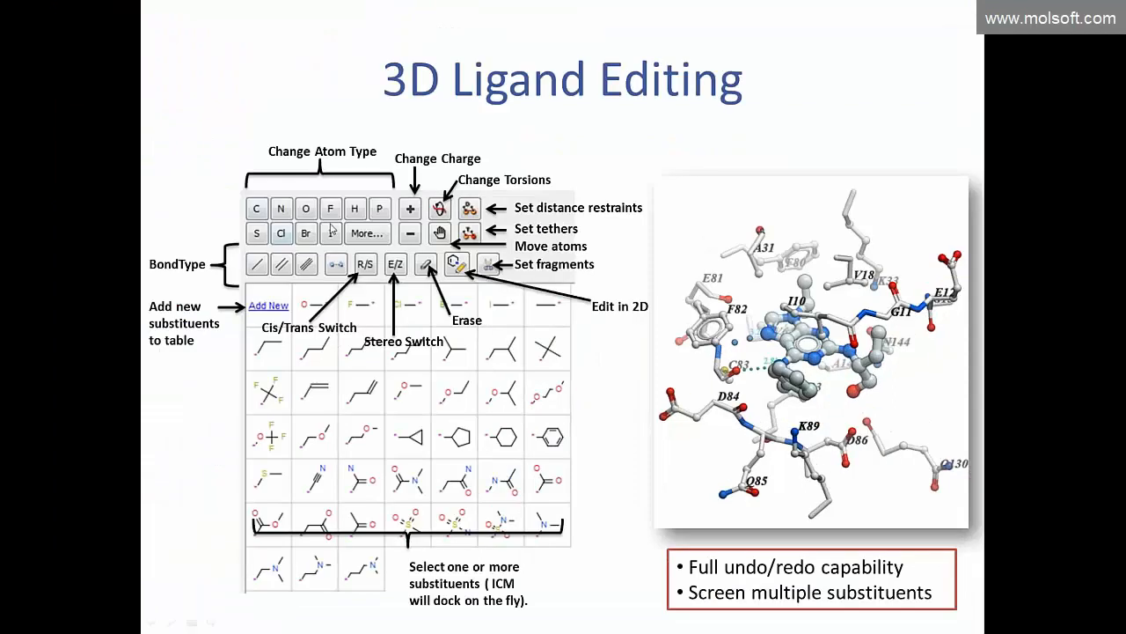
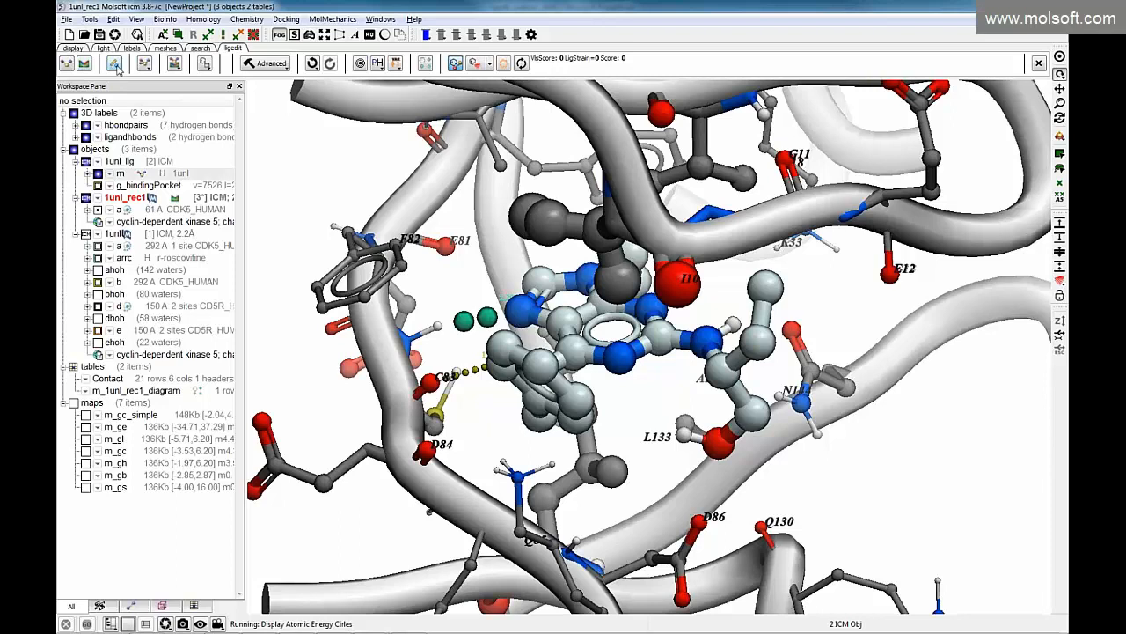
Open the 3D ligand edit tools and orient the view on the ligand's hydroxyl group near L133
{"action": "left_click", "coordinate": [114, 67]}
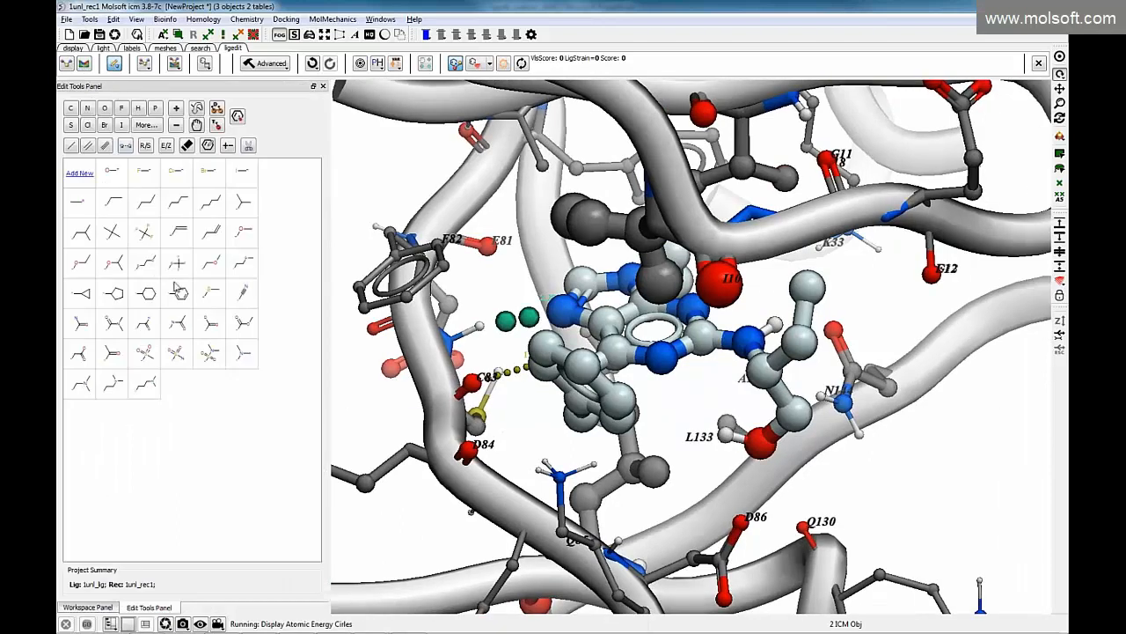
{"action": "mouse_move", "coordinate": [478, 348]}
{"action": "left_mouse_down"}
{"action": "mouse_move", "coordinate": [439, 333]}
{"action": "mouse_move", "coordinate": [403, 366]}
{"action": "mouse_move", "coordinate": [465, 380]}
{"action": "mouse_move", "coordinate": [492, 359]}
{"action": "left_mouse_up"}
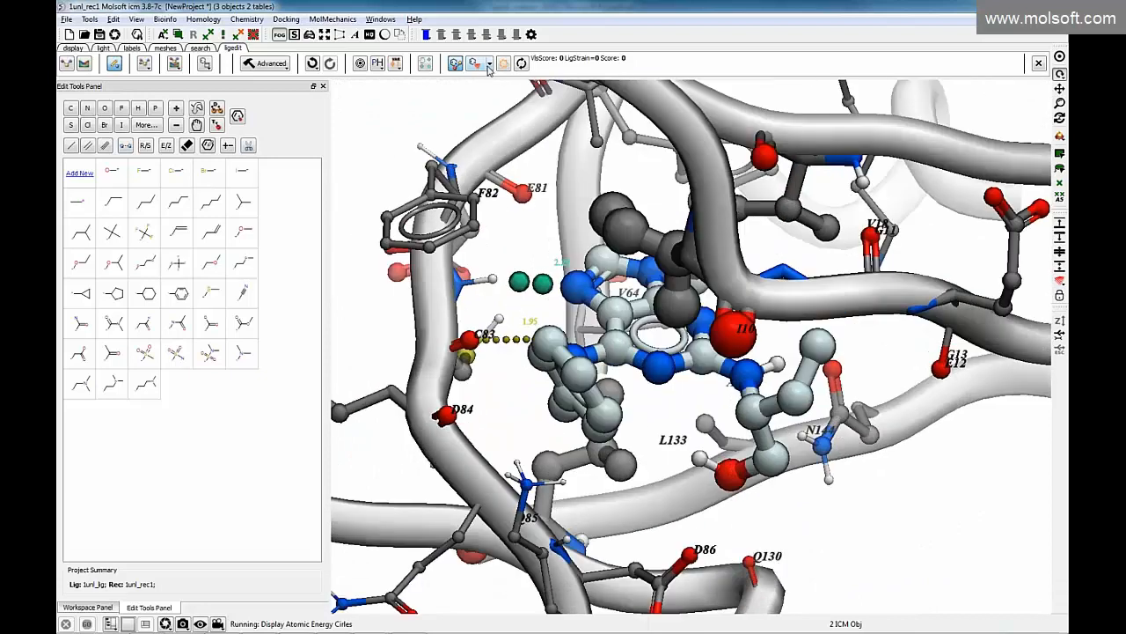
{"action": "left_click", "coordinate": [490, 68]}
{"action": "left_click", "coordinate": [426, 154]}
{"action": "left_click_drag", "start_coordinate": [550, 345], "coordinate": [539, 308]}
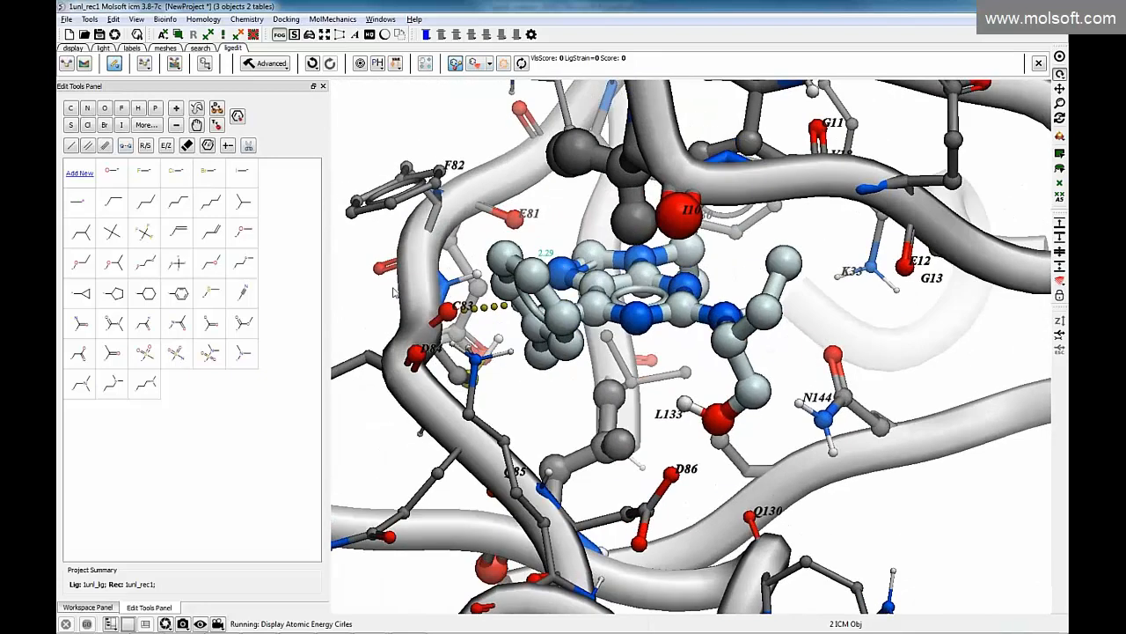
Delete the ligand's hydroxyl oxygen near L133 and recalculate the score
{"action": "left_click", "coordinate": [186, 147]}
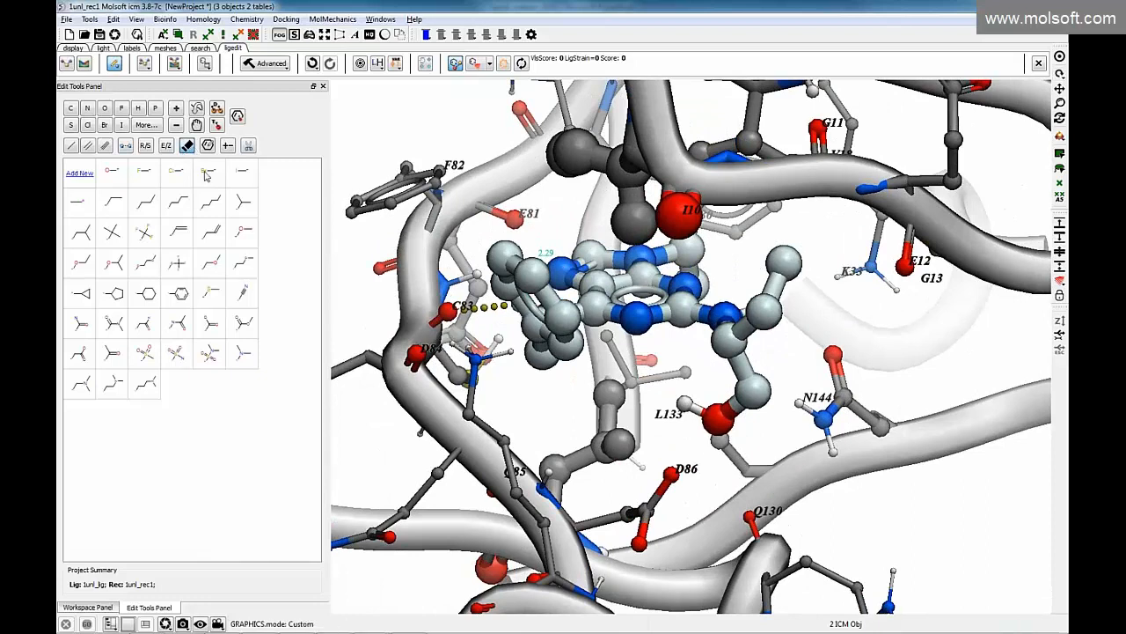
{"action": "left_click", "coordinate": [716, 424]}
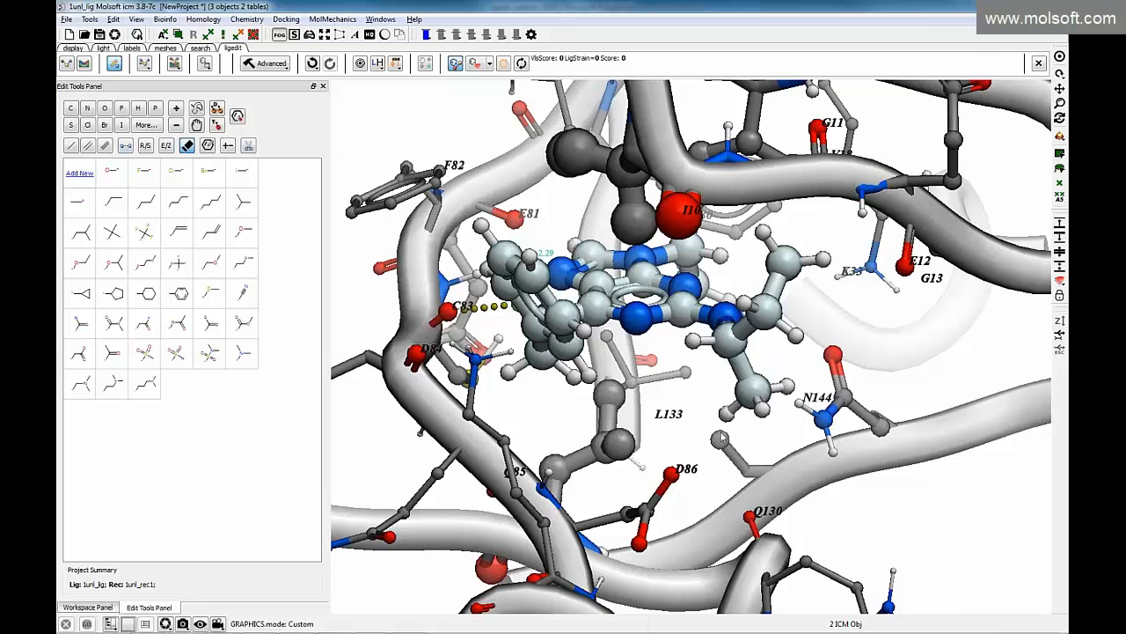
{"action": "left_click", "coordinate": [521, 63]}
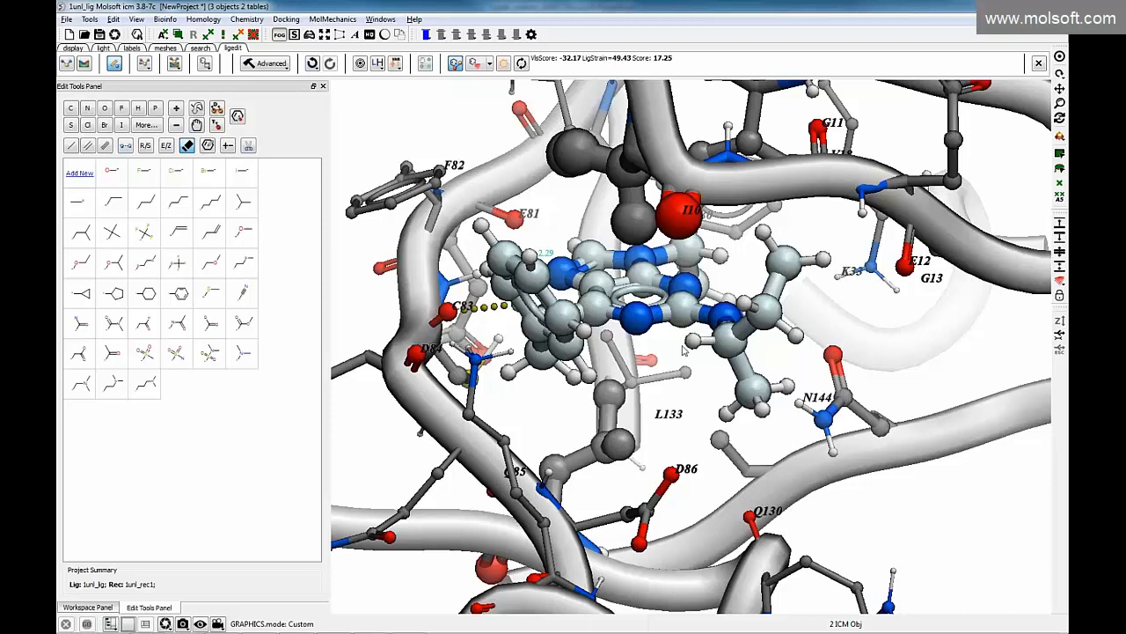
Undo the hydroxyl deletion and recalculate the score for the restored ligand
{"action": "left_click", "coordinate": [312, 64]}
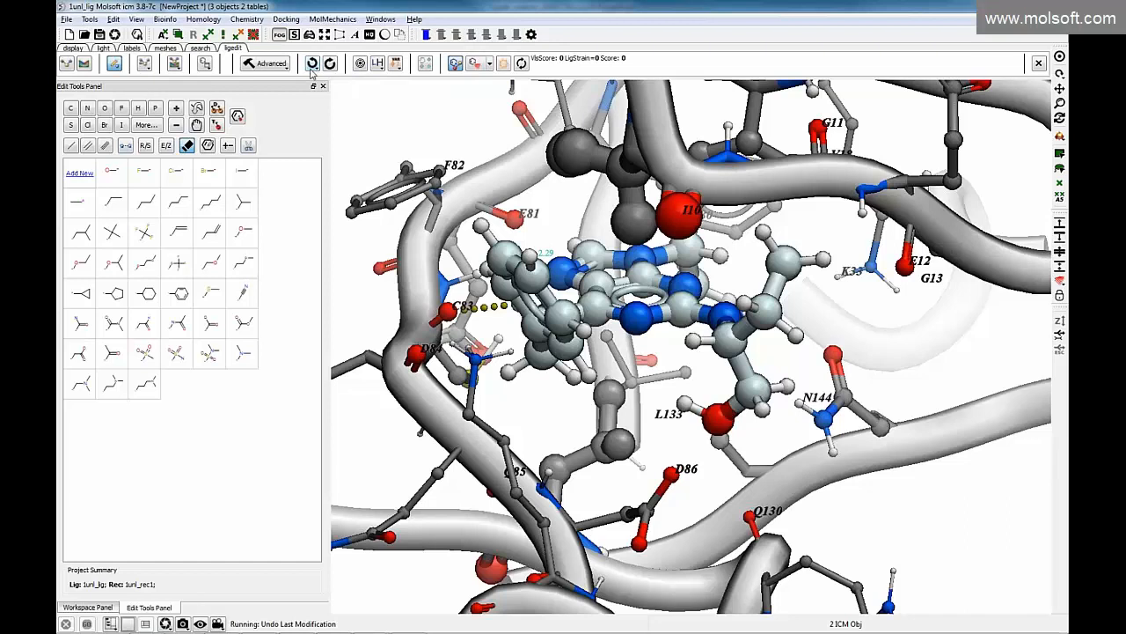
{"action": "mouse_move", "coordinate": [753, 441]}
{"action": "left_mouse_down"}
{"action": "mouse_move", "coordinate": [796, 429]}
{"action": "mouse_move", "coordinate": [772, 438]}
{"action": "left_mouse_up"}
{"action": "left_click", "coordinate": [522, 64]}
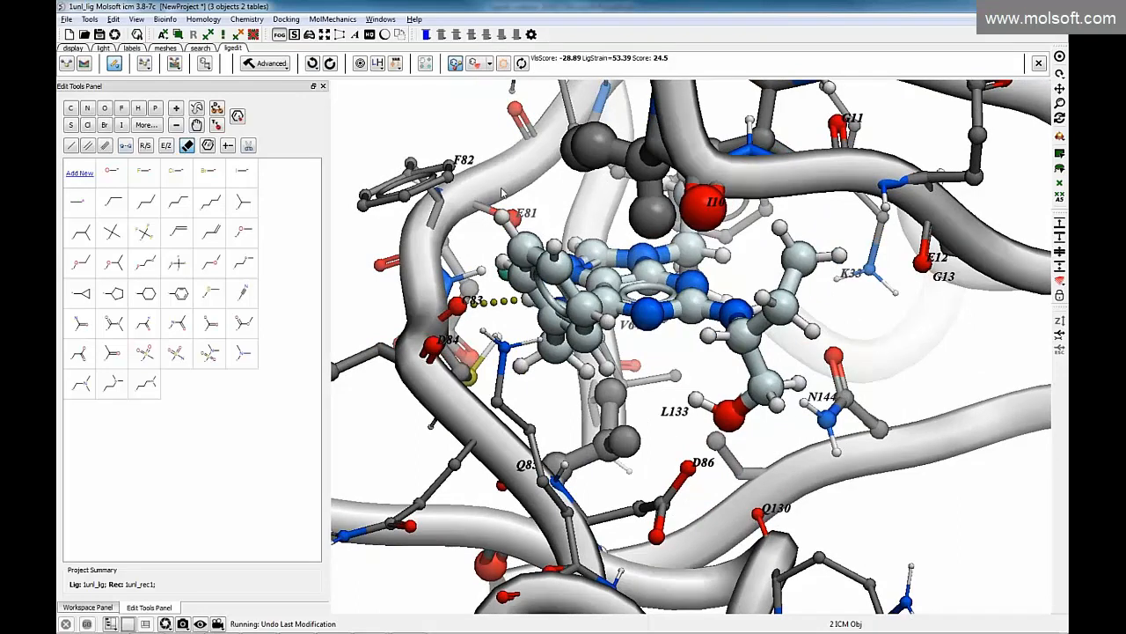
{"action": "mouse_move", "coordinate": [448, 279]}
{"action": "left_mouse_down"}
{"action": "mouse_move", "coordinate": [453, 333]}
{"action": "mouse_move", "coordinate": [480, 324]}
{"action": "mouse_move", "coordinate": [448, 290]}
{"action": "left_mouse_up"}
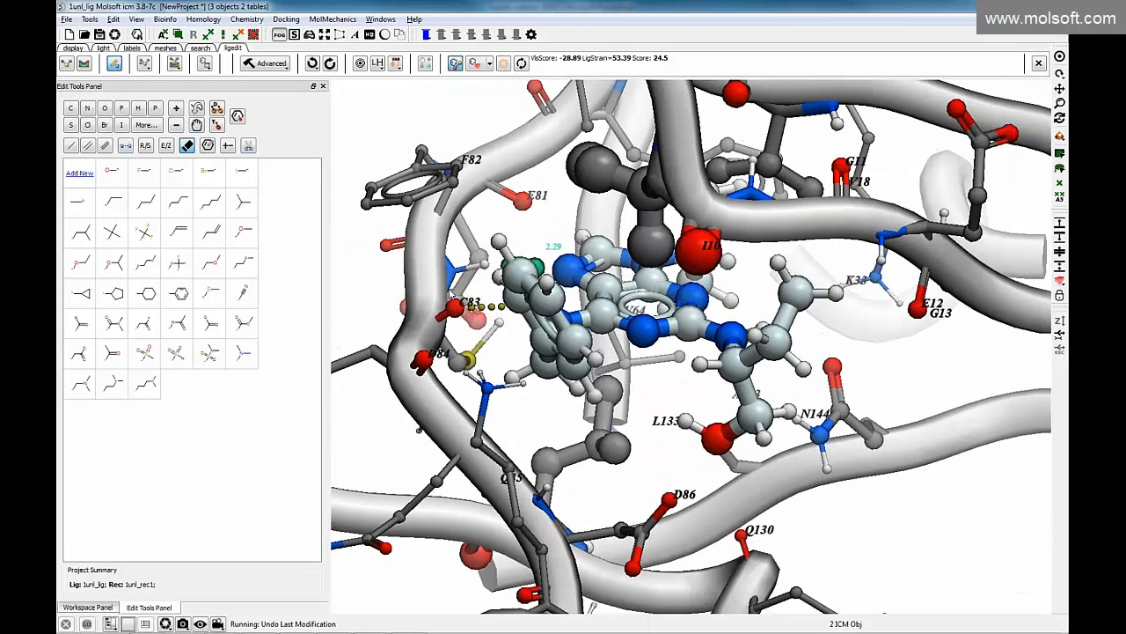
Change the ligand's hydroxyl oxygen near L133 to carbon and back to oxygen
{"action": "left_click", "coordinate": [72, 110]}
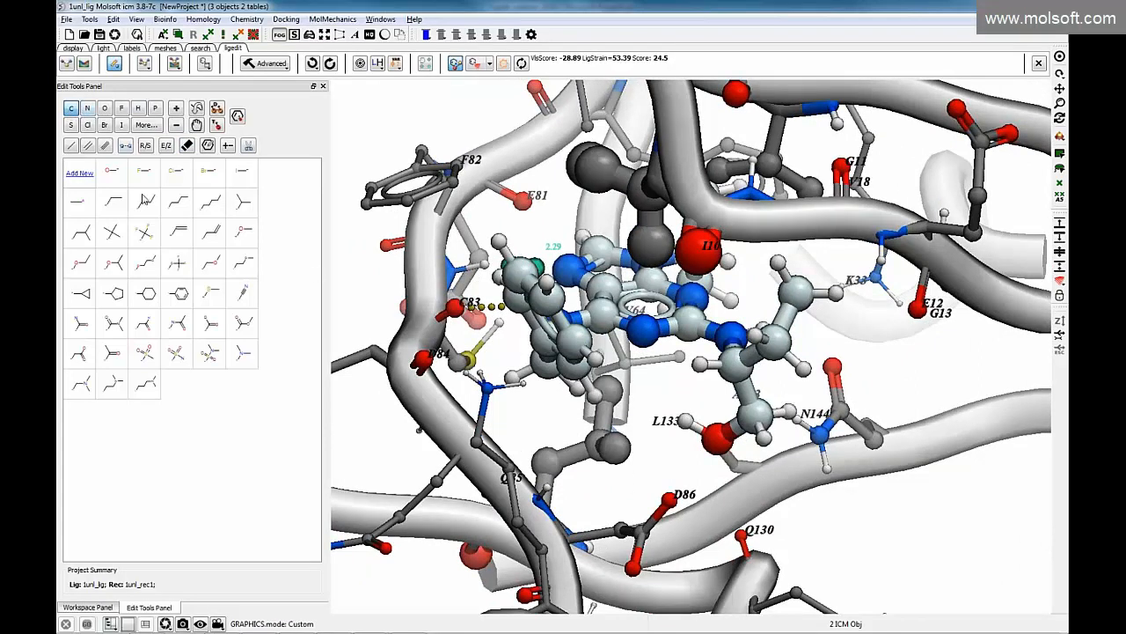
{"action": "left_click", "coordinate": [717, 440]}
{"action": "scroll", "coordinate": [691, 464], "scroll_direction": "up", "scroll_amount": 3}
{"action": "middle_click_drag", "start_coordinate": [669, 476], "coordinate": [646, 407]}
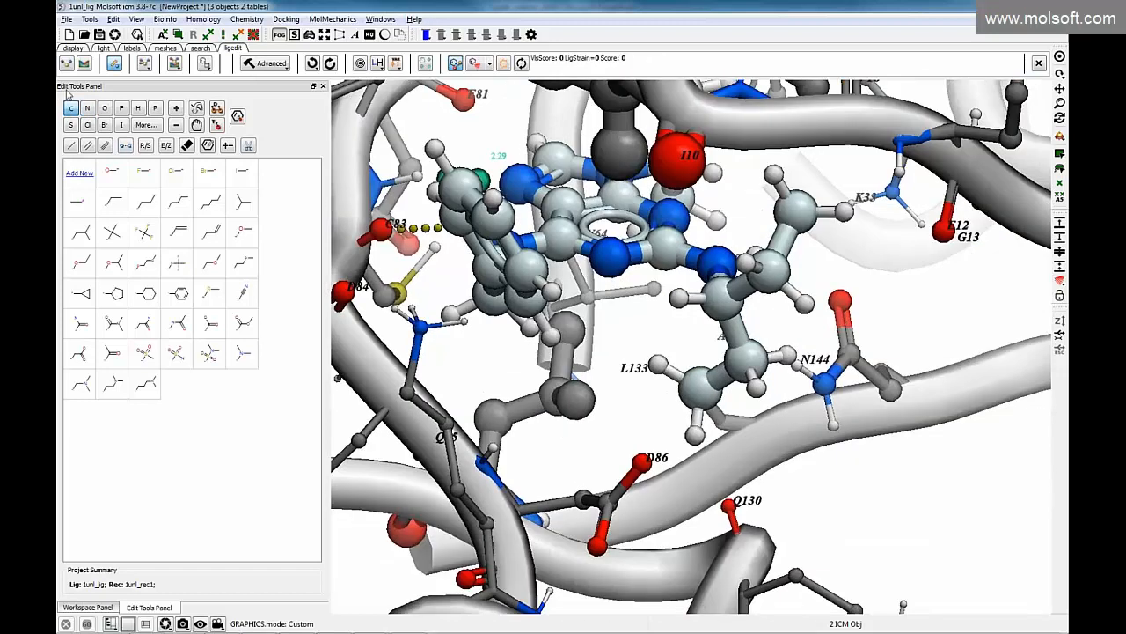
{"action": "left_click", "coordinate": [103, 108]}
{"action": "left_click", "coordinate": [699, 394]}
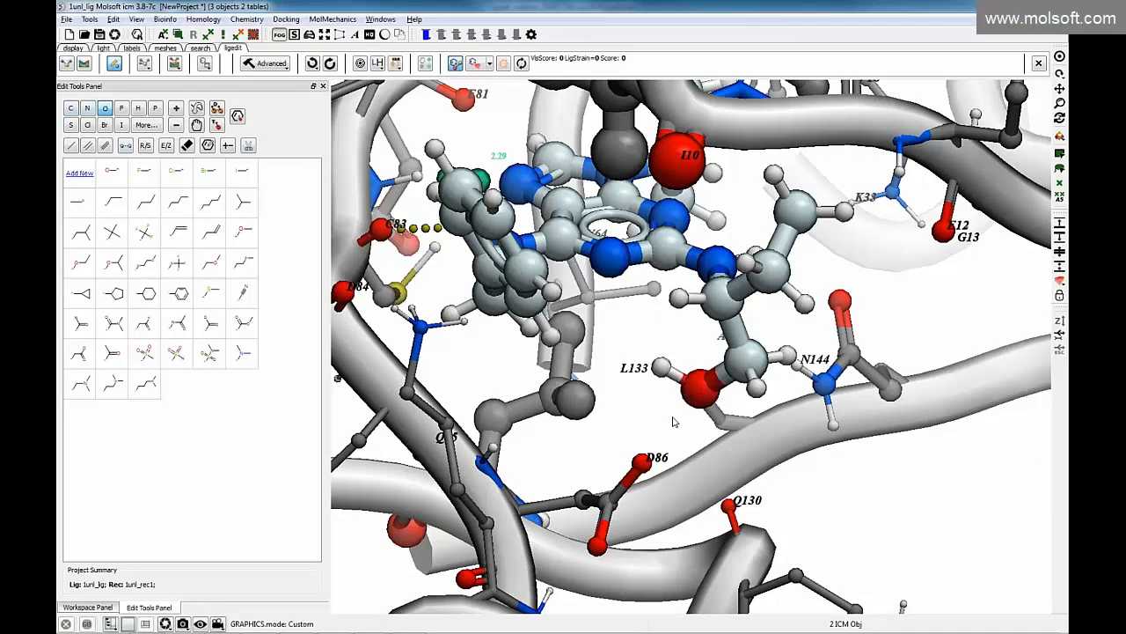
Delete the hydrogen atom attached to the ligand's hydroxyl oxygen
{"action": "left_click_drag", "start_coordinate": [641, 389], "coordinate": [660, 344]}
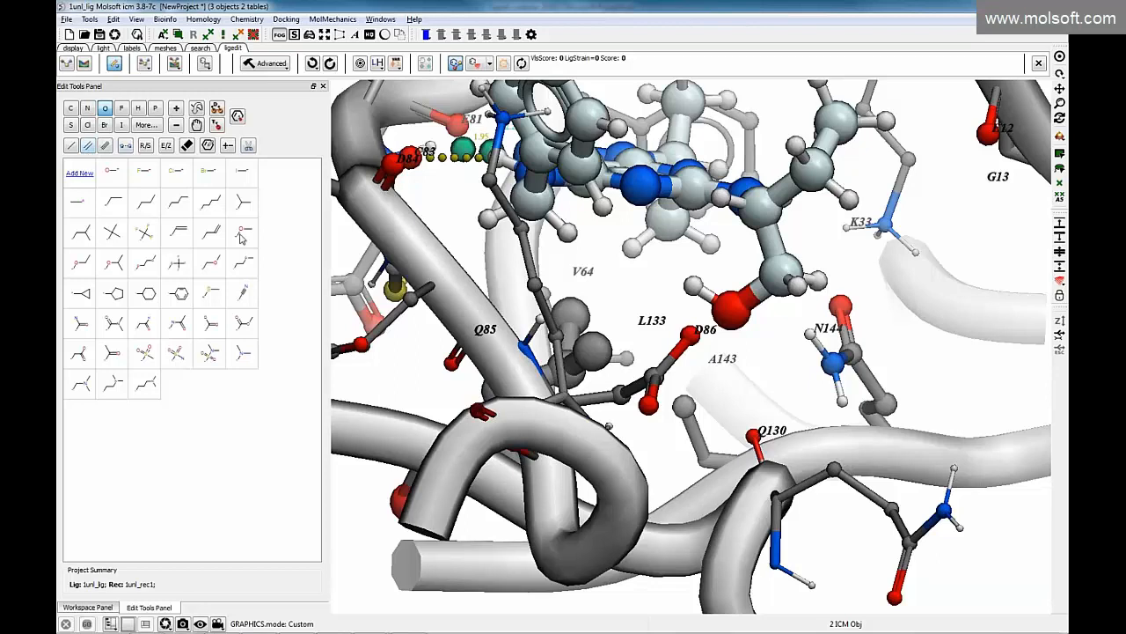
{"action": "left_click", "coordinate": [187, 146]}
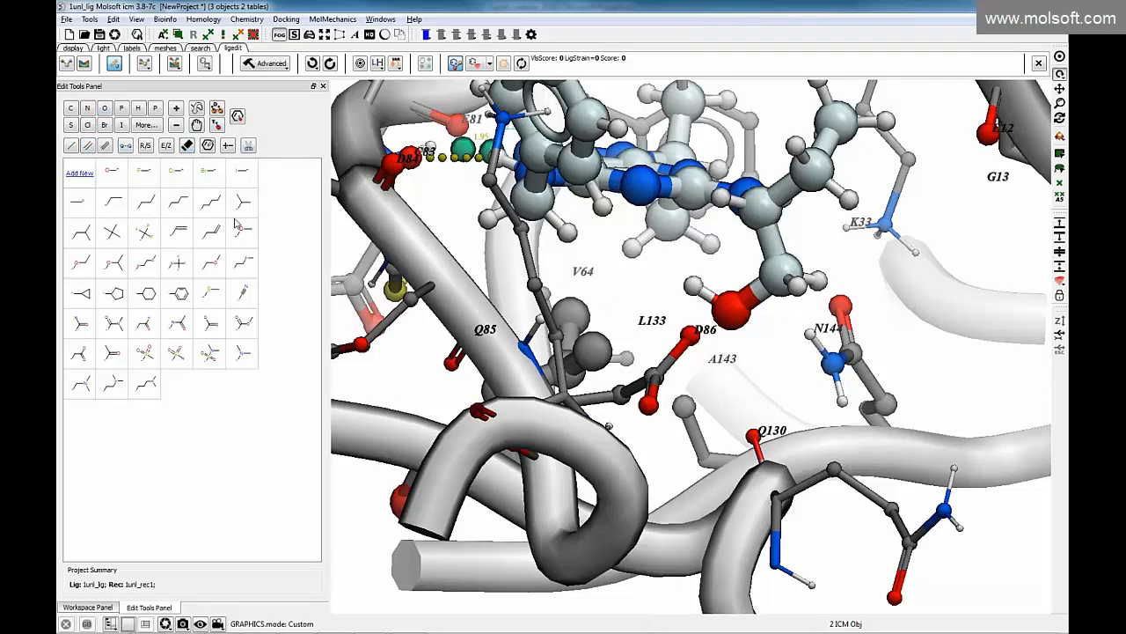
{"action": "left_click", "coordinate": [694, 289]}
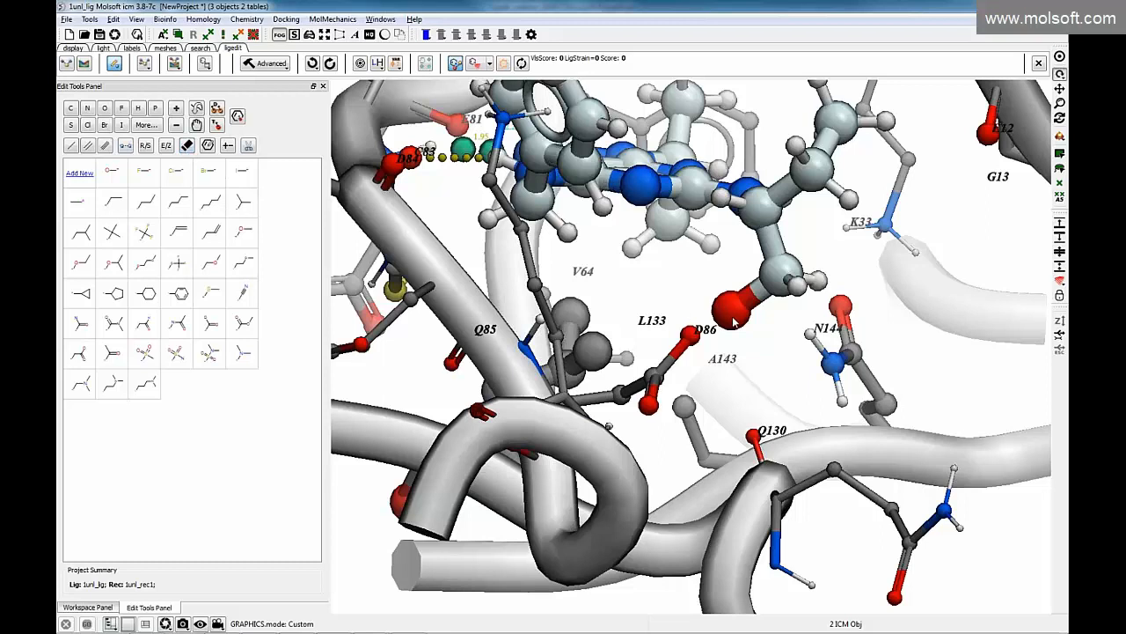
{"action": "left_click", "coordinate": [188, 146]}
Try double and single bond orders on the carbon–carbon bond adjacent to the ligand's terminal oxygen-bearing carbon
{"action": "left_click", "coordinate": [87, 146]}
{"action": "left_click", "coordinate": [766, 245]}
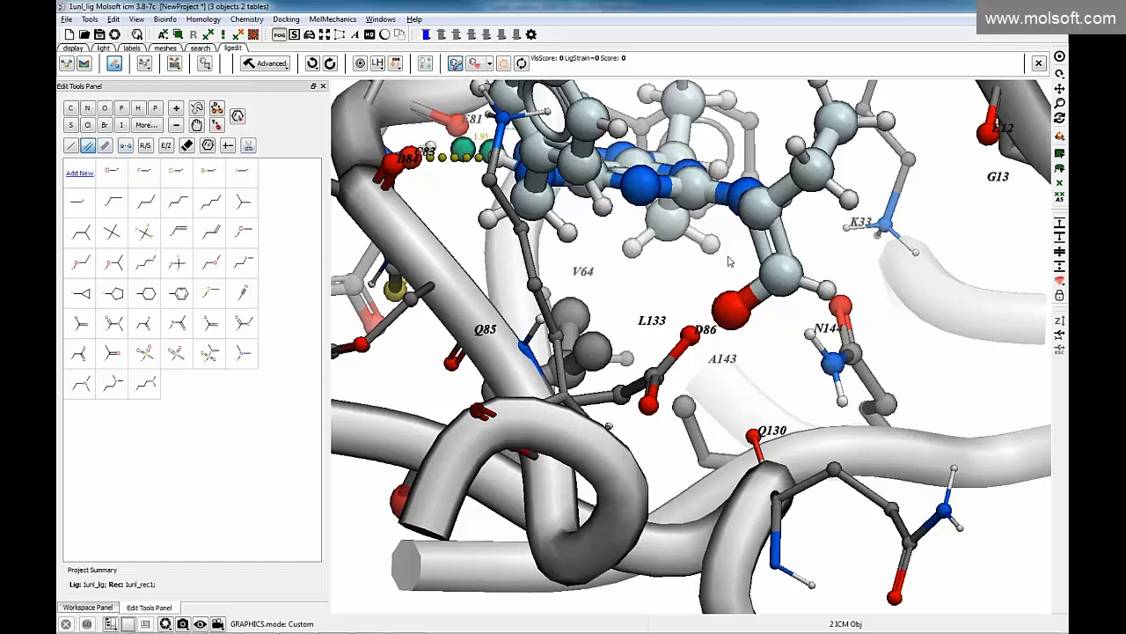
{"action": "left_click", "coordinate": [75, 147]}
{"action": "left_click", "coordinate": [772, 251]}
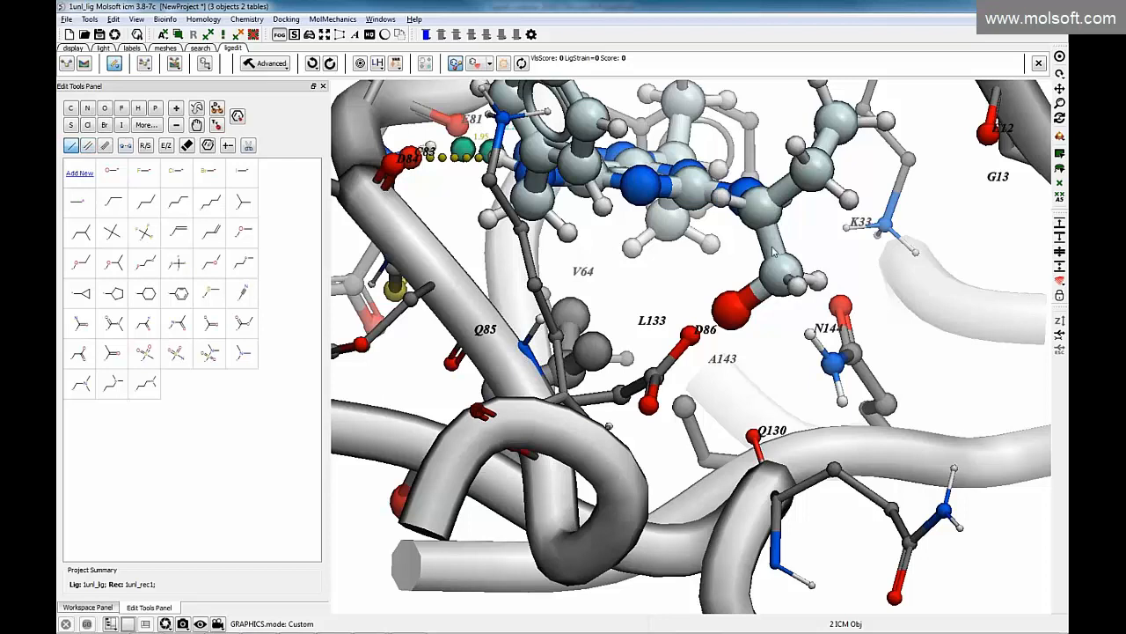
{"action": "left_click", "coordinate": [87, 146]}
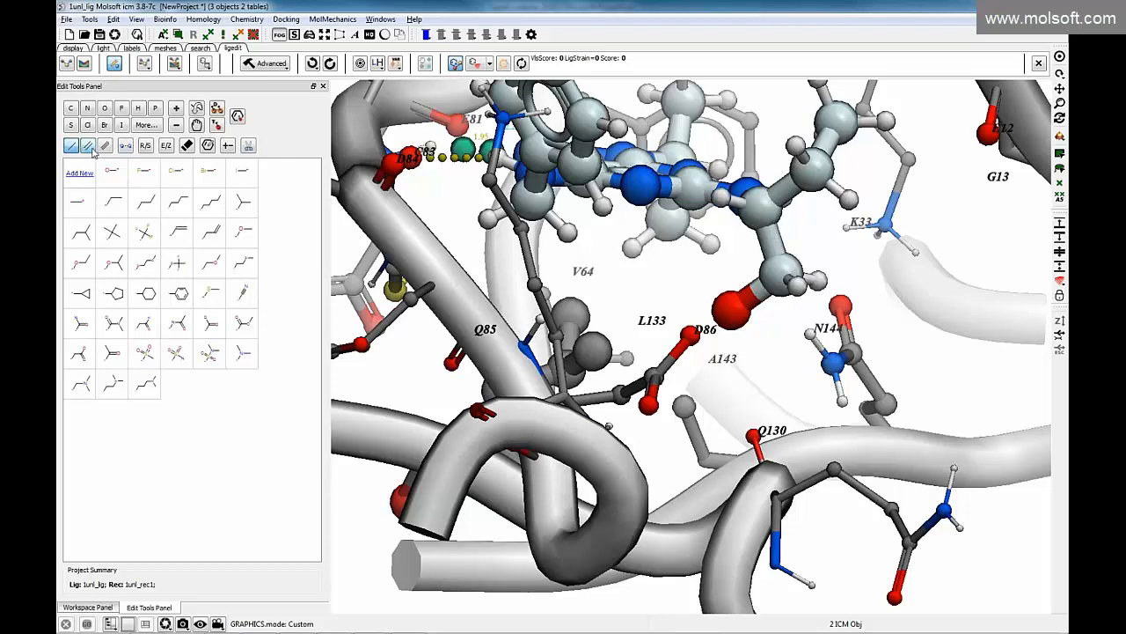
{"action": "left_click", "coordinate": [762, 249]}
{"action": "left_click", "coordinate": [71, 146]}
Undo the recent bond, hydrogen and atom-type edits to restore the ligand's original hydroxyl group
{"action": "left_click", "coordinate": [312, 63]}
{"action": "left_click", "coordinate": [313, 63]}
{"action": "left_click", "coordinate": [311, 64]}
{"action": "left_click", "coordinate": [311, 64]}
{"action": "left_click", "coordinate": [311, 63]}
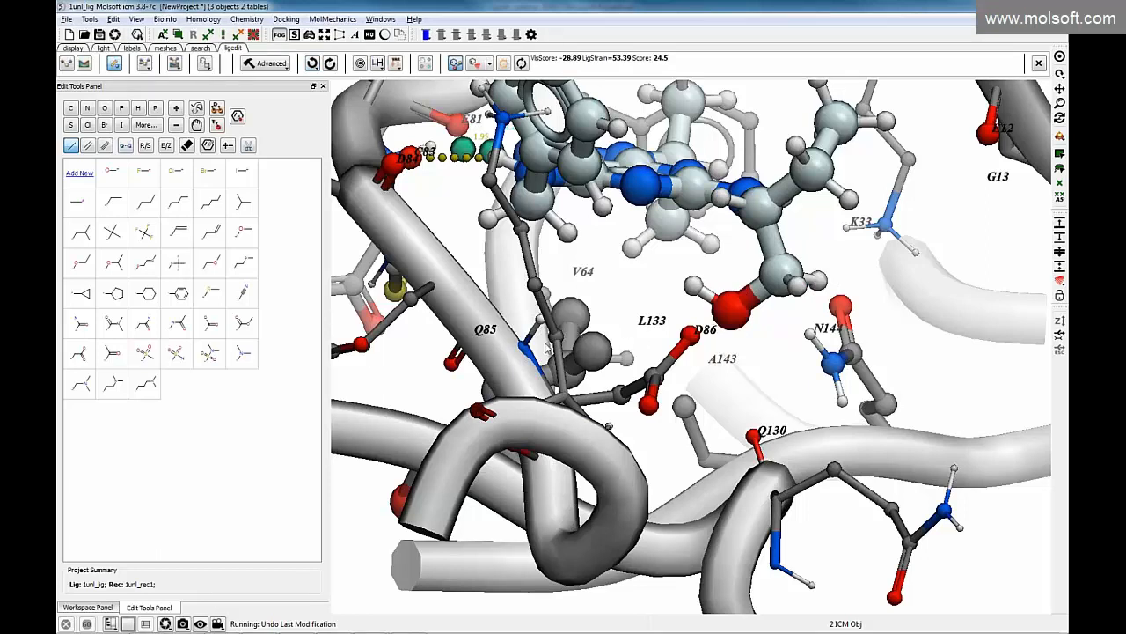
Try replacing the hydroxyl hydrogen with the fluorine fragment, and undo the substitution
{"action": "middle_click_drag", "start_coordinate": [510, 303], "coordinate": [508, 387]}
{"action": "left_click_drag", "start_coordinate": [508, 387], "coordinate": [600, 428]}
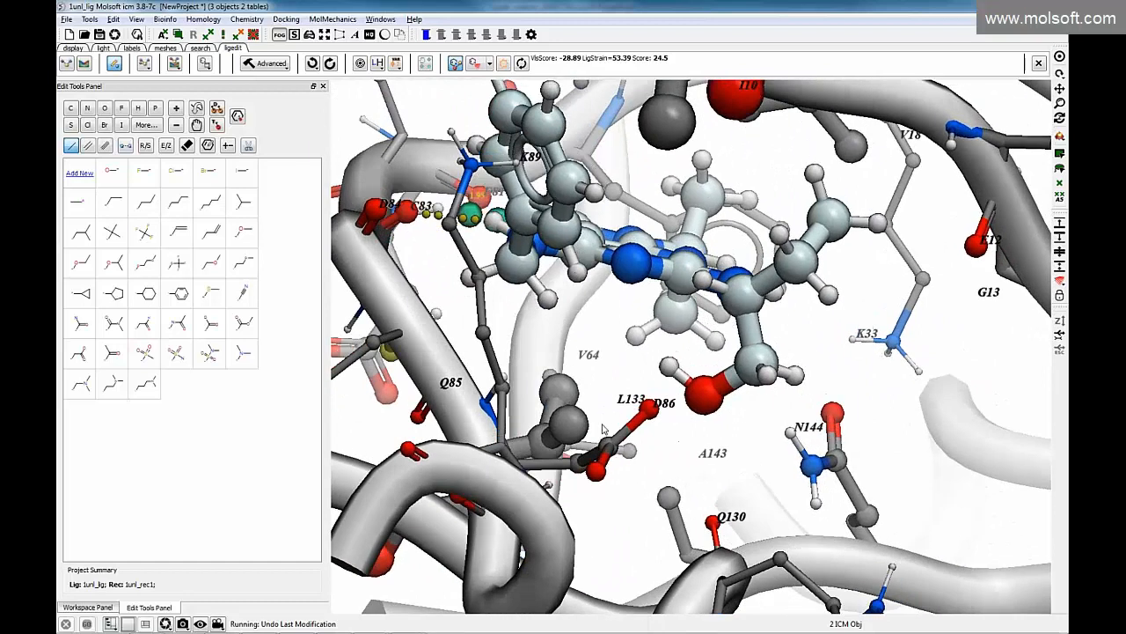
{"action": "scroll", "coordinate": [573, 384], "scroll_direction": "down", "scroll_amount": 2}
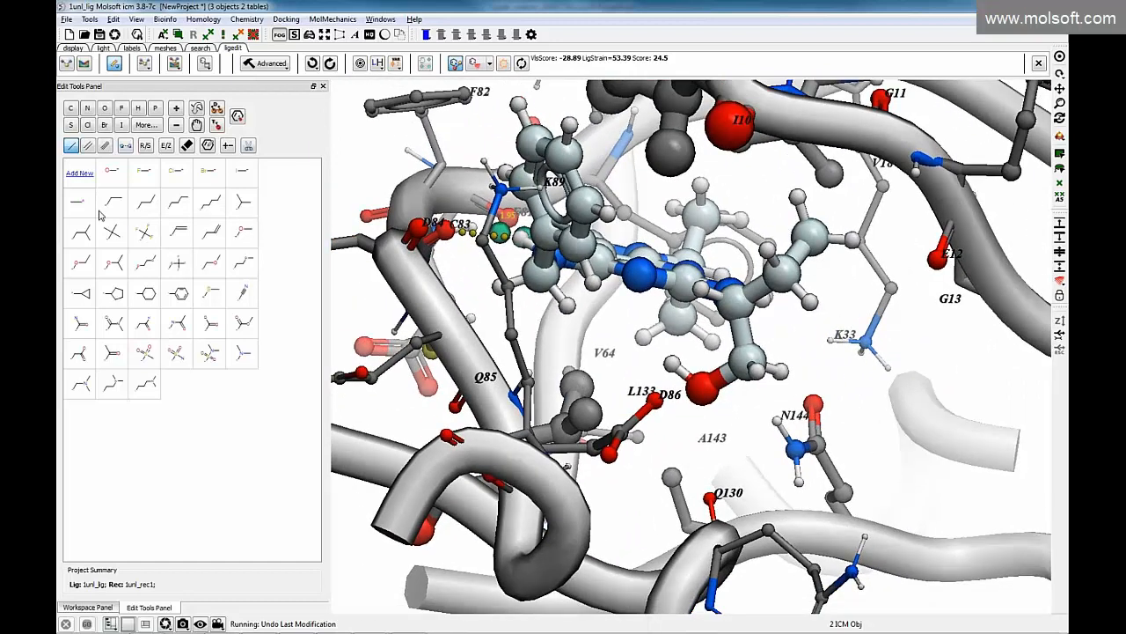
{"action": "left_click", "coordinate": [144, 177]}
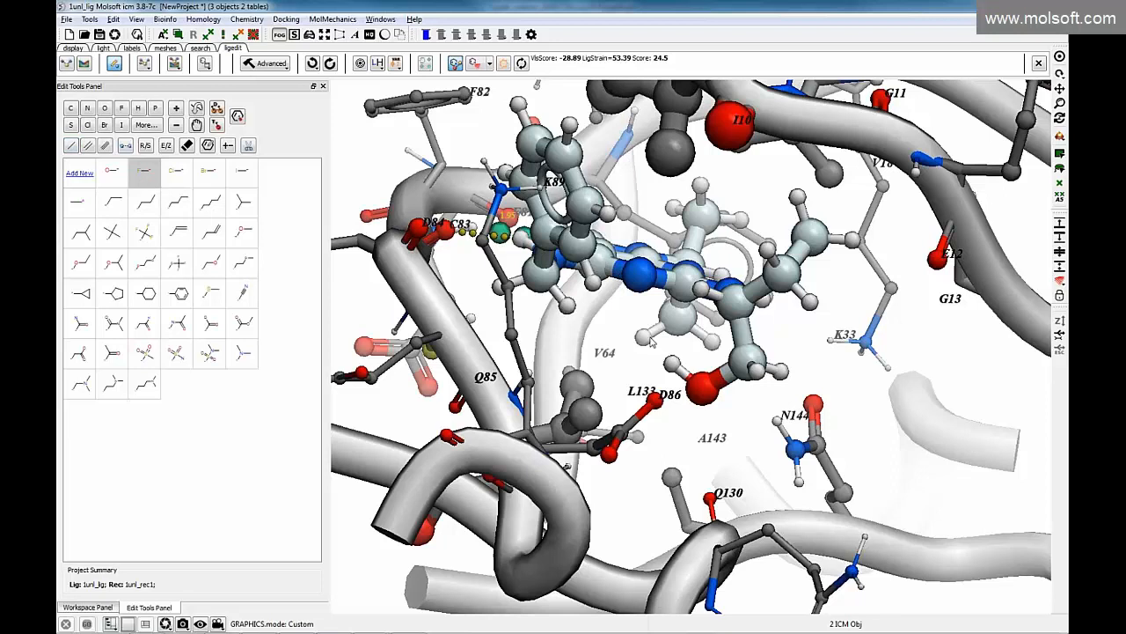
{"action": "left_click", "coordinate": [699, 396]}
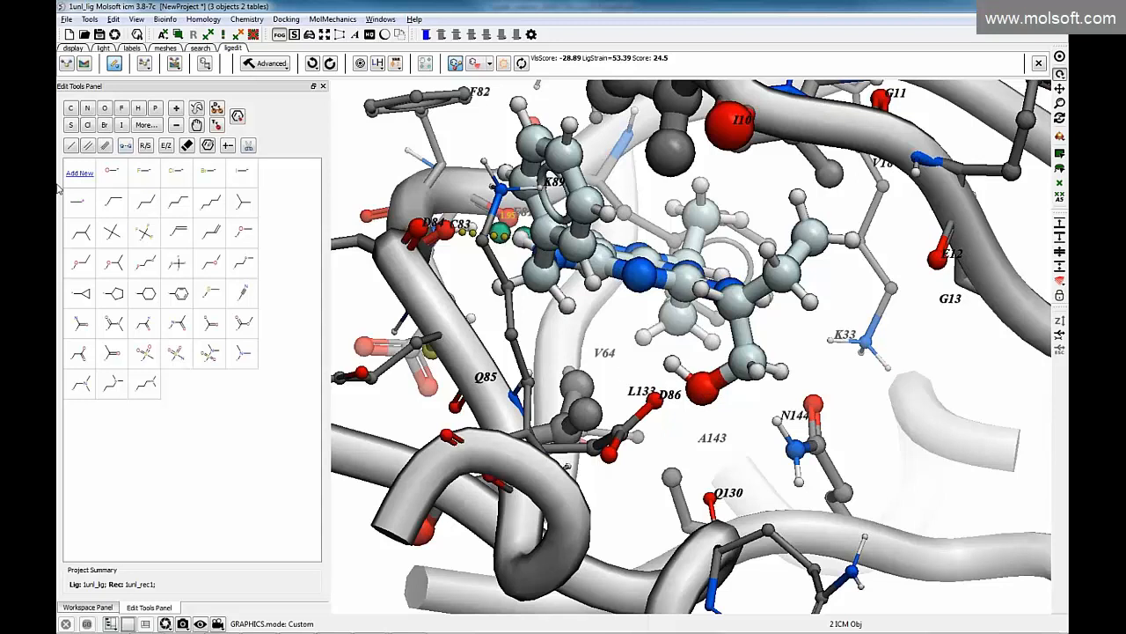
{"action": "left_click", "coordinate": [141, 174]}
{"action": "left_click", "coordinate": [672, 364]}
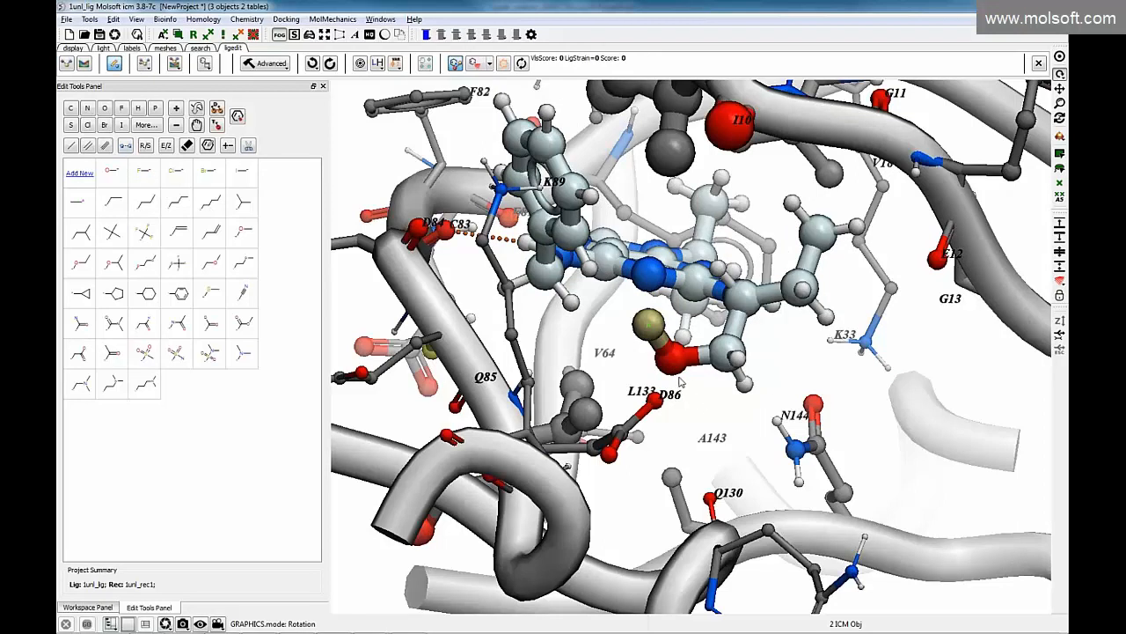
{"action": "left_click", "coordinate": [312, 63]}
Display the Ligand Pocket Surface and rotate to the open pocket region near K33 and V64
{"action": "left_click_drag", "start_coordinate": [685, 444], "coordinate": [665, 468]}
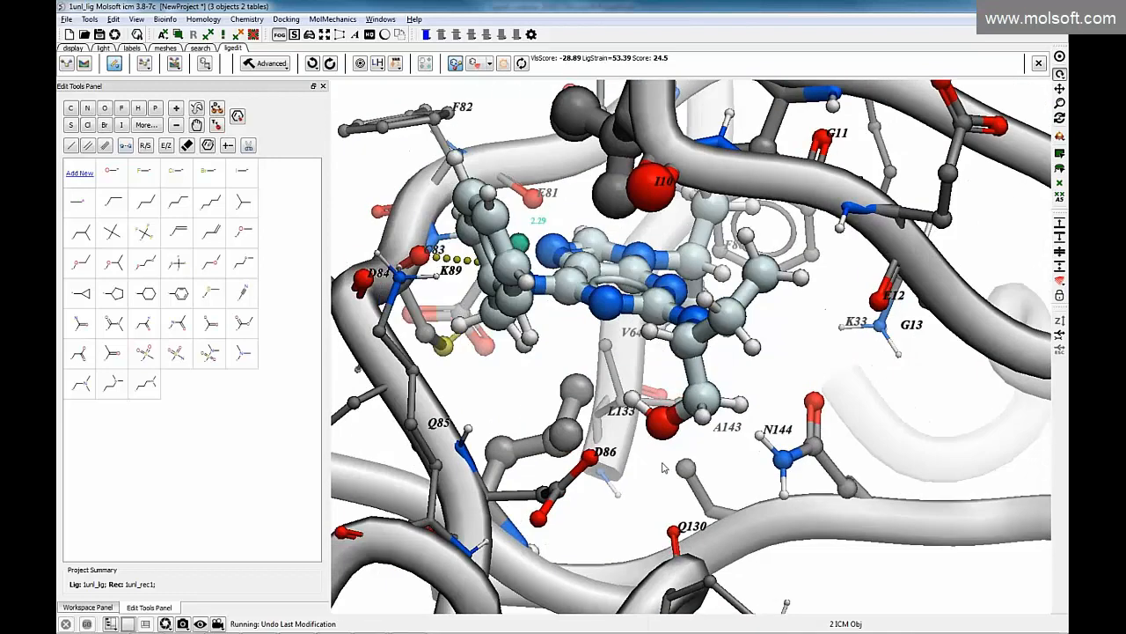
{"action": "left_click", "coordinate": [488, 66]}
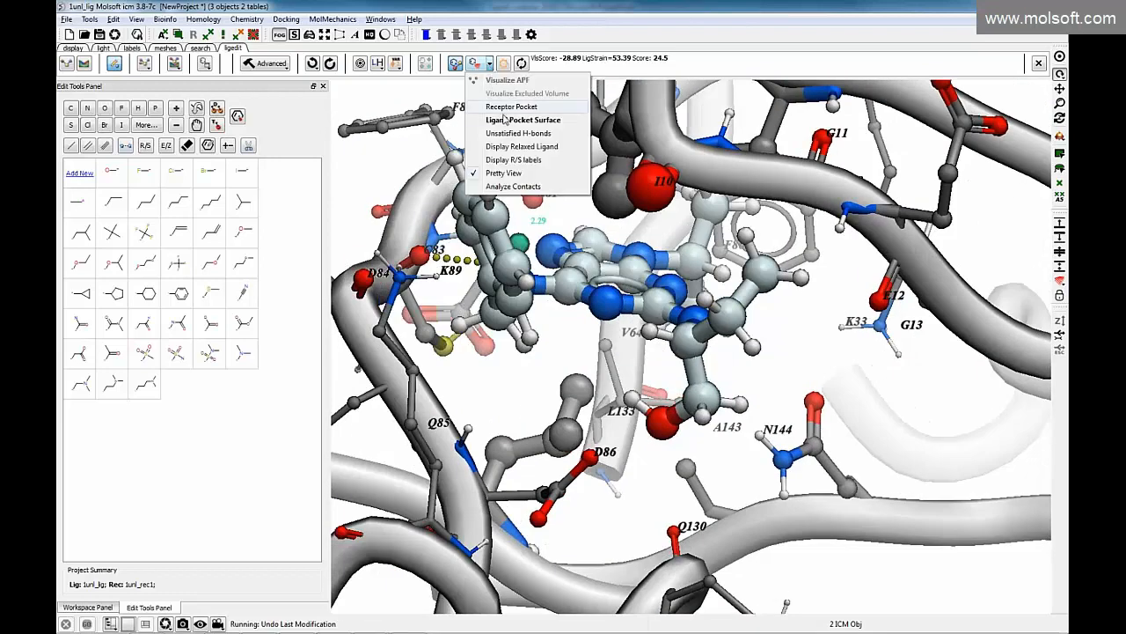
{"action": "left_click", "coordinate": [504, 121]}
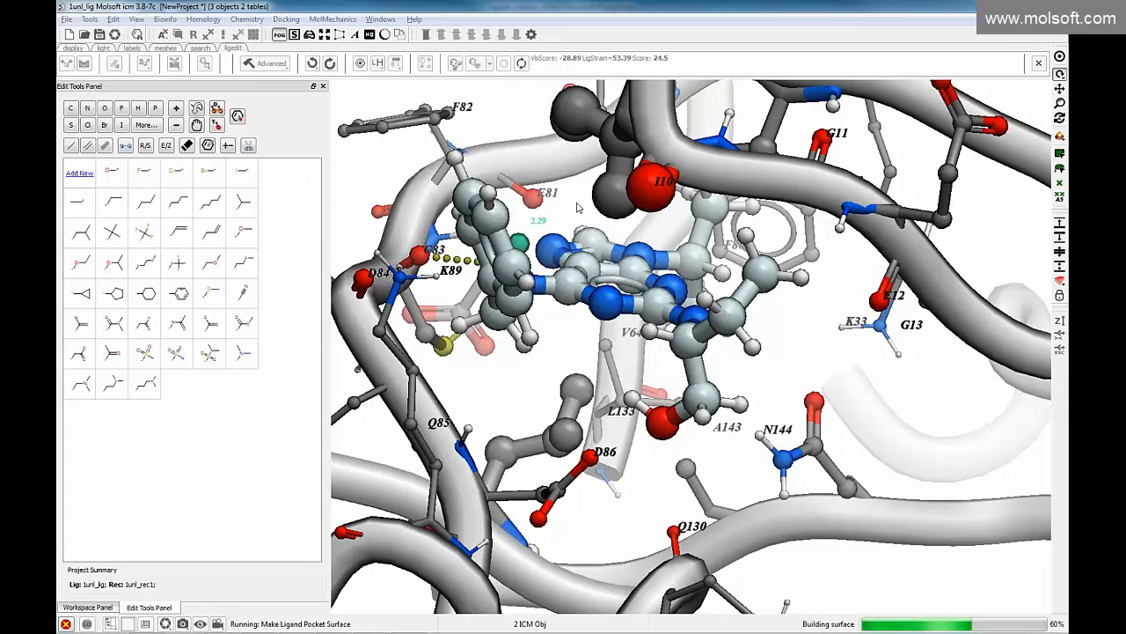
{"action": "left_click_drag", "start_coordinate": [968, 264], "coordinate": [811, 275]}
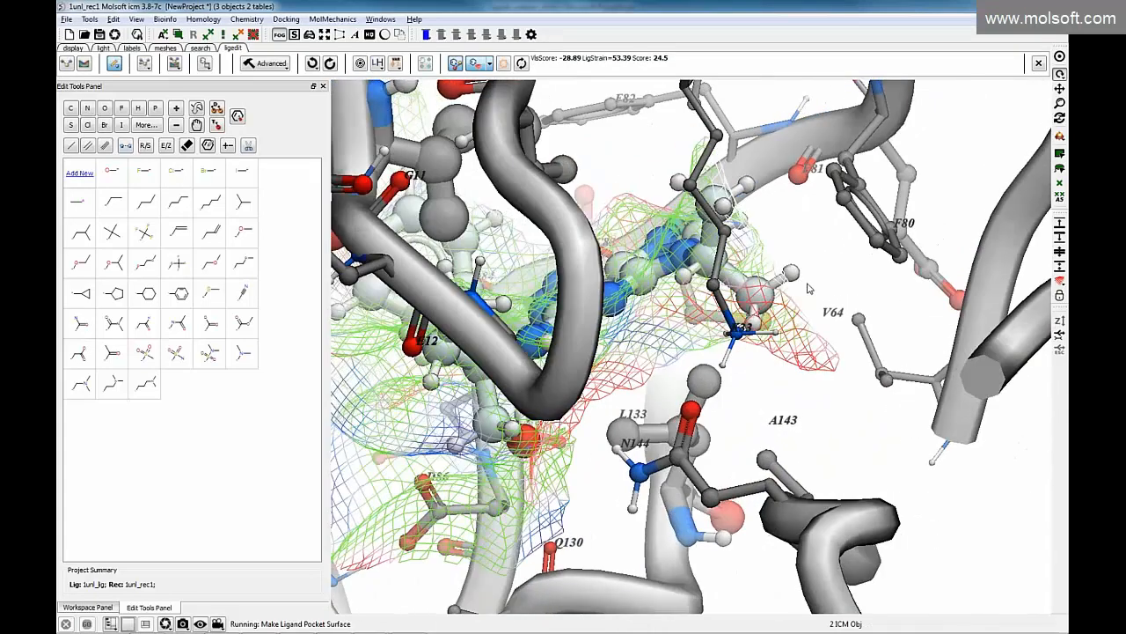
Attach the dimethylaminopropyl fragment in place of the outward-pointing methyl hydrogen near K33 and V64
{"action": "left_click", "coordinate": [210, 270]}
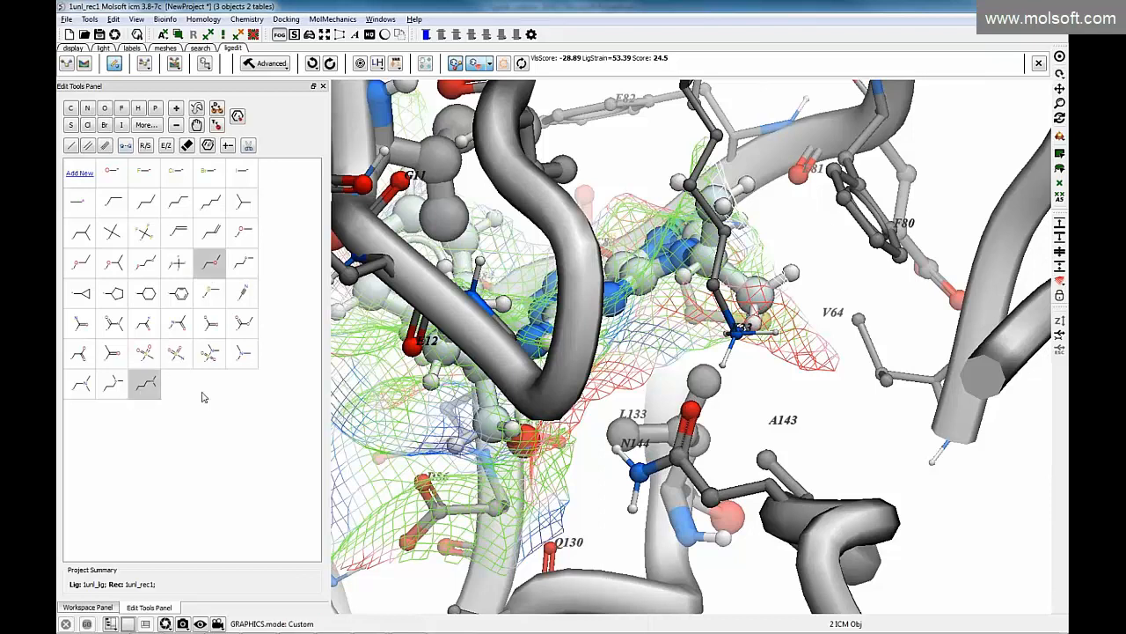
{"action": "left_click", "coordinate": [219, 269]}
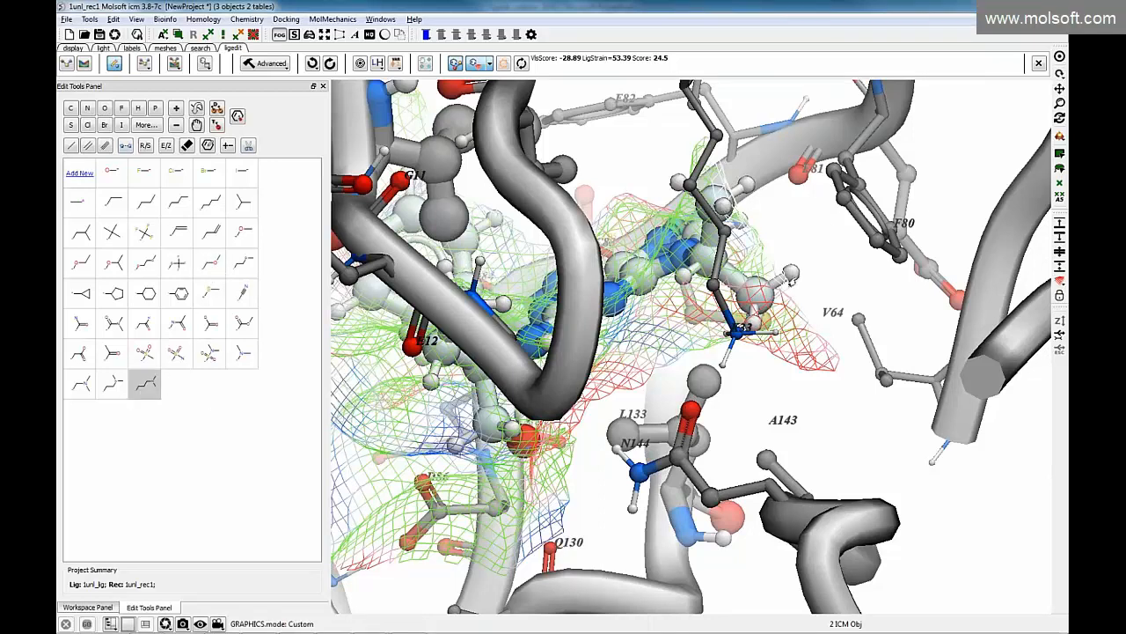
{"action": "left_click", "coordinate": [790, 275]}
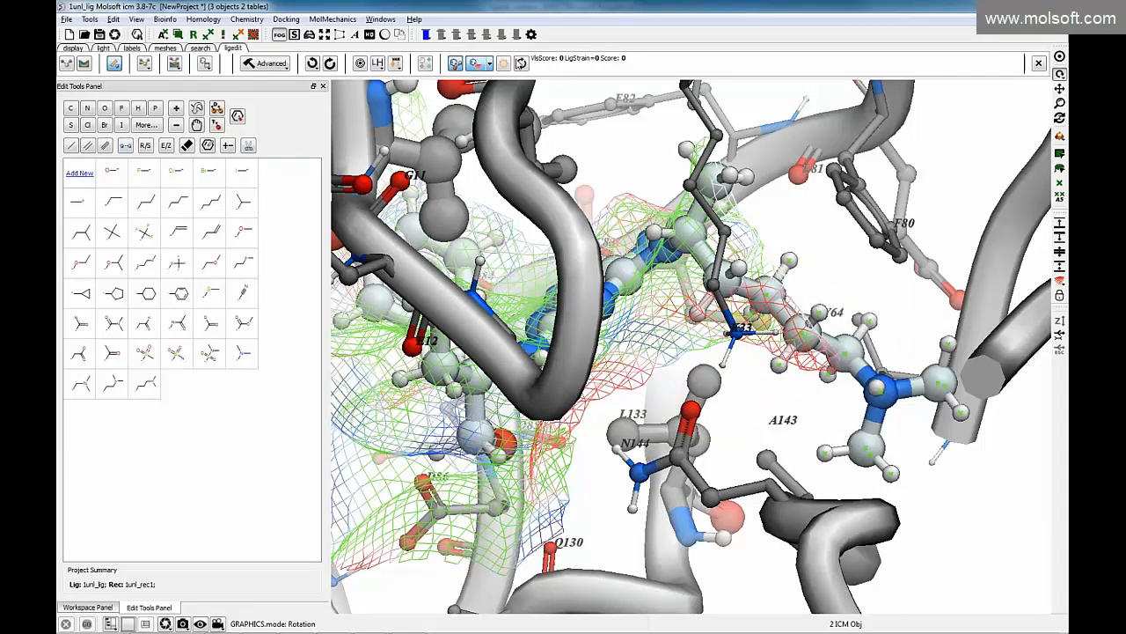
Recalculate the extended ligand's score and display atomic energy circles to inspect the added chain
{"action": "left_click", "coordinate": [521, 63]}
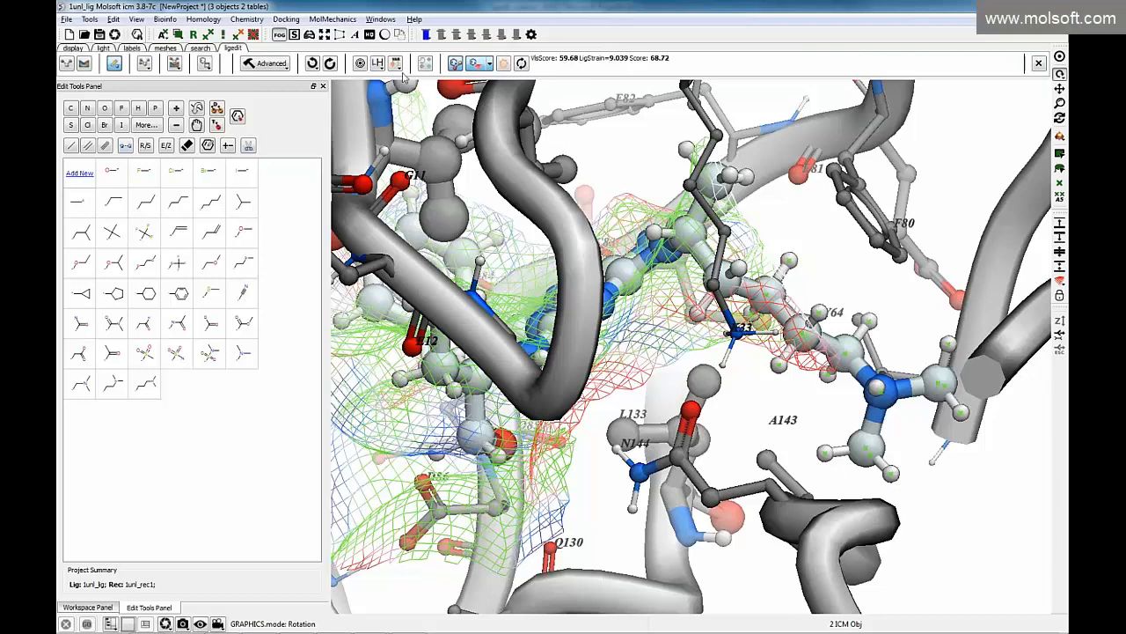
{"action": "left_click", "coordinate": [502, 63]}
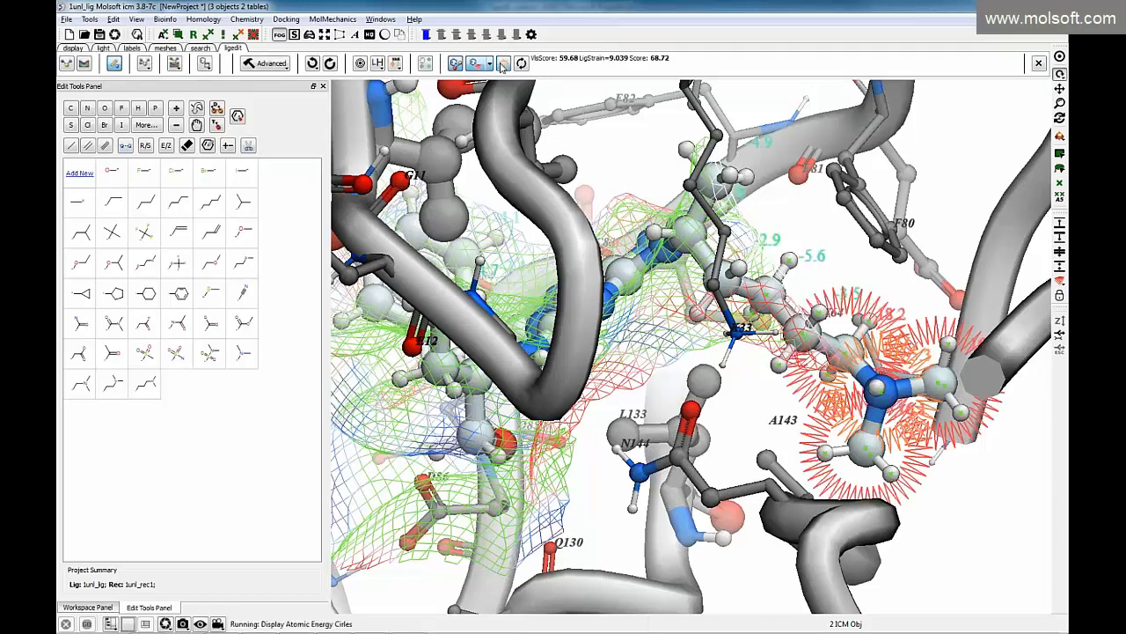
{"action": "left_click_drag", "start_coordinate": [881, 347], "coordinate": [937, 351]}
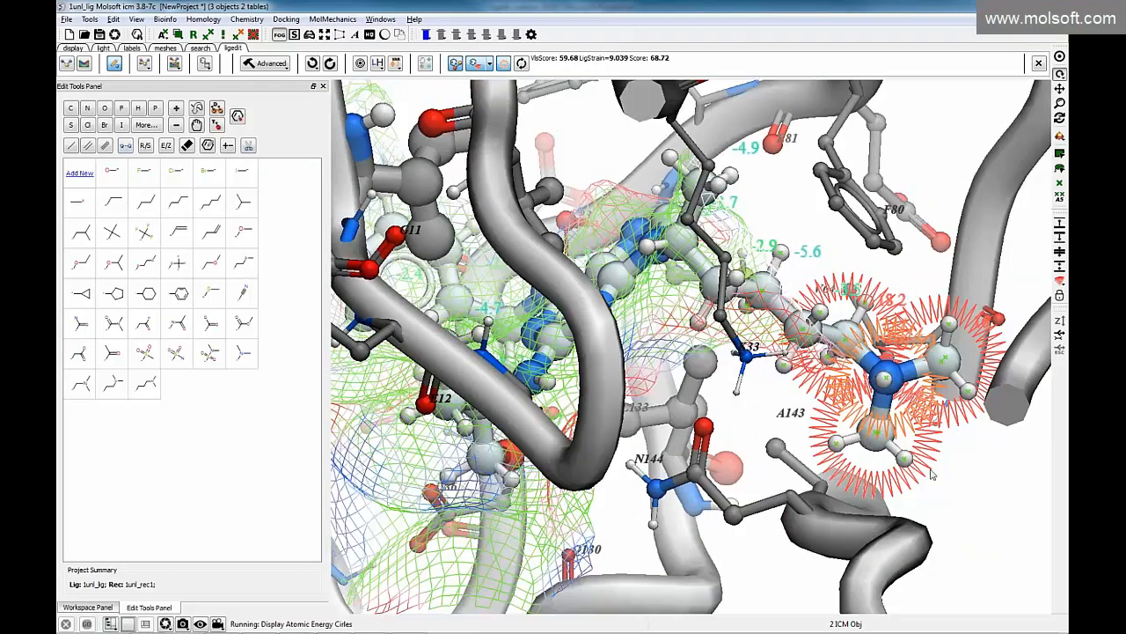
{"action": "left_click_drag", "start_coordinate": [779, 358], "coordinate": [825, 352]}
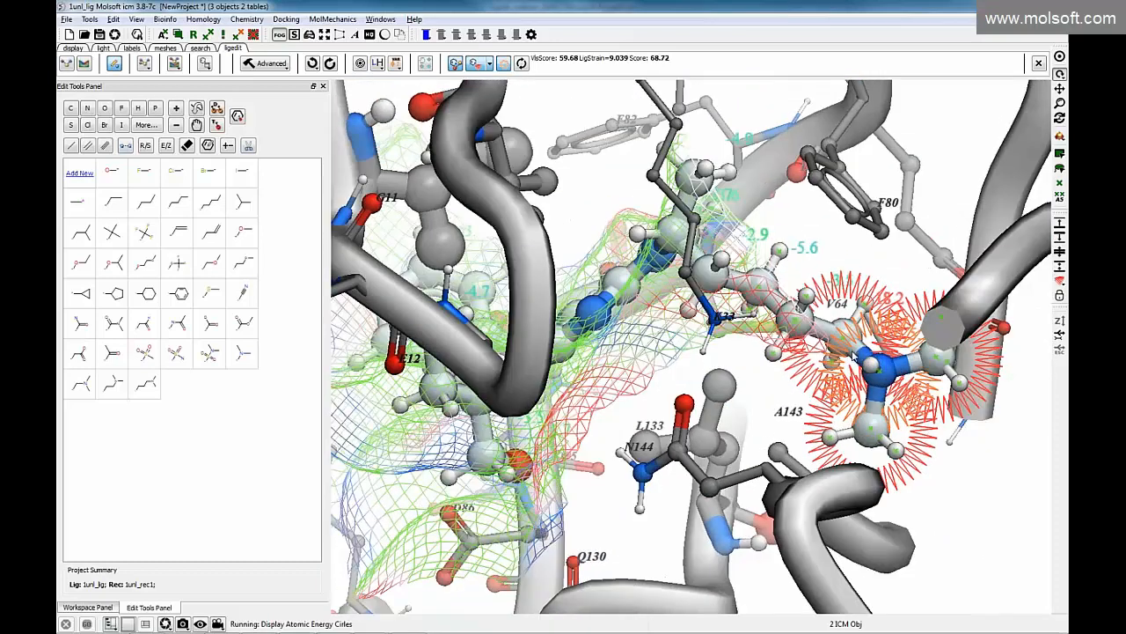
Undo the attachment of the dimethylaminopropyl chain to the ligand near K33 and V64
{"action": "middle_click_drag", "start_coordinate": [858, 376], "coordinate": [778, 350]}
{"action": "left_click_drag", "start_coordinate": [662, 215], "coordinate": [749, 285]}
{"action": "middle_click_drag", "start_coordinate": [639, 259], "coordinate": [776, 251]}
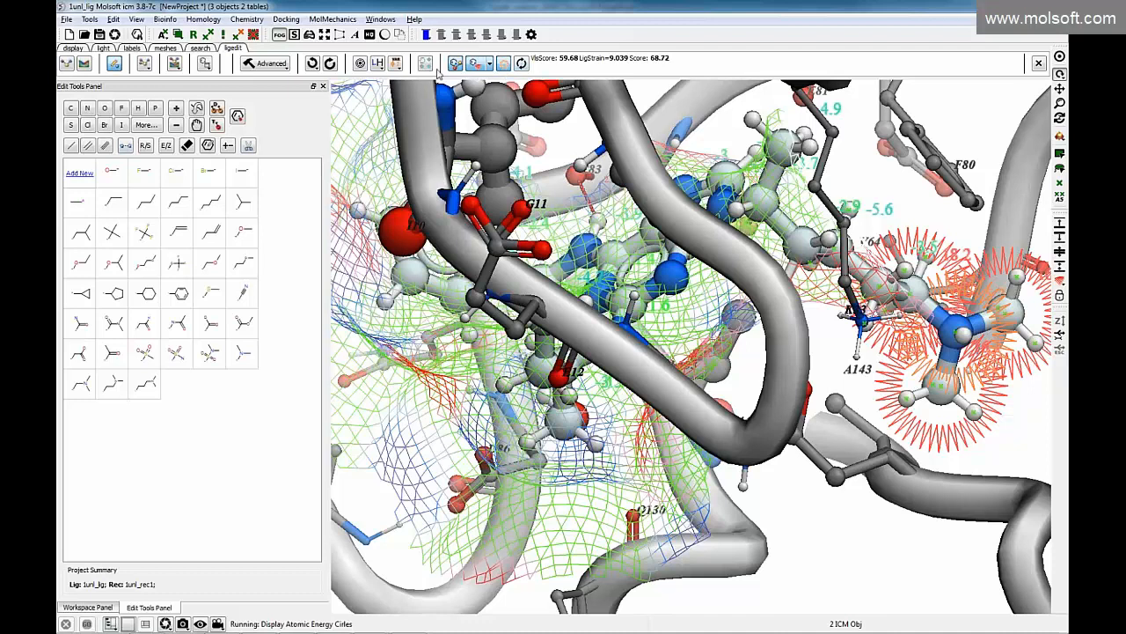
{"action": "left_click", "coordinate": [312, 64]}
{"action": "left_click_drag", "start_coordinate": [609, 402], "coordinate": [575, 330]}
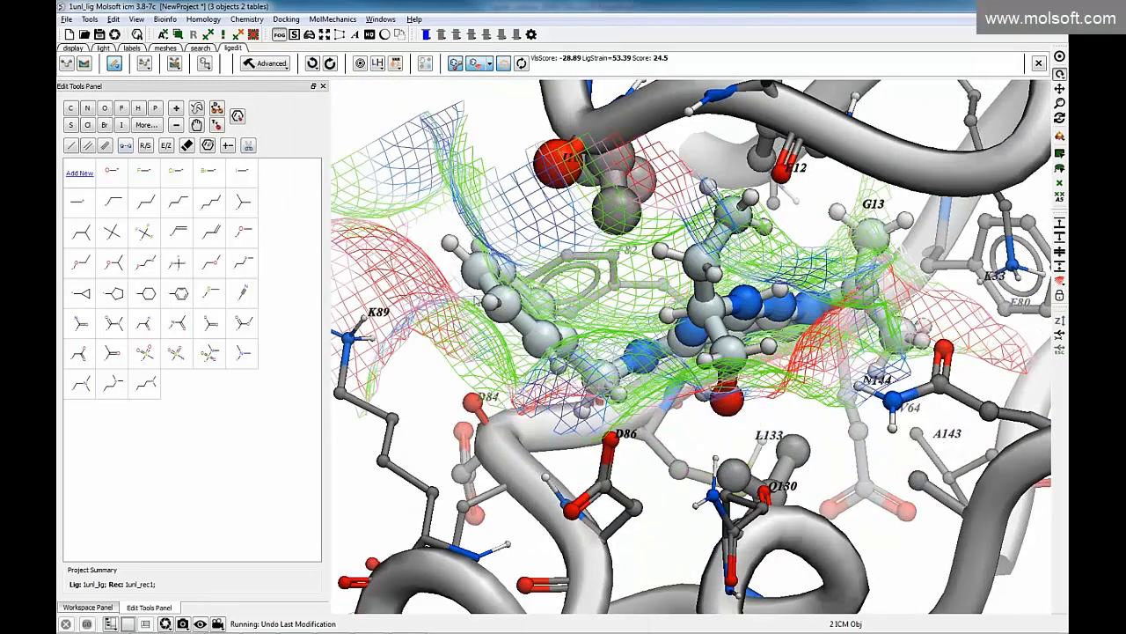
Screen the selected fluorine, chlorine, bromine, methylsulfonyl and sulfonamide fragments at the phenyl ring's ortho hydrogen facing the open pocket near K89
{"action": "left_click_drag", "start_coordinate": [499, 319], "coordinate": [521, 355]}
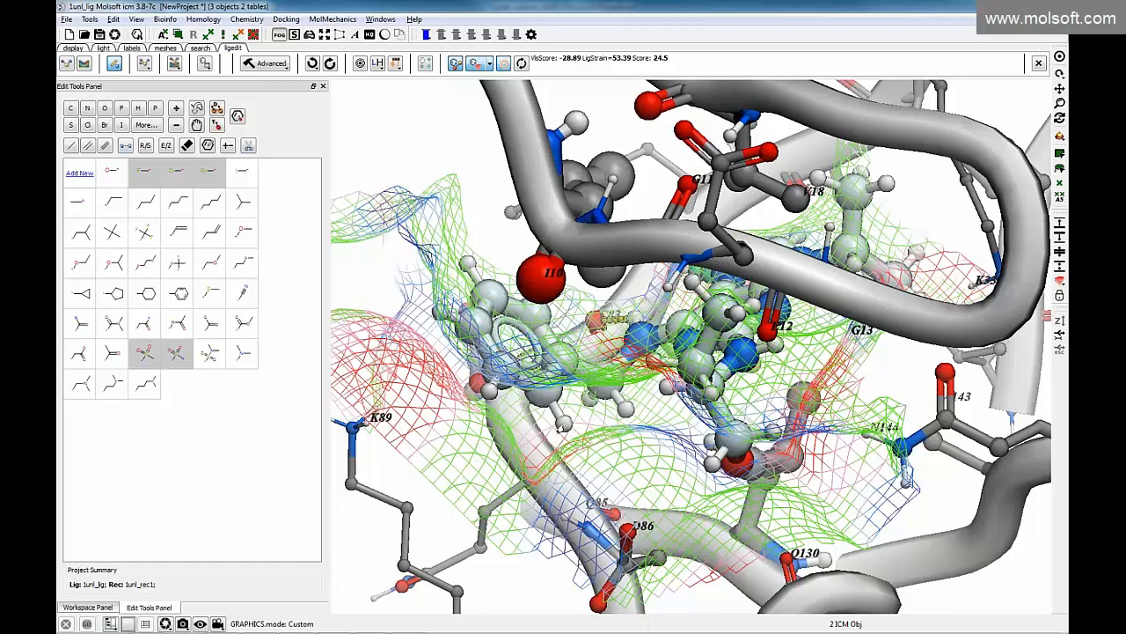
{"action": "mouse_move", "coordinate": [582, 419]}
{"action": "left_mouse_down"}
{"action": "mouse_move", "coordinate": [576, 380]}
{"action": "mouse_move", "coordinate": [582, 401]}
{"action": "left_mouse_up"}
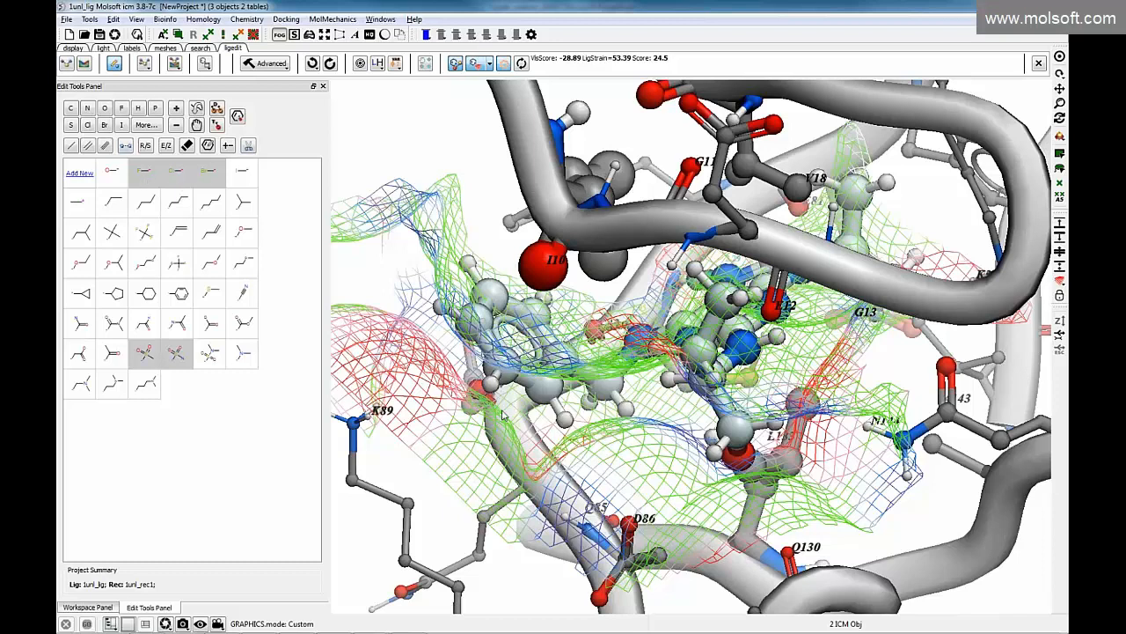
{"action": "left_click", "coordinate": [561, 425]}
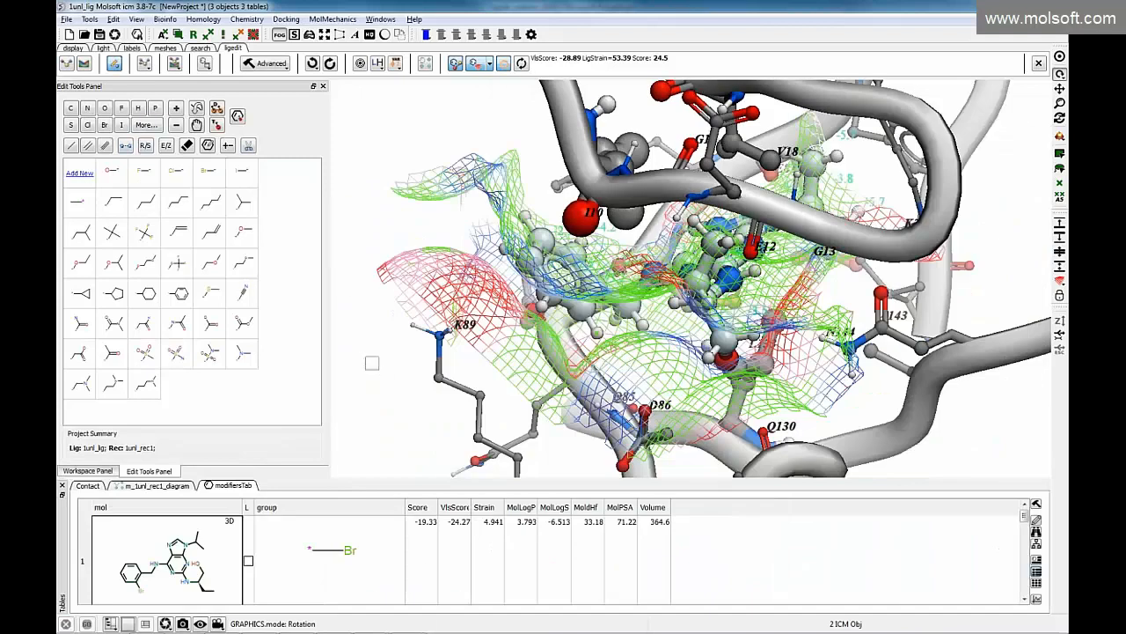
Overlay the bromine and chlorine variants from the modifiersTab table in the pocket one at a time, hiding each again
{"action": "mouse_move", "coordinate": [401, 475]}
{"action": "left_mouse_down"}
{"action": "mouse_move", "coordinate": [395, 449]}
{"action": "mouse_move", "coordinate": [403, 485]}
{"action": "left_mouse_up"}
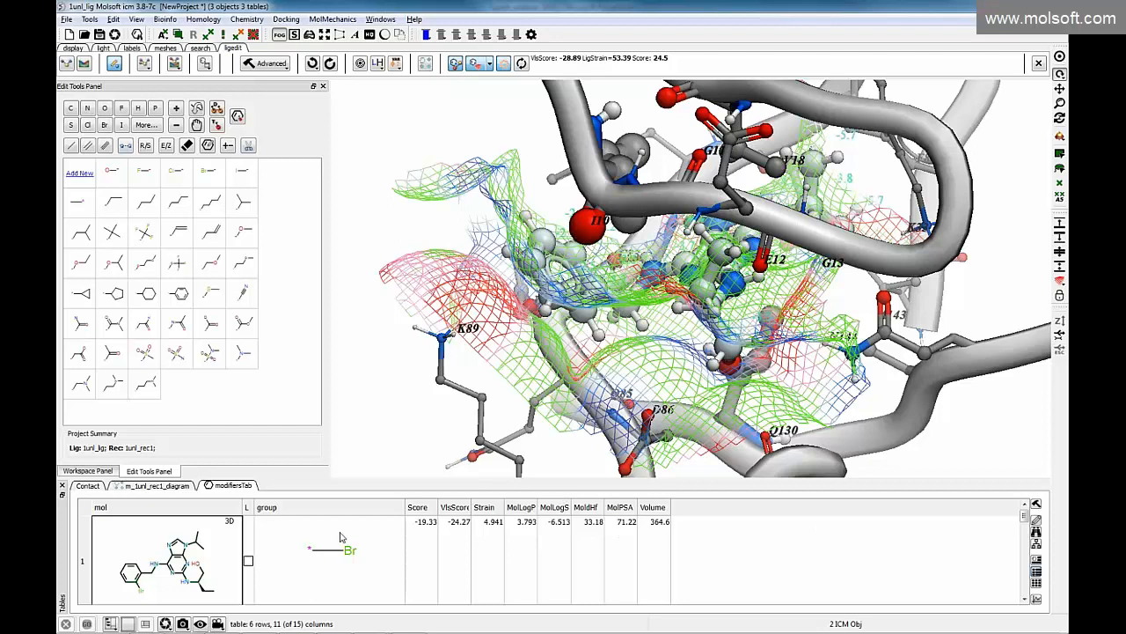
{"action": "left_click", "coordinate": [248, 562]}
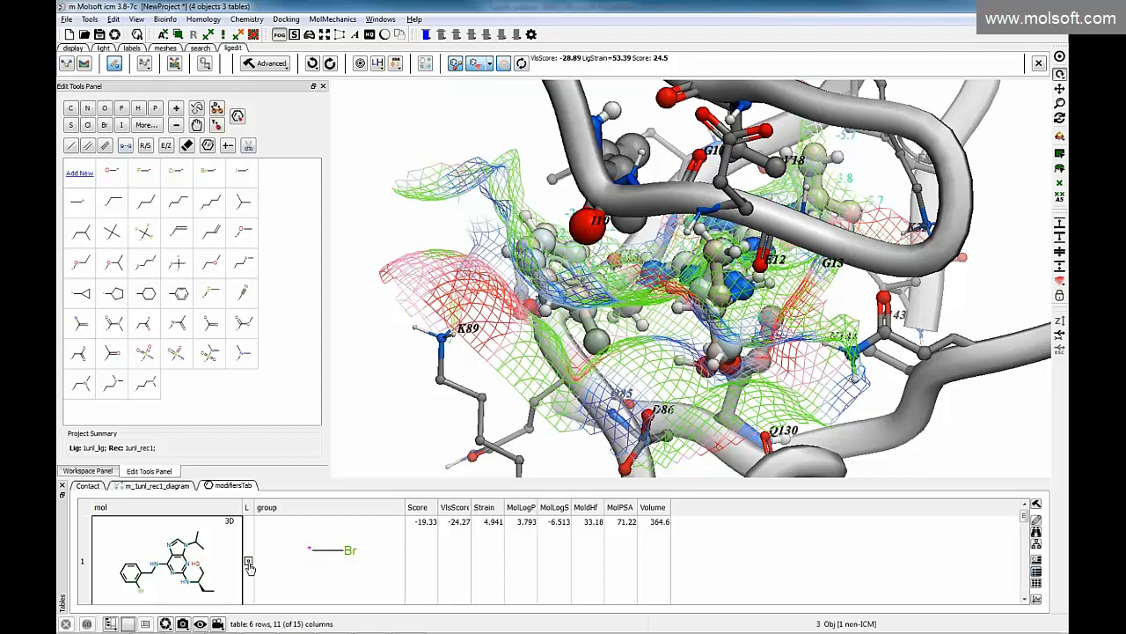
{"action": "left_click", "coordinate": [248, 563]}
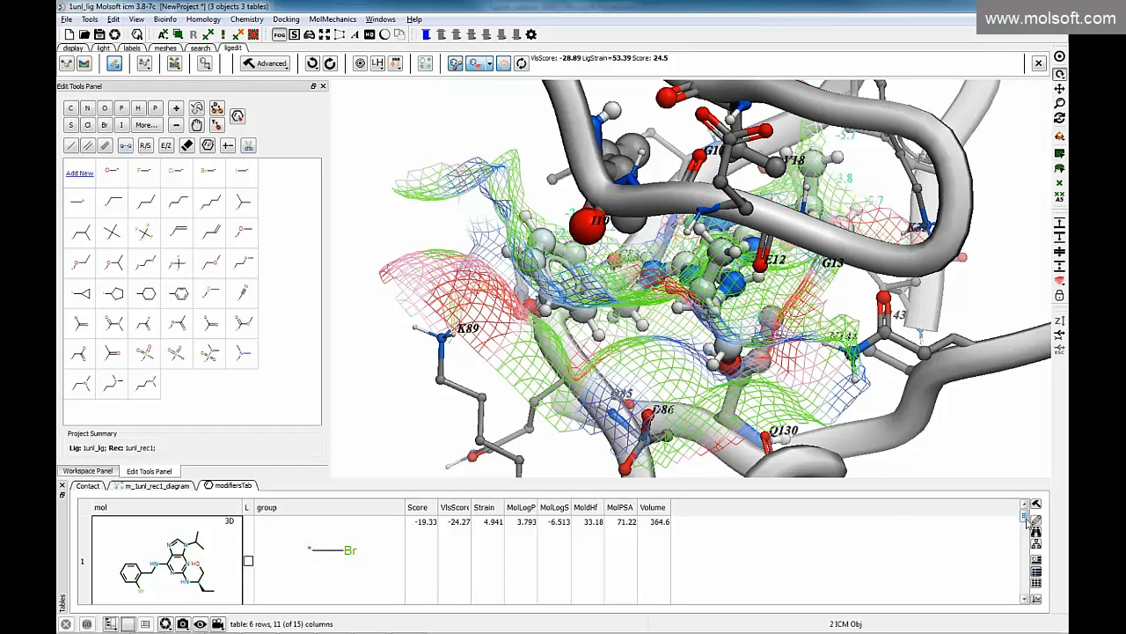
{"action": "left_click_drag", "start_coordinate": [1026, 520], "coordinate": [1026, 533]}
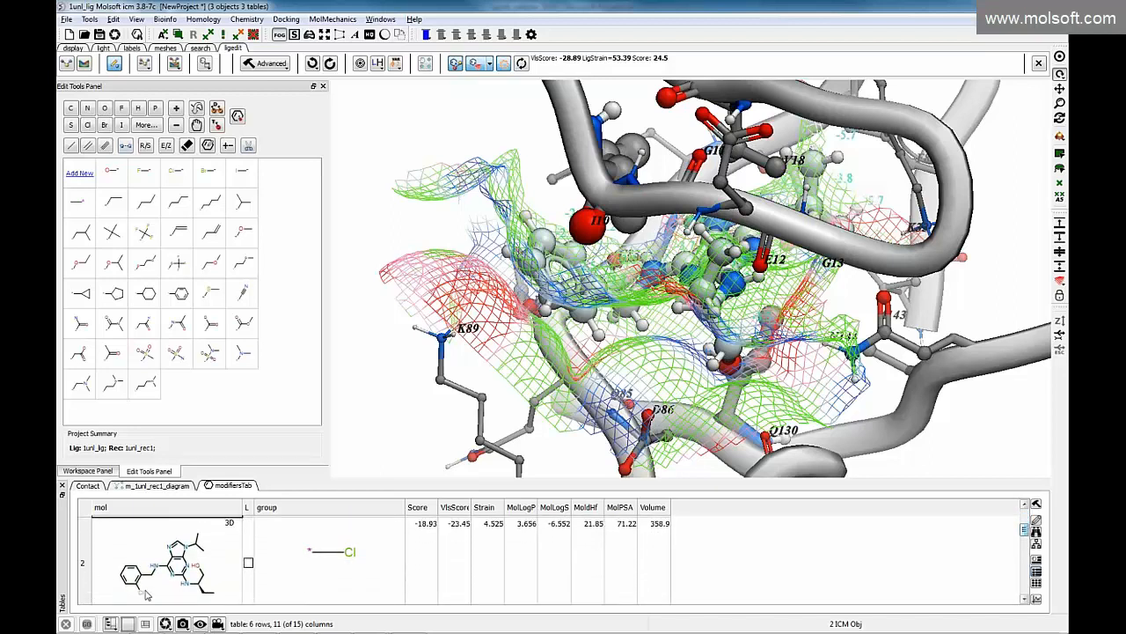
{"action": "left_click", "coordinate": [249, 565]}
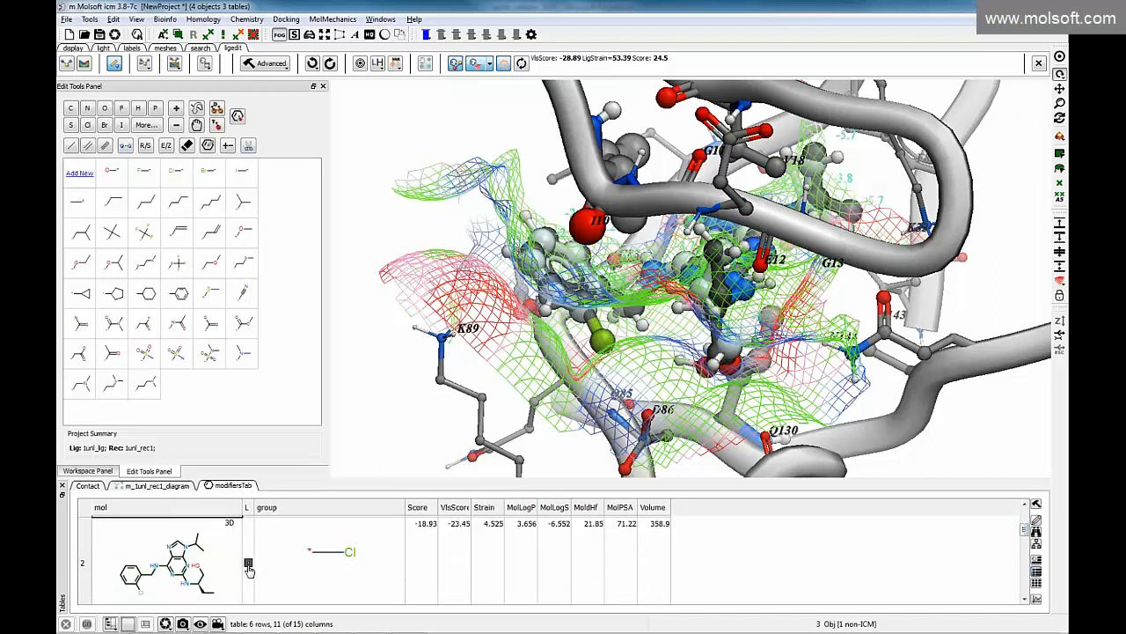
{"action": "left_click", "coordinate": [248, 564]}
{"action": "left_click", "coordinate": [248, 564]}
{"action": "left_click", "coordinate": [249, 564]}
Overlay the methylsulfonyl and sulfonamide variants in the pocket and review the scores of the fluorine and unsubstituted hydrogen rows
{"action": "left_click_drag", "start_coordinate": [1025, 532], "coordinate": [1026, 550]}
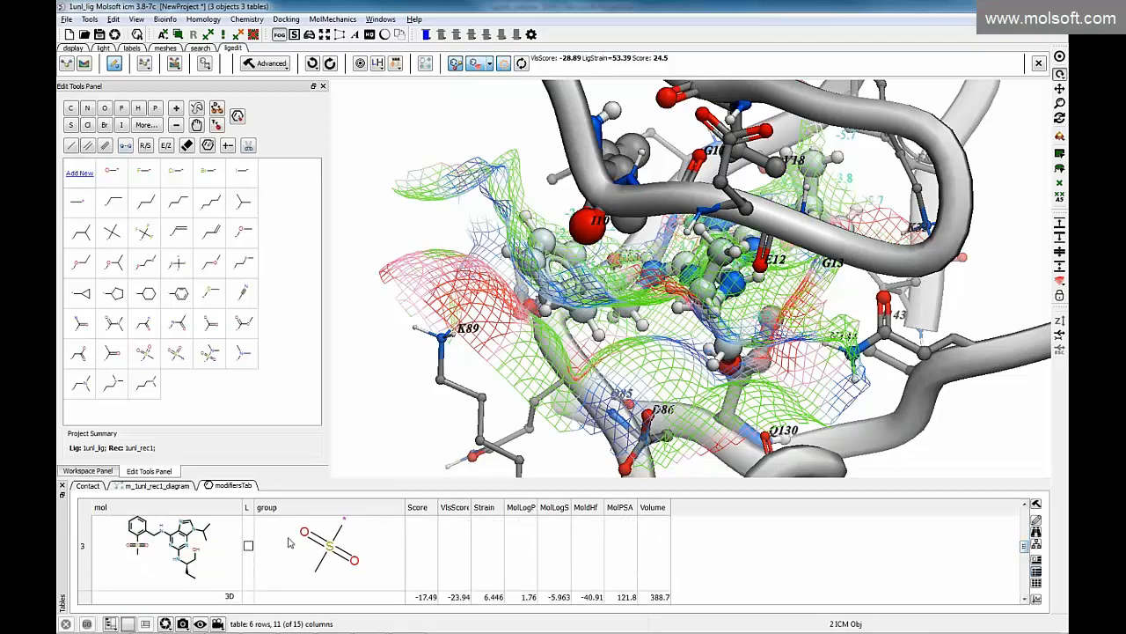
{"action": "left_click", "coordinate": [249, 547]}
{"action": "left_click", "coordinate": [249, 547]}
{"action": "left_click", "coordinate": [249, 547]}
{"action": "left_click", "coordinate": [249, 547]}
{"action": "left_click_drag", "start_coordinate": [1025, 549], "coordinate": [1025, 560]}
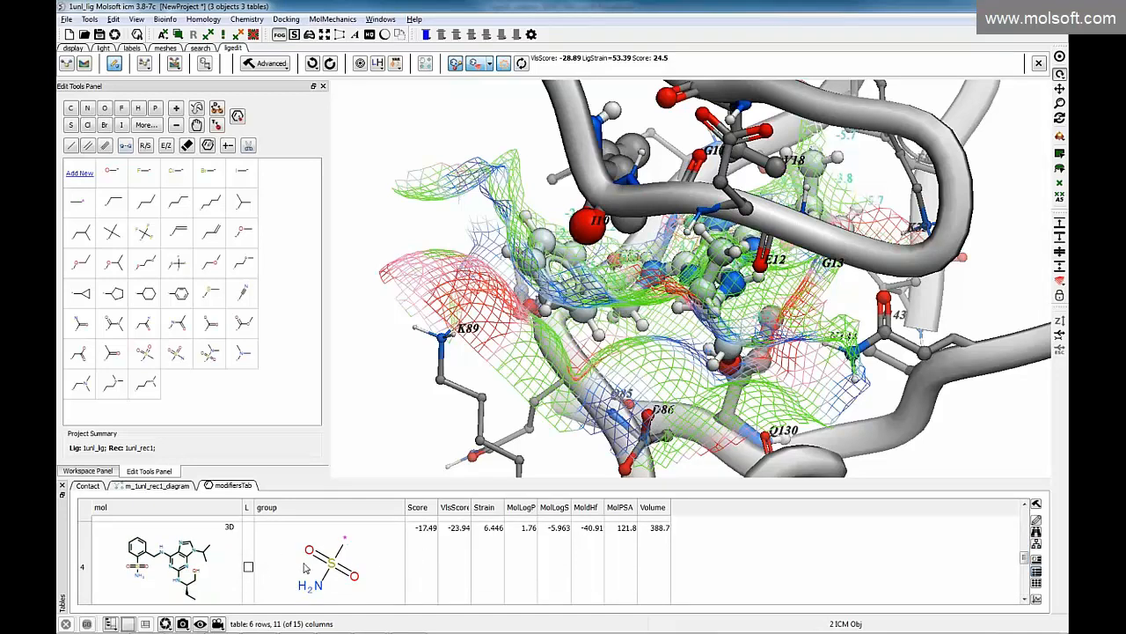
{"action": "left_click", "coordinate": [247, 567]}
{"action": "left_click", "coordinate": [247, 567]}
{"action": "scroll", "coordinate": [1025, 568], "scroll_direction": "down", "scroll_amount": 2}
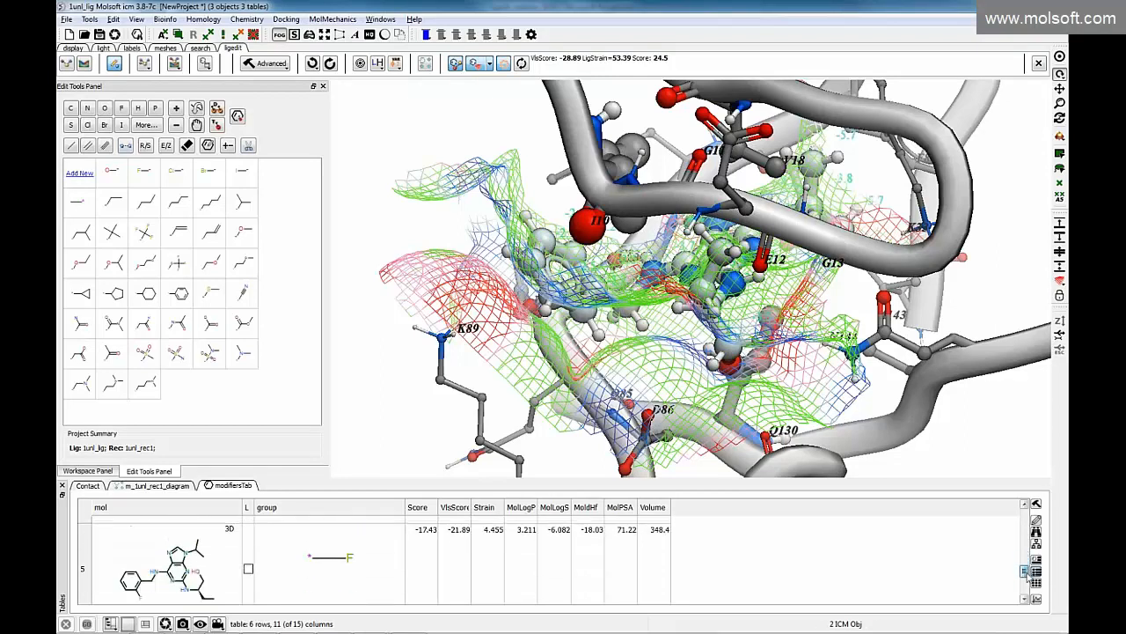
{"action": "scroll", "coordinate": [1025, 573], "scroll_direction": "down", "scroll_amount": 2}
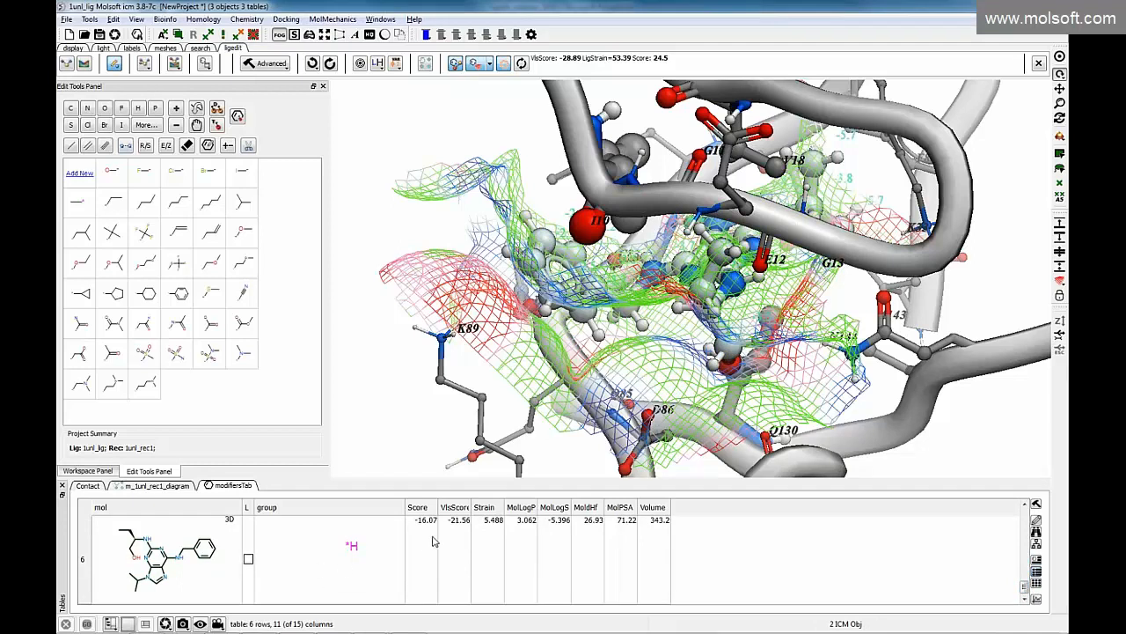
{"action": "left_click_drag", "start_coordinate": [1025, 583], "coordinate": [1026, 510]}
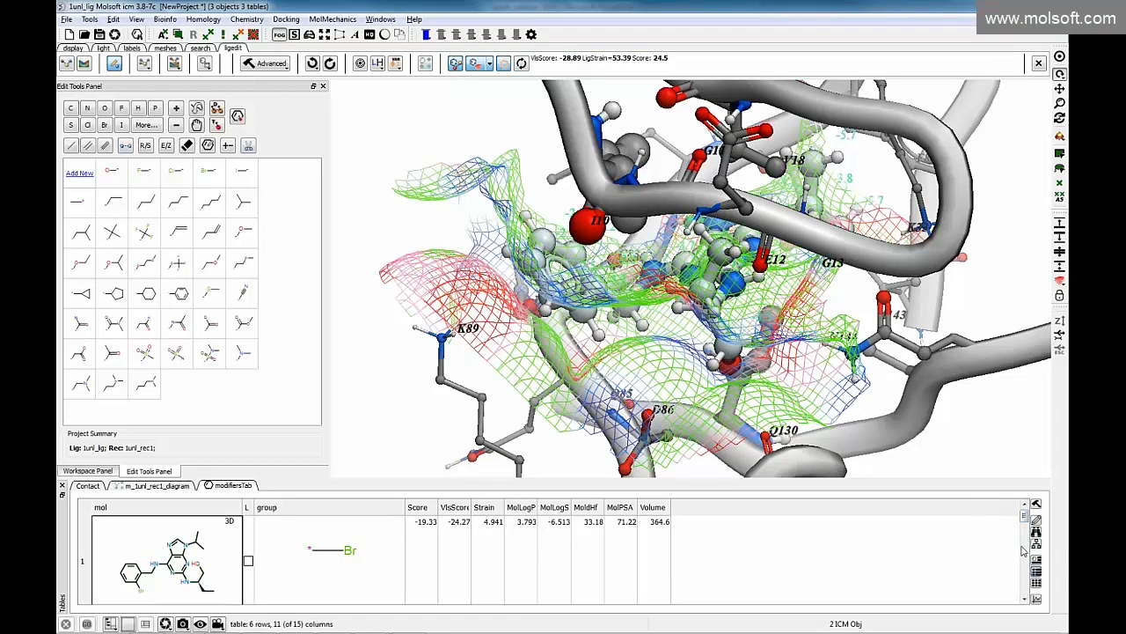
Load the sulfonamide variant from modifiersTab into the editor and save it without a tag to the ligand table
{"action": "left_click_drag", "start_coordinate": [1026, 518], "coordinate": [1030, 560]}
{"action": "left_click", "coordinate": [350, 551]}
{"action": "mouse_move", "coordinate": [577, 382]}
{"action": "left_mouse_down"}
{"action": "mouse_move", "coordinate": [543, 350]}
{"action": "mouse_move", "coordinate": [583, 345]}
{"action": "mouse_move", "coordinate": [567, 365]}
{"action": "left_mouse_up"}
{"action": "left_click_drag", "start_coordinate": [535, 207], "coordinate": [540, 138]}
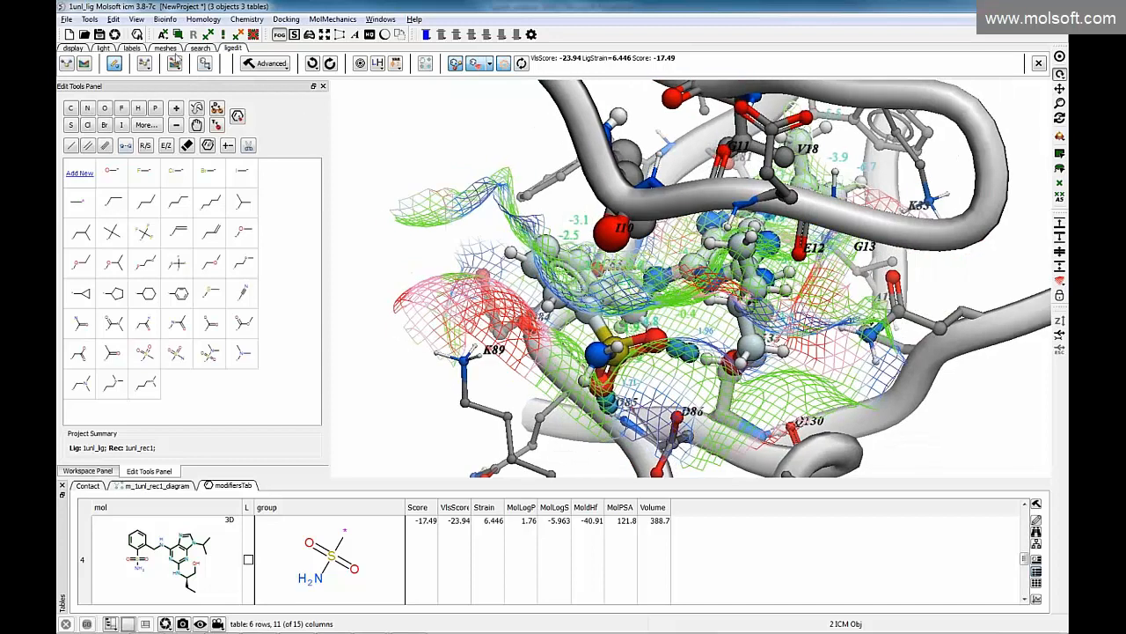
{"action": "left_click", "coordinate": [205, 66]}
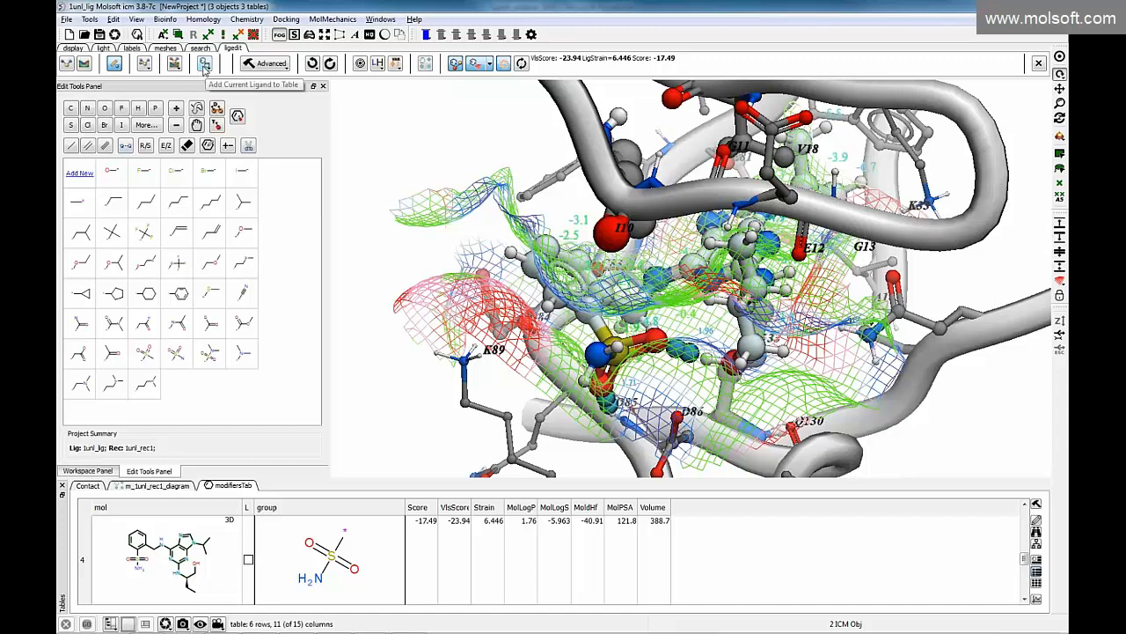
{"action": "left_click", "coordinate": [203, 66]}
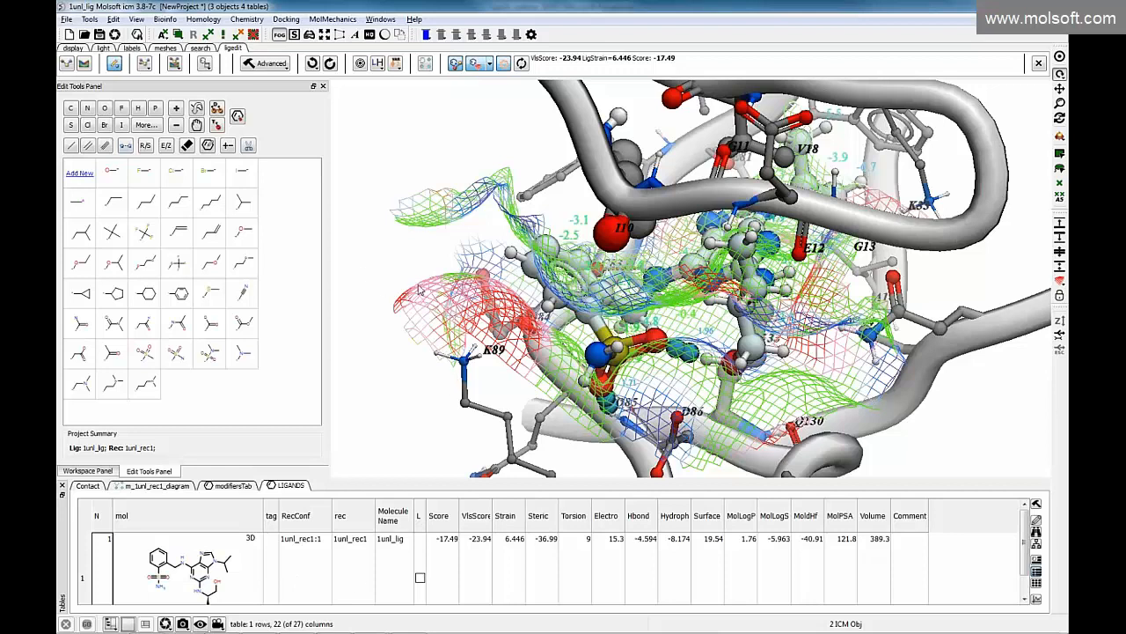
Erase the sulfonamide group from the ligand's phenyl ring, including the leftover detached oxygen fragments
{"action": "left_click_drag", "start_coordinate": [558, 340], "coordinate": [600, 317]}
{"action": "left_click", "coordinate": [187, 145]}
{"action": "left_click", "coordinate": [631, 335]}
{"action": "left_click", "coordinate": [633, 337]}
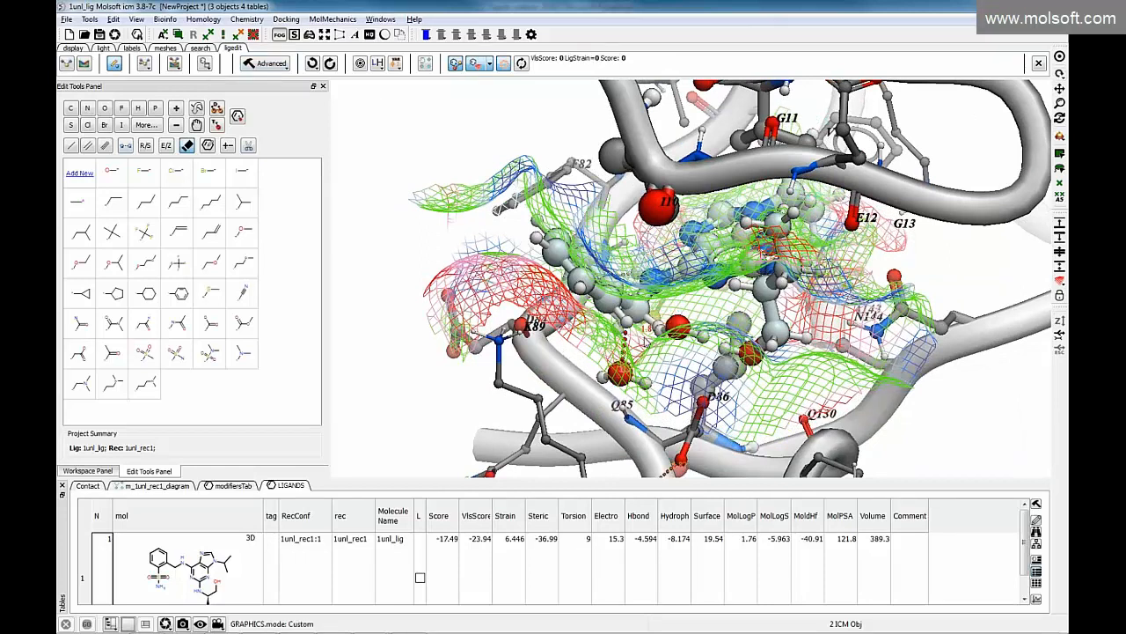
{"action": "left_click", "coordinate": [617, 377]}
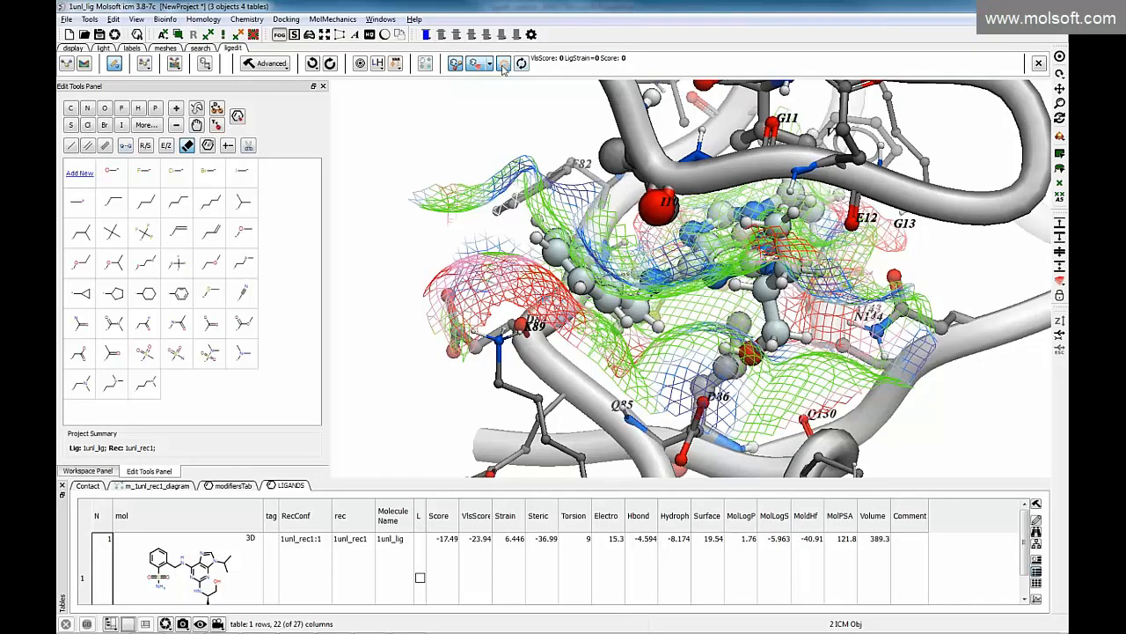
Hide the ligand pocket surface and bring back the sulfonamide version of the ligand
{"action": "left_click", "coordinate": [490, 67]}
{"action": "left_click", "coordinate": [503, 121]}
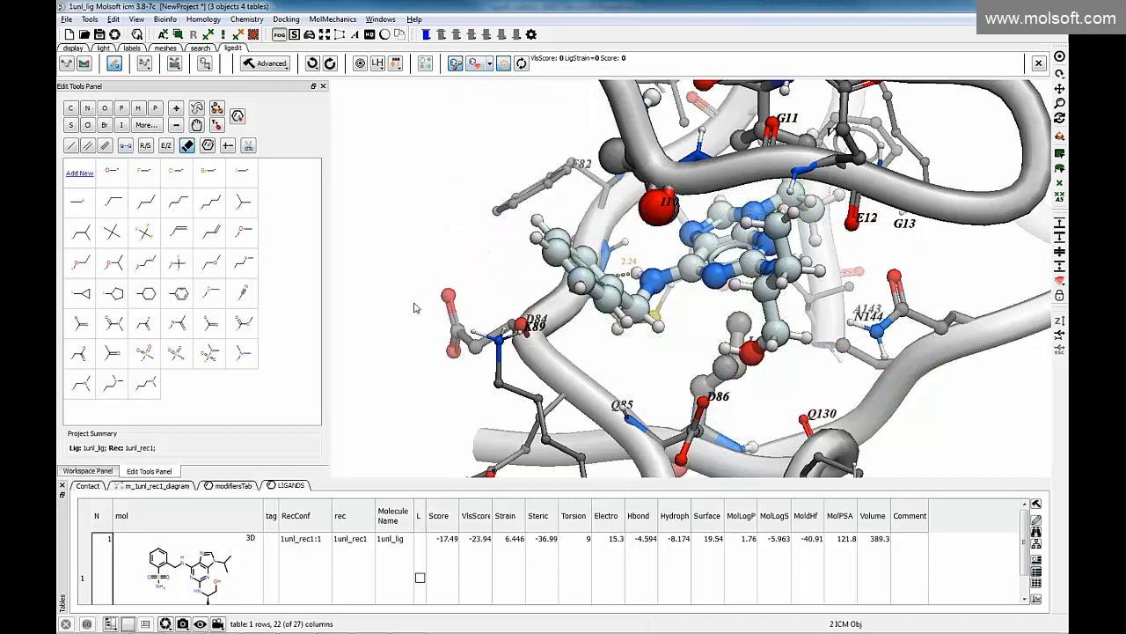
{"action": "scroll", "coordinate": [188, 577], "scroll_direction": "down", "scroll_amount": 1}
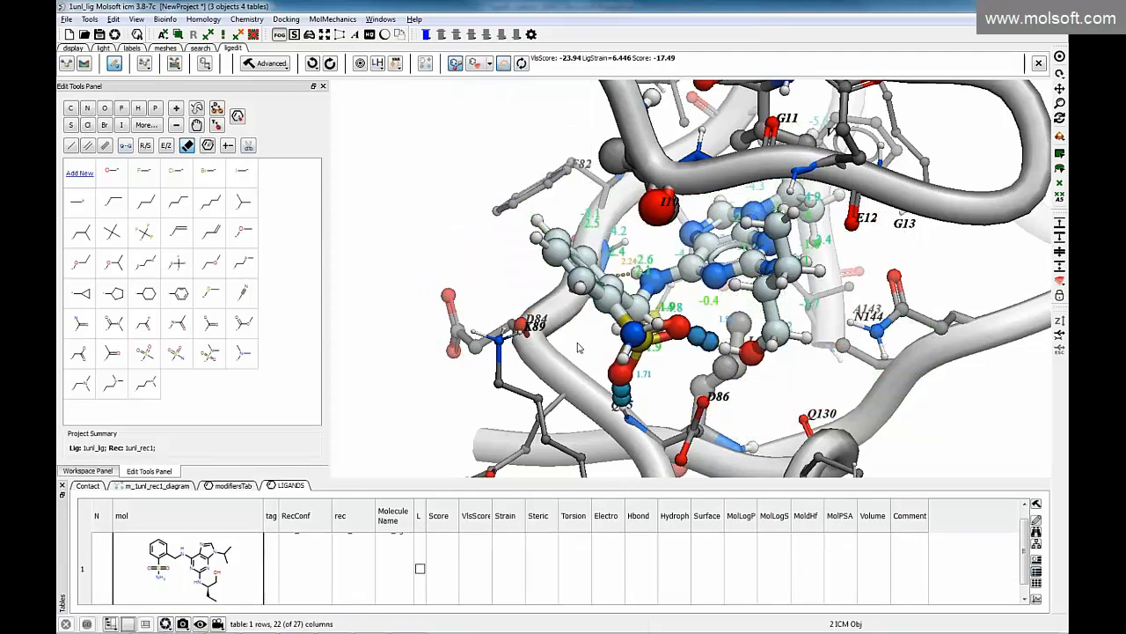
{"action": "left_click_drag", "start_coordinate": [607, 361], "coordinate": [508, 409]}
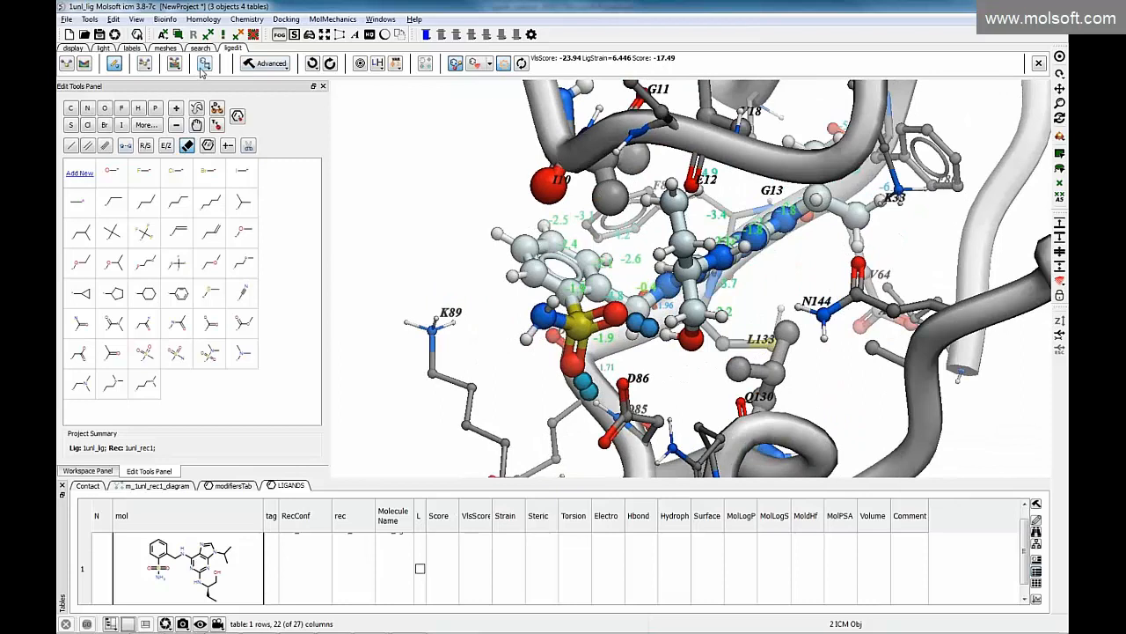
Load the bromine variant from the modifiersTab table into the editor as the current ligand
{"action": "left_click", "coordinate": [234, 485]}
{"action": "scroll", "coordinate": [299, 548], "scroll_direction": "up", "scroll_amount": 3}
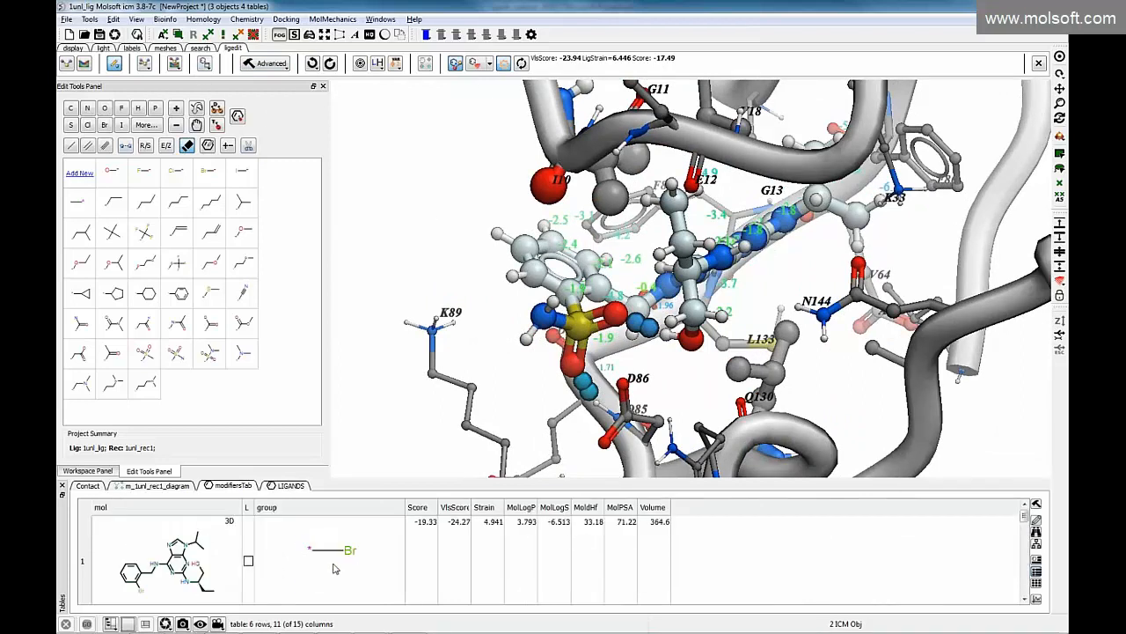
{"action": "left_click", "coordinate": [323, 568]}
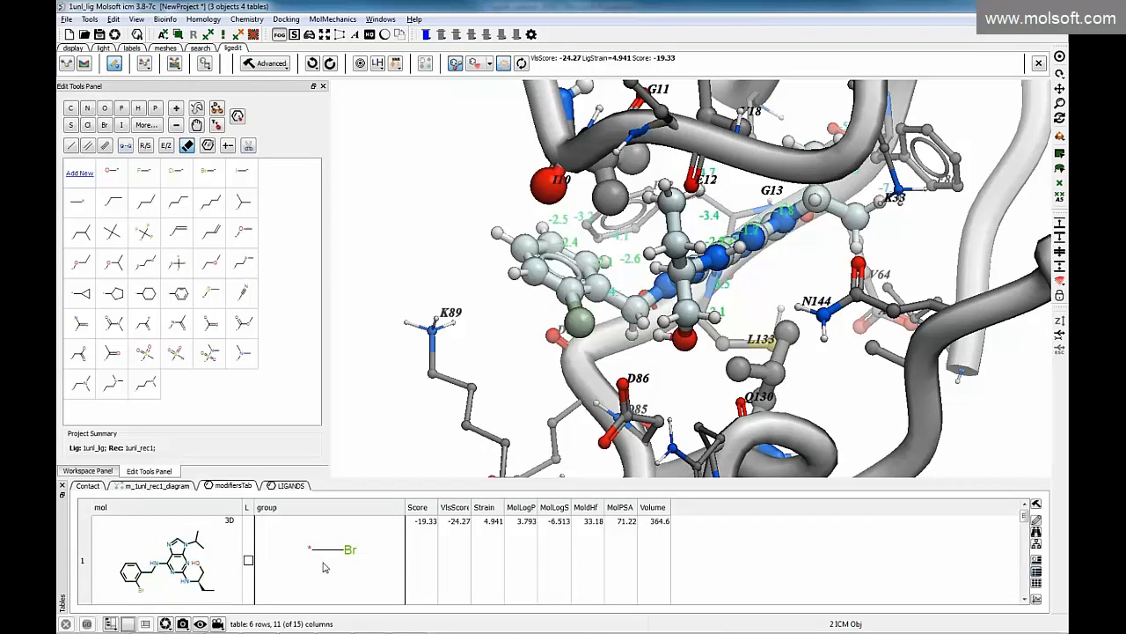
Save the bromine ligand to the ligand table with the molecule tag series1
{"action": "left_click", "coordinate": [205, 65]}
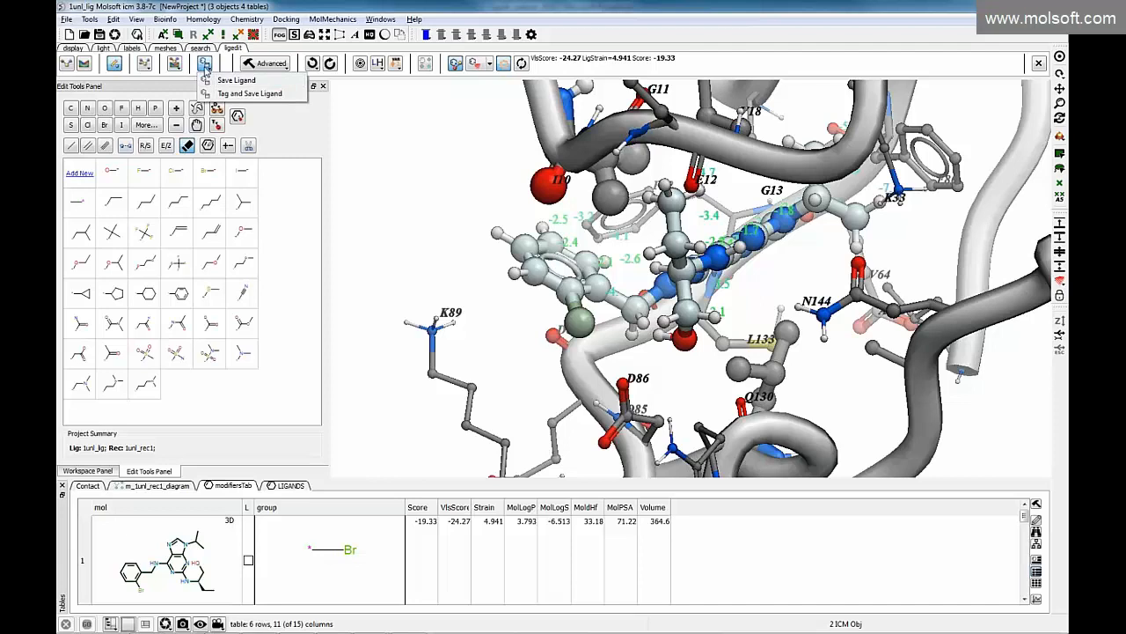
{"action": "left_click", "coordinate": [249, 94]}
{"action": "double_click", "coordinate": [604, 314]}
{"action": "type", "text": "series1"}
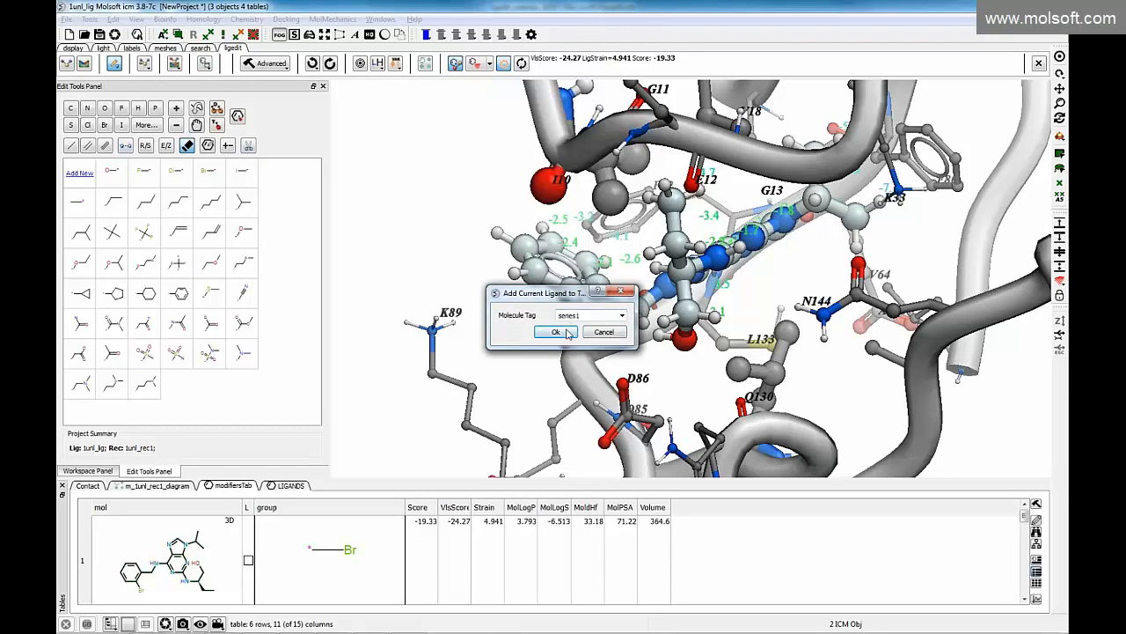
{"action": "left_click", "coordinate": [556, 332]}
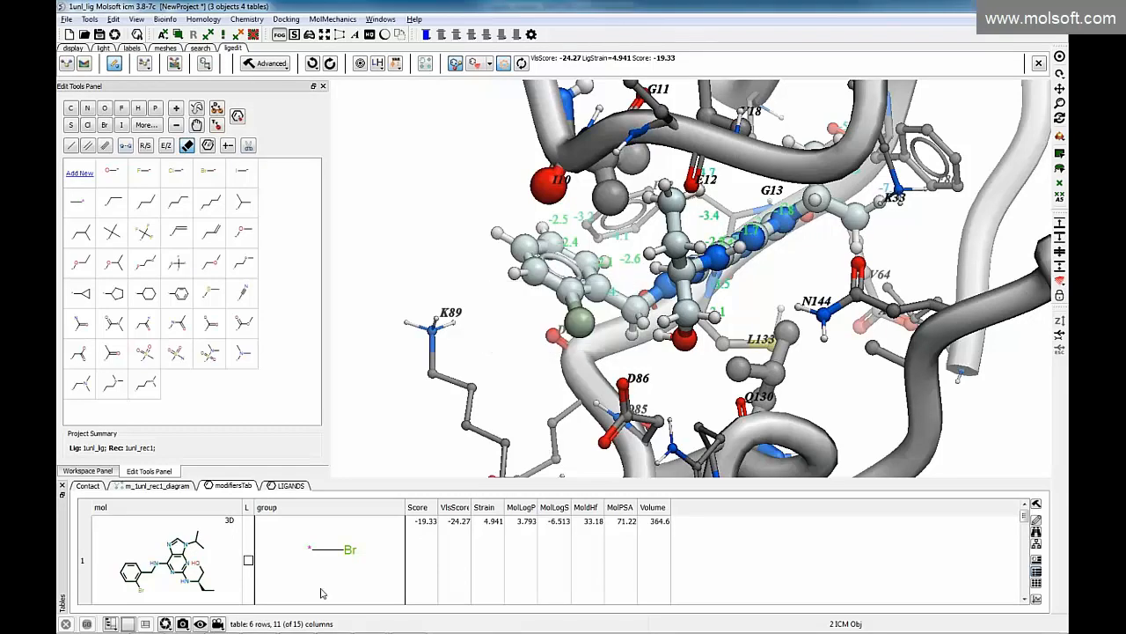
Show the LIGANDS table, widen its tag column and enlarge the table area to fit both saved ligands
{"action": "left_click", "coordinate": [285, 486]}
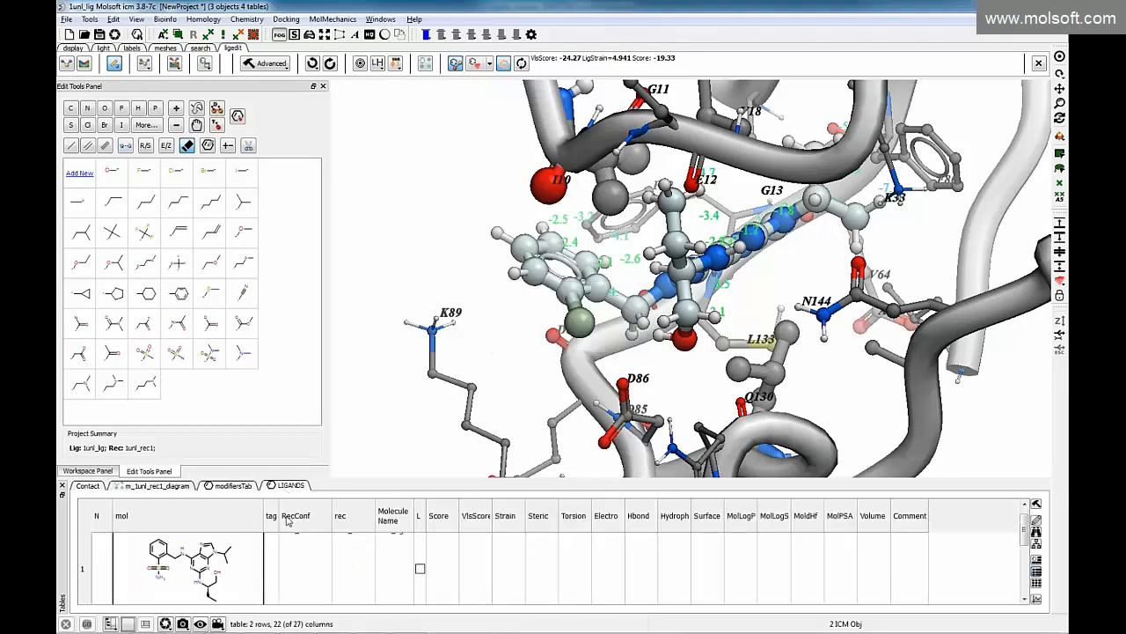
{"action": "left_click_drag", "start_coordinate": [280, 518], "coordinate": [345, 519]}
{"action": "scroll", "coordinate": [350, 567], "scroll_direction": "up", "scroll_amount": 1}
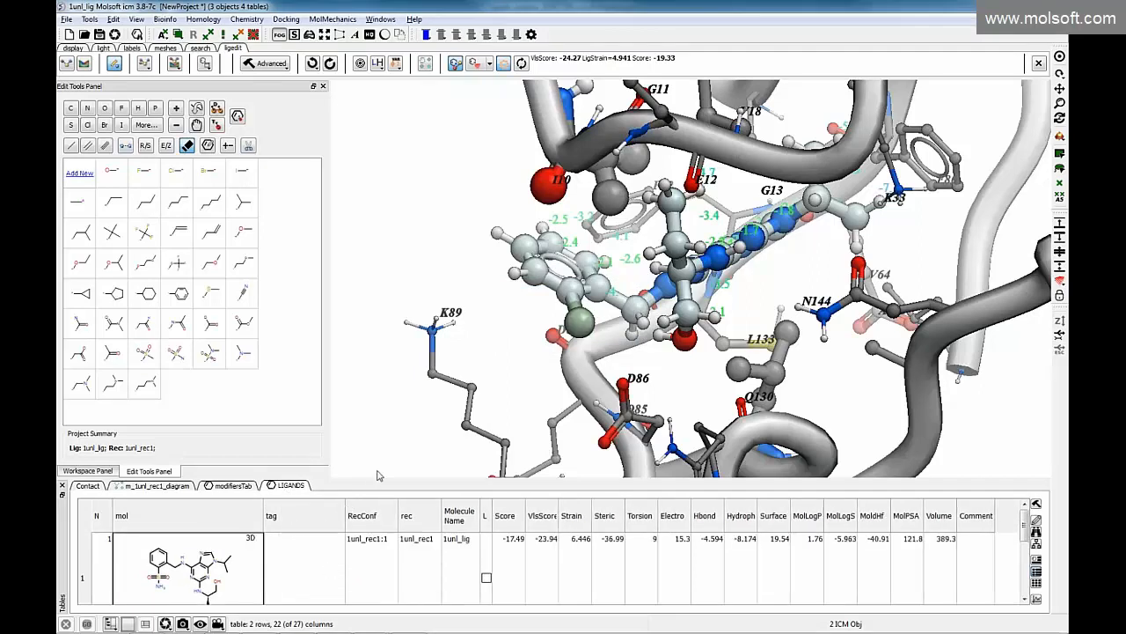
{"action": "left_click_drag", "start_coordinate": [374, 480], "coordinate": [374, 409]}
{"action": "scroll", "coordinate": [368, 519], "scroll_direction": "down", "scroll_amount": 1}
{"action": "scroll", "coordinate": [300, 547], "scroll_direction": "up", "scroll_amount": 1}
Compare the two saved ligands by overlaying the sulfonamide entry on the bromine ligand in the pocket, and hide the overlay again
{"action": "left_click", "coordinate": [213, 527]}
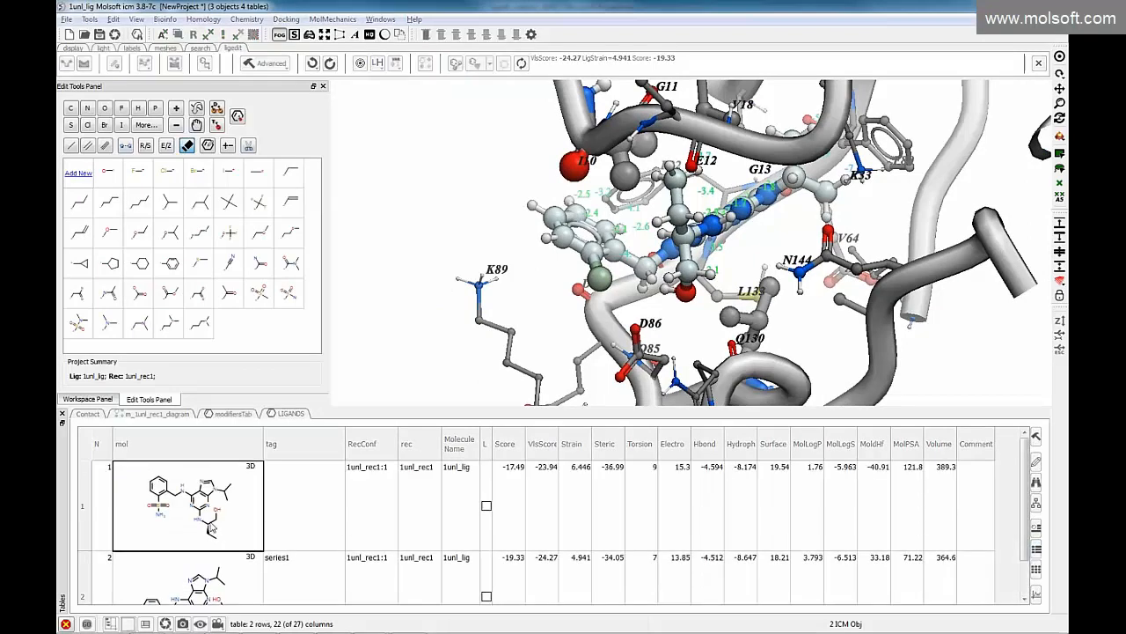
{"action": "scroll", "coordinate": [235, 589], "scroll_direction": "down", "scroll_amount": 1}
{"action": "left_click", "coordinate": [234, 589]}
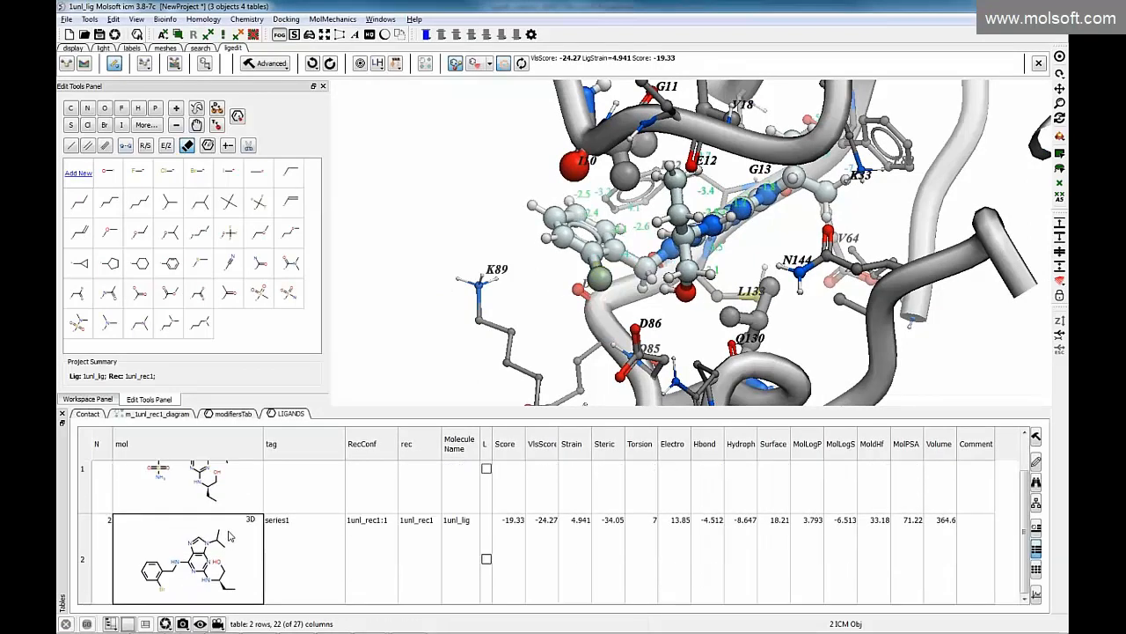
{"action": "scroll", "coordinate": [466, 528], "scroll_direction": "up", "scroll_amount": 1}
{"action": "left_click", "coordinate": [486, 508]}
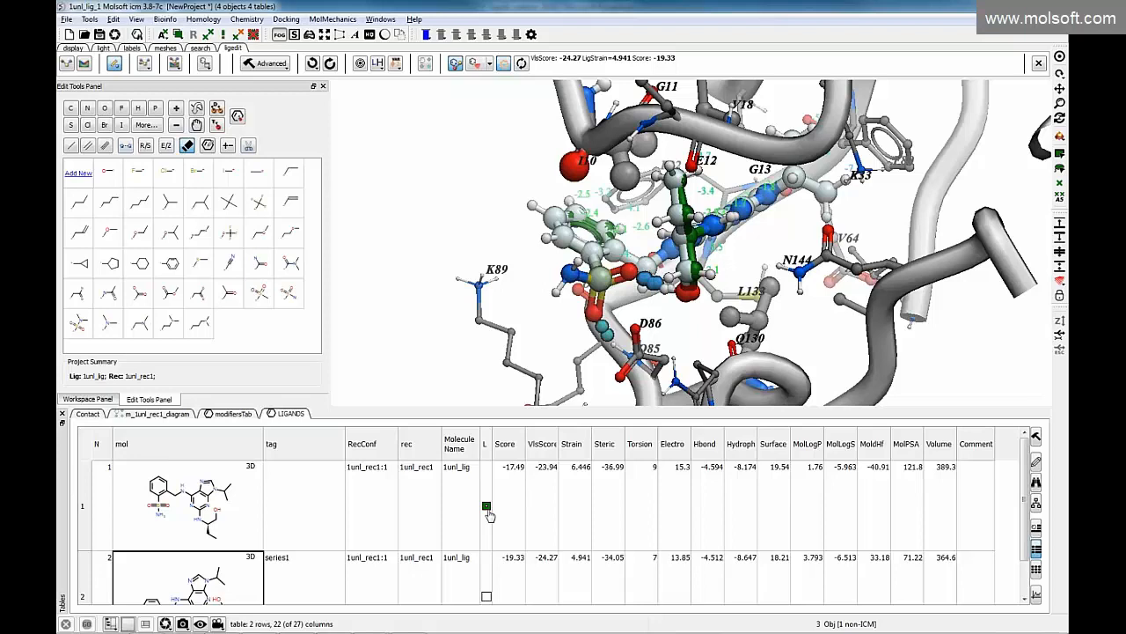
{"action": "left_click", "coordinate": [486, 508]}
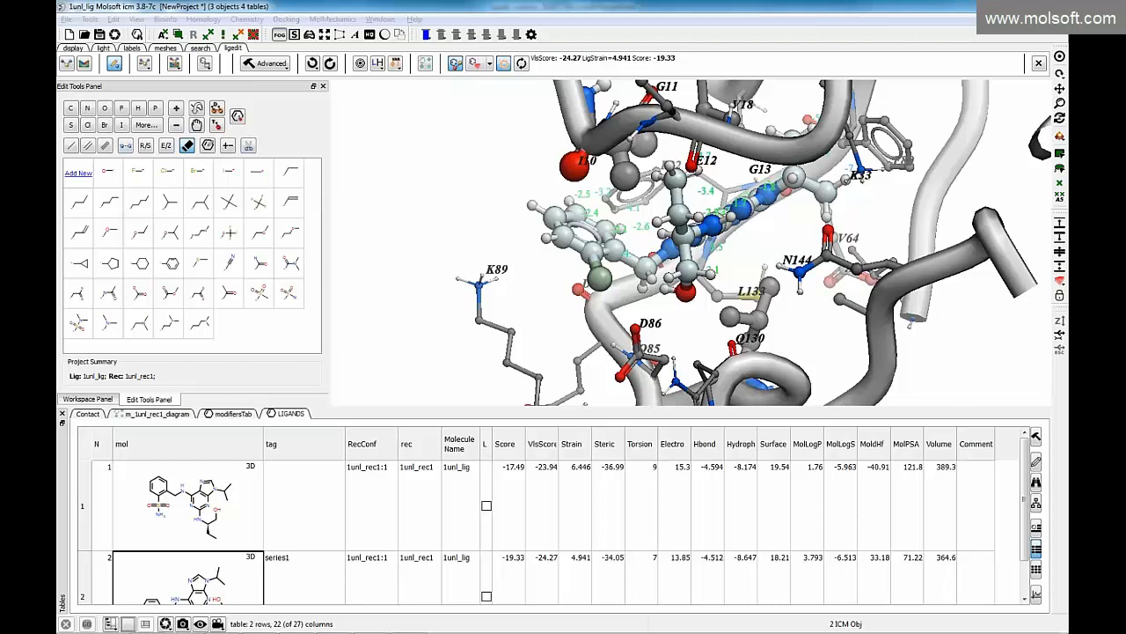
{"action": "mouse_move", "coordinate": [447, 255]}
{"action": "left_mouse_down"}
{"action": "mouse_move", "coordinate": [463, 287]}
{"action": "mouse_move", "coordinate": [453, 256]}
{"action": "mouse_move", "coordinate": [464, 254]}
{"action": "left_mouse_up"}
{"action": "left_click_drag", "start_coordinate": [535, 272], "coordinate": [556, 249]}
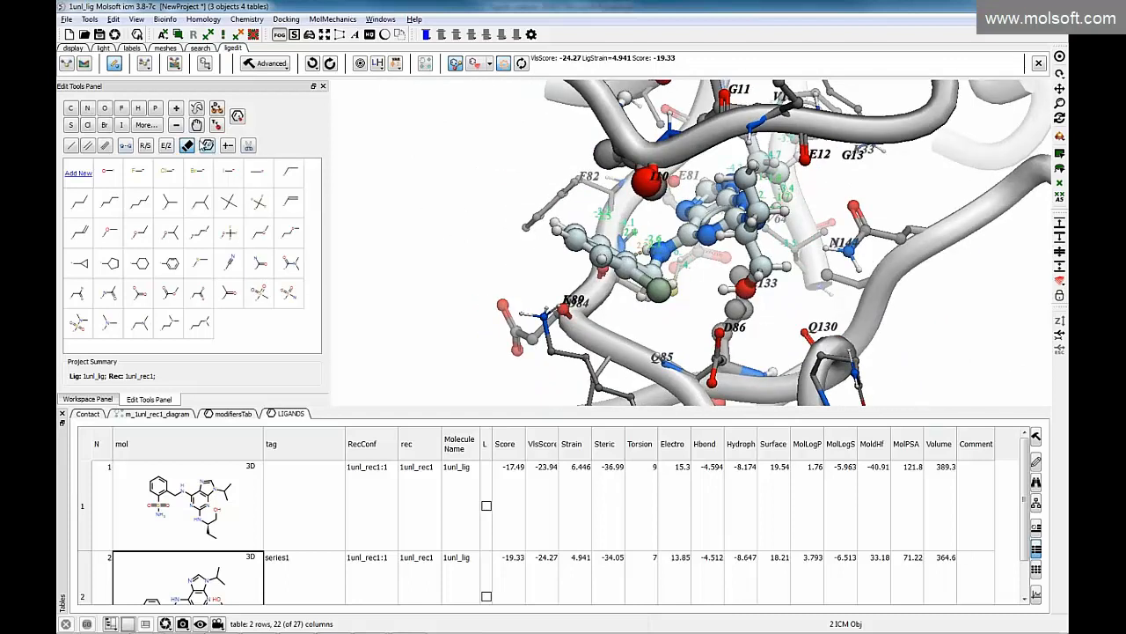
Open the current ligand in the 2D molecule editor, attach a benzene ring to the isopropyl group and erase the ring again
{"action": "left_click", "coordinate": [207, 146]}
{"action": "left_click_drag", "start_coordinate": [490, 139], "coordinate": [268, 124]}
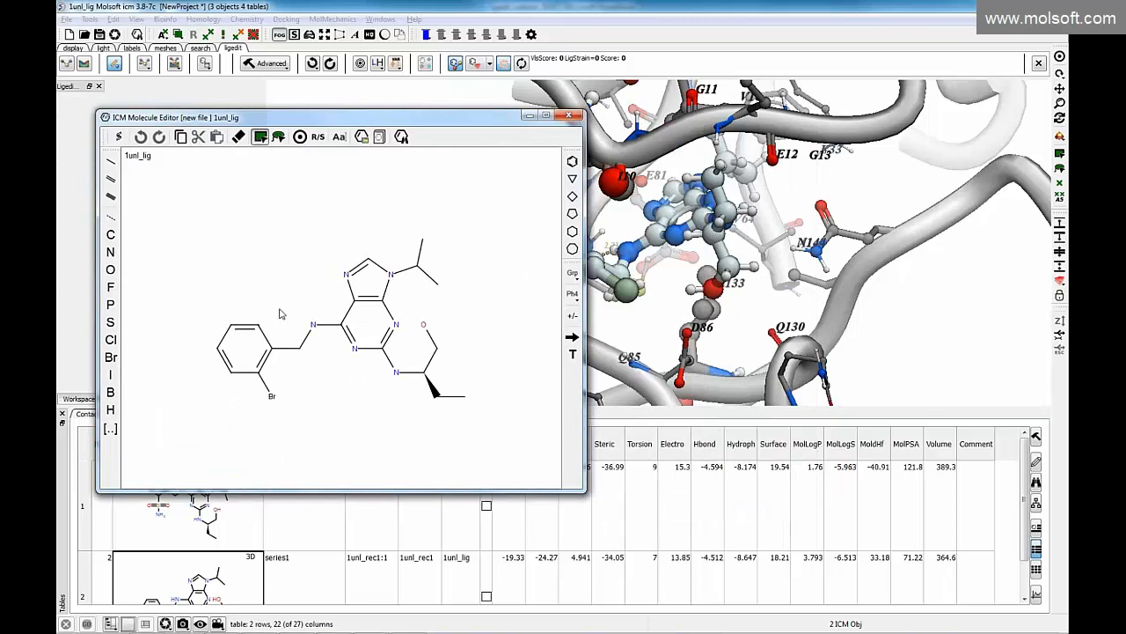
{"action": "left_click", "coordinate": [572, 161]}
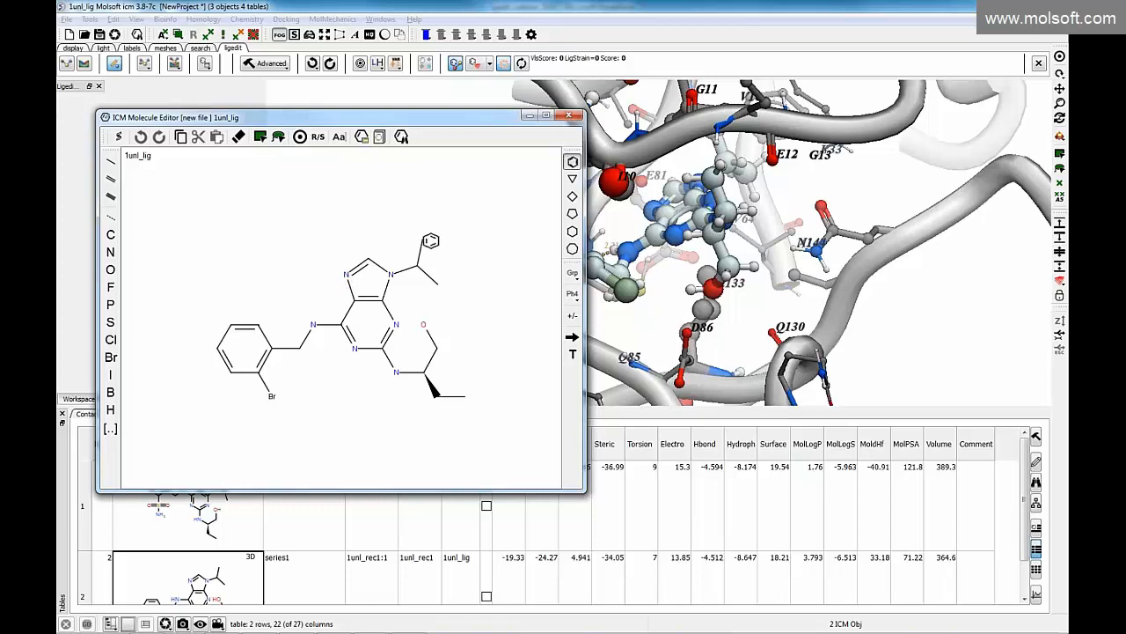
{"action": "left_click", "coordinate": [239, 137]}
{"action": "left_click", "coordinate": [422, 240]}
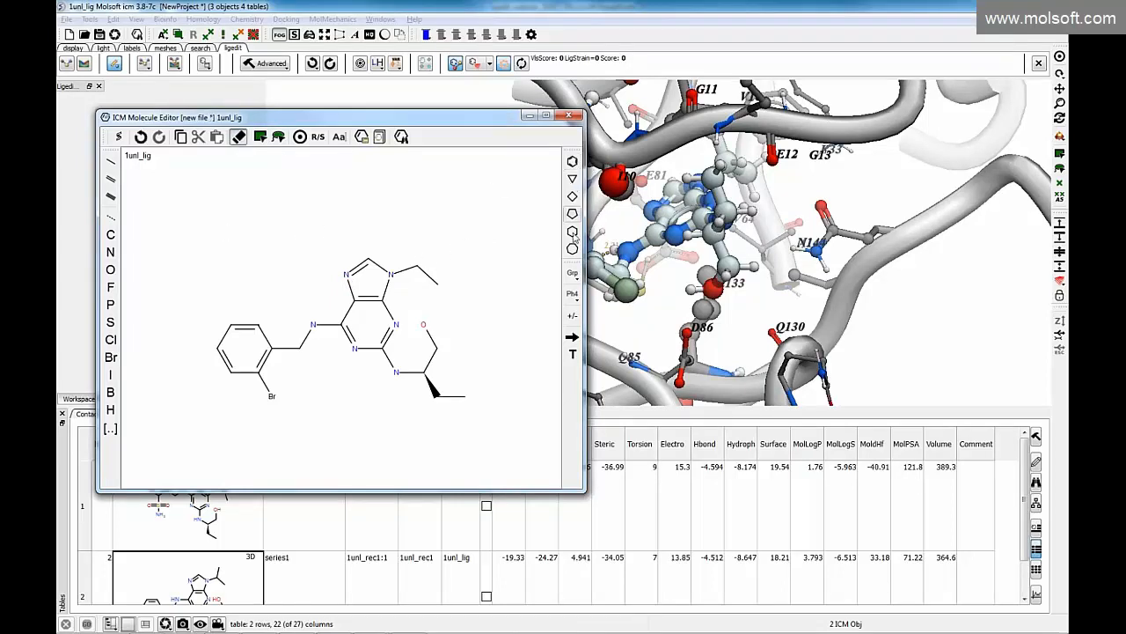
Browse the molecule editor's predefined group templates, including the Bicyclics set, without inserting any fragment
{"action": "left_click", "coordinate": [570, 277]}
{"action": "left_click", "coordinate": [607, 309]}
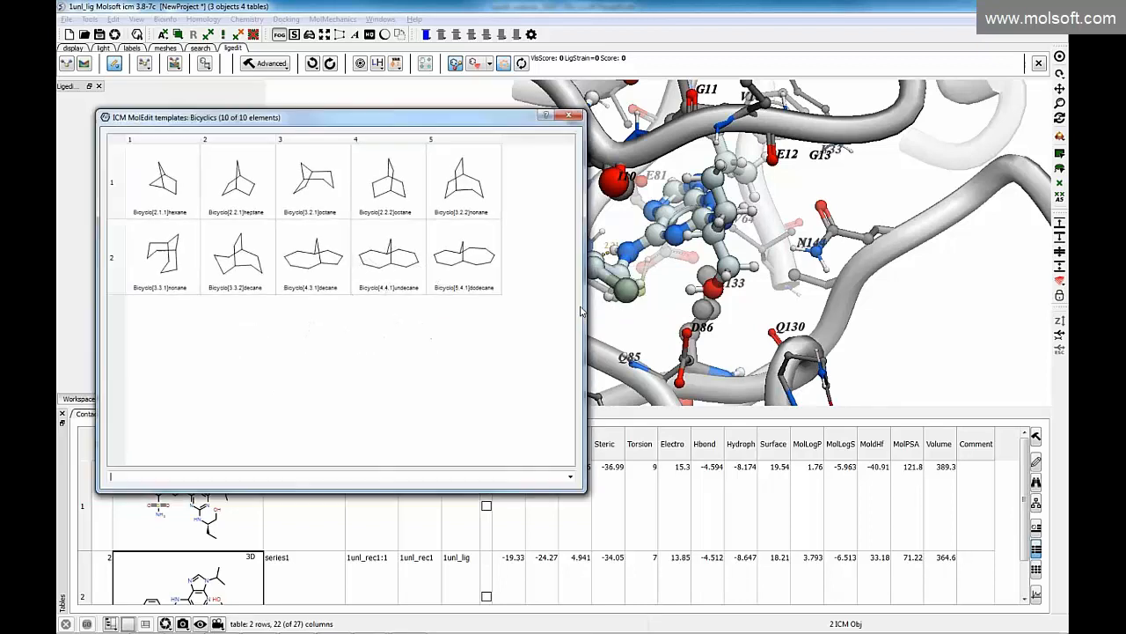
{"action": "left_click", "coordinate": [568, 117]}
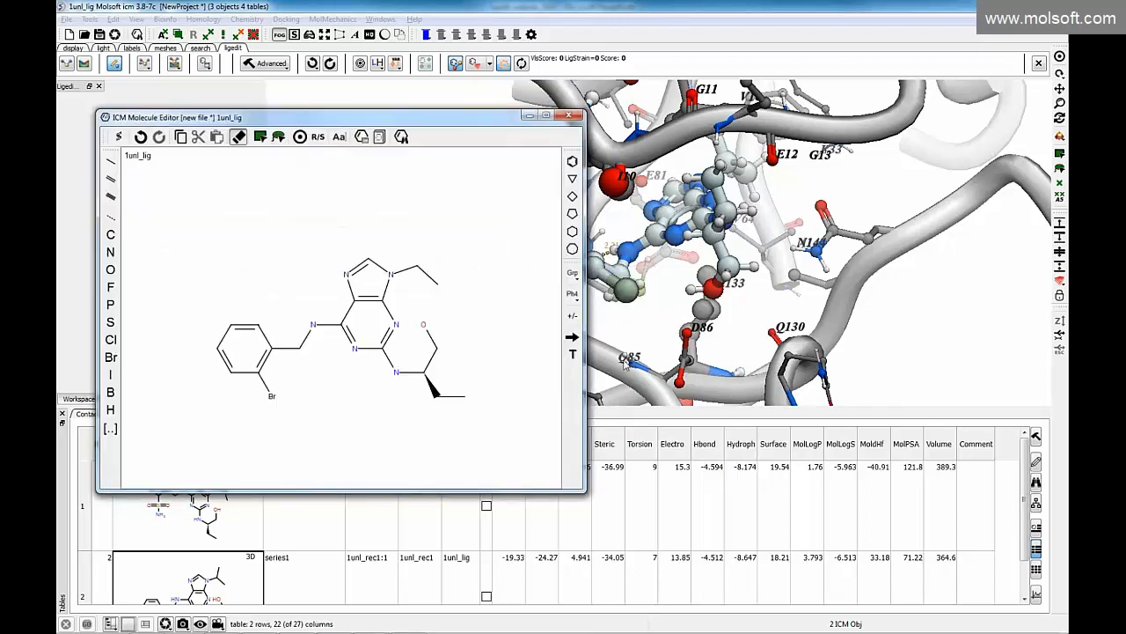
{"action": "left_click", "coordinate": [573, 294]}
{"action": "left_click", "coordinate": [572, 278]}
{"action": "left_click", "coordinate": [478, 236]}
Clear the bromine ligand drawing and load Aspirin into the 2D editor through the molecule name search
{"action": "left_click", "coordinate": [379, 136]}
{"action": "mouse_move", "coordinate": [171, 216]}
{"action": "left_mouse_down"}
{"action": "mouse_move", "coordinate": [448, 414]}
{"action": "mouse_move", "coordinate": [568, 449]}
{"action": "left_mouse_up"}
{"action": "key", "text": "Delete"}
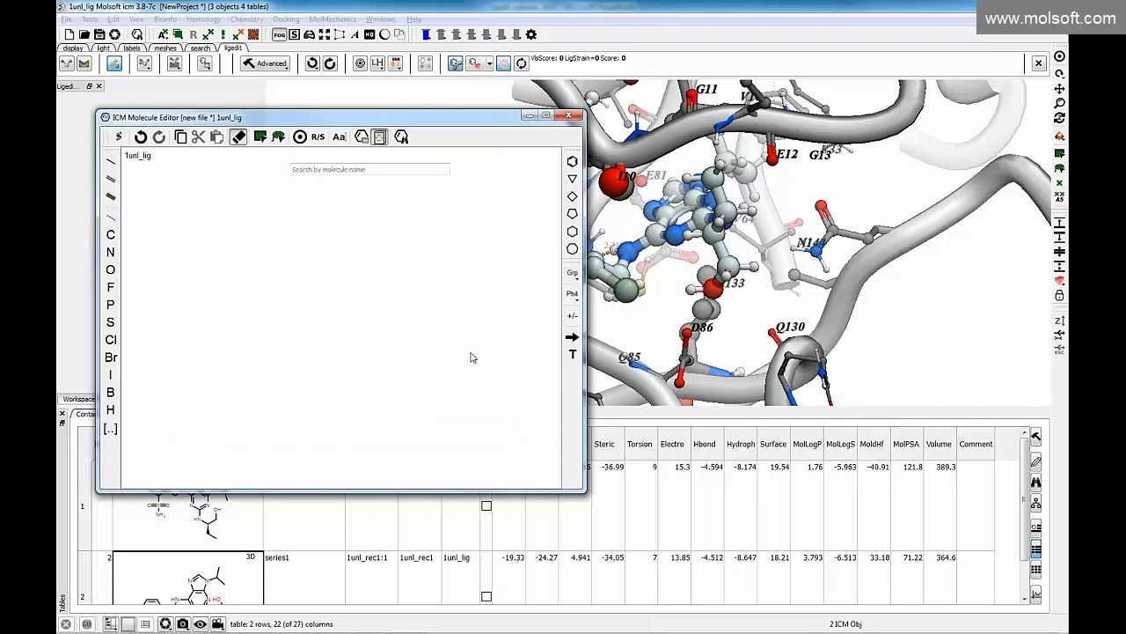
{"action": "left_click", "coordinate": [370, 169]}
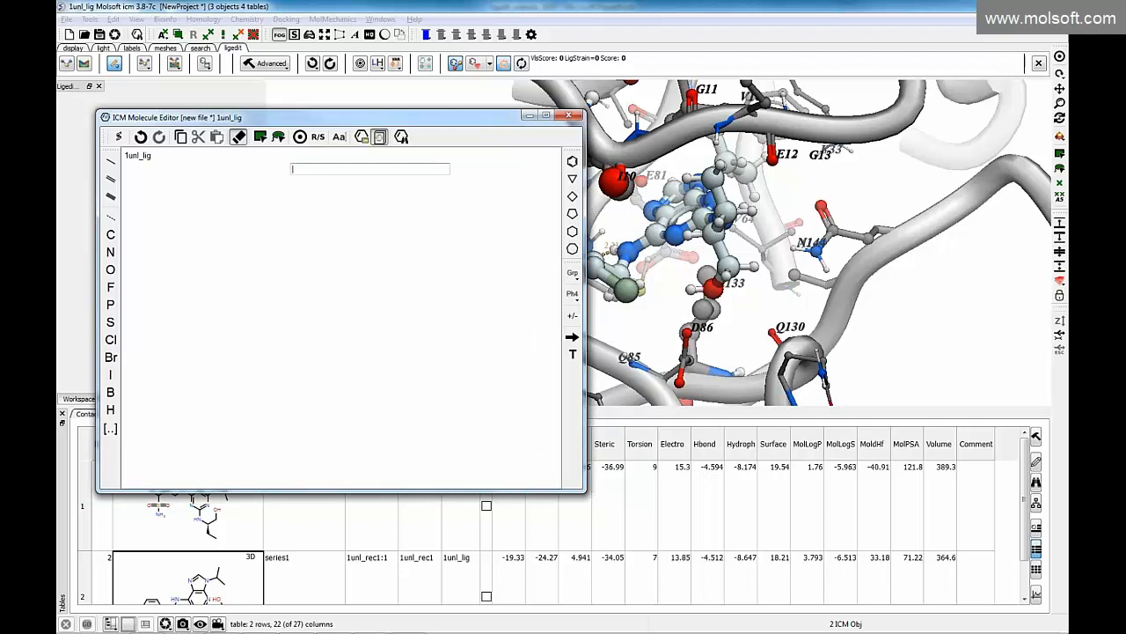
{"action": "type", "text": "aspir"}
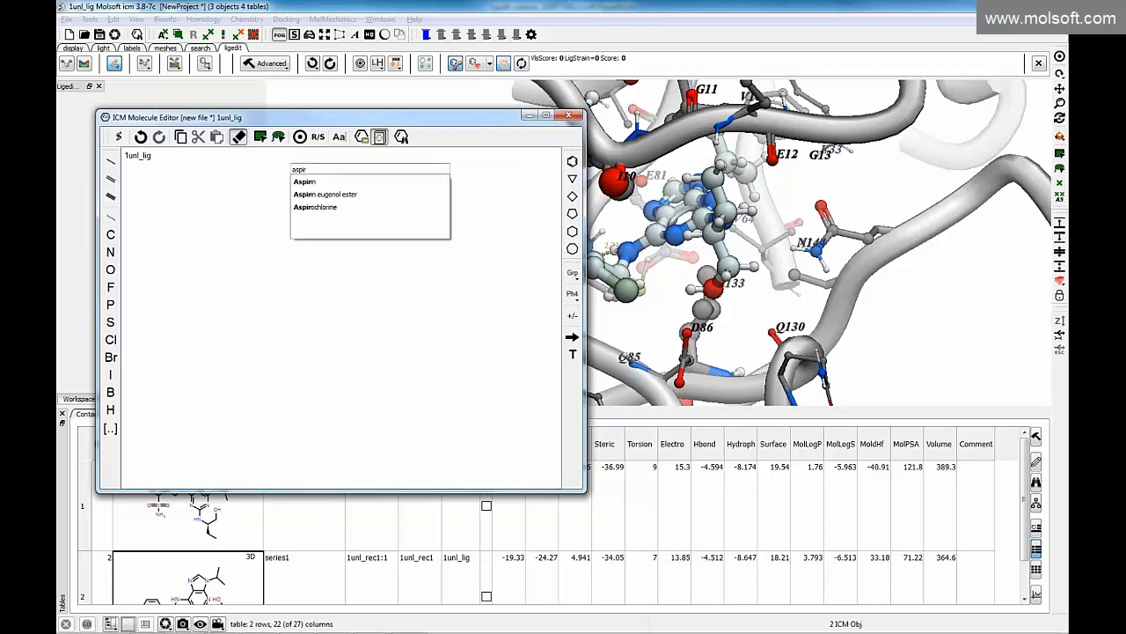
{"action": "left_click", "coordinate": [310, 182]}
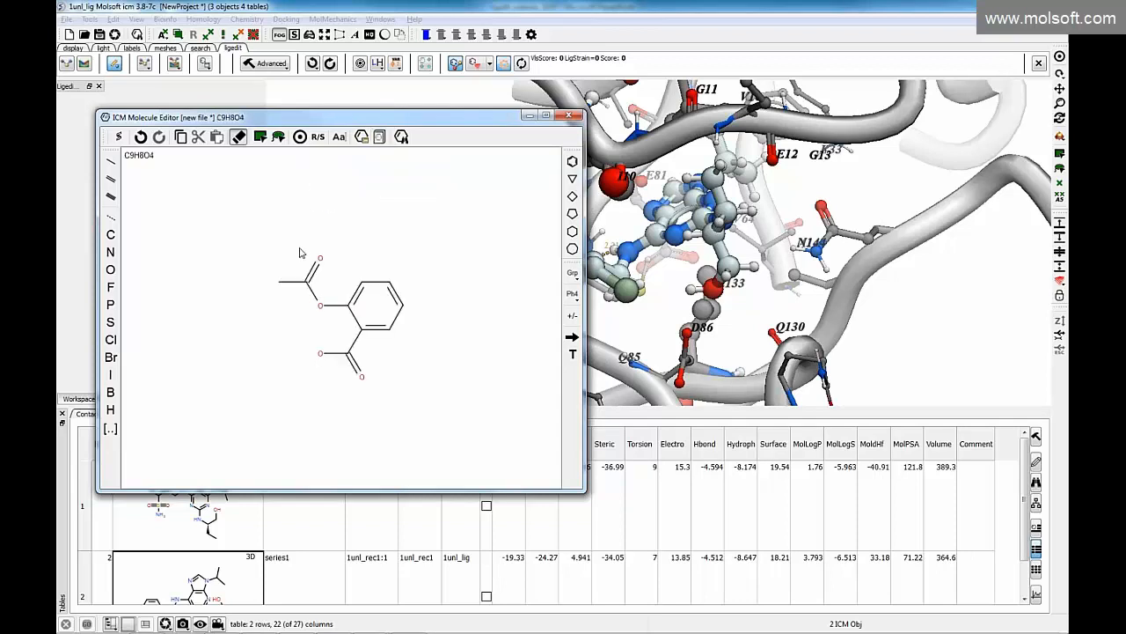
Replace the aspirin drawing with a benzene ring bearing one methyl group, apply it to the 3D ligand and close the 2D editor
{"action": "mouse_move", "coordinate": [264, 215]}
{"action": "left_mouse_down"}
{"action": "mouse_move", "coordinate": [294, 336]}
{"action": "mouse_move", "coordinate": [461, 454]}
{"action": "left_mouse_up"}
{"action": "left_click", "coordinate": [379, 137]}
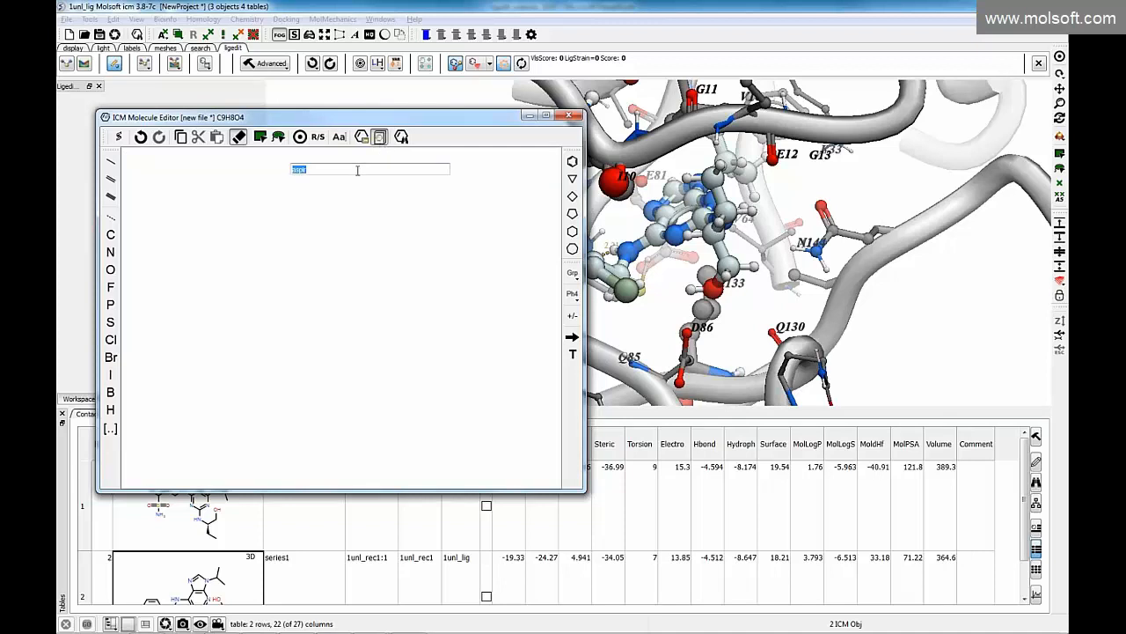
{"action": "left_click", "coordinate": [572, 161]}
{"action": "left_click", "coordinate": [223, 310]}
{"action": "left_click", "coordinate": [110, 161]}
{"action": "left_click", "coordinate": [246, 296]}
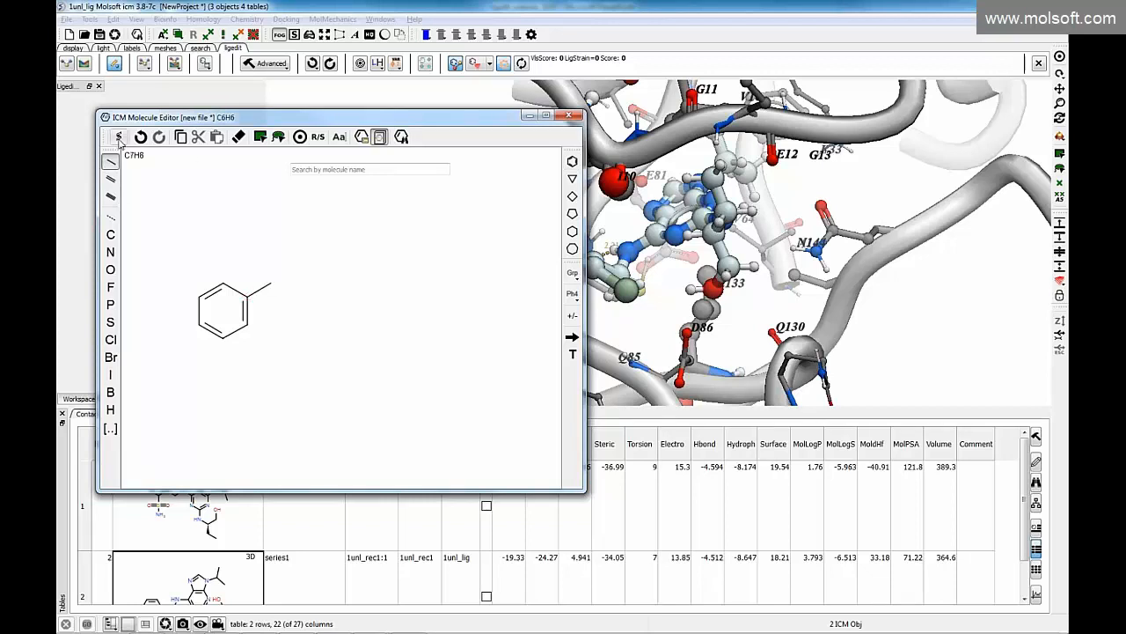
{"action": "left_click", "coordinate": [119, 138]}
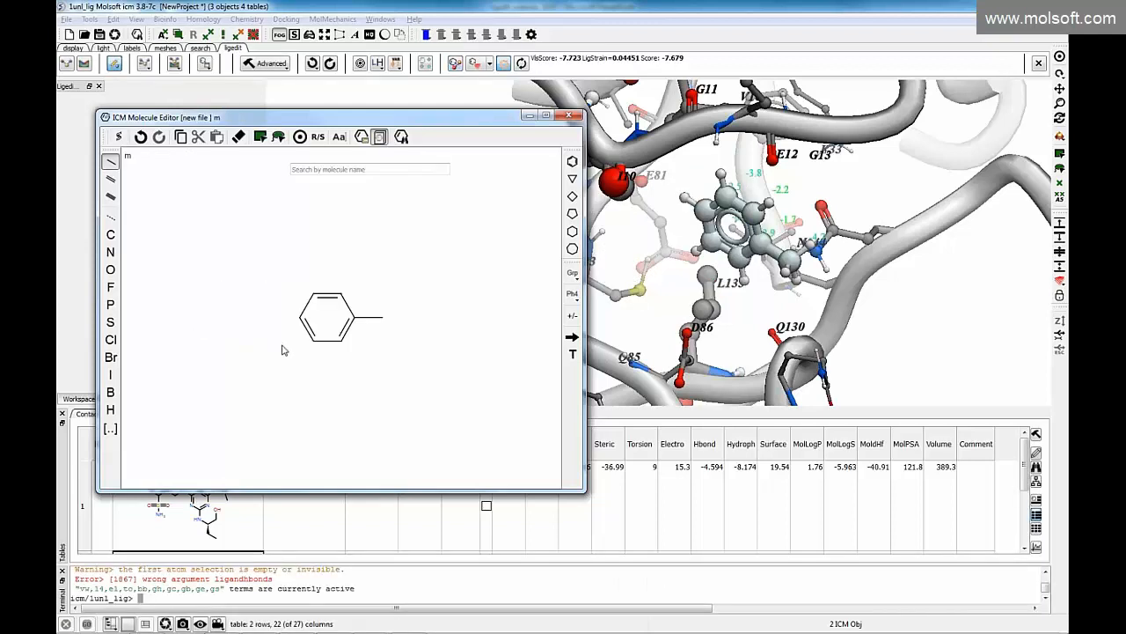
{"action": "left_click", "coordinate": [568, 115]}
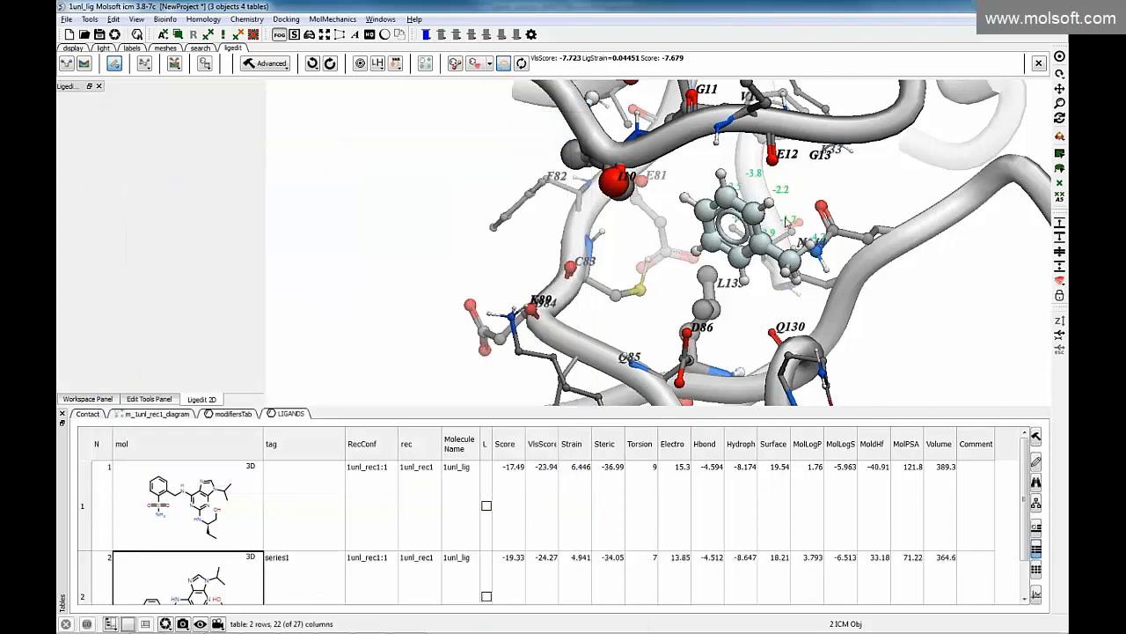
Inspect the methylbenzene ligand inside the binding pocket and recalculate its score
{"action": "left_click_drag", "start_coordinate": [639, 256], "coordinate": [608, 284]}
{"action": "left_click", "coordinate": [95, 399]}
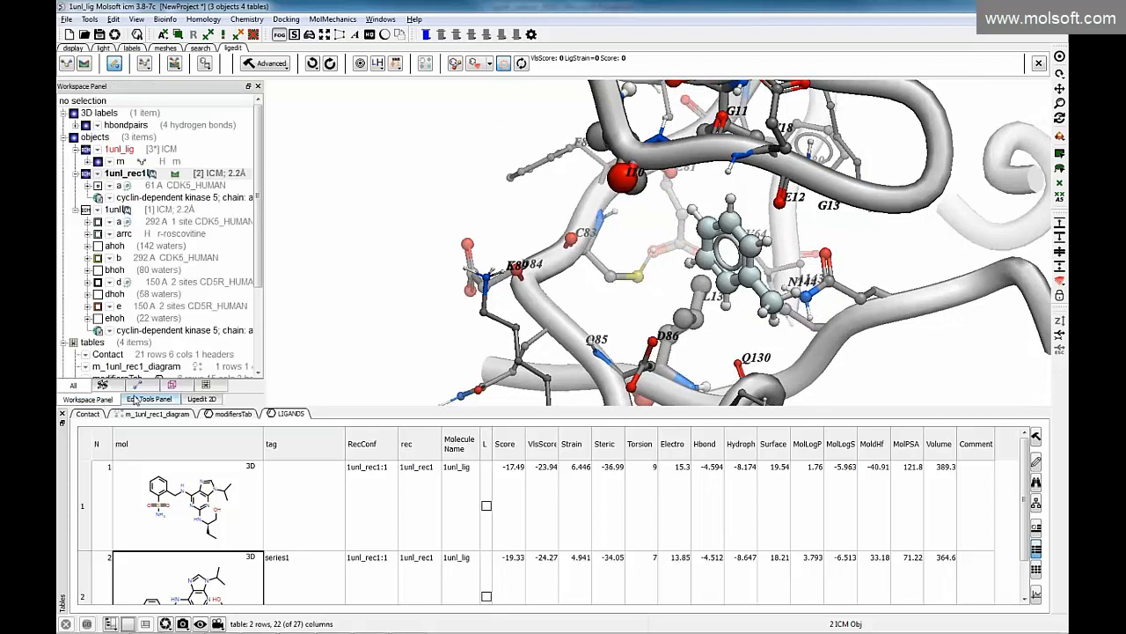
{"action": "left_click", "coordinate": [194, 399]}
{"action": "mouse_move", "coordinate": [668, 268]}
{"action": "left_mouse_down"}
{"action": "mouse_move", "coordinate": [639, 270]}
{"action": "mouse_move", "coordinate": [679, 280]}
{"action": "mouse_move", "coordinate": [692, 239]}
{"action": "mouse_move", "coordinate": [671, 252]}
{"action": "mouse_move", "coordinate": [684, 254]}
{"action": "left_mouse_up"}
{"action": "left_click", "coordinate": [93, 399]}
{"action": "left_click_drag", "start_coordinate": [753, 230], "coordinate": [528, 215]}
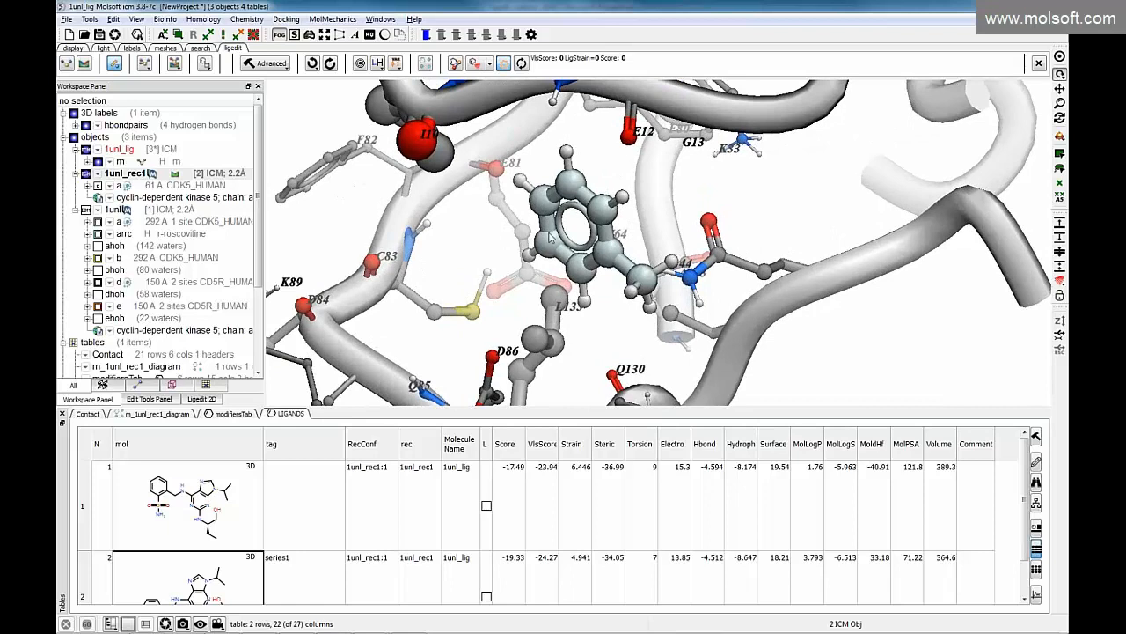
{"action": "mouse_move", "coordinate": [508, 266]}
{"action": "left_mouse_down"}
{"action": "mouse_move", "coordinate": [485, 271]}
{"action": "mouse_move", "coordinate": [497, 264]}
{"action": "left_mouse_up"}
{"action": "left_click", "coordinate": [521, 63]}
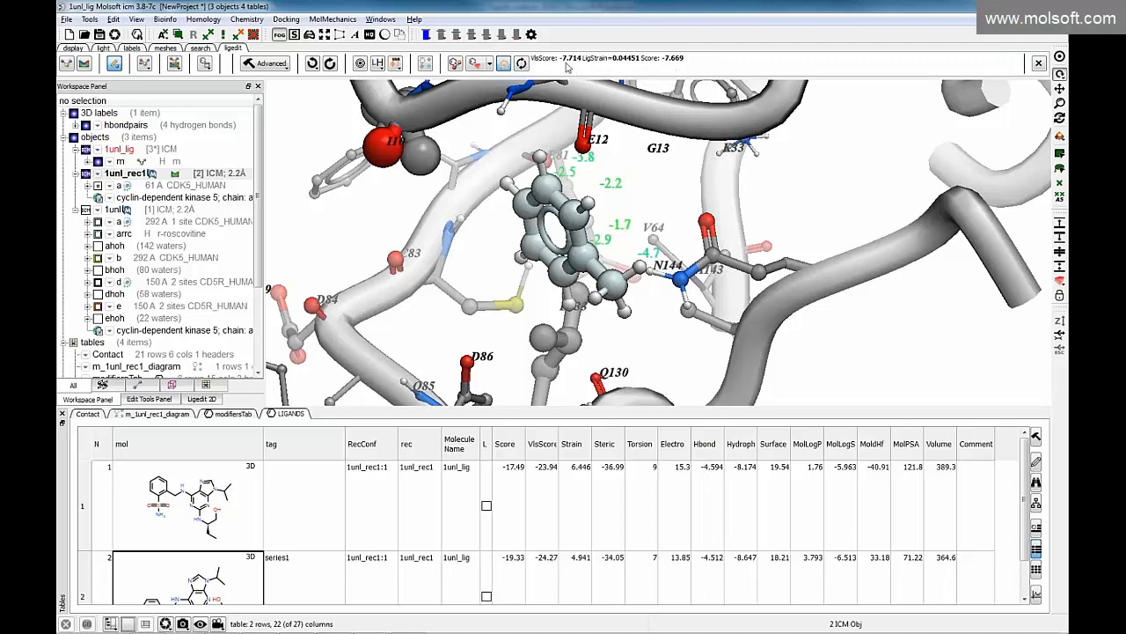
{"action": "scroll", "coordinate": [475, 211], "scroll_direction": "down", "scroll_amount": 3}
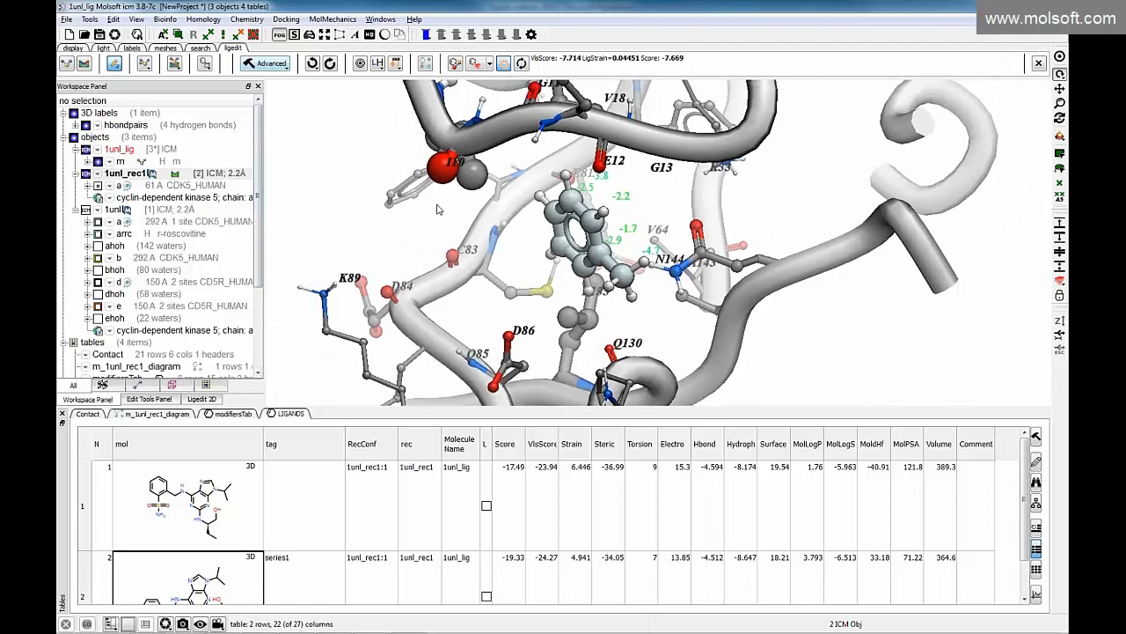
Open the ligand's modification history table and look through the recorded operations from first to last
{"action": "left_click", "coordinate": [313, 66]}
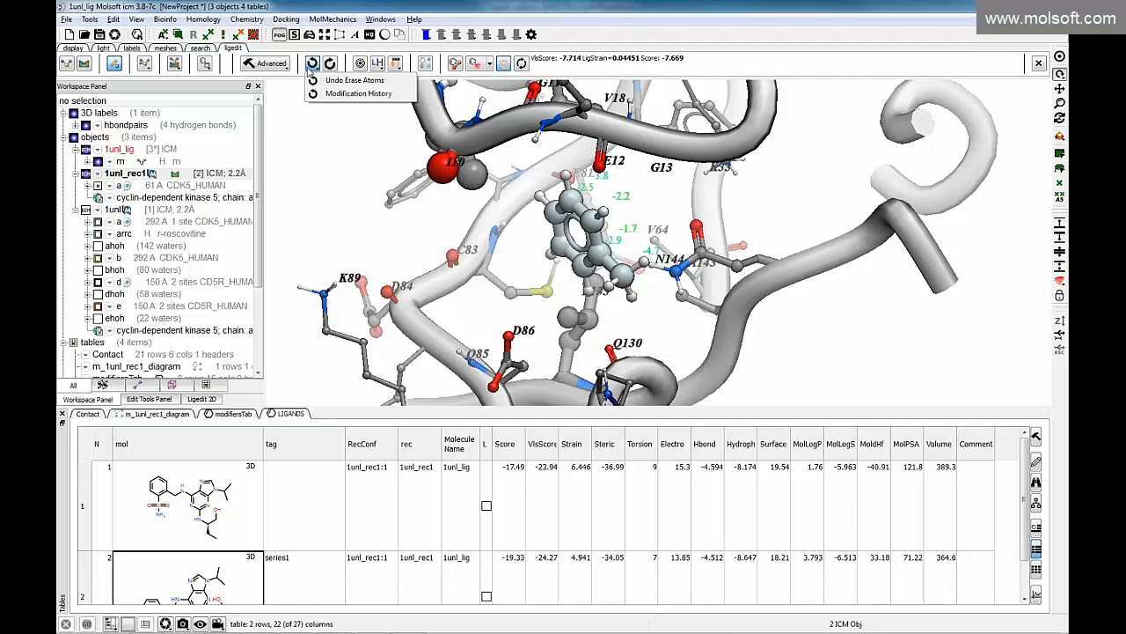
{"action": "left_click", "coordinate": [357, 94]}
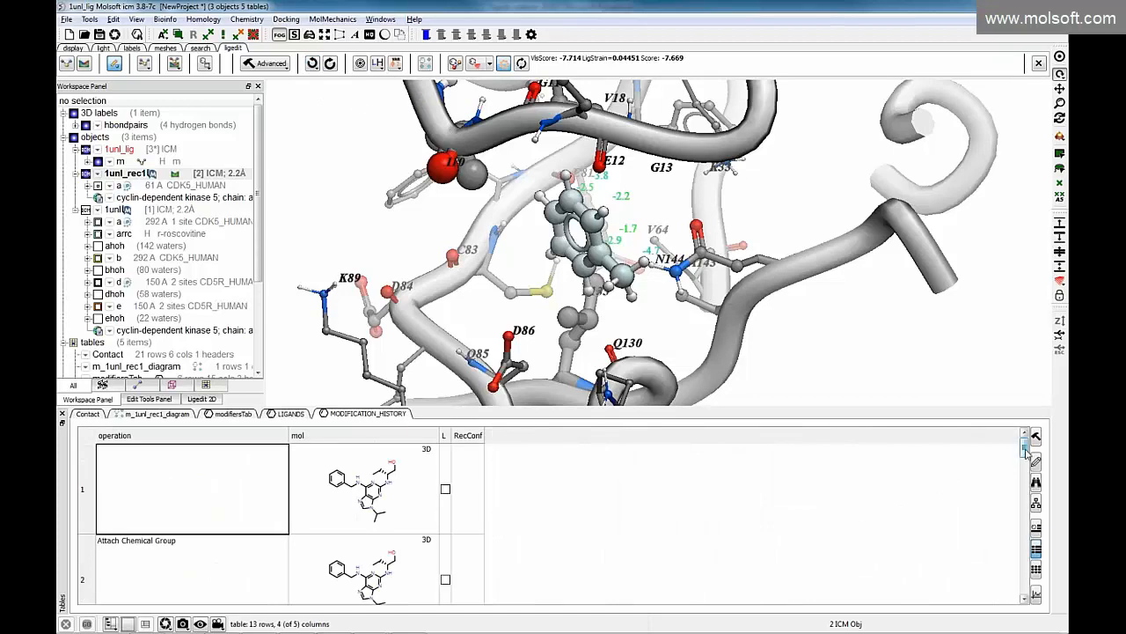
{"action": "scroll", "coordinate": [1026, 450], "scroll_direction": "down", "scroll_amount": 1}
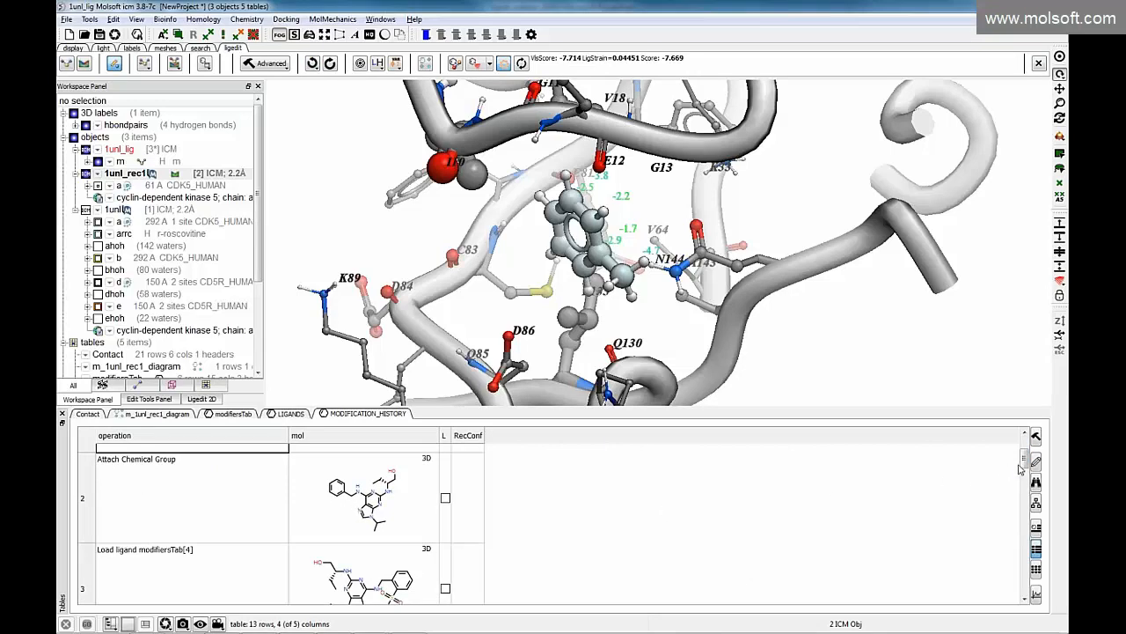
{"action": "scroll", "coordinate": [1026, 469], "scroll_direction": "down", "scroll_amount": 1}
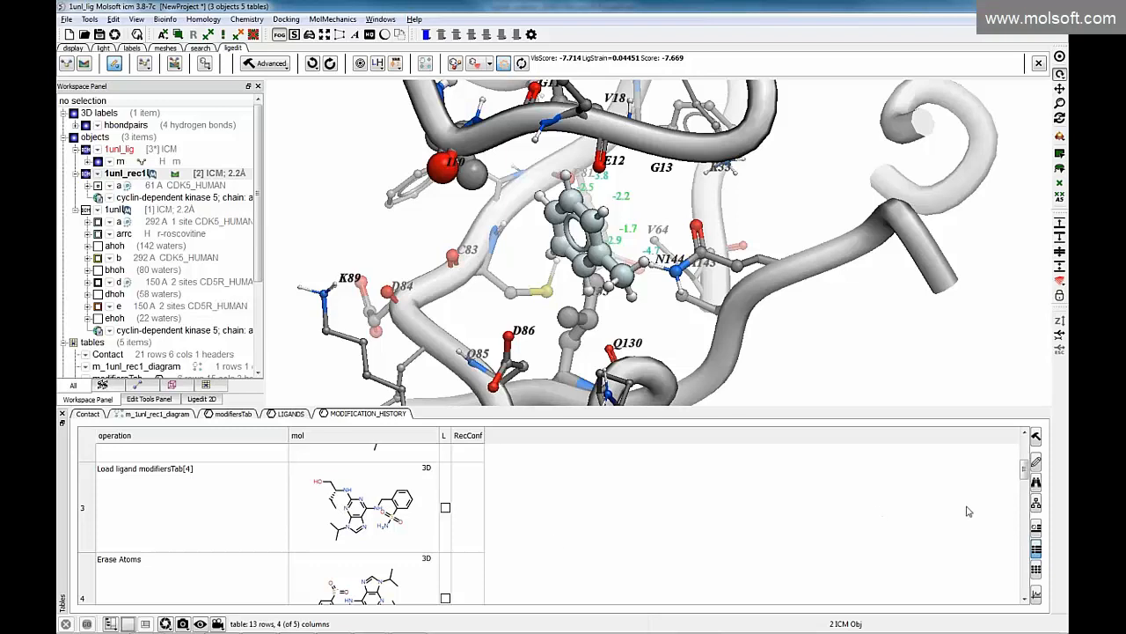
{"action": "scroll", "coordinate": [1028, 490], "scroll_direction": "down", "scroll_amount": 1}
{"action": "scroll", "coordinate": [1030, 496], "scroll_direction": "down", "scroll_amount": 3}
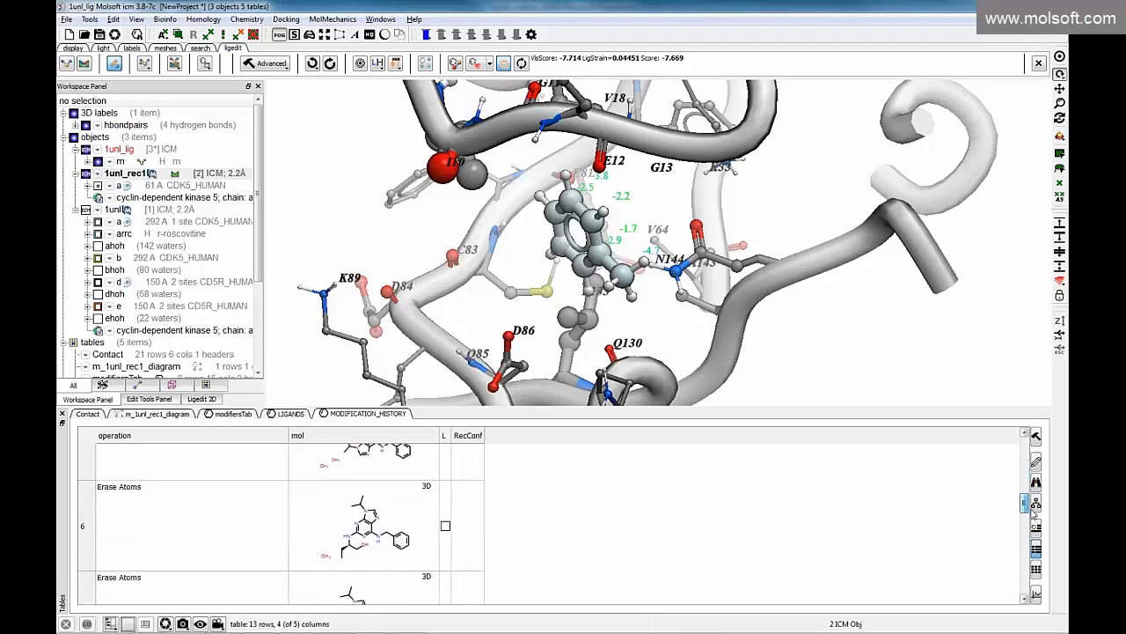
{"action": "left_click_drag", "start_coordinate": [1037, 532], "coordinate": [1035, 591]}
{"action": "scroll", "coordinate": [992, 538], "scroll_direction": "up", "scroll_amount": 3}
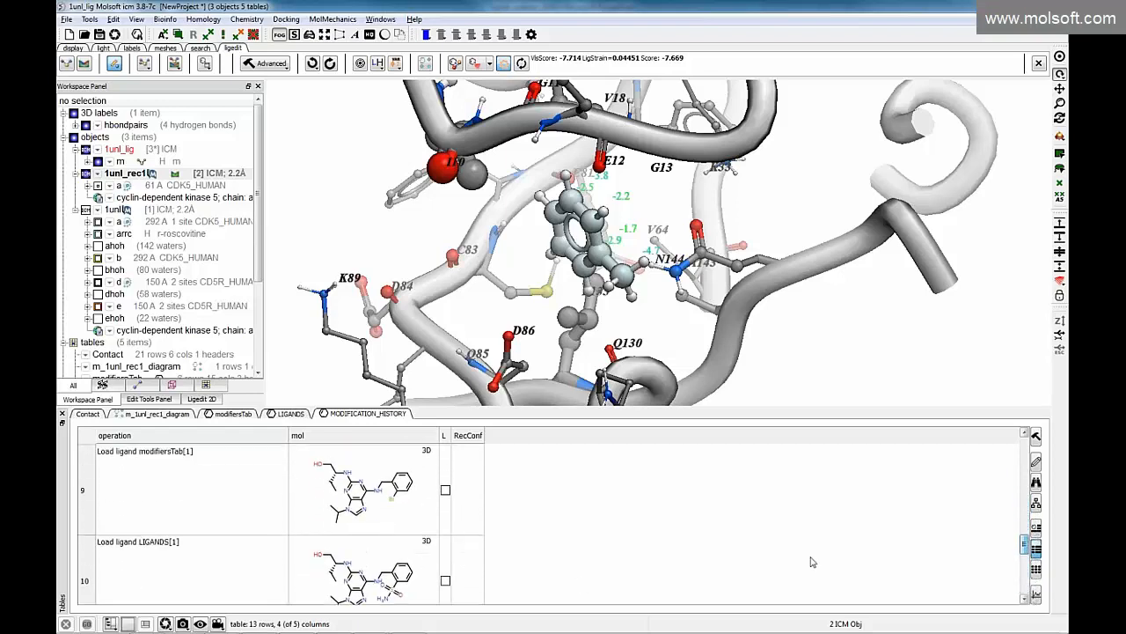
{"action": "left_click_drag", "start_coordinate": [1025, 544], "coordinate": [1025, 447]}
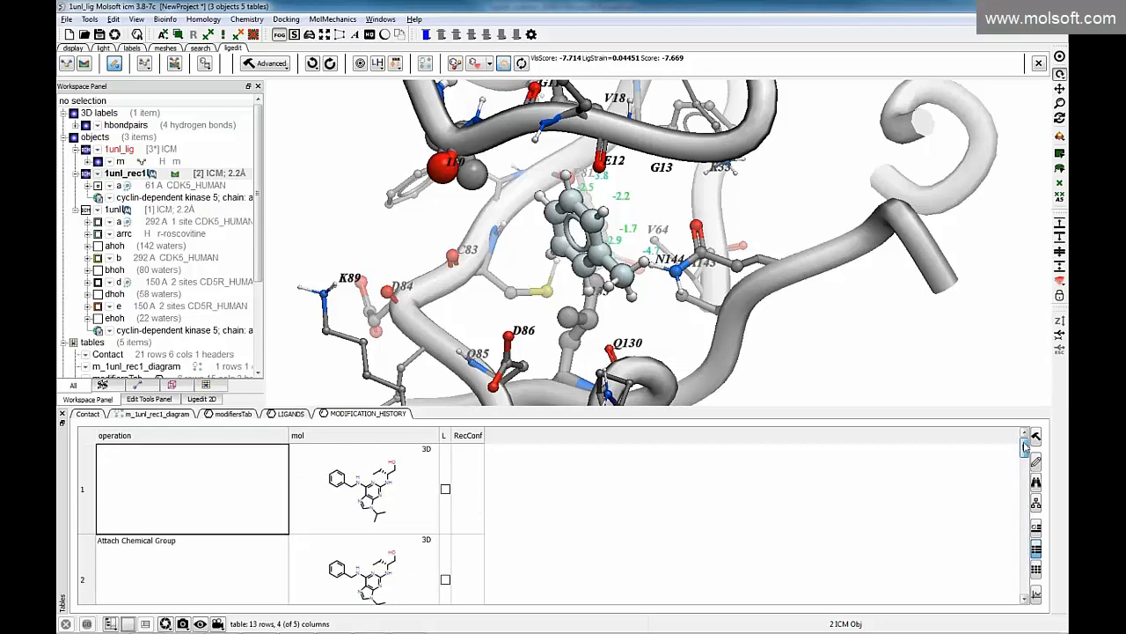
Restore the starting ligand by loading the structure in row 1 of the modification history table
{"action": "left_click", "coordinate": [312, 63]}
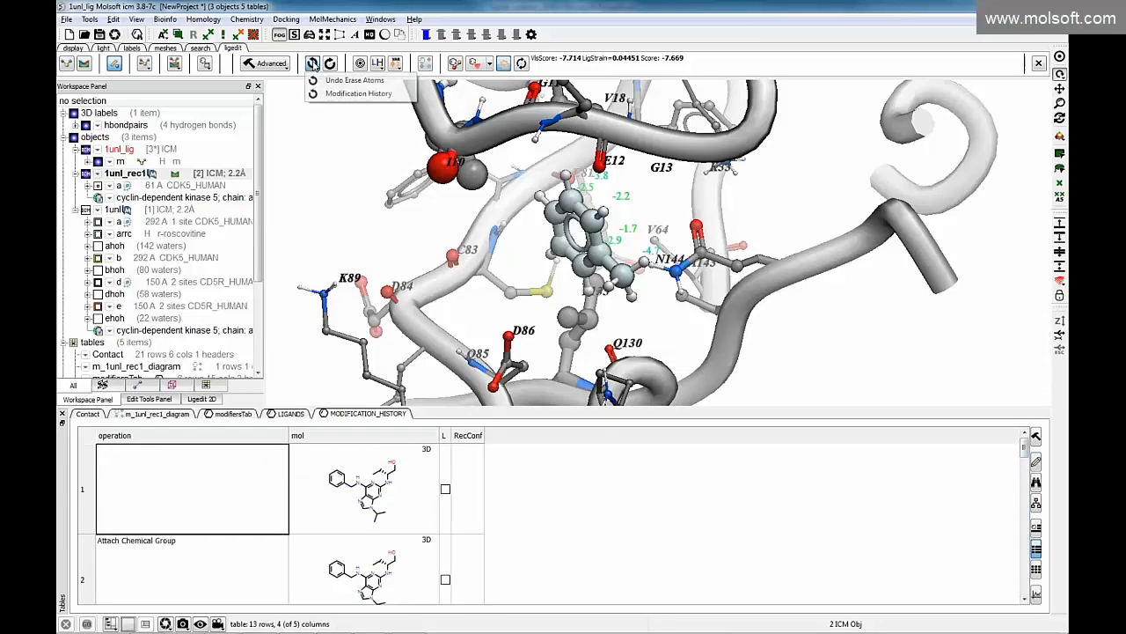
{"action": "left_click", "coordinate": [467, 484]}
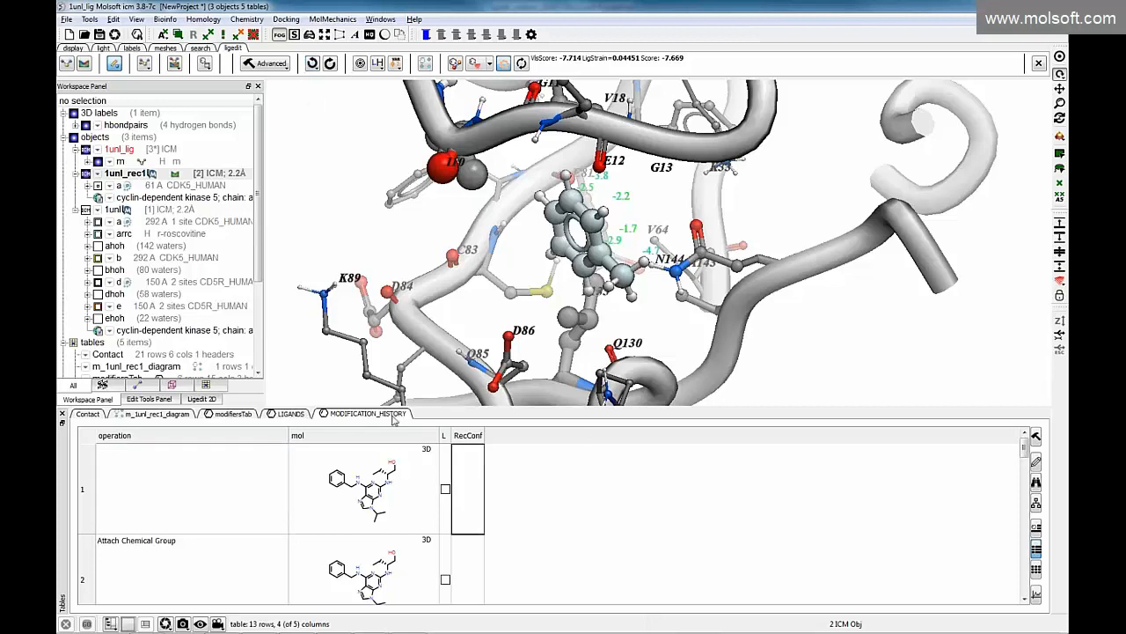
{"action": "left_click", "coordinate": [355, 508]}
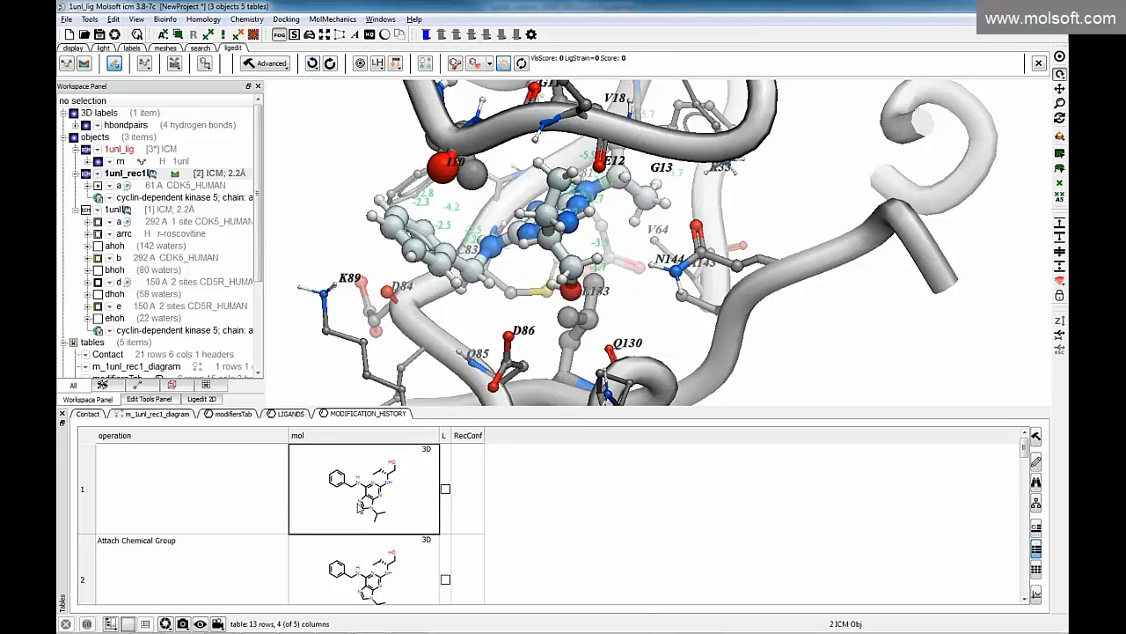
Bring up the ligand editing tools and use the torsion tool to rotate the bond joining the purine ring to the hydroxyl side chain's amine nitrogen
{"action": "mouse_move", "coordinate": [490, 306]}
{"action": "left_mouse_down"}
{"action": "mouse_move", "coordinate": [490, 338]}
{"action": "mouse_move", "coordinate": [466, 309]}
{"action": "mouse_move", "coordinate": [508, 329]}
{"action": "mouse_move", "coordinate": [459, 295]}
{"action": "mouse_move", "coordinate": [500, 300]}
{"action": "left_mouse_up"}
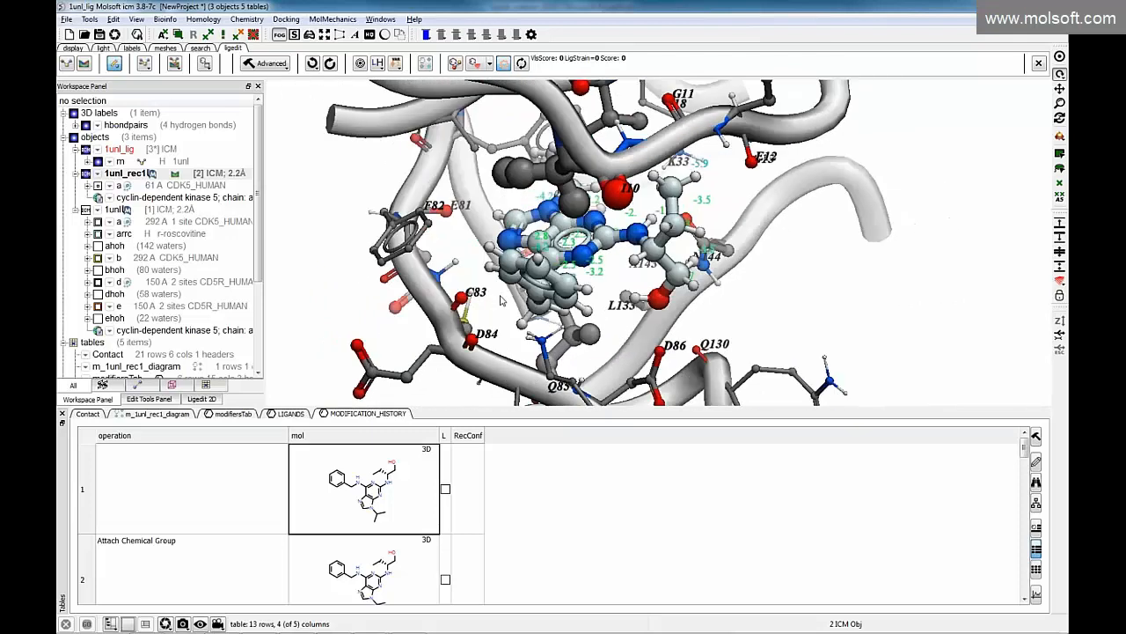
{"action": "left_click_drag", "start_coordinate": [388, 275], "coordinate": [476, 274]}
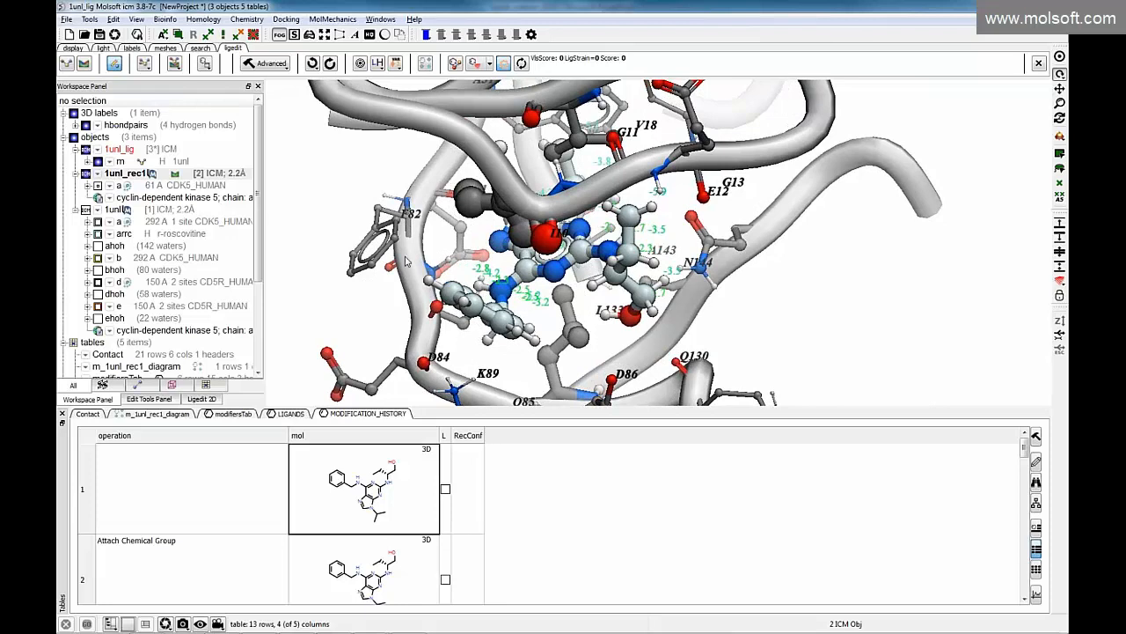
{"action": "left_click", "coordinate": [114, 64]}
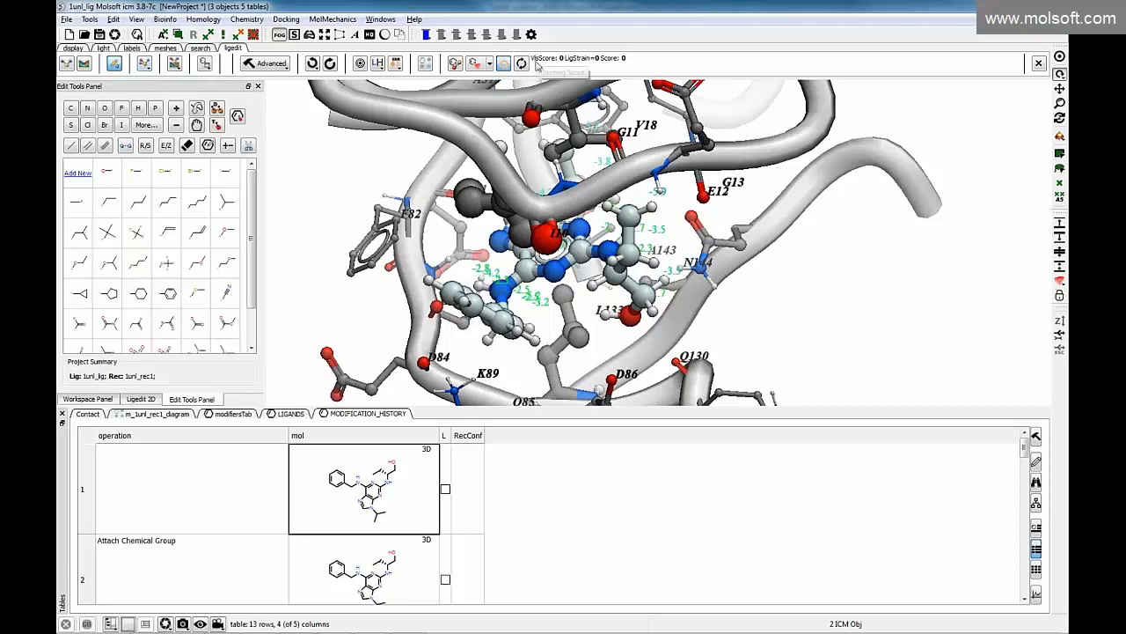
{"action": "left_click_drag", "start_coordinate": [545, 318], "coordinate": [606, 306]}
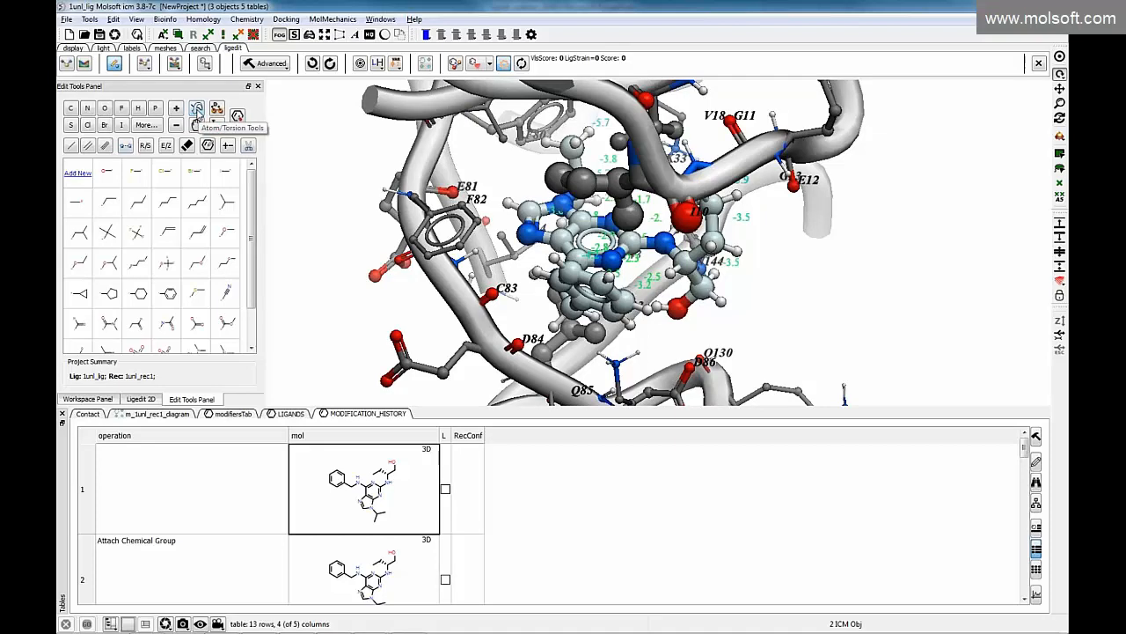
{"action": "left_click", "coordinate": [197, 109]}
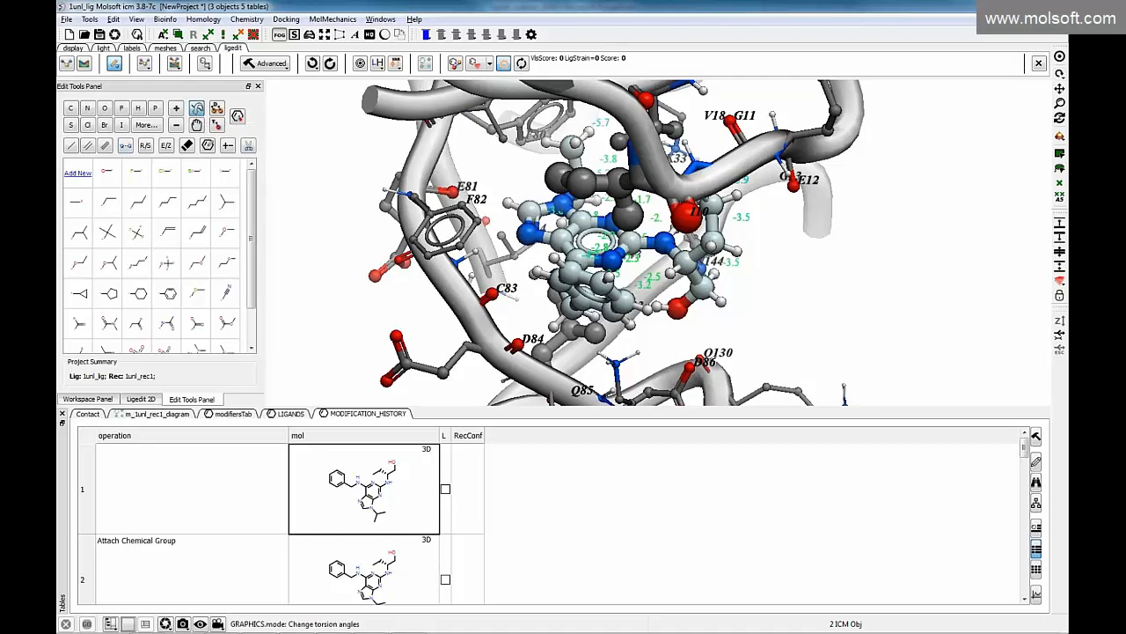
{"action": "left_click_drag", "start_coordinate": [294, 287], "coordinate": [294, 208]}
{"action": "mouse_move", "coordinate": [851, 307]}
{"action": "left_mouse_down"}
{"action": "mouse_move", "coordinate": [879, 310]}
{"action": "mouse_move", "coordinate": [867, 309]}
{"action": "left_mouse_up"}
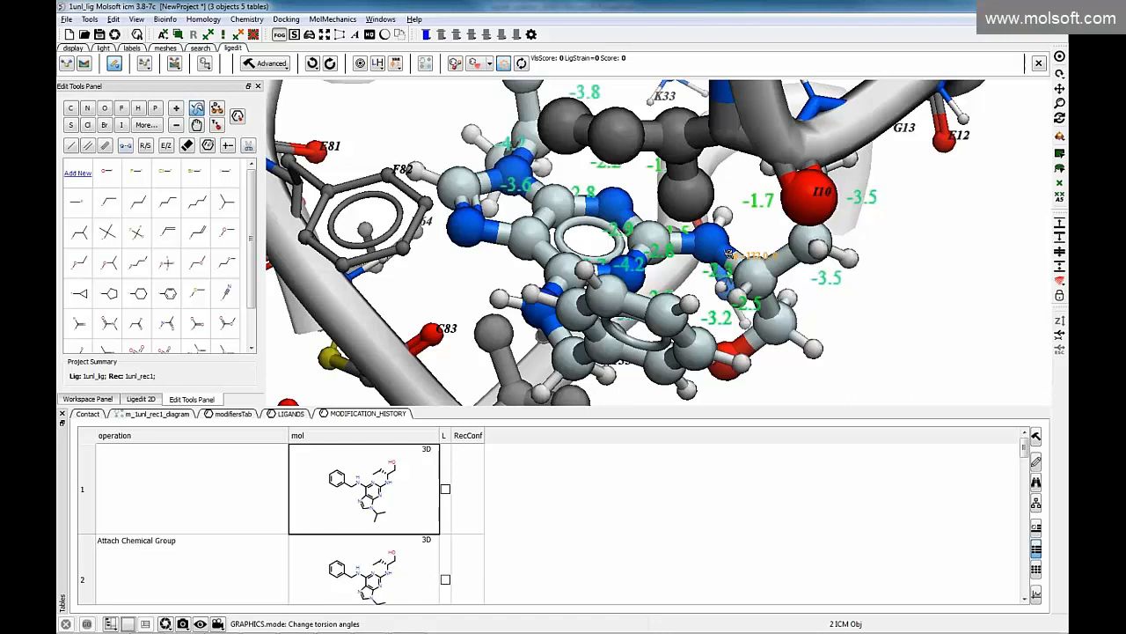
{"action": "left_click_drag", "start_coordinate": [729, 254], "coordinate": [794, 274]}
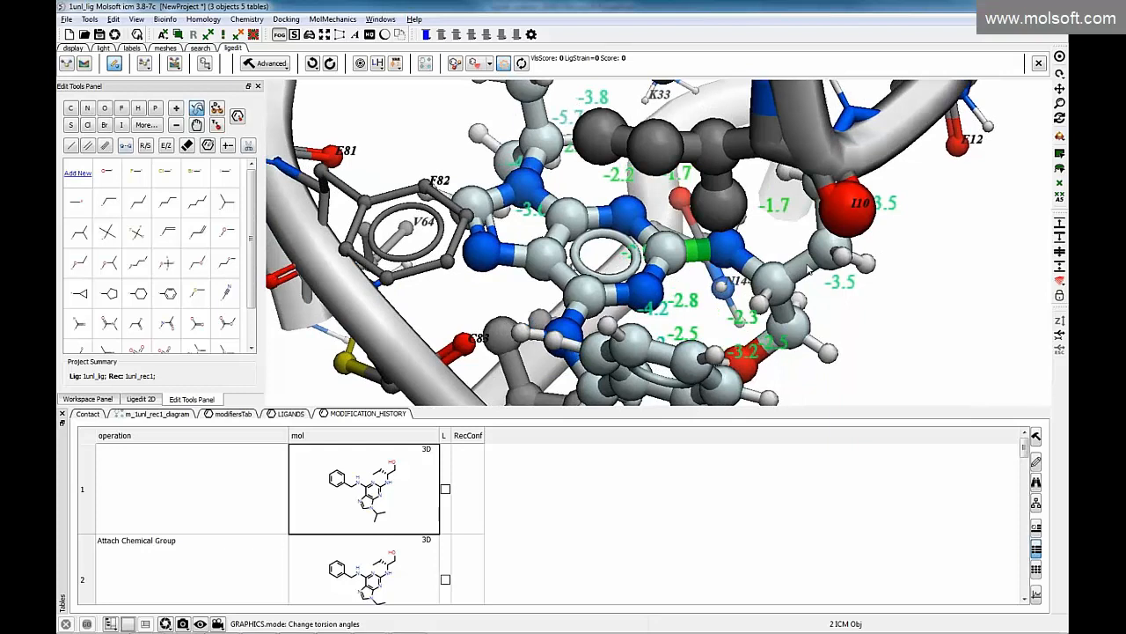
{"action": "left_click_drag", "start_coordinate": [707, 253], "coordinate": [683, 261]}
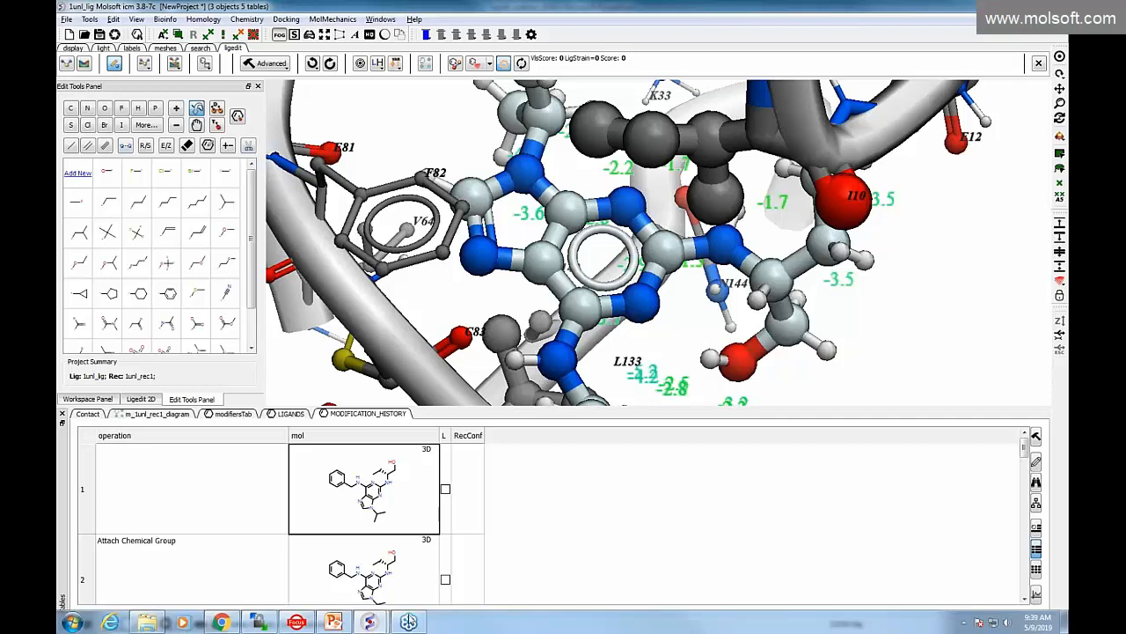
Switch to the PowerPoint presentation and show the "Ligand Docking / Minimization" slide full screen
{"action": "left_click", "coordinate": [332, 622]}
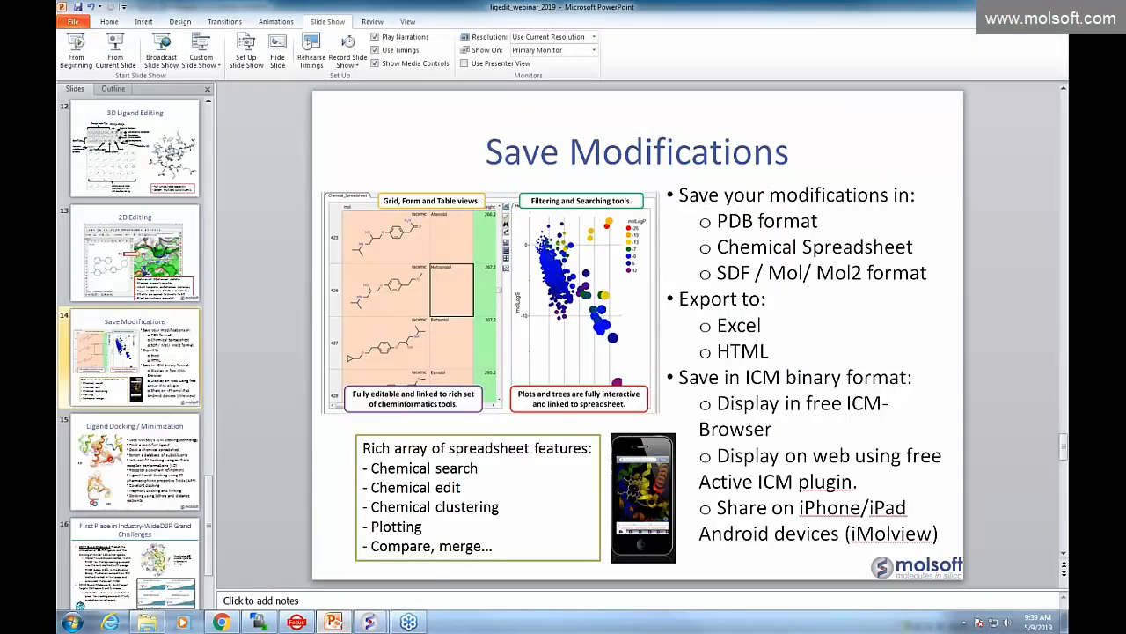
{"action": "left_click", "coordinate": [156, 492]}
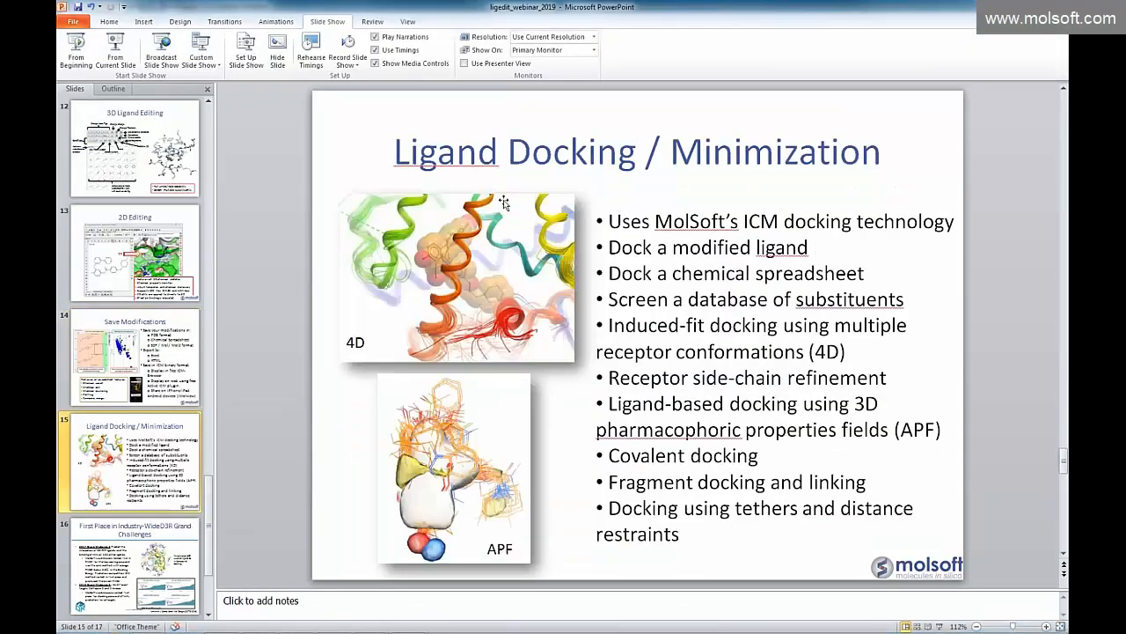
{"action": "left_click", "coordinate": [115, 48]}
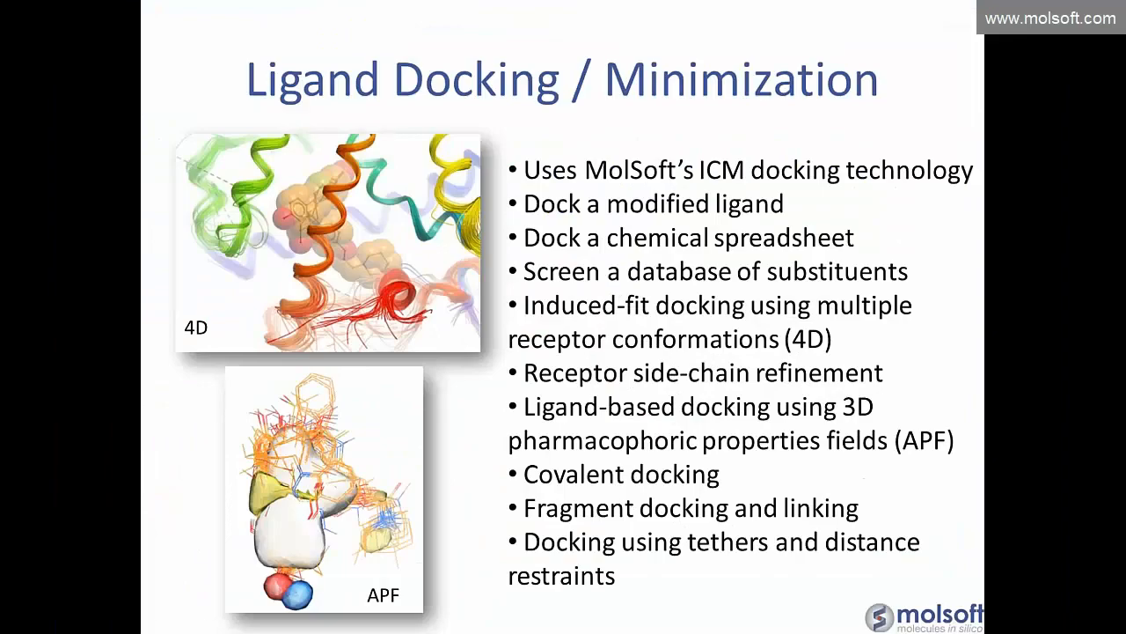
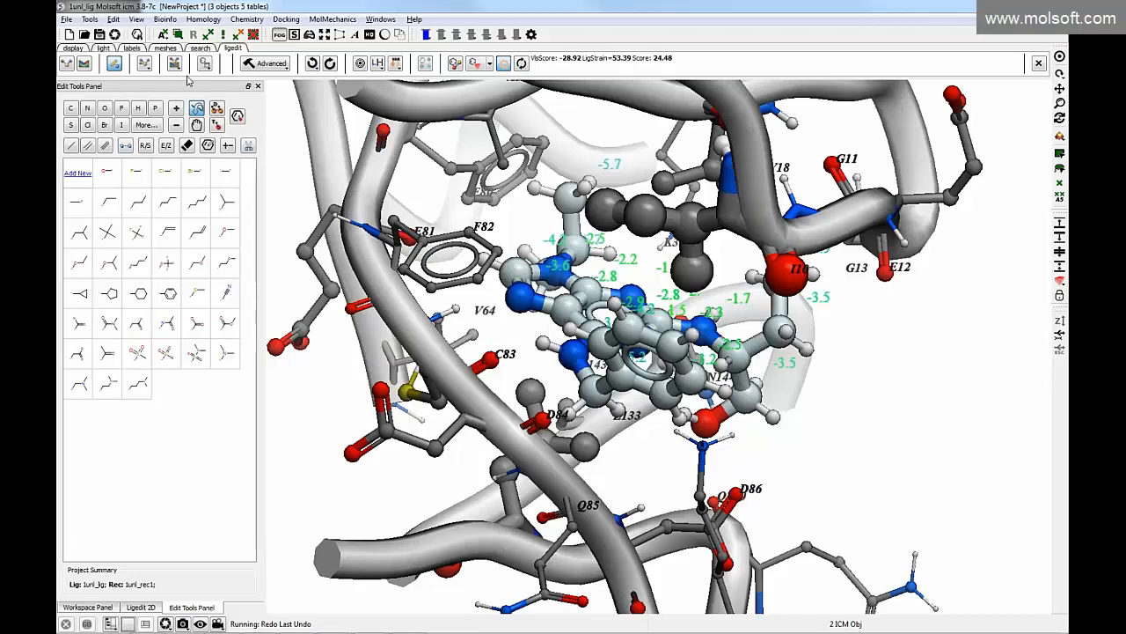
Back in ICM, minimize the edited ligand in the soft grid, dock it into the receptor and enlarge the 3D view
{"action": "left_click", "coordinate": [145, 64]}
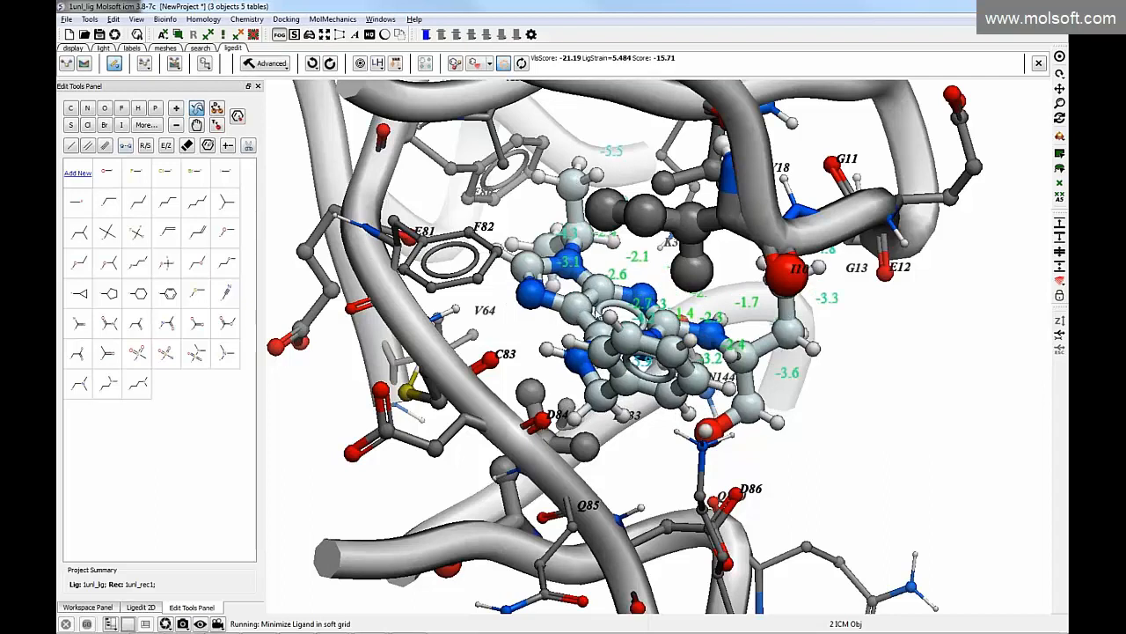
{"action": "left_click", "coordinate": [175, 66]}
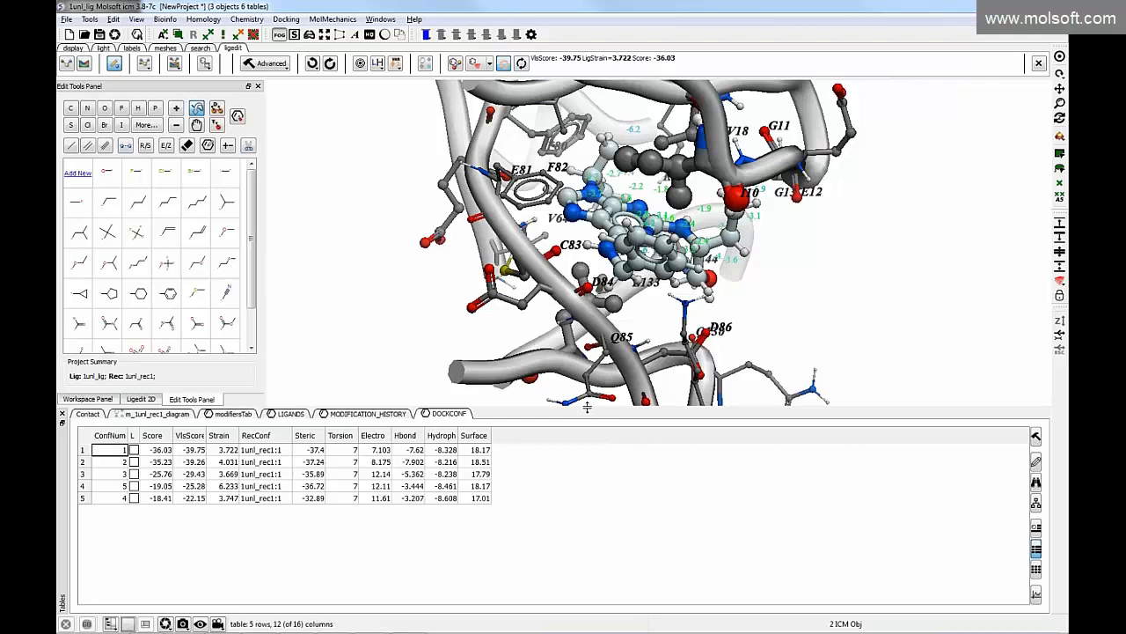
{"action": "left_click_drag", "start_coordinate": [592, 406], "coordinate": [594, 484]}
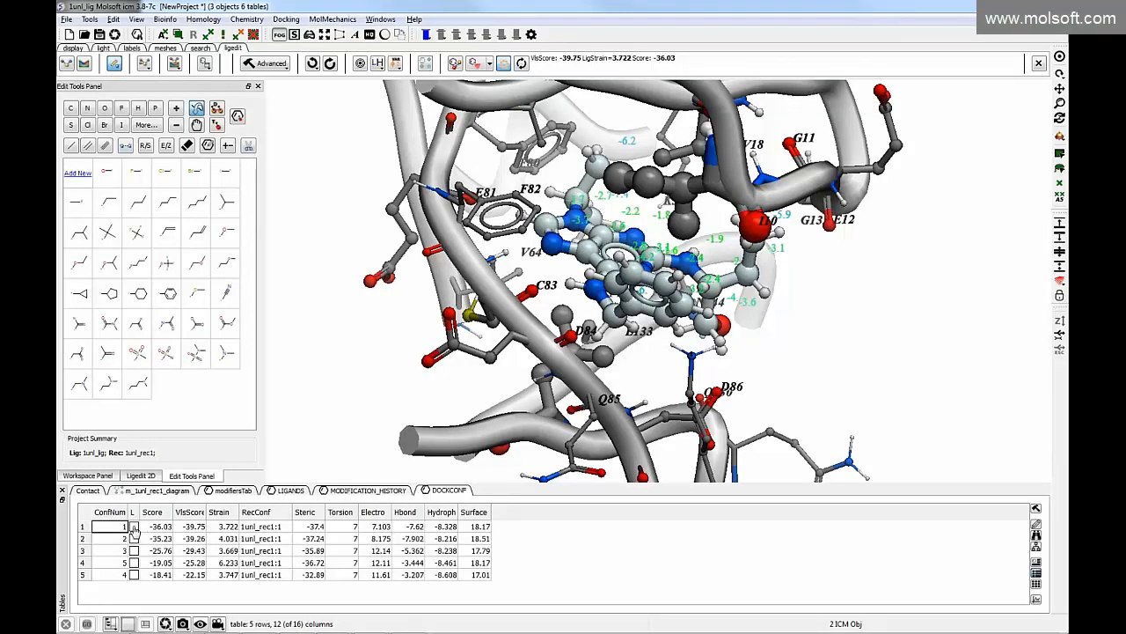
Overlay docked conformations 1, 2 and 3 from the docking results in the binding pocket
{"action": "left_click", "coordinate": [134, 526]}
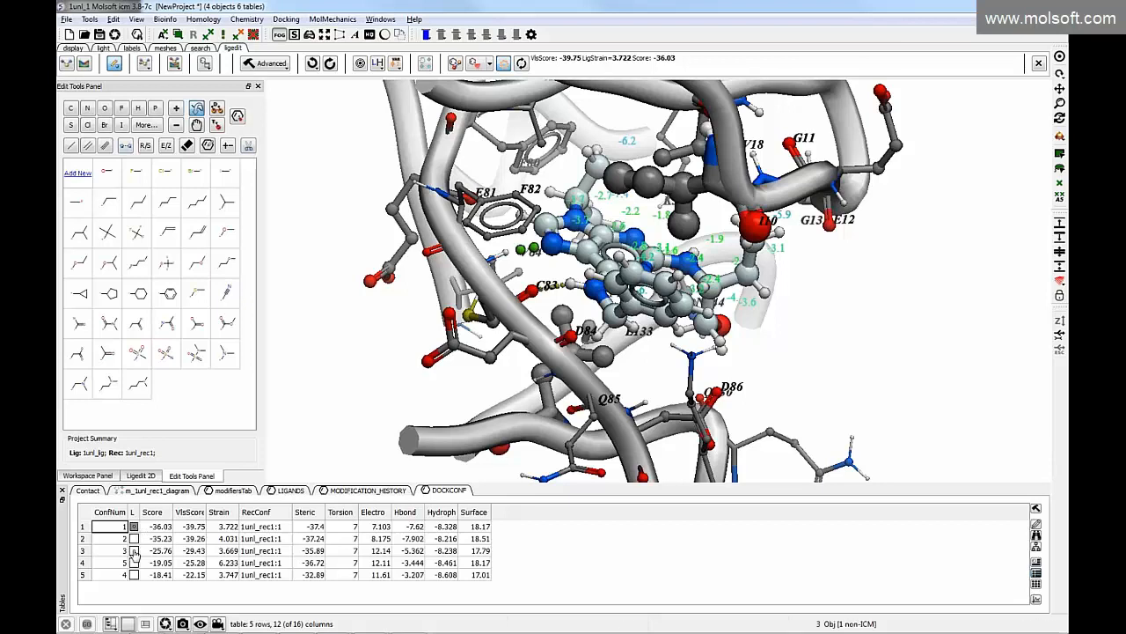
{"action": "left_click", "coordinate": [134, 538]}
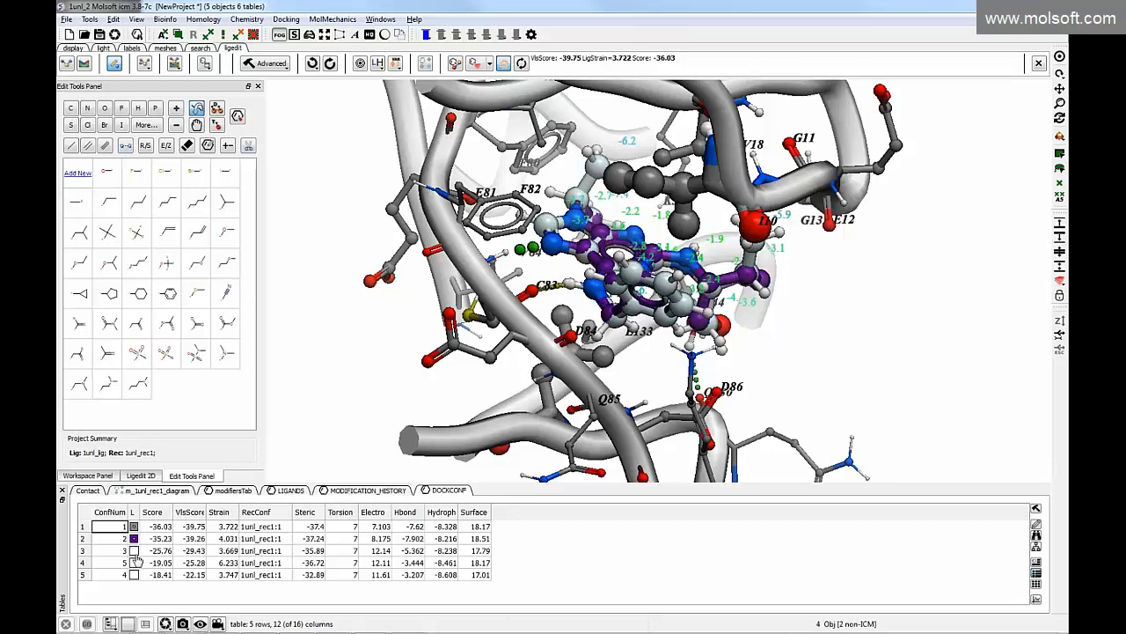
{"action": "left_click", "coordinate": [133, 551]}
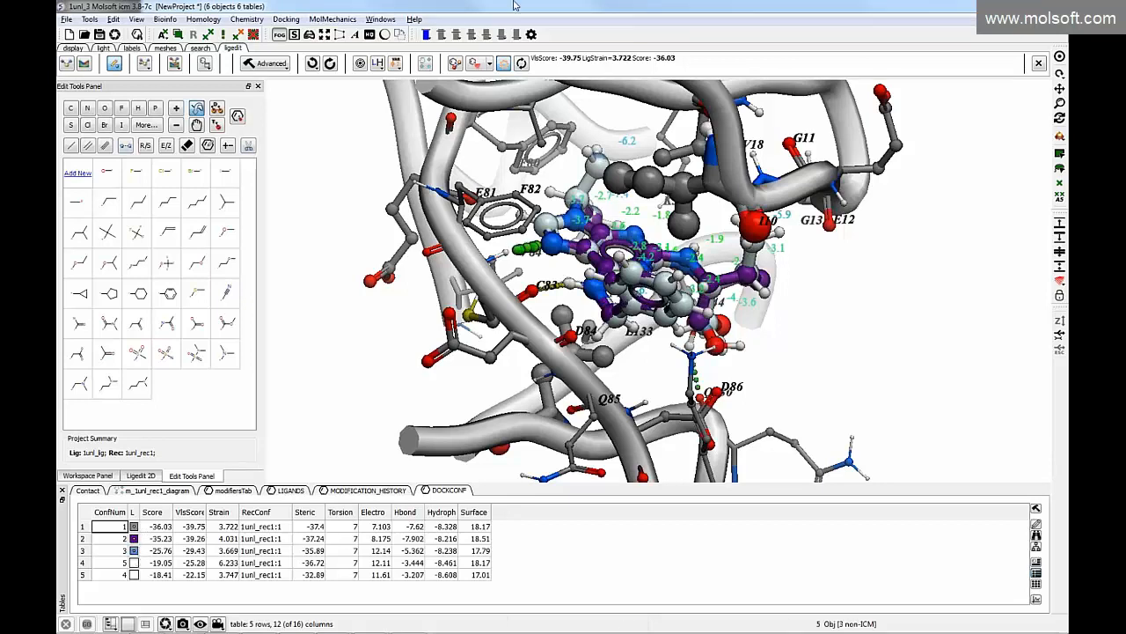
{"action": "left_click", "coordinate": [356, 34]}
{"action": "left_click_drag", "start_coordinate": [299, 292], "coordinate": [291, 269]}
{"action": "left_click_drag", "start_coordinate": [342, 307], "coordinate": [326, 318]}
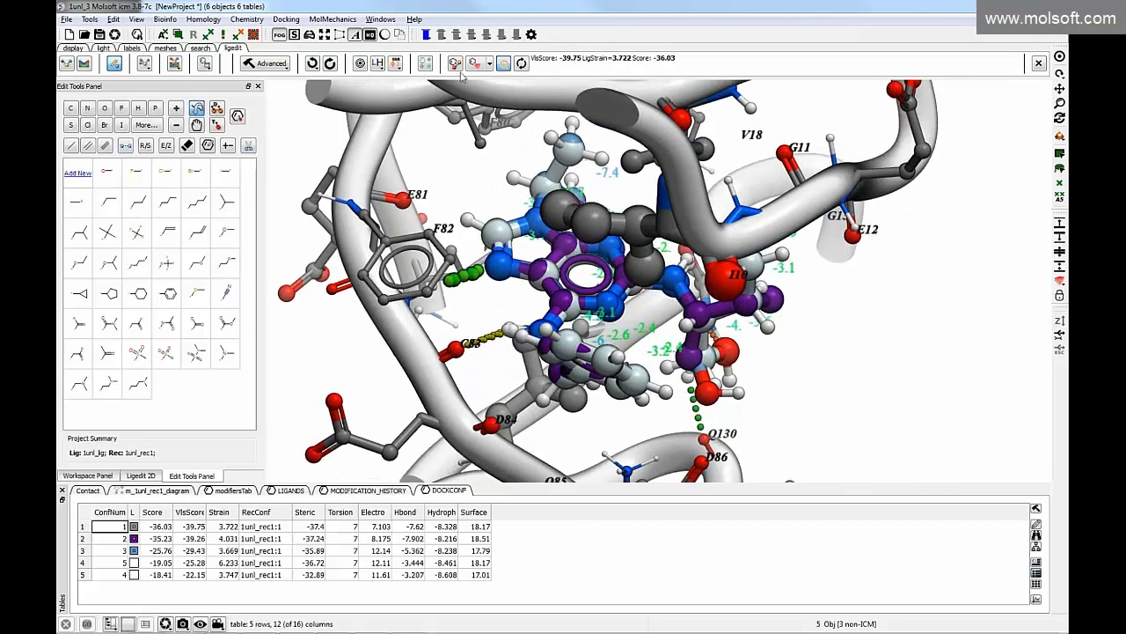
Hide the atomic energy circles around the ligand and overlay docked conformations 5 and 4 as well
{"action": "left_click", "coordinate": [501, 65]}
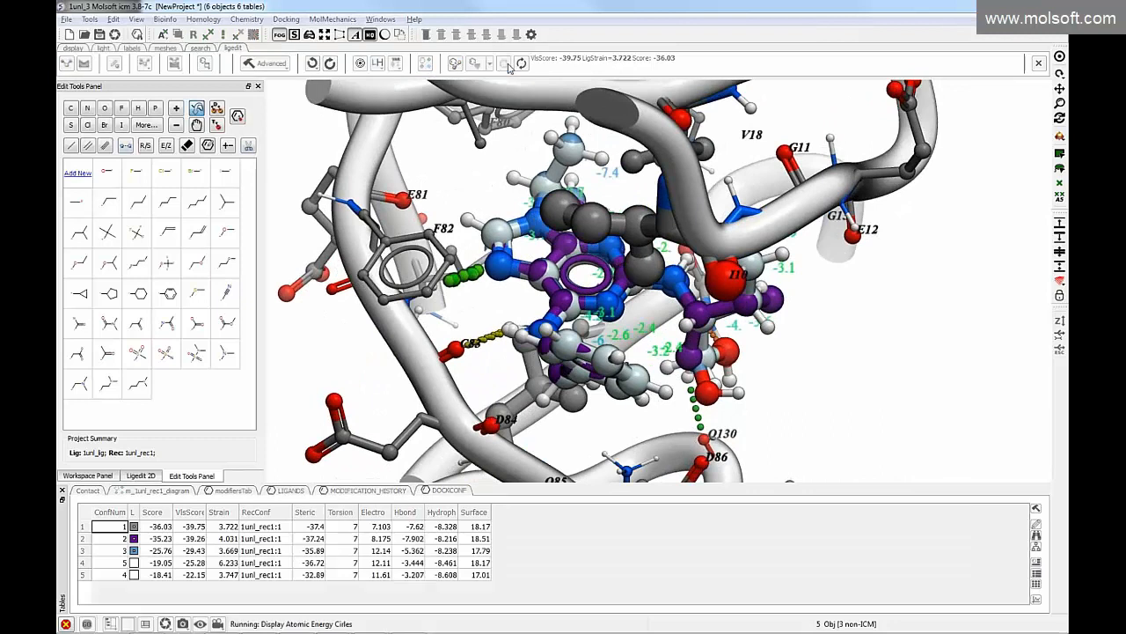
{"action": "left_click_drag", "start_coordinate": [762, 369], "coordinate": [792, 380]}
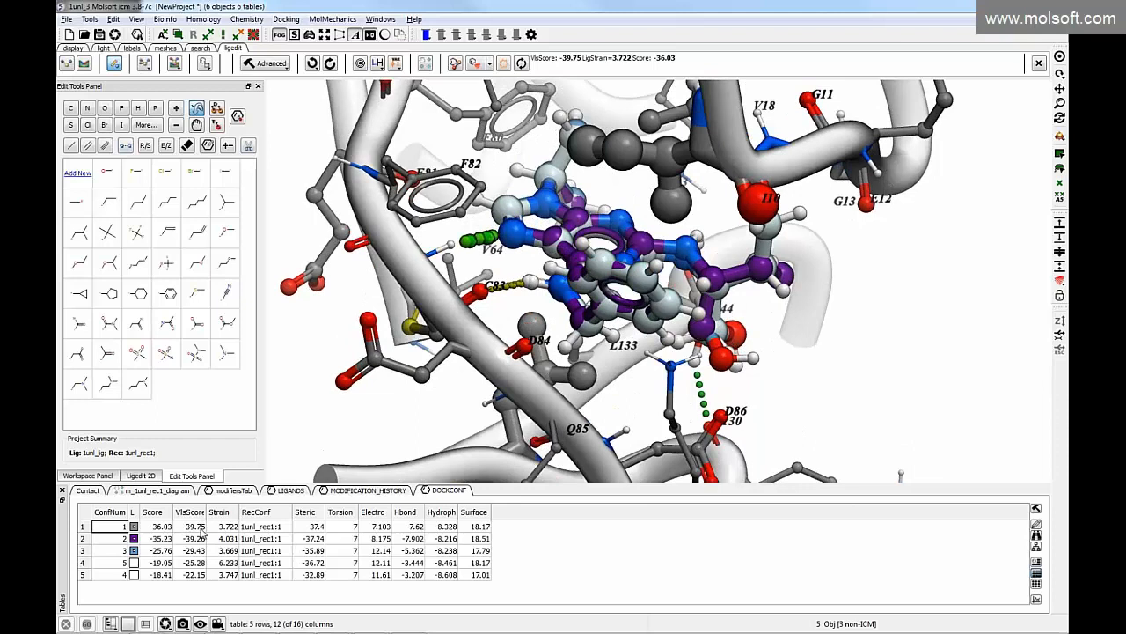
{"action": "left_click", "coordinate": [133, 563]}
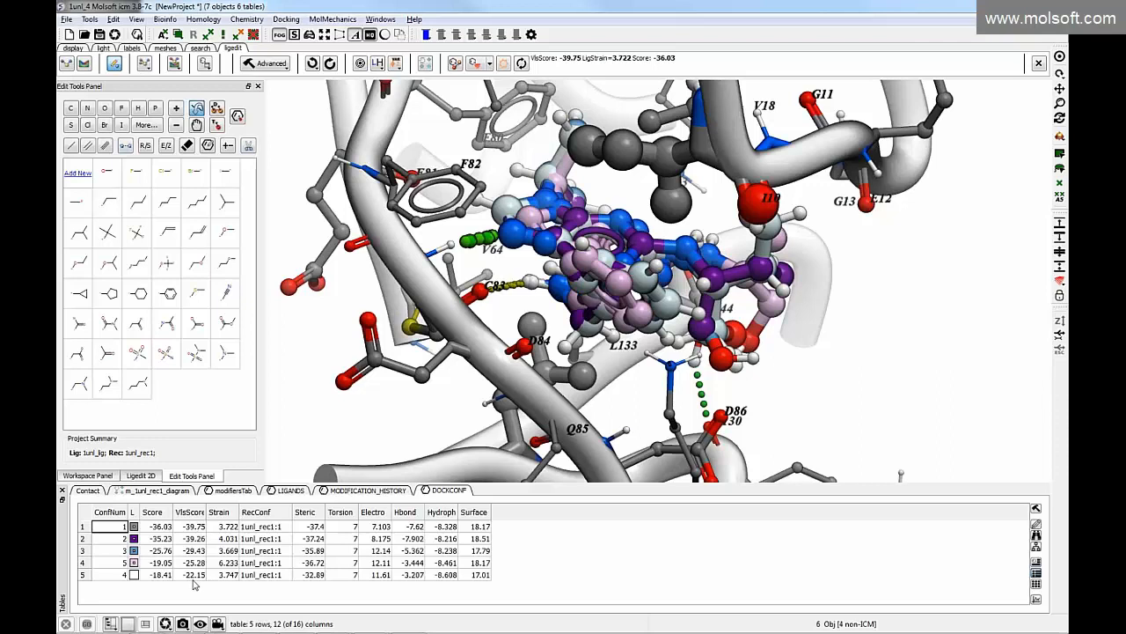
{"action": "left_click", "coordinate": [134, 575]}
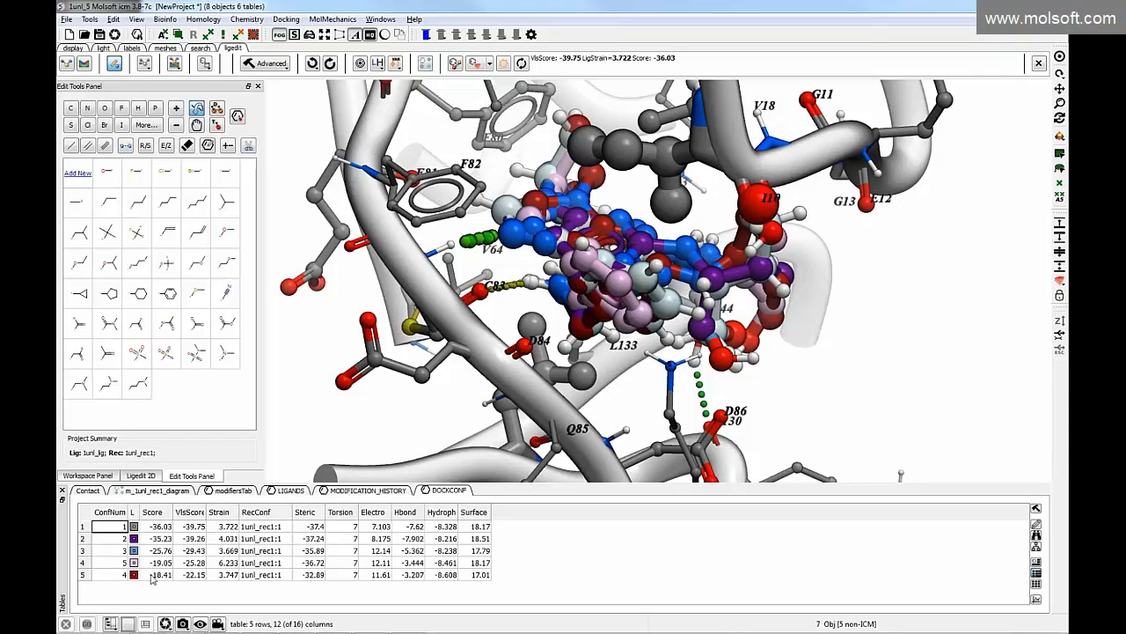
{"action": "mouse_move", "coordinate": [779, 408]}
{"action": "left_mouse_down"}
{"action": "mouse_move", "coordinate": [724, 413]}
{"action": "mouse_move", "coordinate": [770, 417]}
{"action": "left_mouse_up"}
Hide docked conformations 4, 5, 3 and 2 so that only conformation 1 is displayed
{"action": "left_click", "coordinate": [133, 575]}
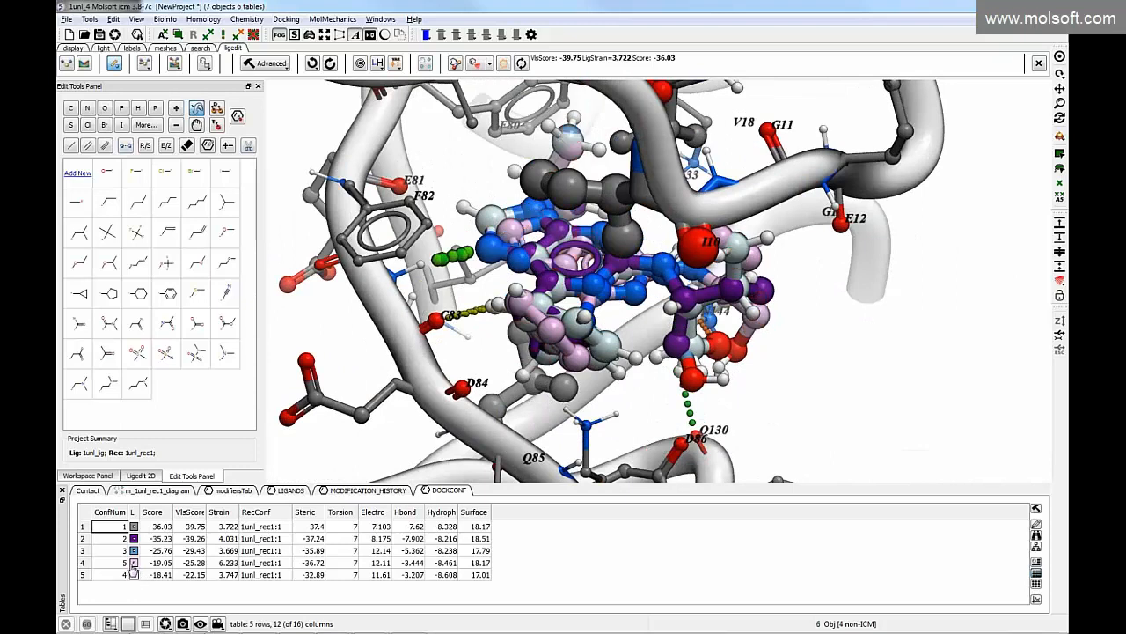
{"action": "left_click", "coordinate": [132, 562]}
{"action": "left_click", "coordinate": [133, 550]}
{"action": "left_click", "coordinate": [133, 538]}
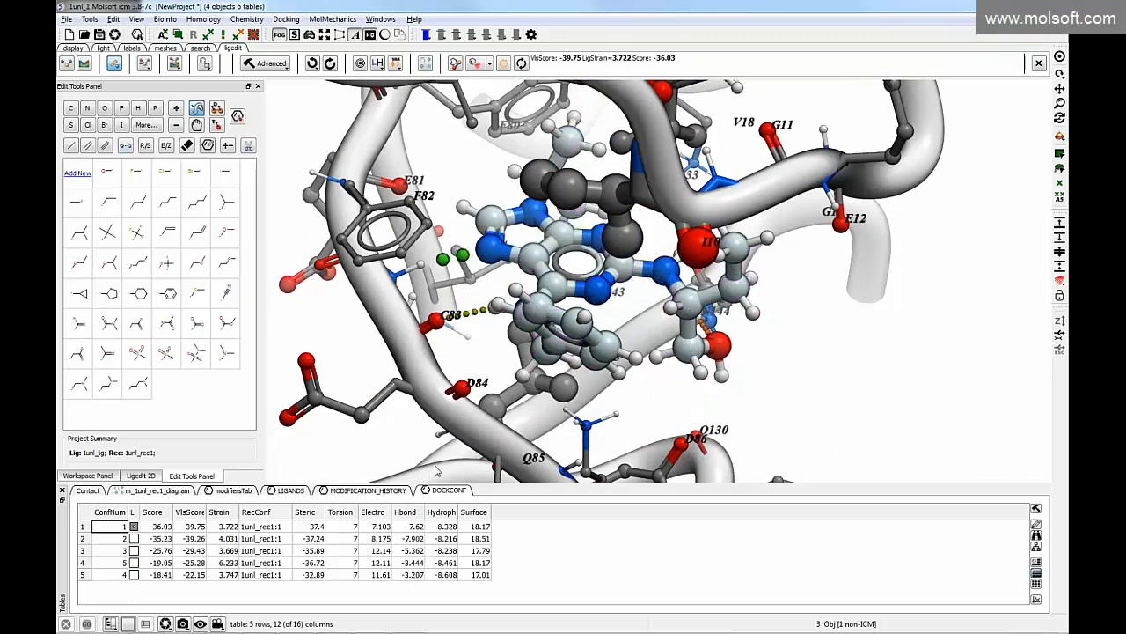
{"action": "mouse_move", "coordinate": [582, 396]}
{"action": "left_mouse_down"}
{"action": "mouse_move", "coordinate": [603, 398]}
{"action": "mouse_move", "coordinate": [579, 390]}
{"action": "left_mouse_up"}
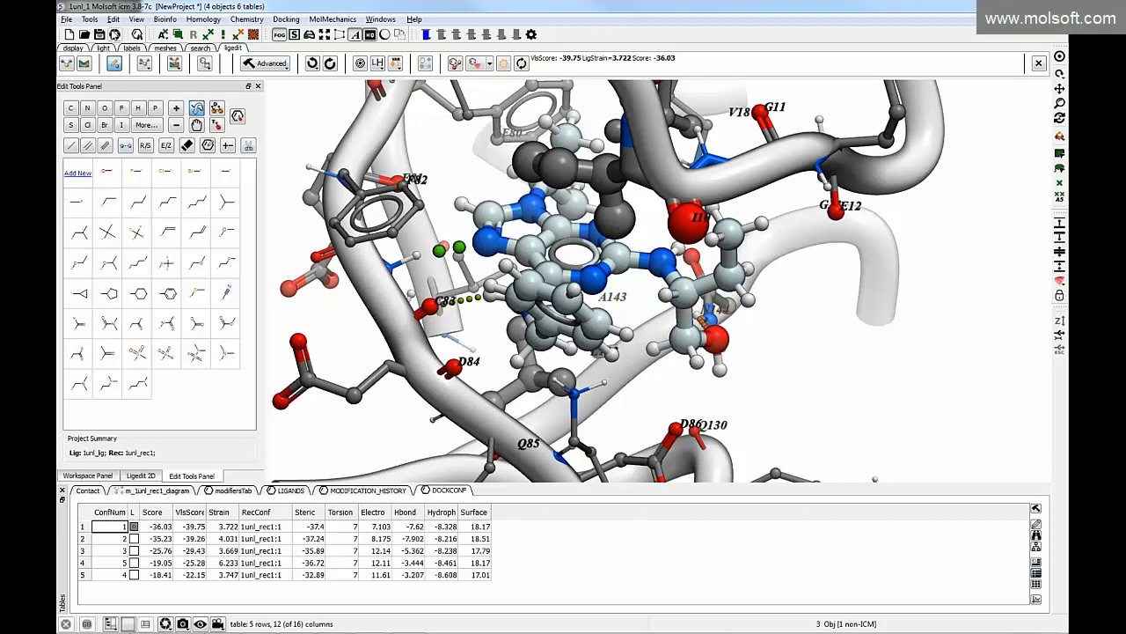
{"action": "left_click", "coordinate": [67, 19]}
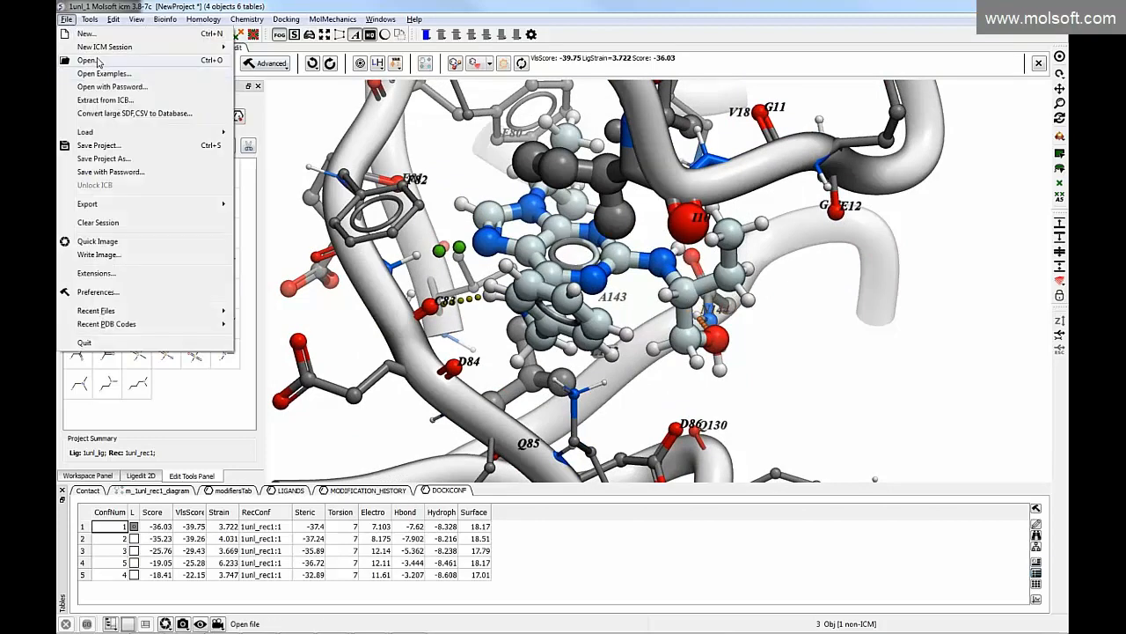
{"action": "left_click", "coordinate": [437, 193]}
{"action": "left_click", "coordinate": [275, 64]}
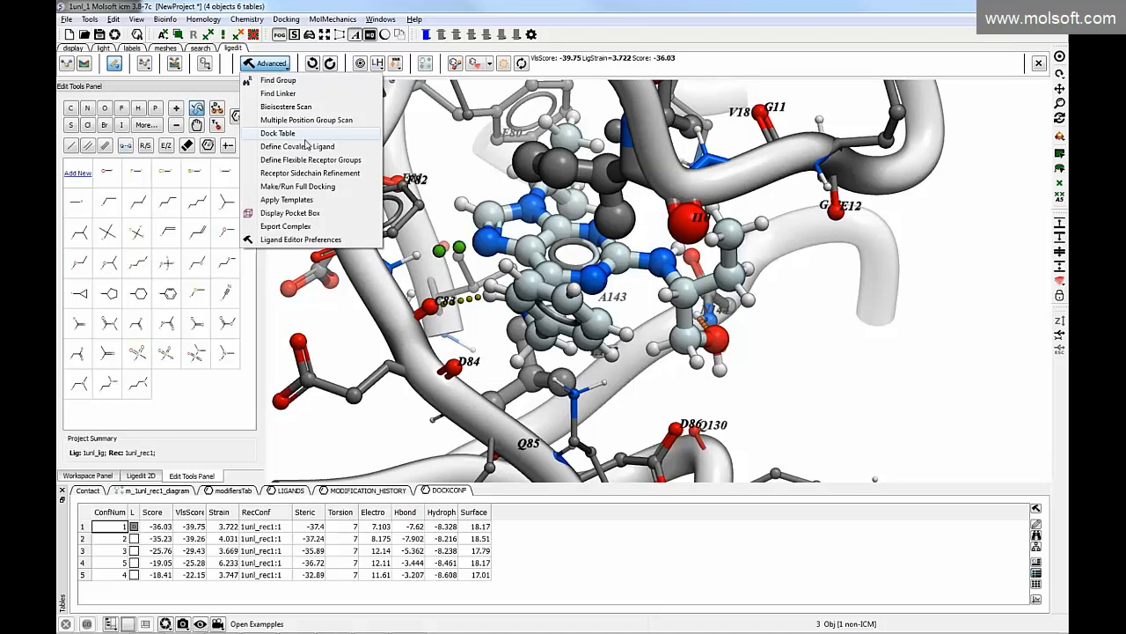
{"action": "left_click", "coordinate": [533, 582]}
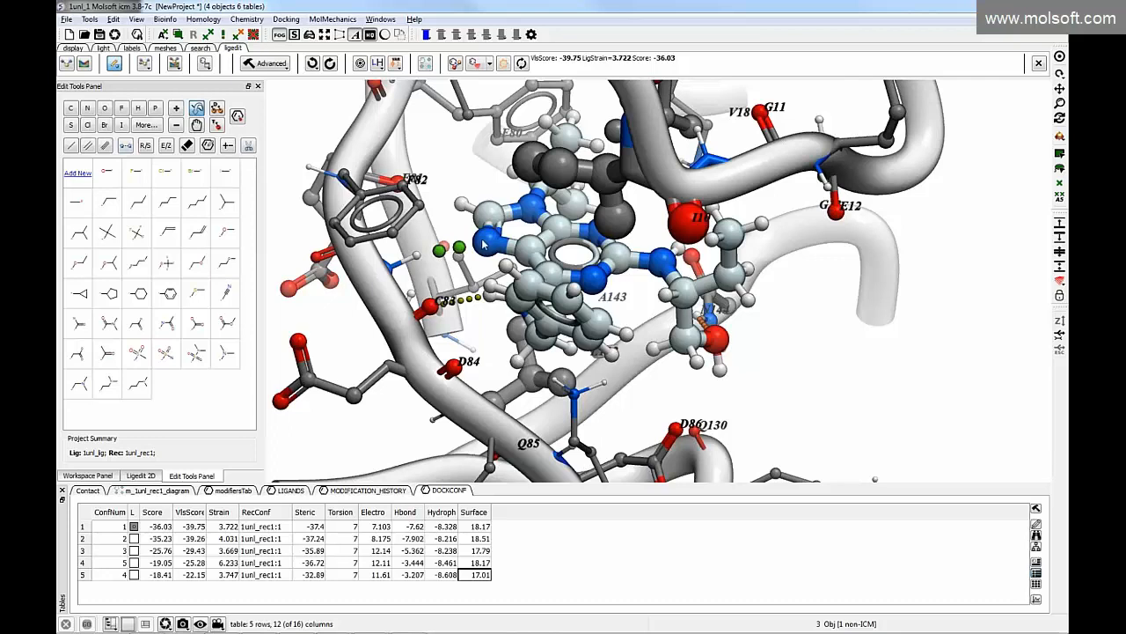
{"action": "left_click_drag", "start_coordinate": [510, 271], "coordinate": [459, 165]}
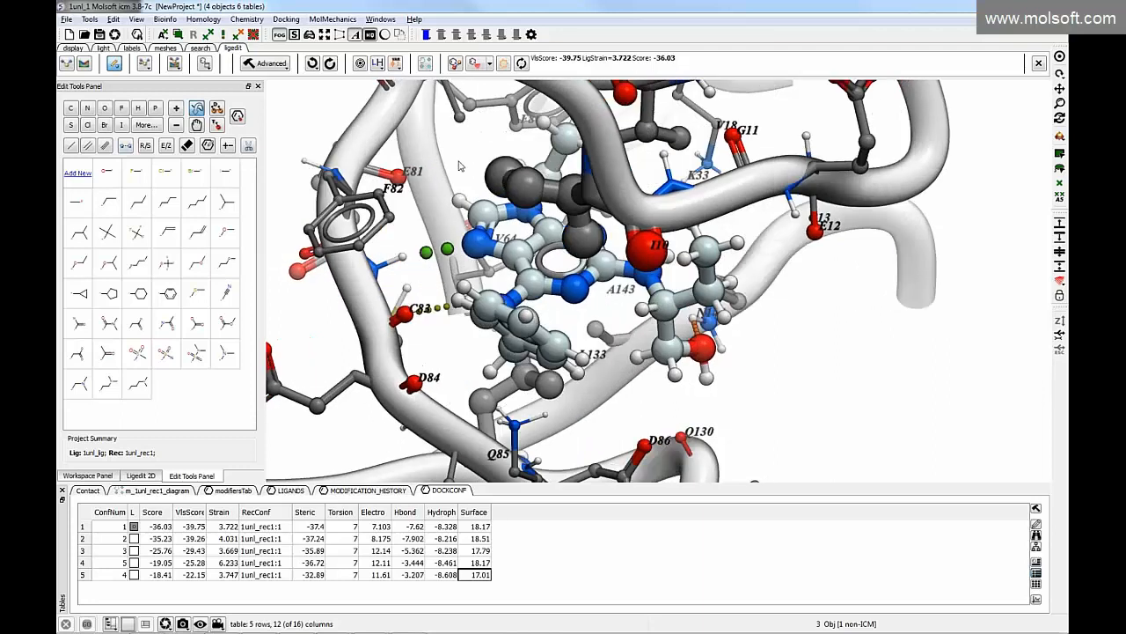
{"action": "left_click", "coordinate": [287, 20]}
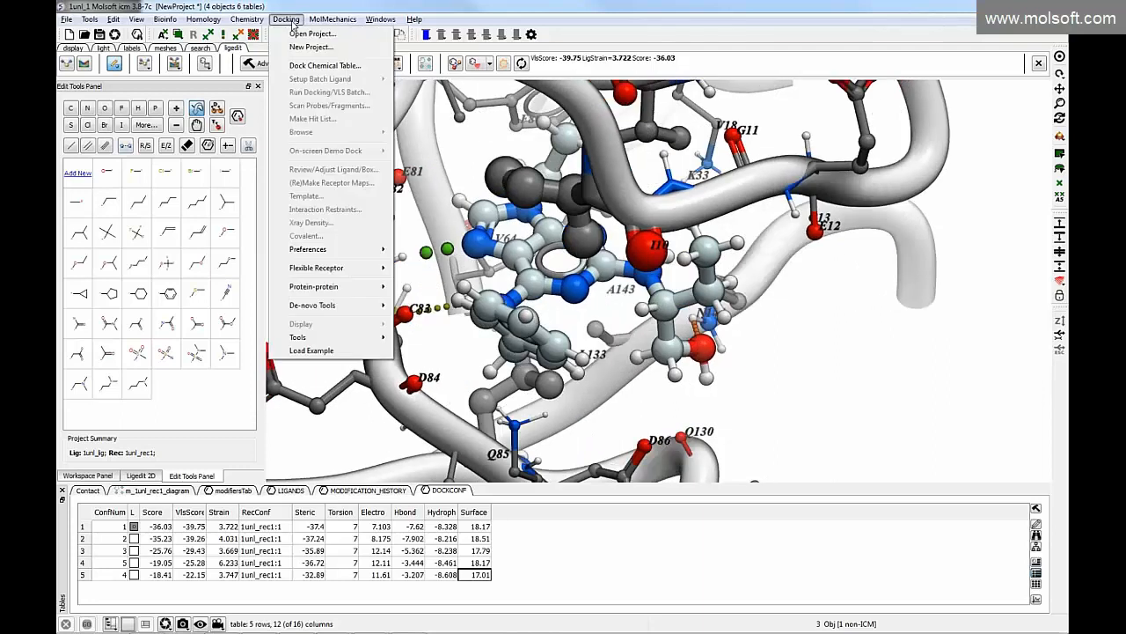
{"action": "mouse_move", "coordinate": [248, 19]}
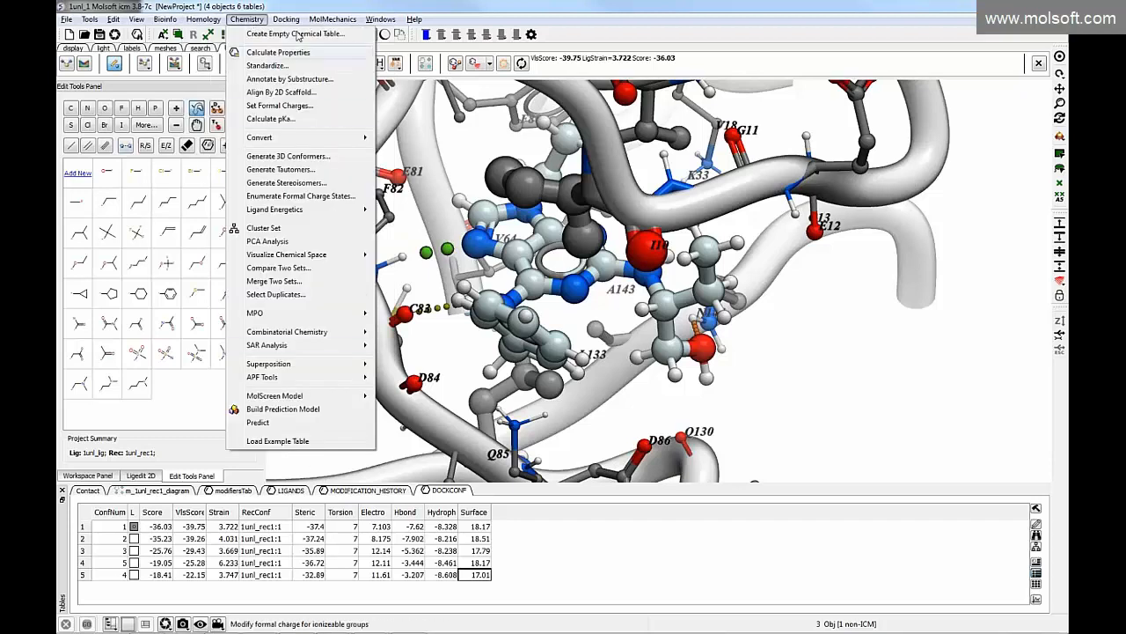
{"action": "mouse_move", "coordinate": [287, 21]}
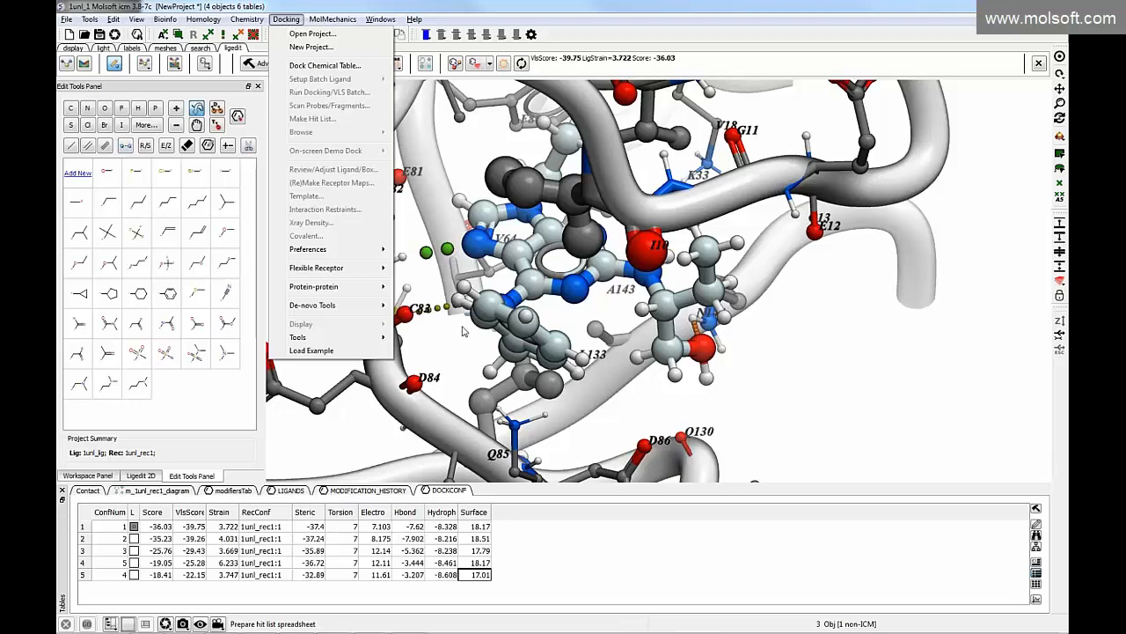
{"action": "left_click", "coordinate": [511, 330]}
{"action": "left_click_drag", "start_coordinate": [581, 318], "coordinate": [550, 295]}
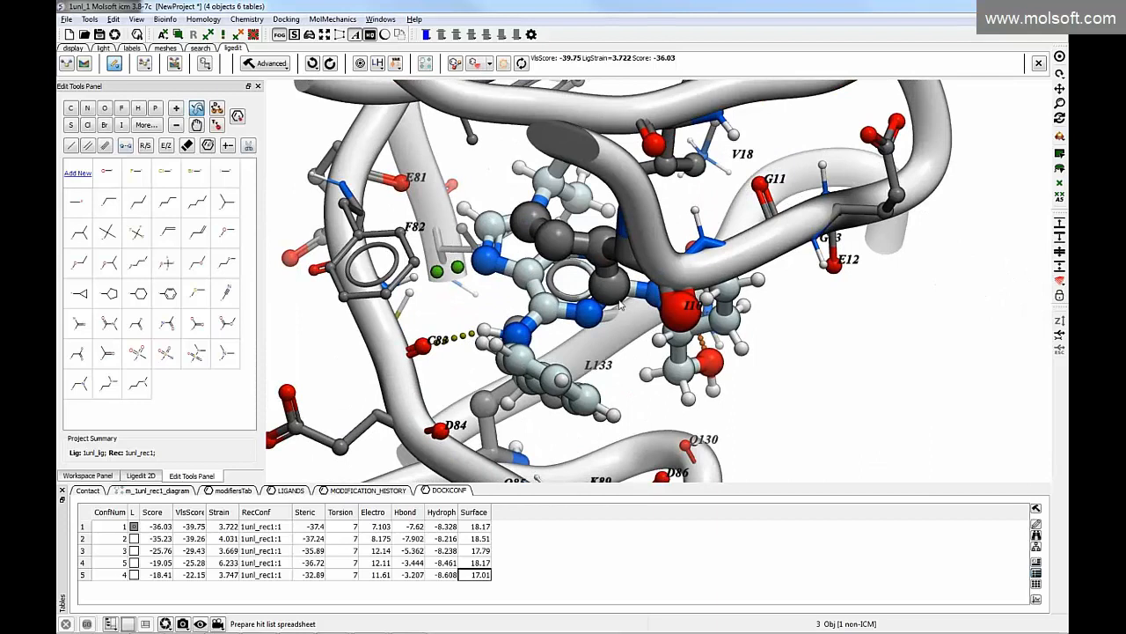
{"action": "mouse_move", "coordinate": [459, 327]}
{"action": "left_mouse_down"}
{"action": "mouse_move", "coordinate": [458, 291]}
{"action": "mouse_move", "coordinate": [459, 309]}
{"action": "left_mouse_up"}
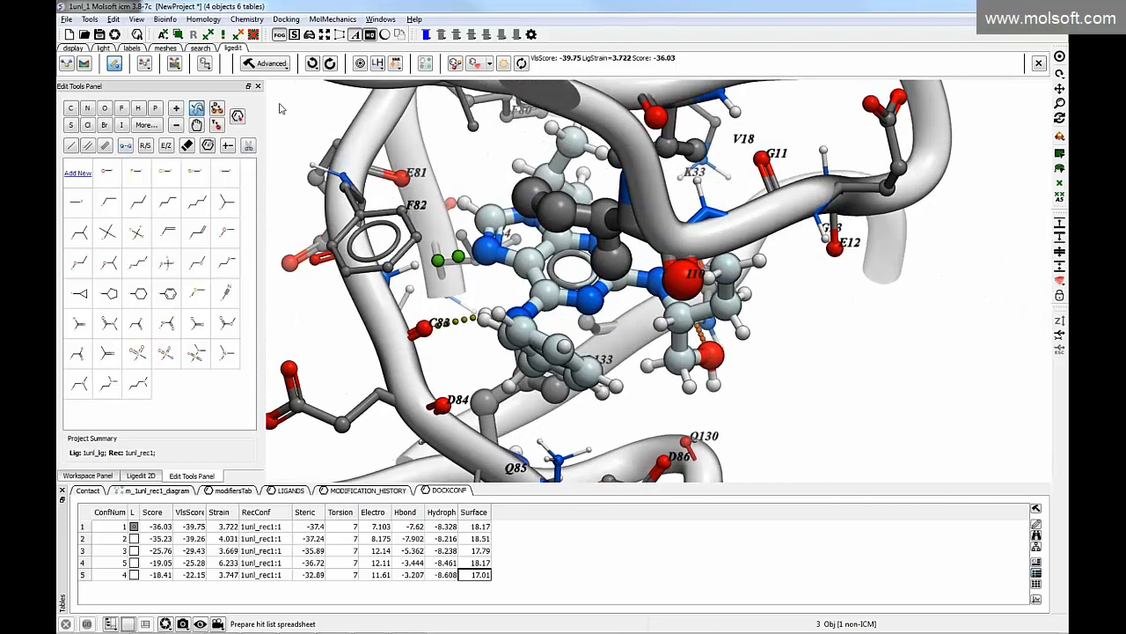
{"action": "left_click_drag", "start_coordinate": [281, 329], "coordinate": [272, 305]}
{"action": "left_click_drag", "start_coordinate": [378, 346], "coordinate": [771, 256]}
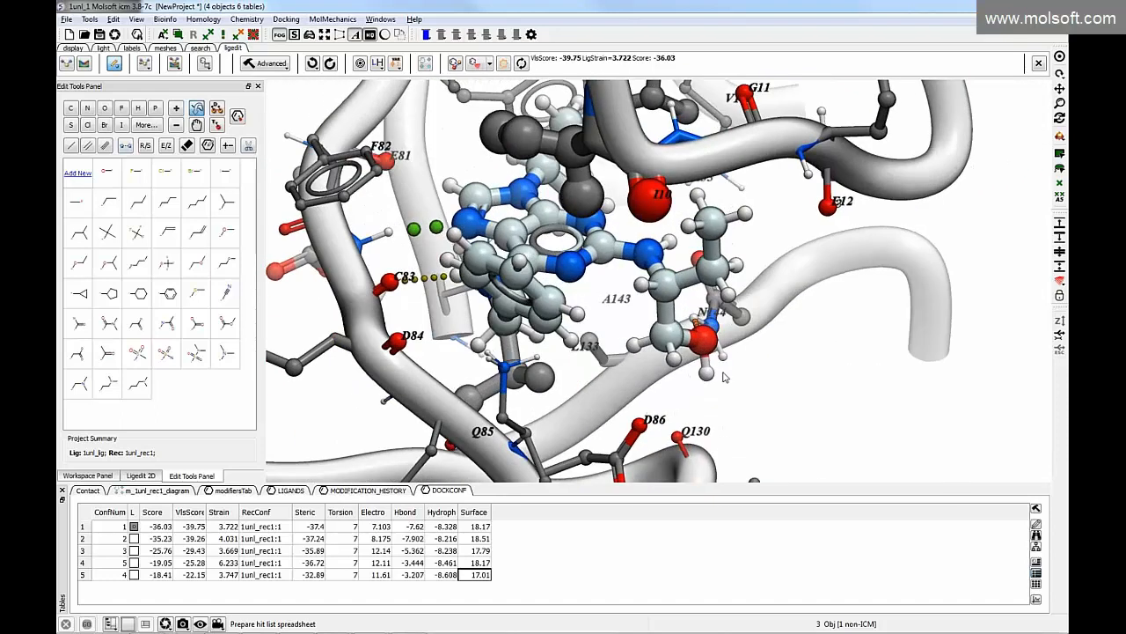
Add docking position restraints to the purine nitrogen facing C83, its neighbouring ring carbon and the benzyl-bearing amine nitrogen
{"action": "left_click_drag", "start_coordinate": [532, 327], "coordinate": [505, 269]}
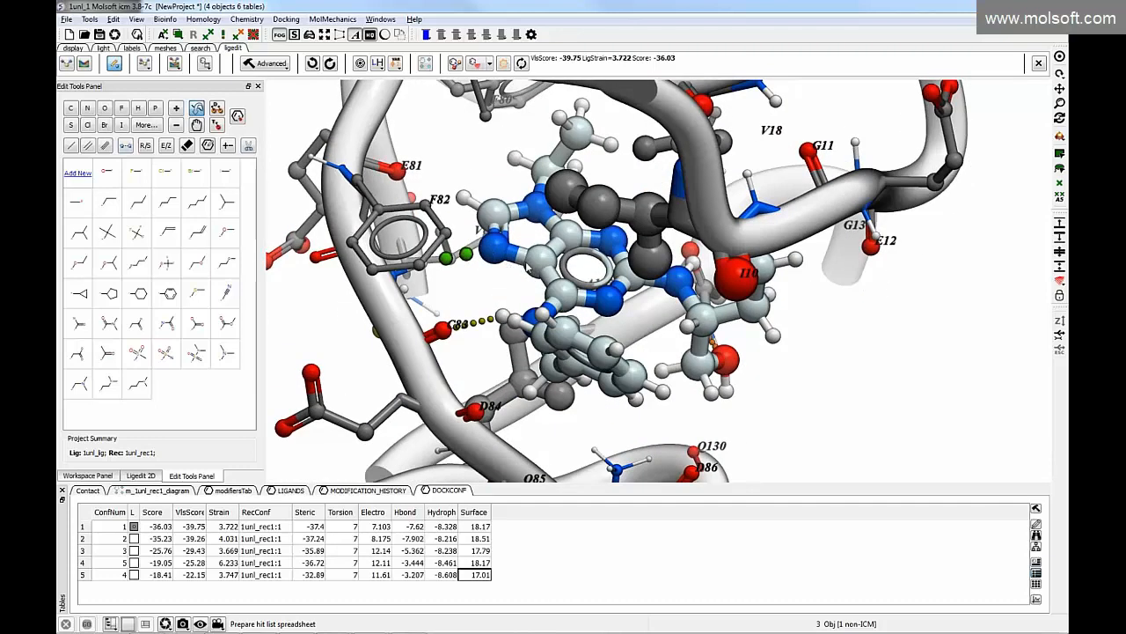
{"action": "left_click_drag", "start_coordinate": [494, 352], "coordinate": [491, 355]}
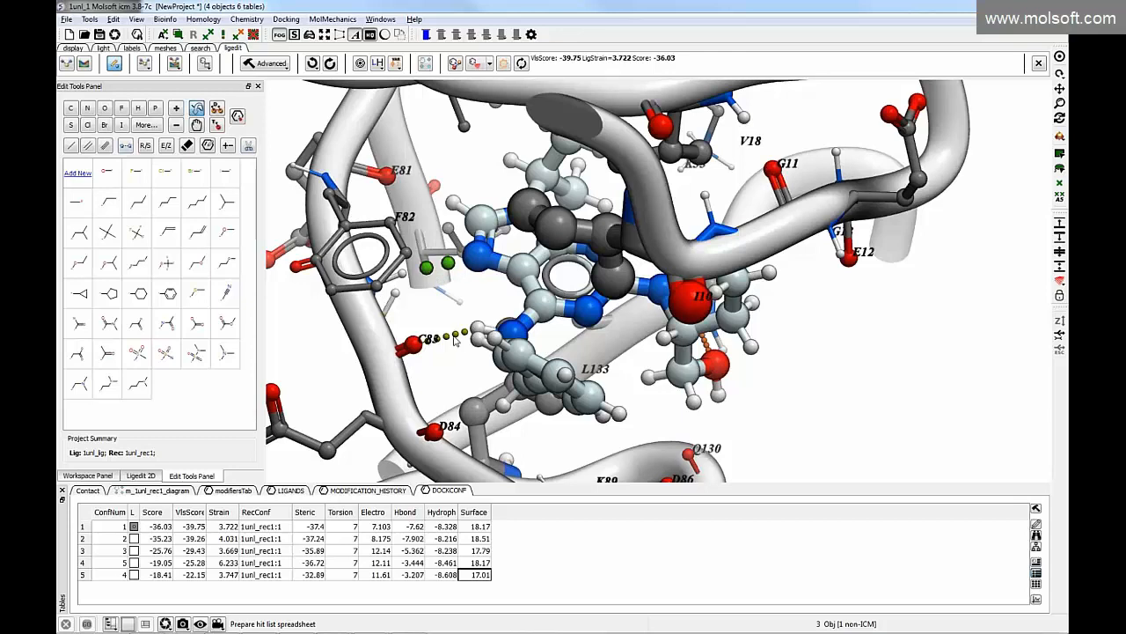
{"action": "left_click", "coordinate": [218, 126]}
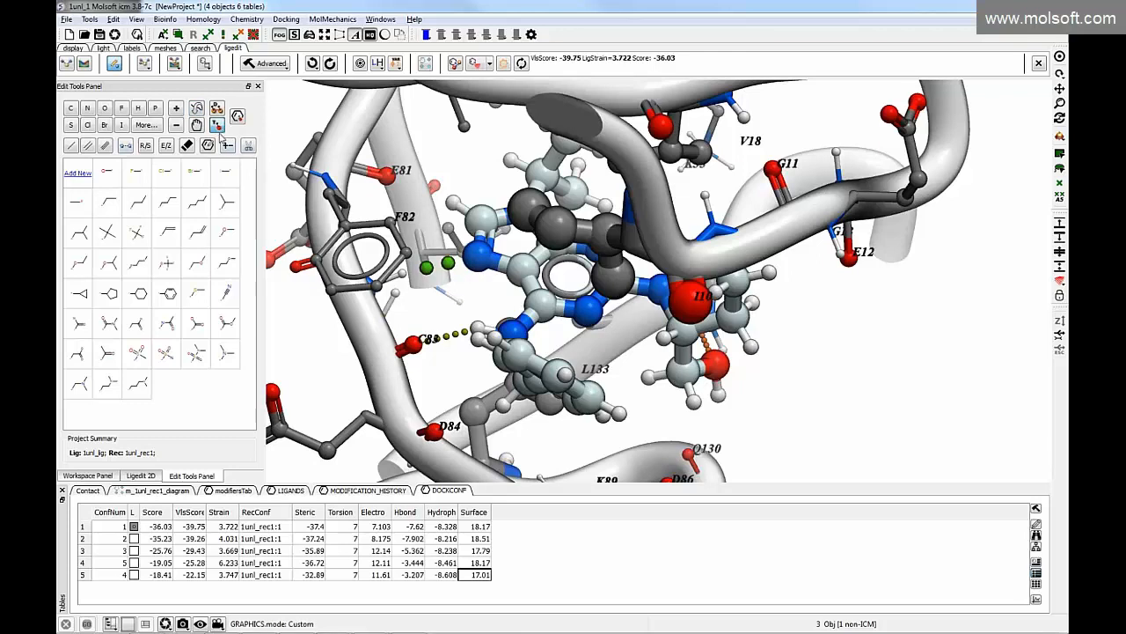
{"action": "left_click", "coordinate": [474, 258]}
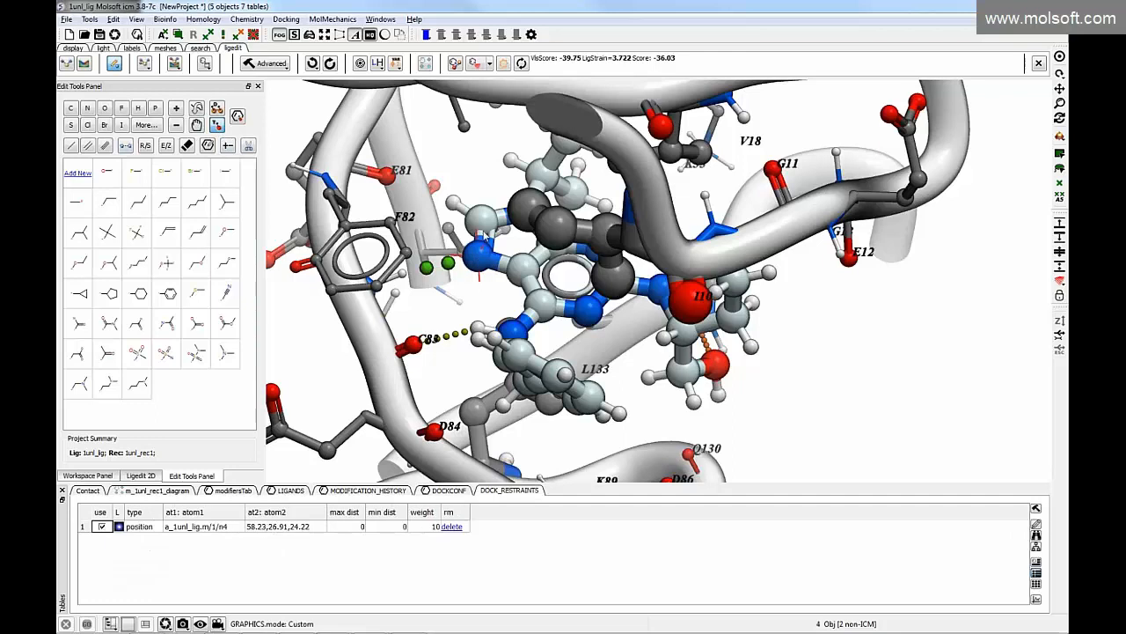
{"action": "left_click", "coordinate": [483, 220]}
{"action": "key", "text": "Escape"}
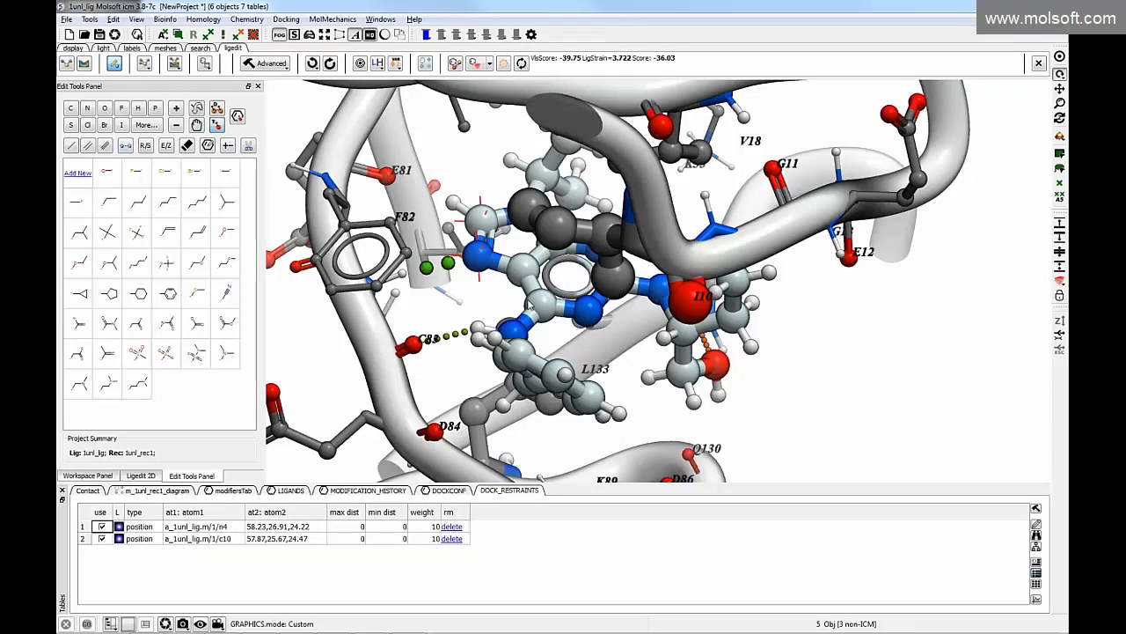
{"action": "left_click_drag", "start_coordinate": [444, 368], "coordinate": [504, 361]}
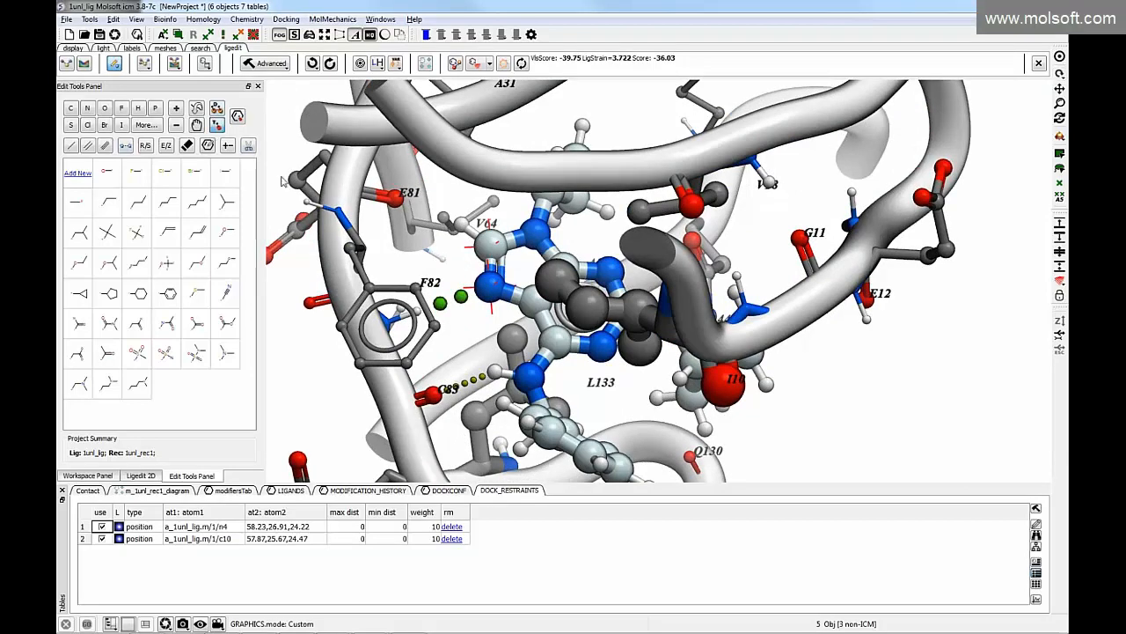
{"action": "left_click", "coordinate": [531, 384]}
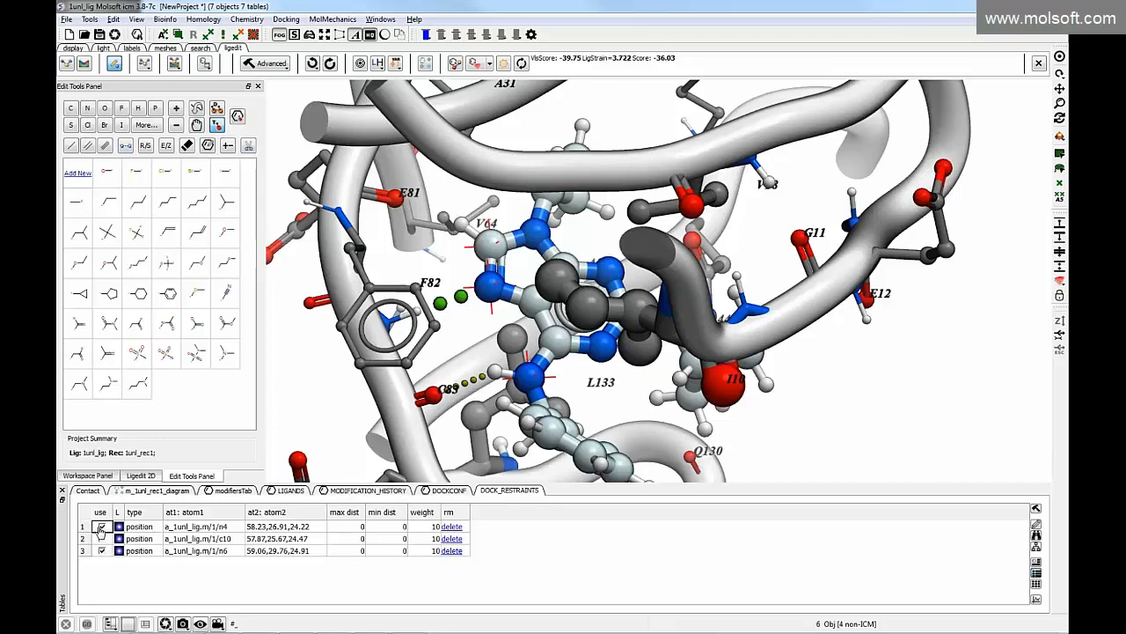
Add a distance restraint between the ligand's amine hydrogen and the C83 backbone oxygen
{"action": "left_click", "coordinate": [102, 539]}
{"action": "left_click_drag", "start_coordinate": [461, 405], "coordinate": [476, 348]}
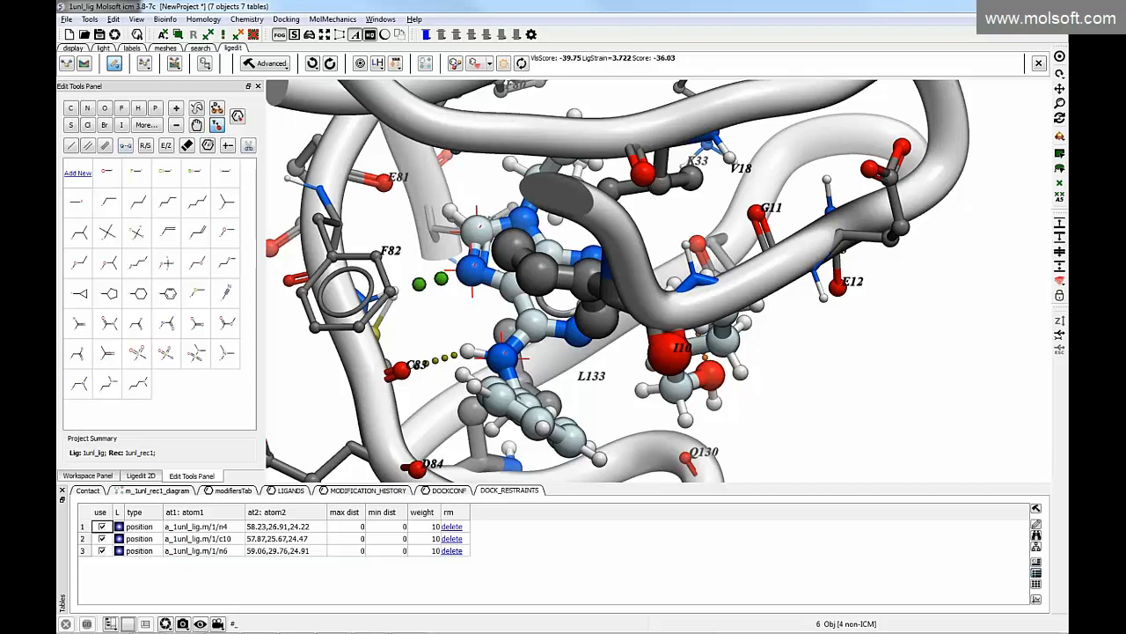
{"action": "left_click", "coordinate": [217, 112]}
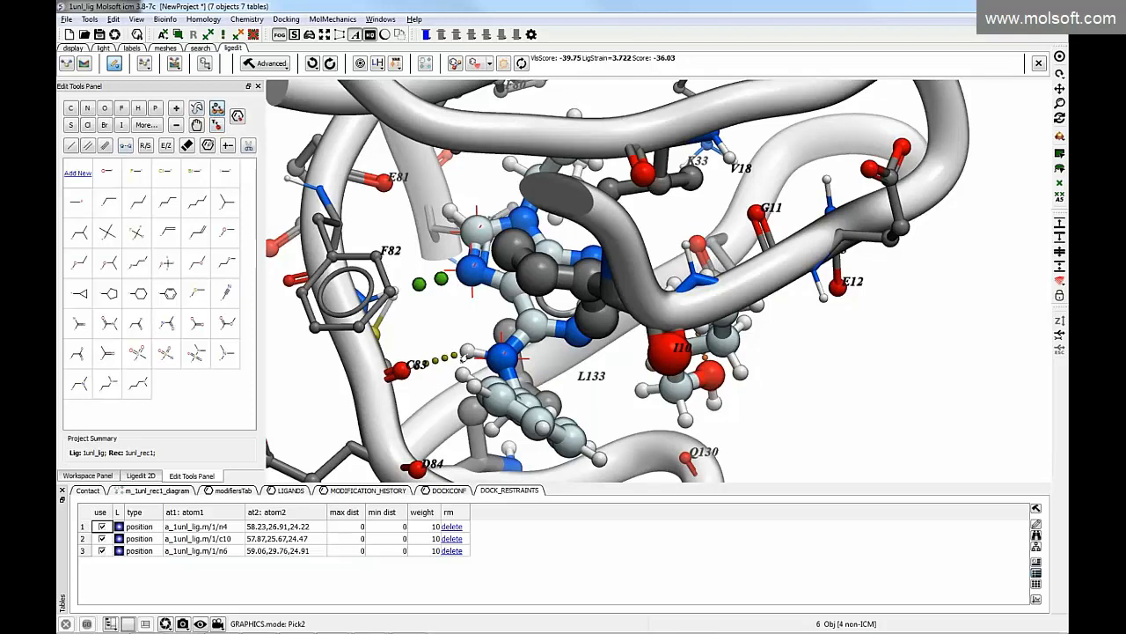
{"action": "left_click", "coordinate": [398, 373]}
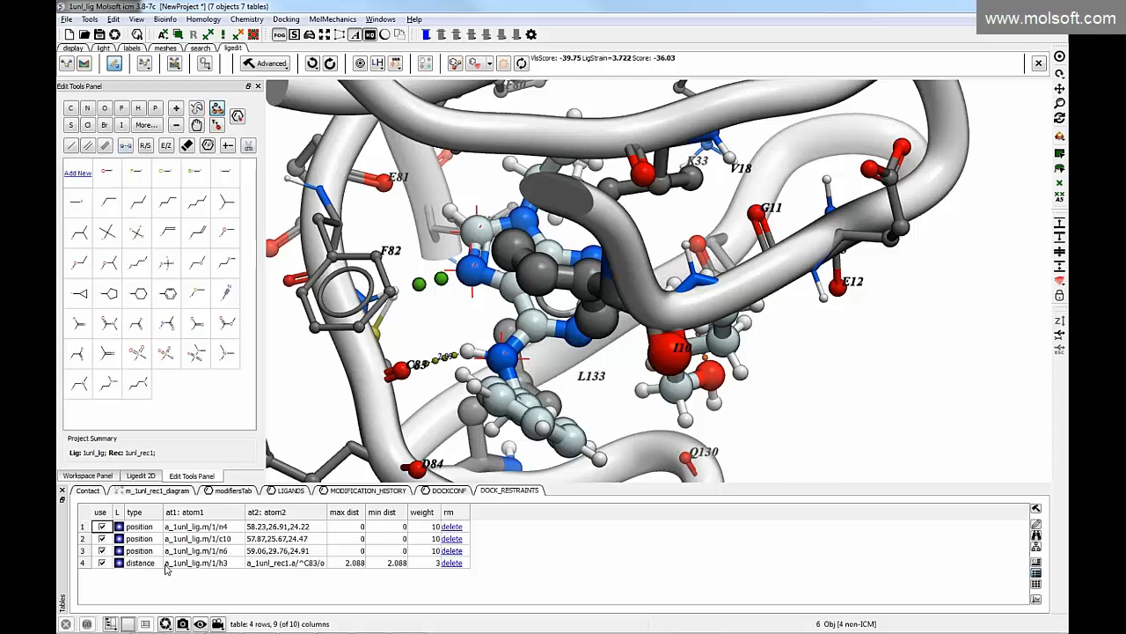
Set the new distance restraint's maximum distance to 2.2 and its minimum distance to 1.8
{"action": "double_click", "coordinate": [348, 562]}
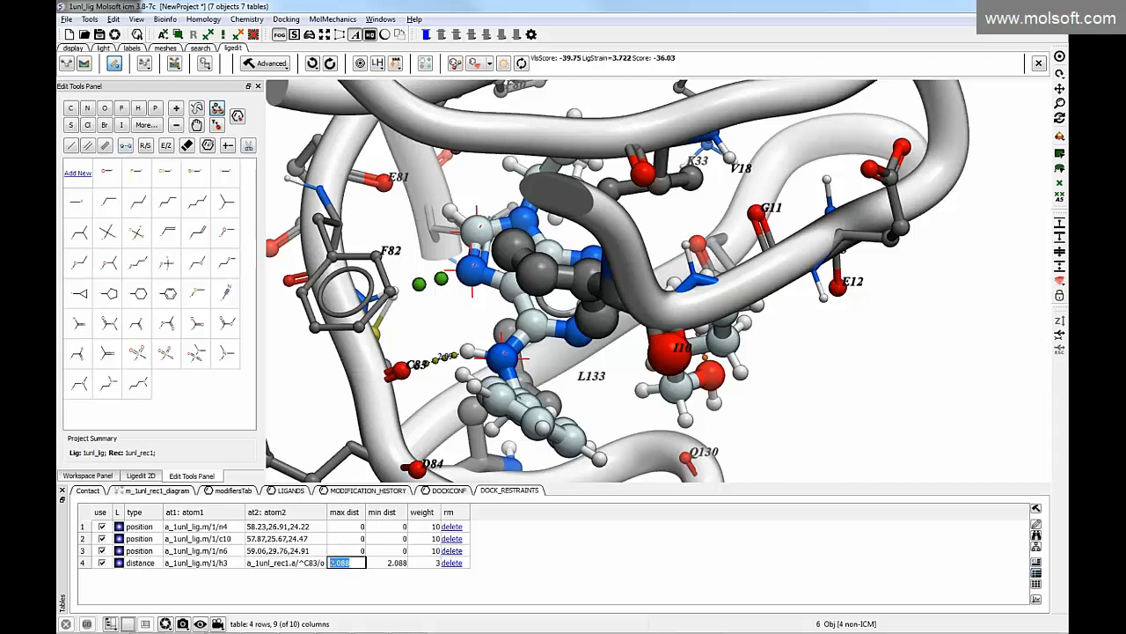
{"action": "left_click", "coordinate": [338, 562]}
{"action": "type", "text": "2.2"}
{"action": "left_click", "coordinate": [393, 568]}
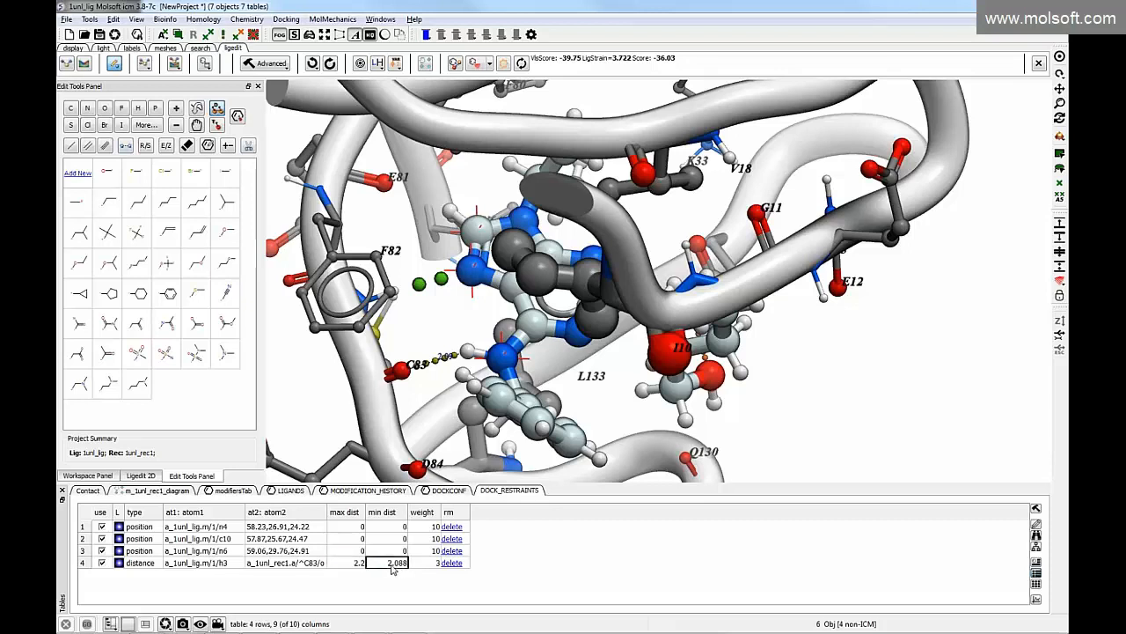
{"action": "left_click", "coordinate": [394, 567]}
{"action": "type", "text": "1.8"}
{"action": "left_click", "coordinate": [496, 565]}
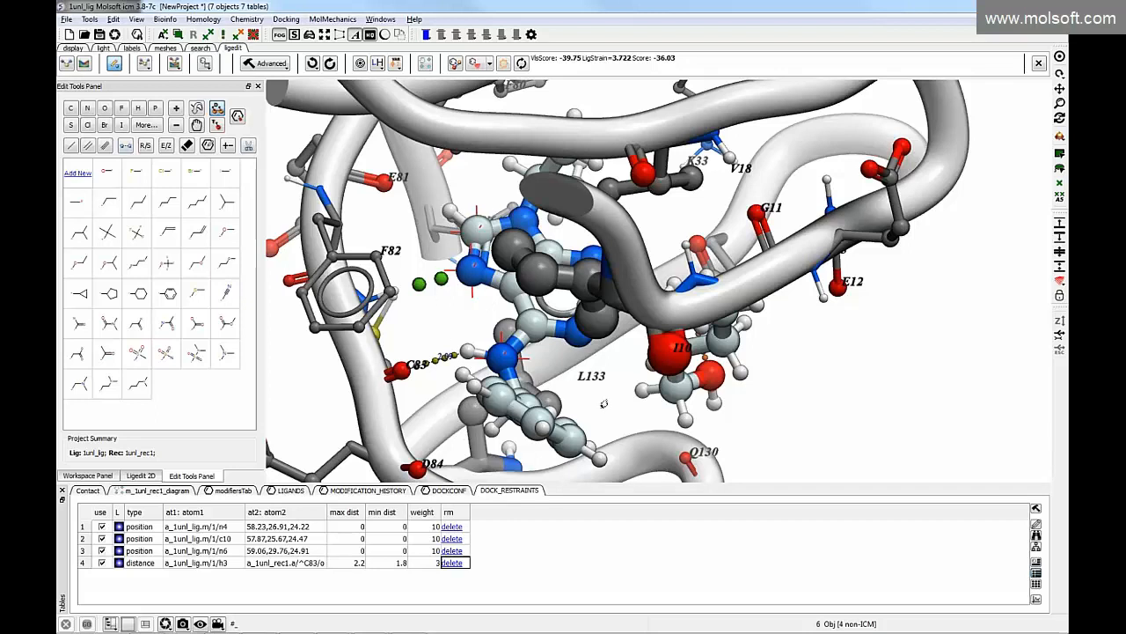
{"action": "left_click_drag", "start_coordinate": [775, 409], "coordinate": [455, 304]}
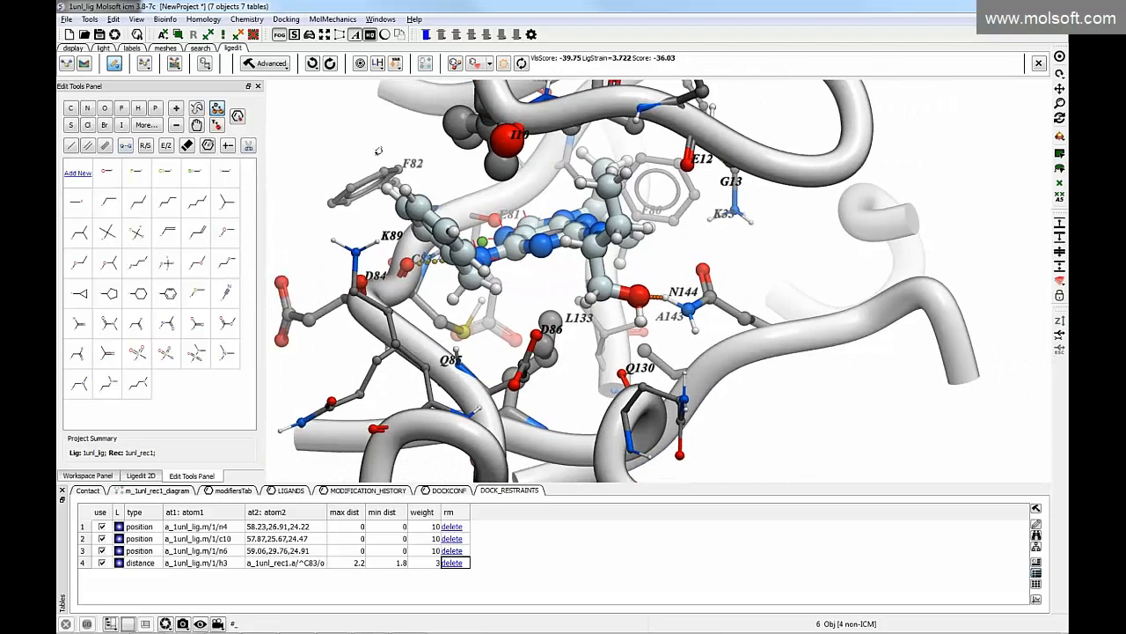
{"action": "left_click_drag", "start_coordinate": [803, 270], "coordinate": [836, 307]}
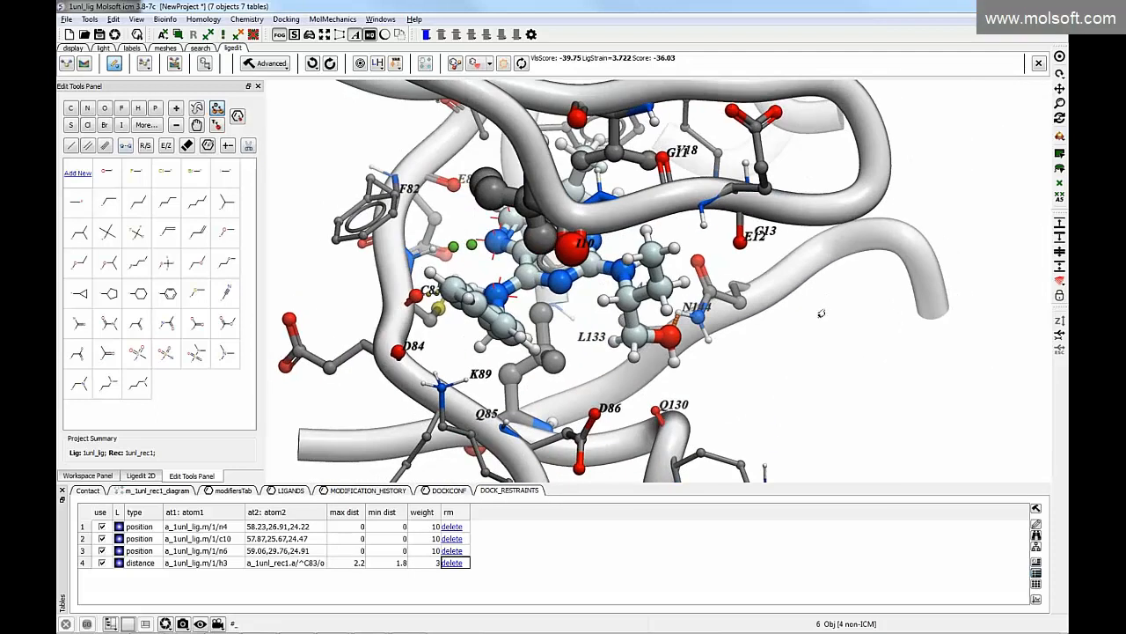
{"action": "scroll", "coordinate": [711, 362], "scroll_direction": "down", "scroll_amount": 3}
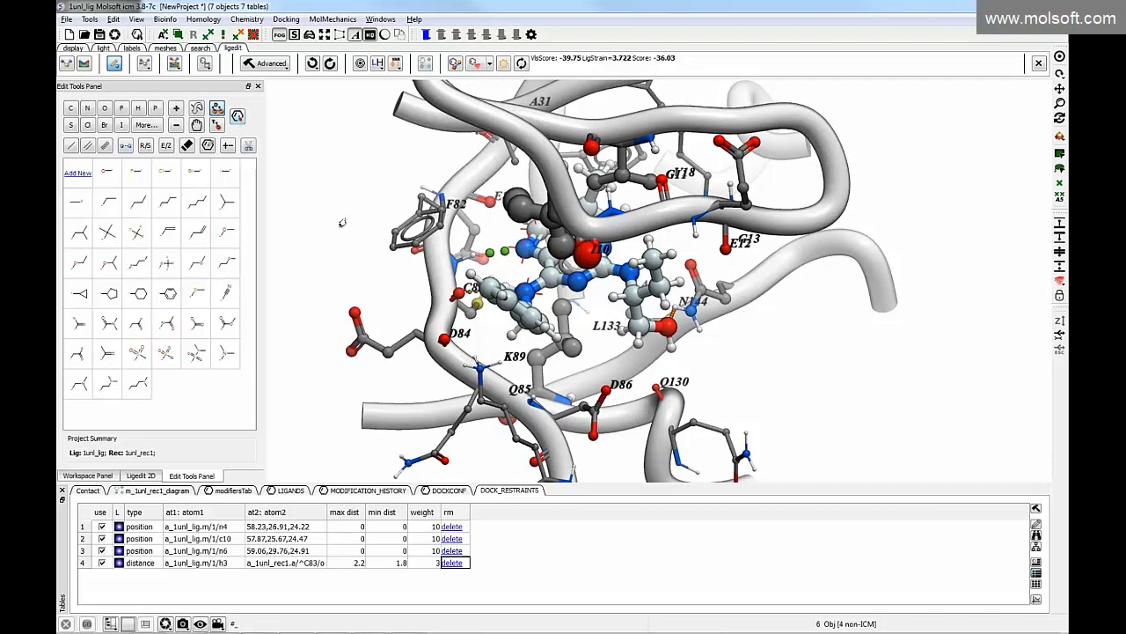
{"action": "left_click_drag", "start_coordinate": [375, 278], "coordinate": [379, 257]}
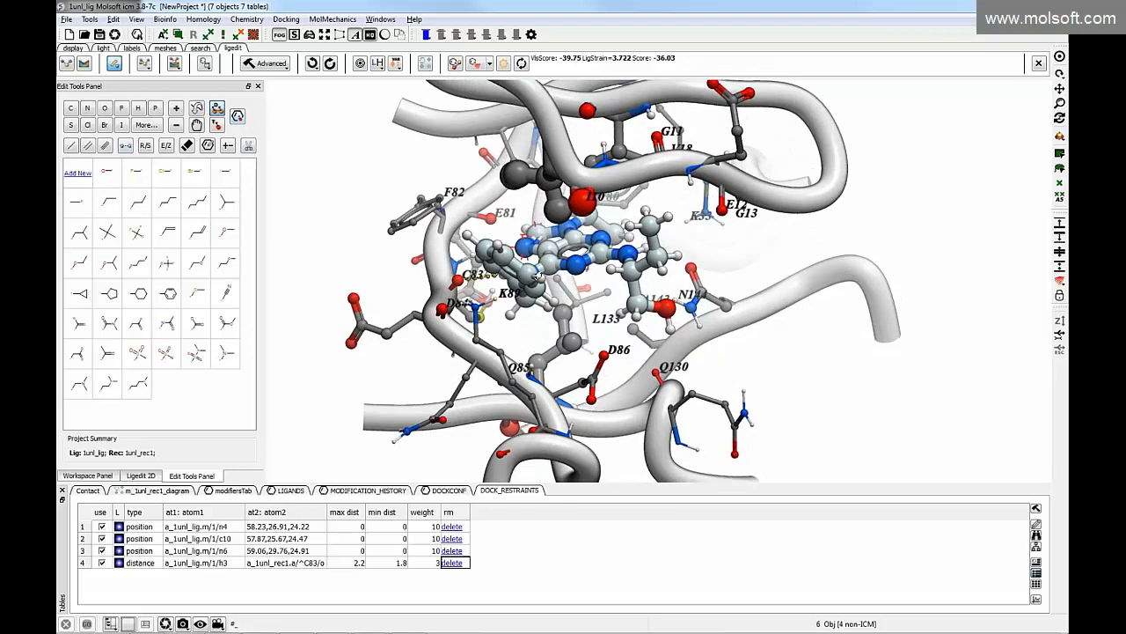
{"action": "left_click", "coordinate": [238, 120]}
{"action": "left_click_drag", "start_coordinate": [509, 227], "coordinate": [635, 256]}
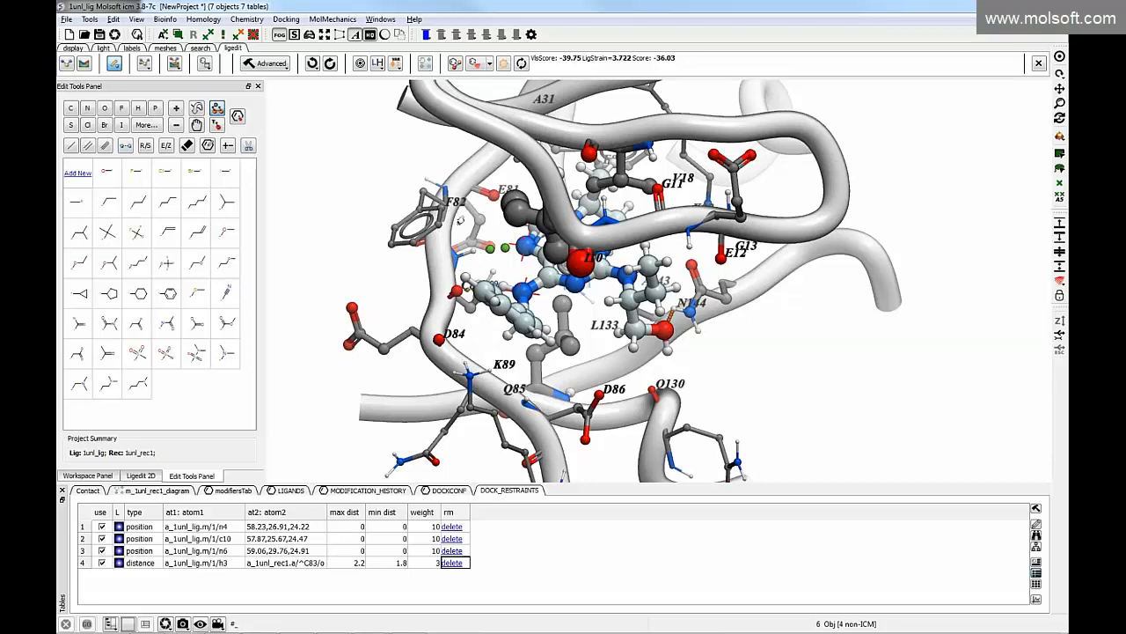
{"action": "left_click", "coordinate": [268, 65]}
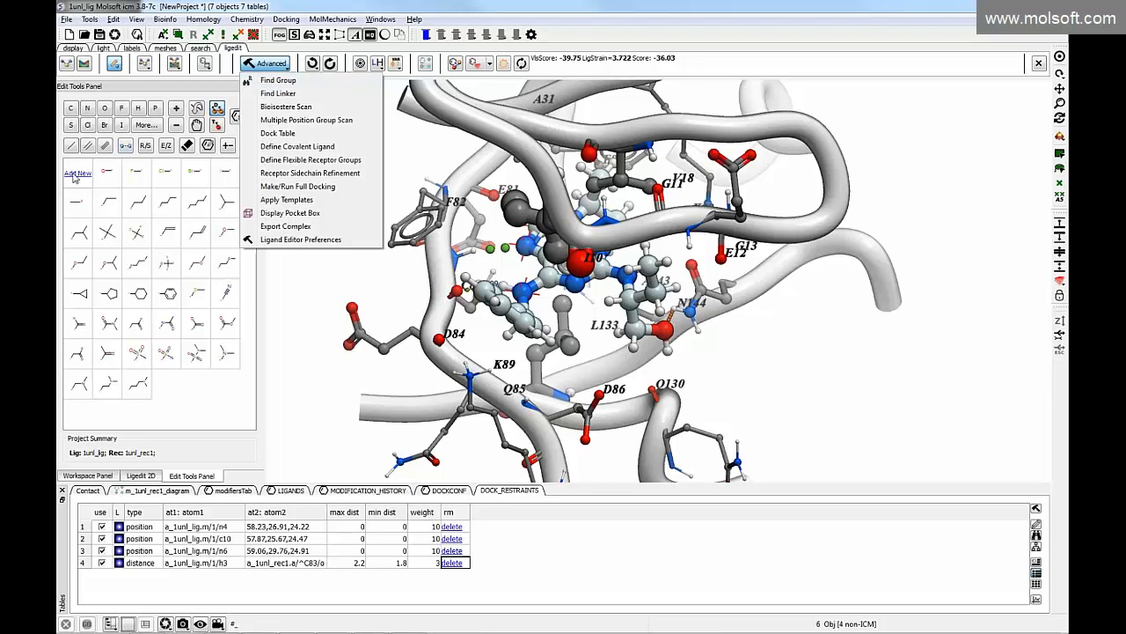
{"action": "left_click", "coordinate": [313, 316]}
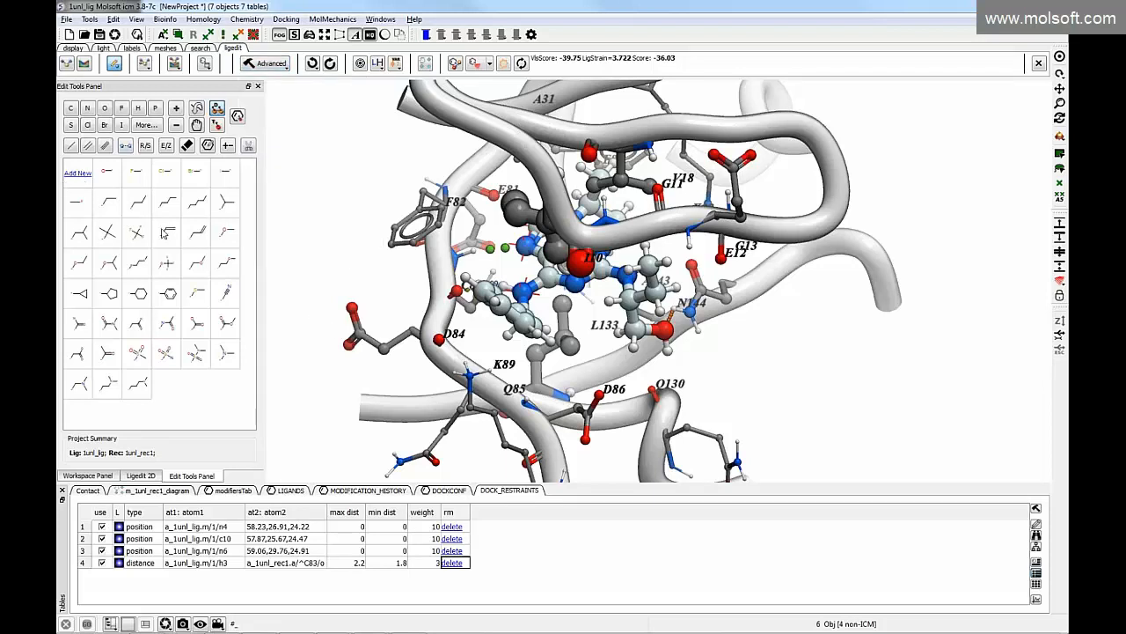
Start a new custom chemical group and draw a benzene ring with one single-bonded substituent
{"action": "left_click", "coordinate": [78, 173]}
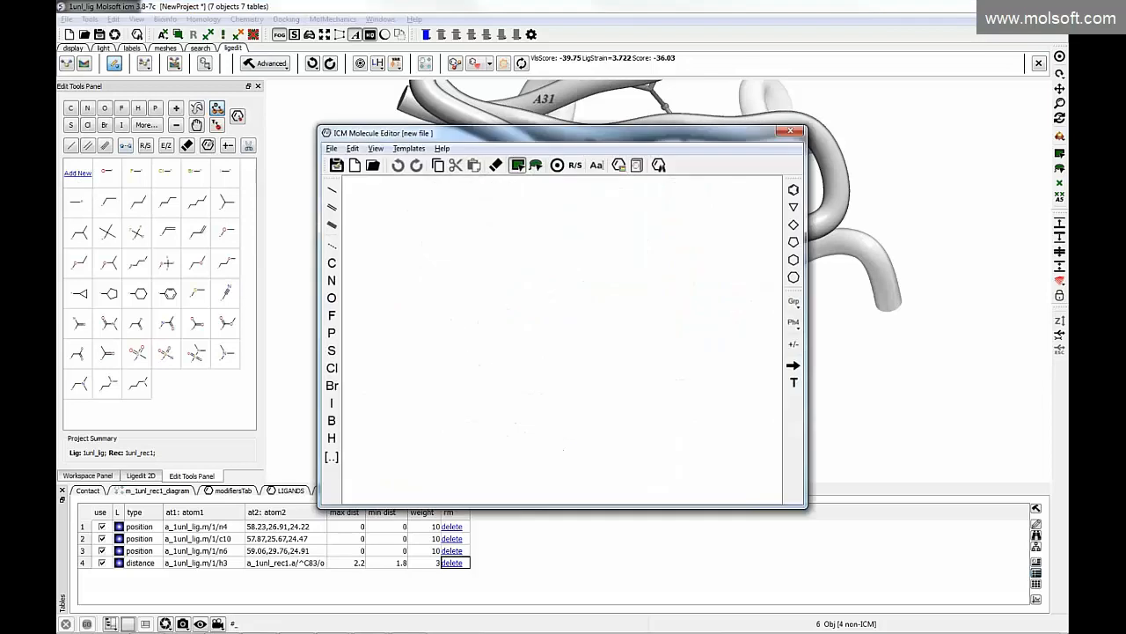
{"action": "left_click", "coordinate": [794, 190]}
{"action": "left_click", "coordinate": [625, 258]}
{"action": "left_click", "coordinate": [331, 192]}
{"action": "left_click", "coordinate": [601, 274]}
{"action": "left_click", "coordinate": [353, 149]}
{"action": "left_click", "coordinate": [370, 161]}
{"action": "left_click_drag", "start_coordinate": [601, 275], "coordinate": [572, 293]}
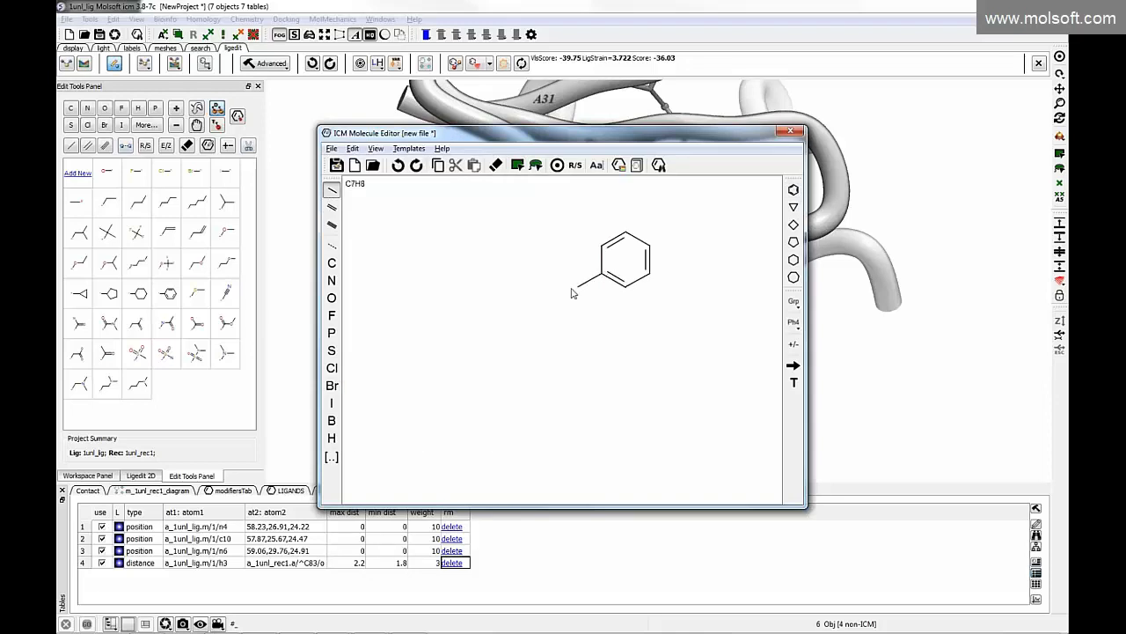
Convert the ring's substituent into a sulfonamide with a sulfur, two double-bonded oxygens and a nitrogen, and save the custom group
{"action": "key", "text": "s"}
{"action": "left_click", "coordinate": [566, 279]}
{"action": "key", "text": "o"}
{"action": "left_click", "coordinate": [576, 286]}
{"action": "key", "text": "o"}
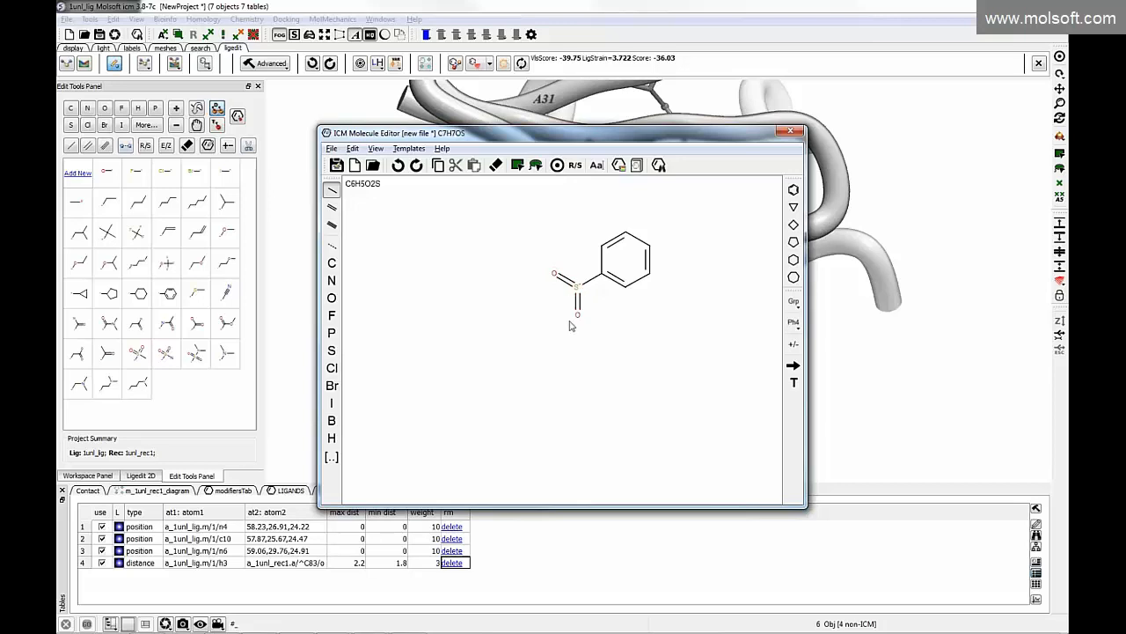
{"action": "left_click", "coordinate": [576, 287]}
{"action": "key", "text": "n"}
{"action": "left_click", "coordinate": [788, 132]}
{"action": "left_click", "coordinate": [534, 335]}
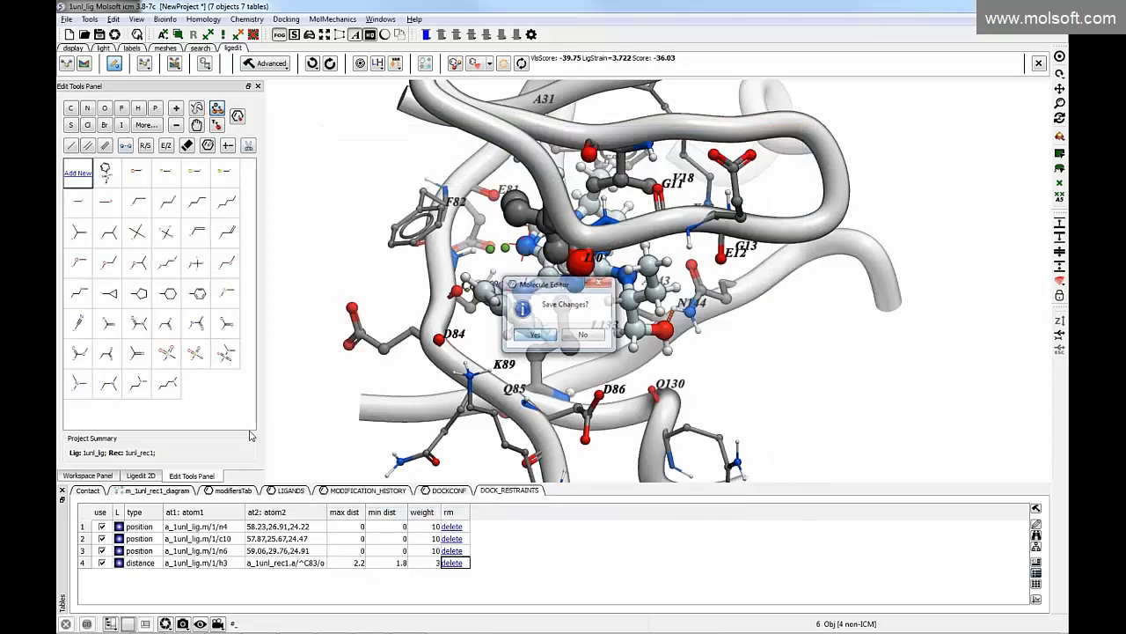
Try attaching the custom benzenesulfonamide group to a hydrogen on the ligand's benzyl ring, and undo the attachment
{"action": "left_click", "coordinate": [110, 175]}
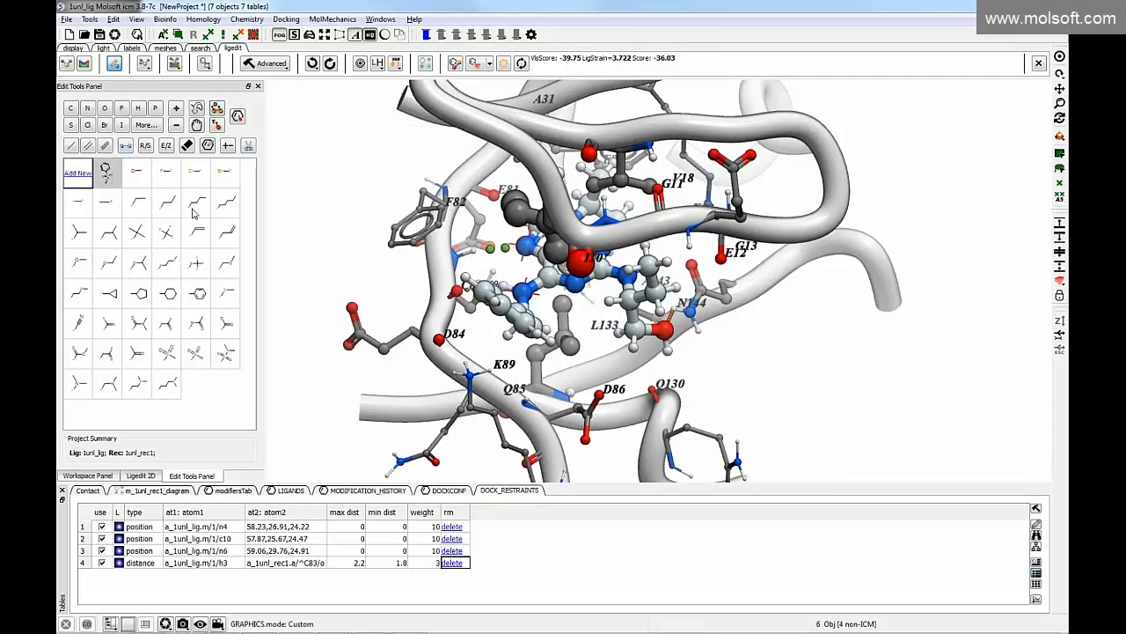
{"action": "left_click", "coordinate": [540, 346]}
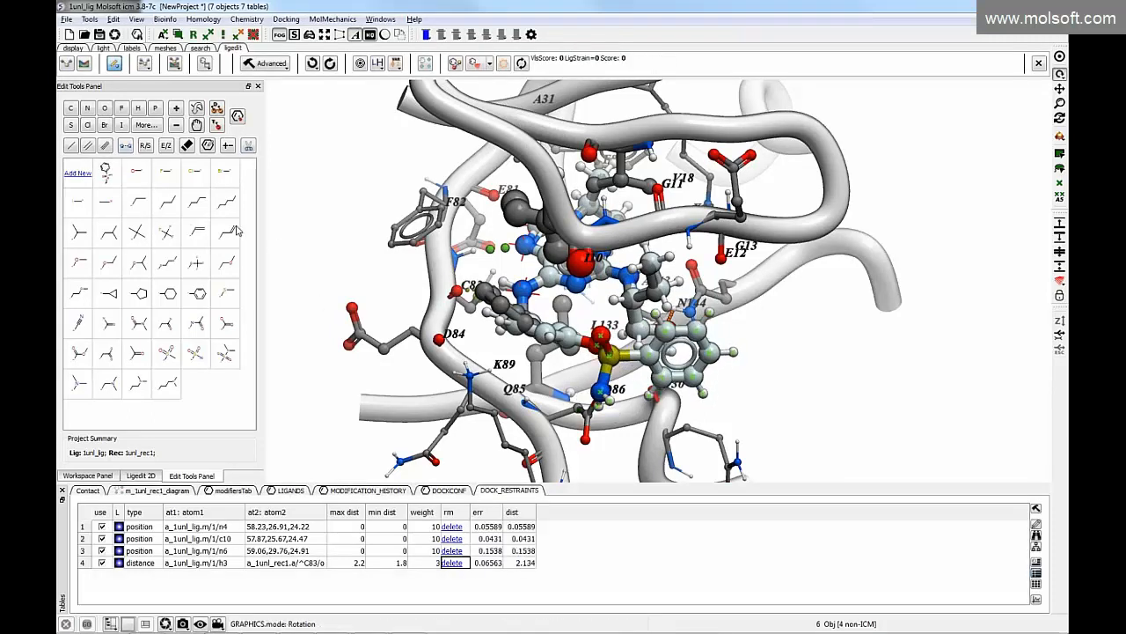
{"action": "left_click", "coordinate": [311, 63]}
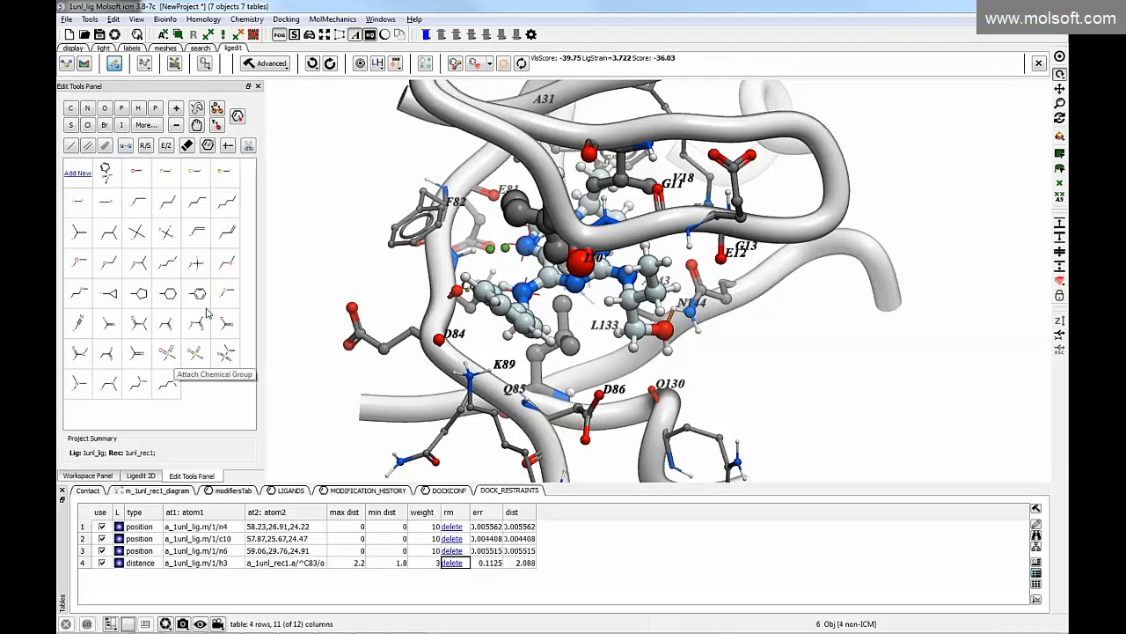
Open the Find Group settings and review the modifier source options, keeping the system modifiers list selected
{"action": "left_click_drag", "start_coordinate": [489, 344], "coordinate": [453, 343]}
{"action": "left_click", "coordinate": [268, 63]}
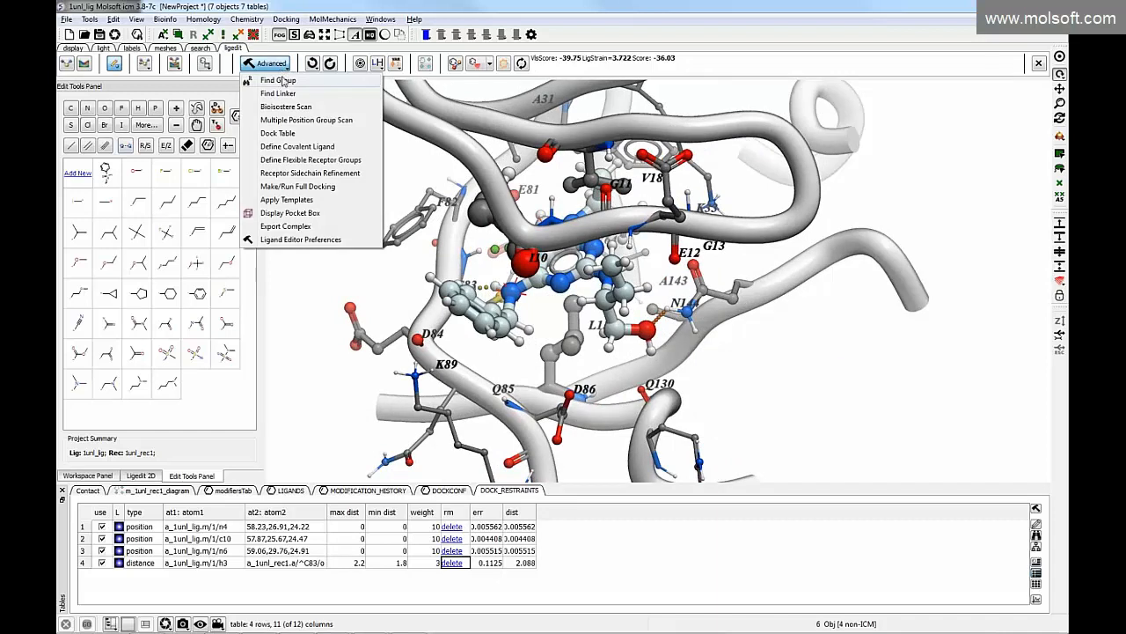
{"action": "left_click", "coordinate": [279, 81]}
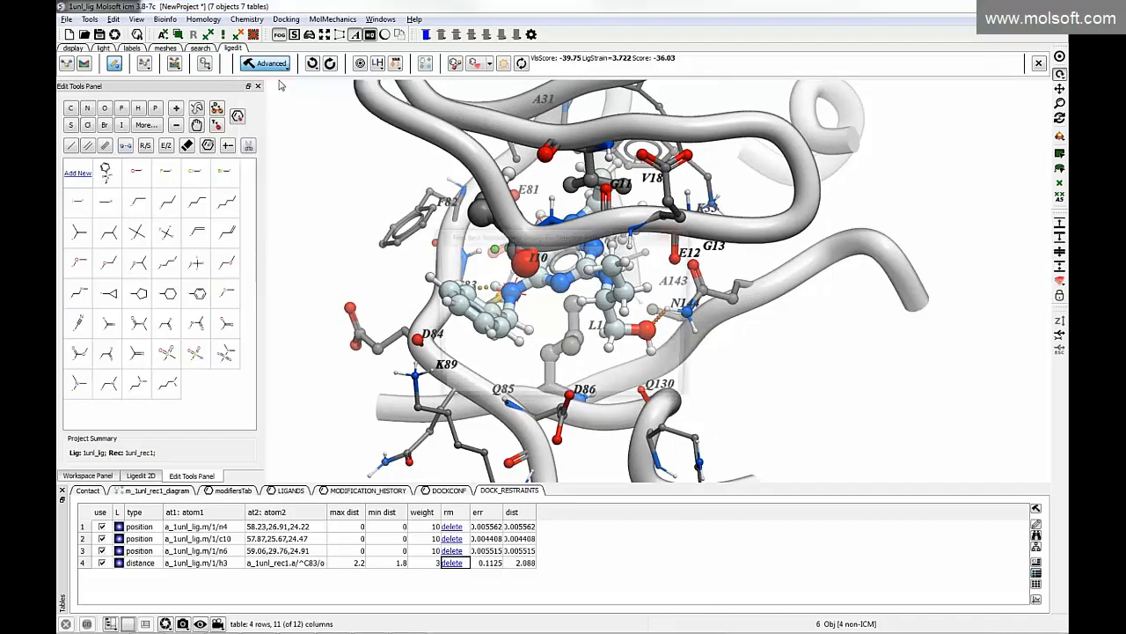
{"action": "left_click_drag", "start_coordinate": [543, 236], "coordinate": [253, 157]}
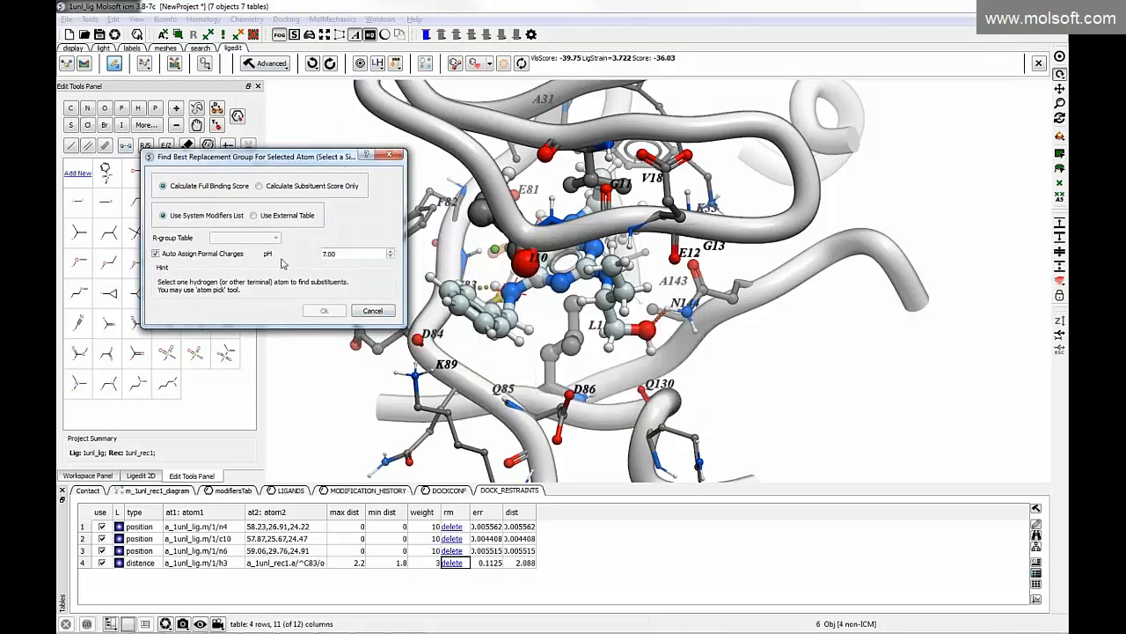
{"action": "left_click_drag", "start_coordinate": [232, 157], "coordinate": [352, 150]}
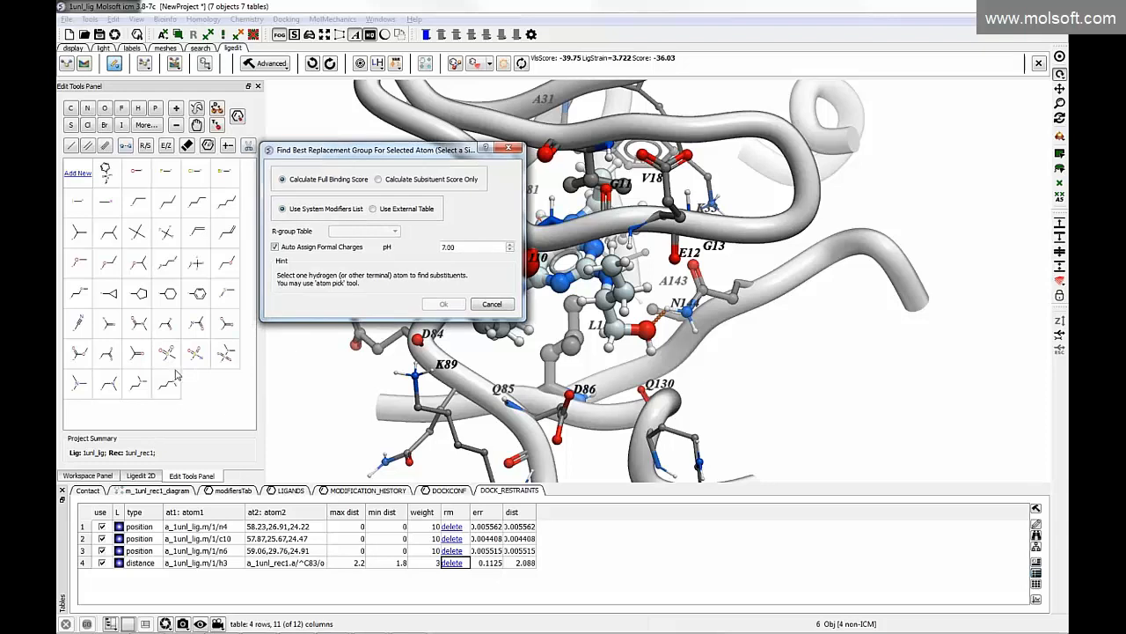
{"action": "left_click", "coordinate": [389, 213]}
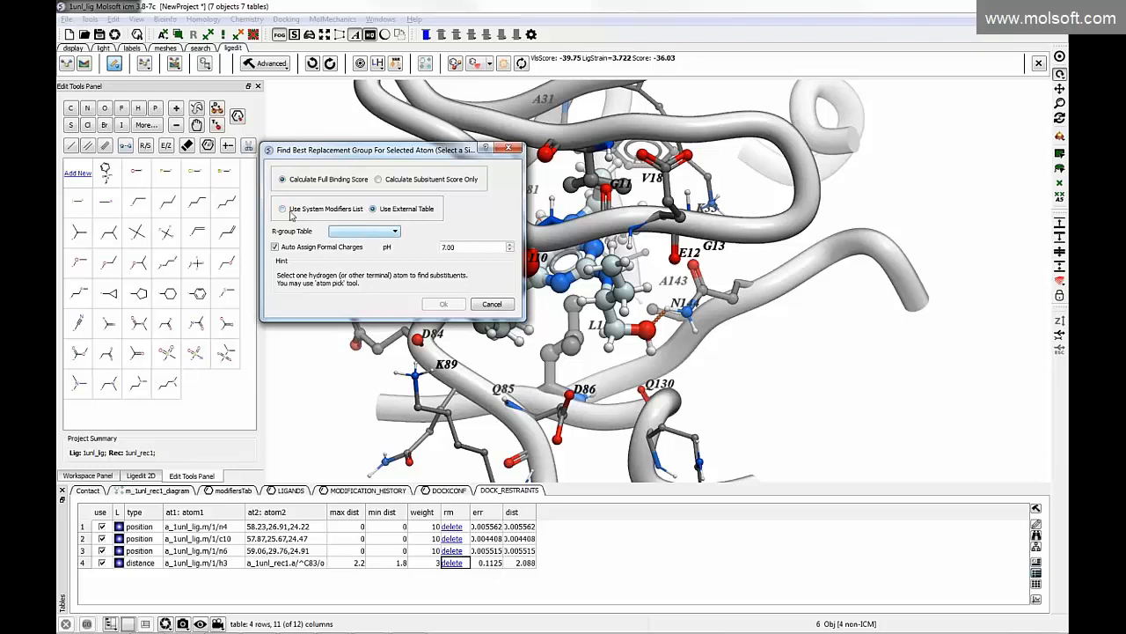
{"action": "left_click", "coordinate": [310, 212]}
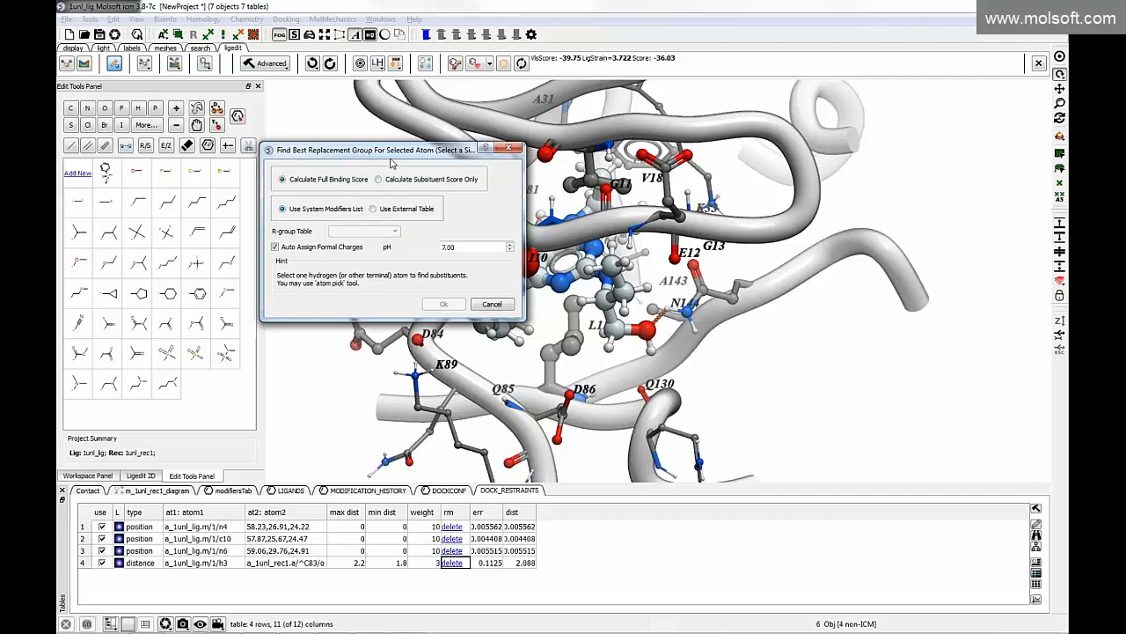
{"action": "left_click_drag", "start_coordinate": [389, 157], "coordinate": [336, 167]}
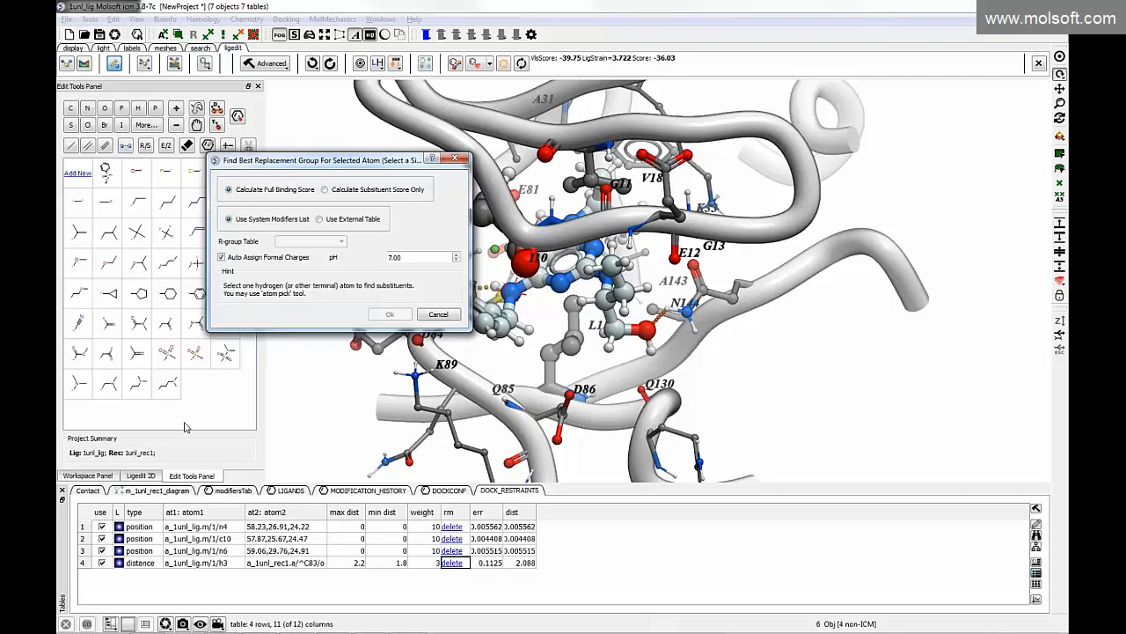
Switch to the separate empty ICM session
{"action": "key", "text": "alt+Tab"}
{"action": "key", "text": "alt+Tab"}
{"action": "key", "text": "Tab"}
{"action": "key", "text": "Tab"}
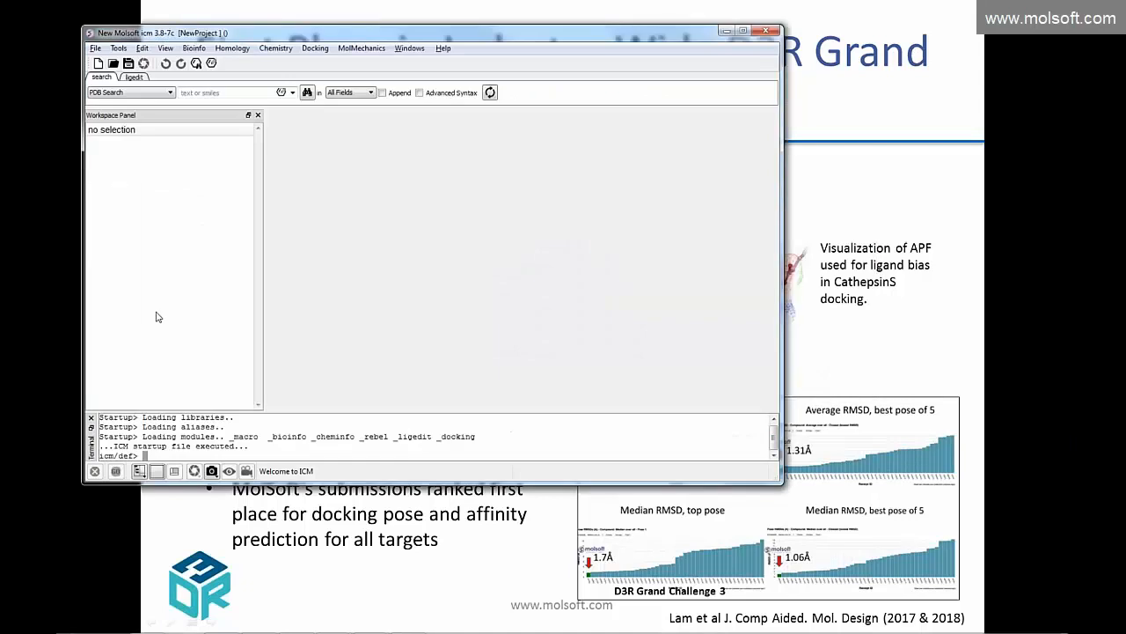
{"action": "key", "text": "alt+Tab"}
{"action": "key", "text": "Tab"}
{"action": "key", "text": "Tab"}
{"action": "key", "text": "Tab"}
{"action": "key", "text": "alt+Tab"}
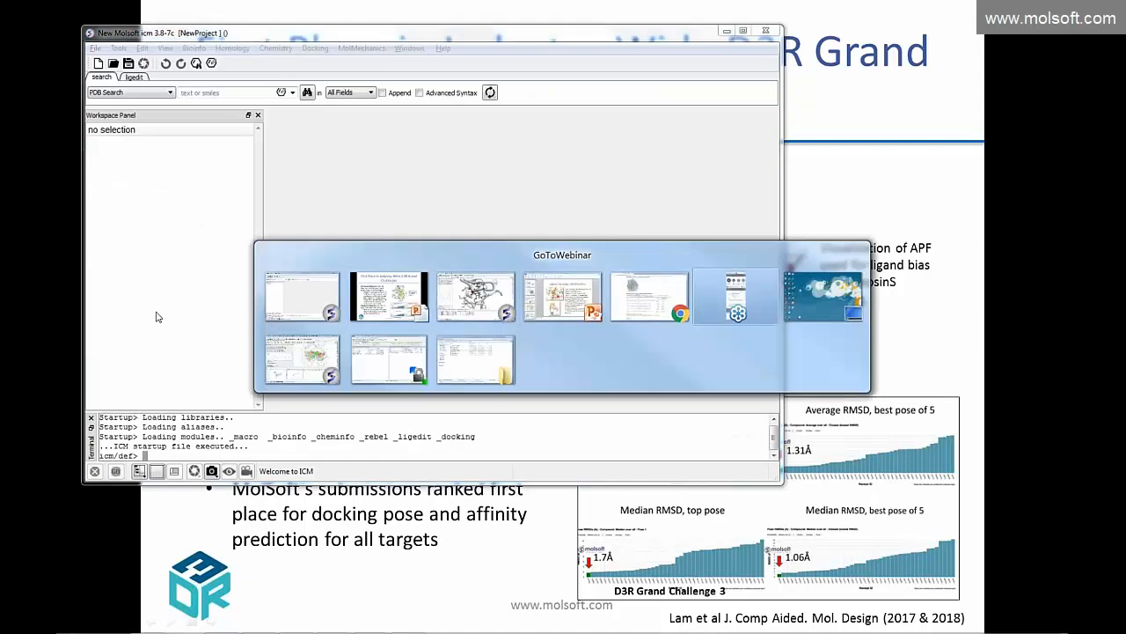
Open group_scan.icb from the ligedit_webinar_2019 folder as read-only and enlarge the area of its modifiersTab results table
{"action": "left_click", "coordinate": [96, 48]}
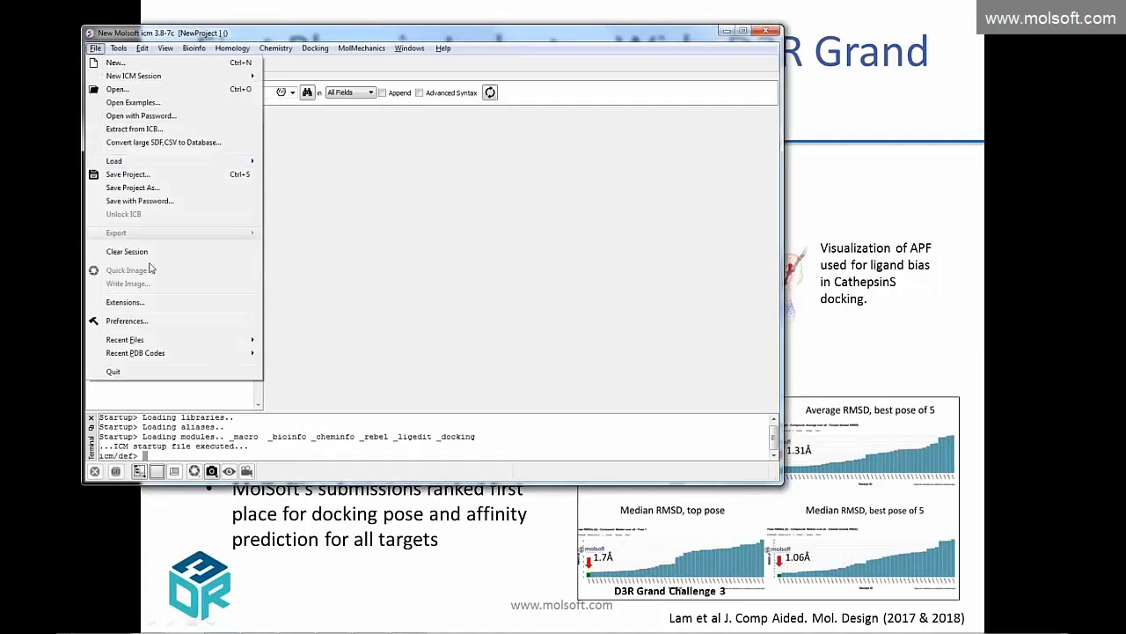
{"action": "mouse_move", "coordinate": [220, 341]}
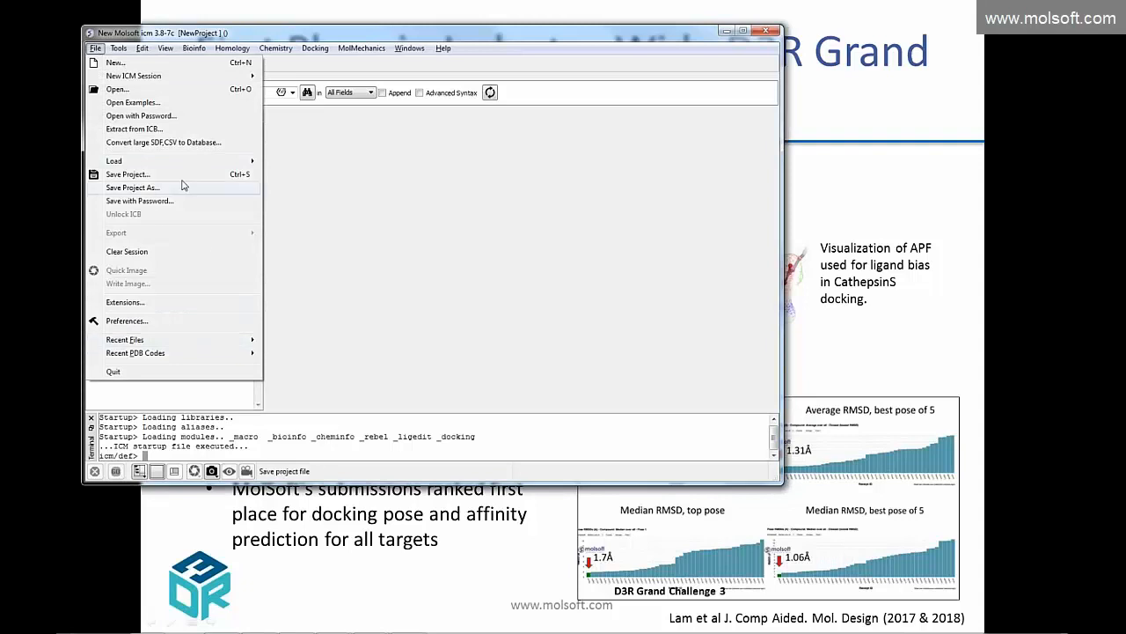
{"action": "left_click", "coordinate": [117, 89]}
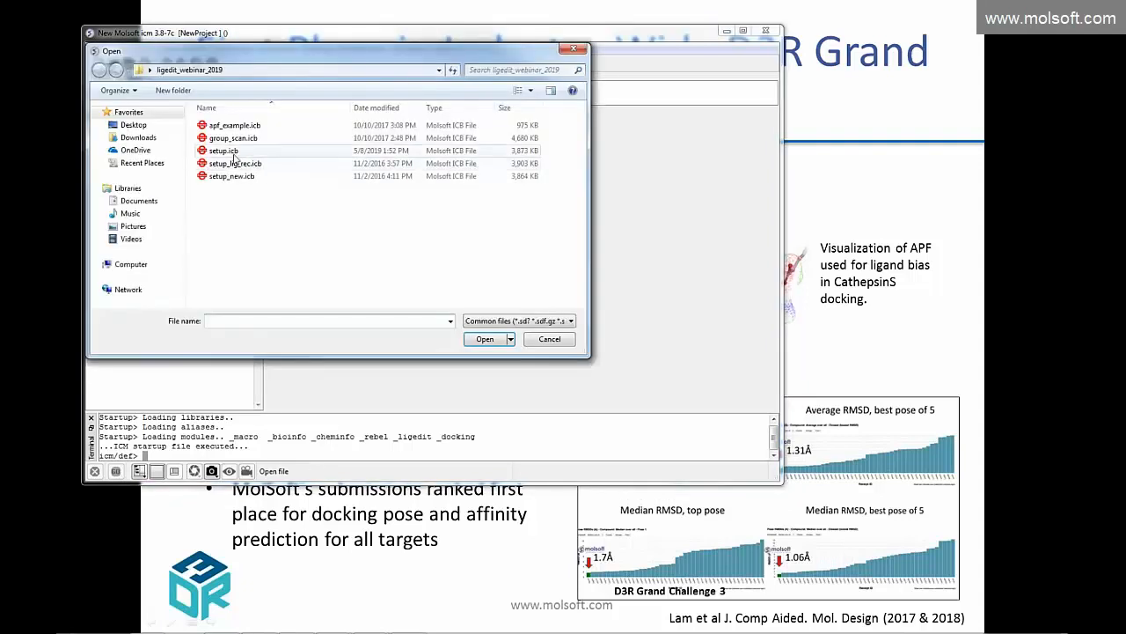
{"action": "double_click", "coordinate": [232, 138]}
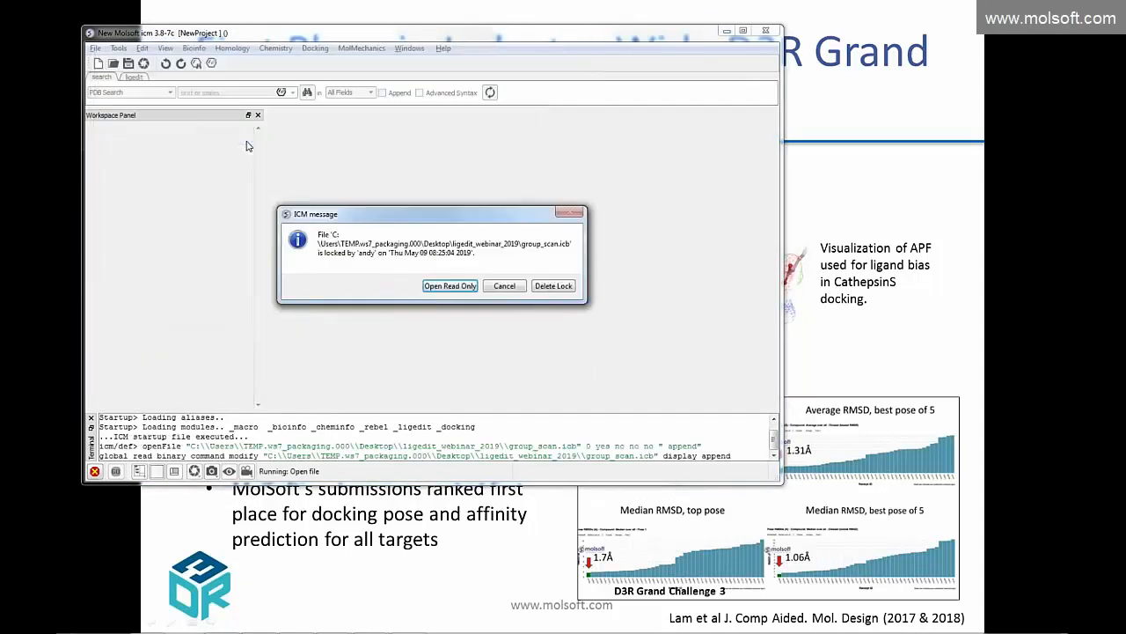
{"action": "left_click", "coordinate": [448, 289]}
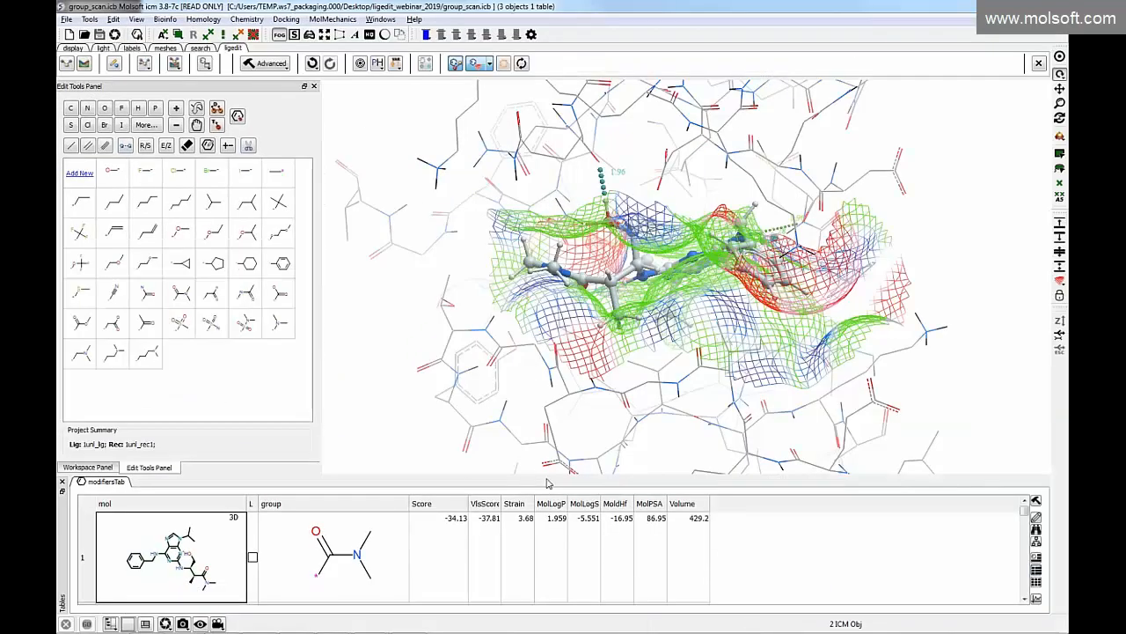
{"action": "left_click_drag", "start_coordinate": [538, 474], "coordinate": [528, 369]}
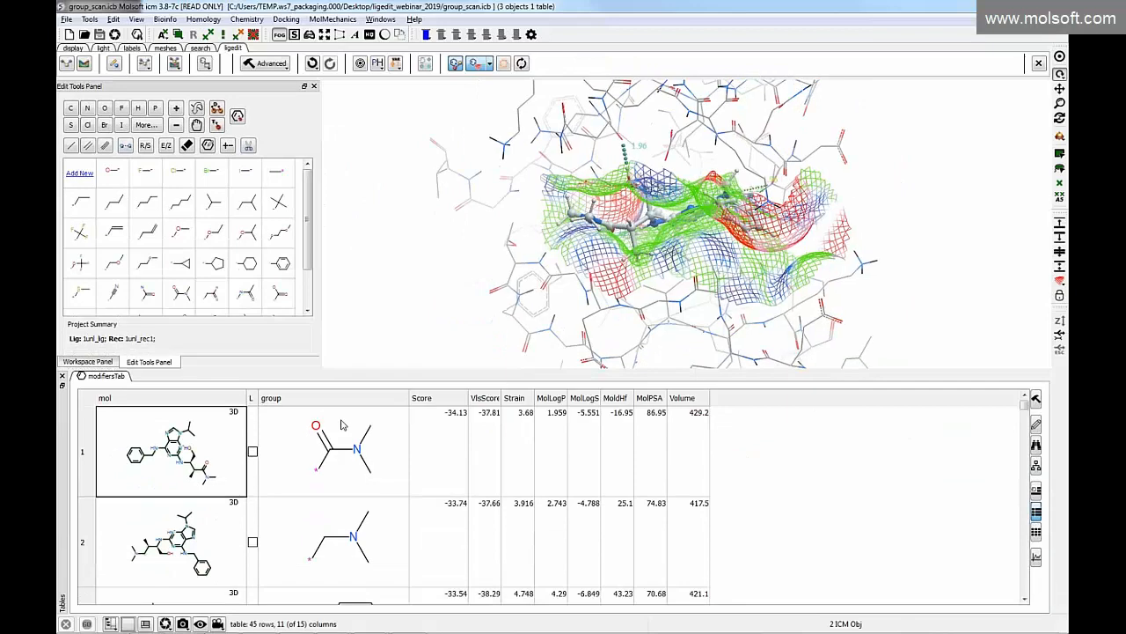
Look through the scored replacement groups in modifiersTab and load the dimethylamide and dimethylaminomethyl results into the pocket view
{"action": "scroll", "coordinate": [443, 427], "scroll_direction": "down", "scroll_amount": 5}
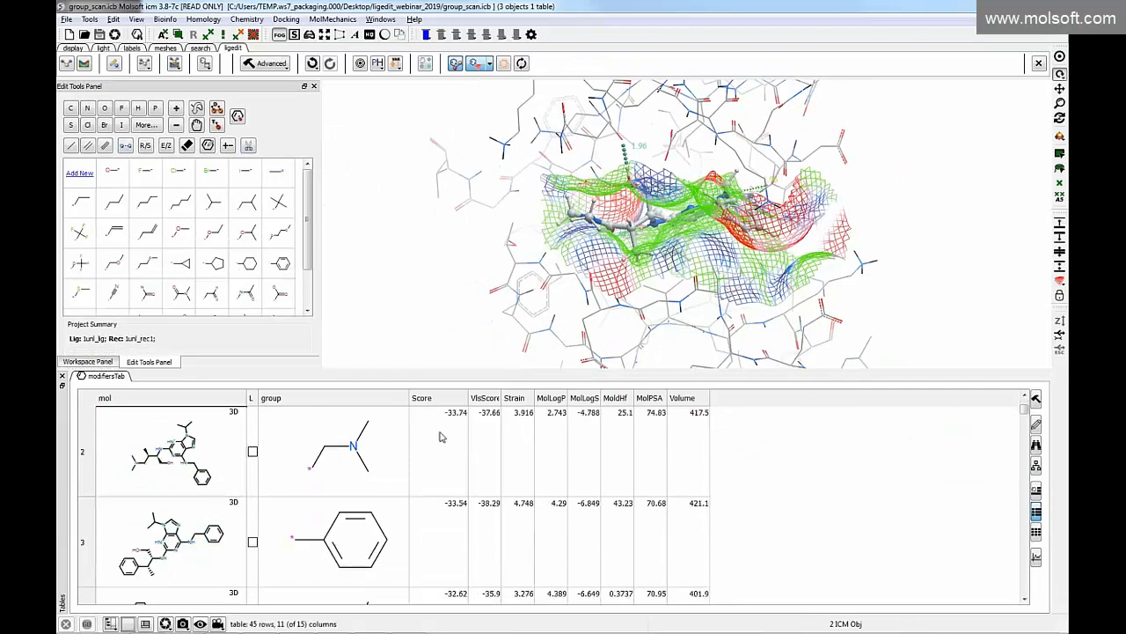
{"action": "scroll", "coordinate": [441, 440], "scroll_direction": "down", "scroll_amount": 15}
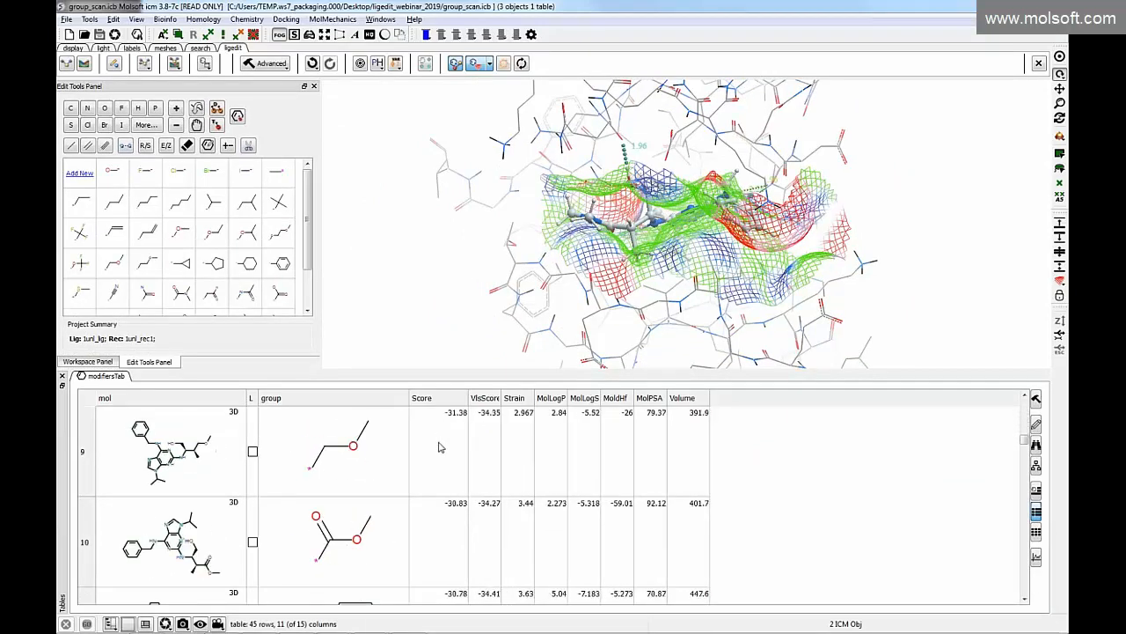
{"action": "scroll", "coordinate": [441, 447], "scroll_direction": "up", "scroll_amount": 20}
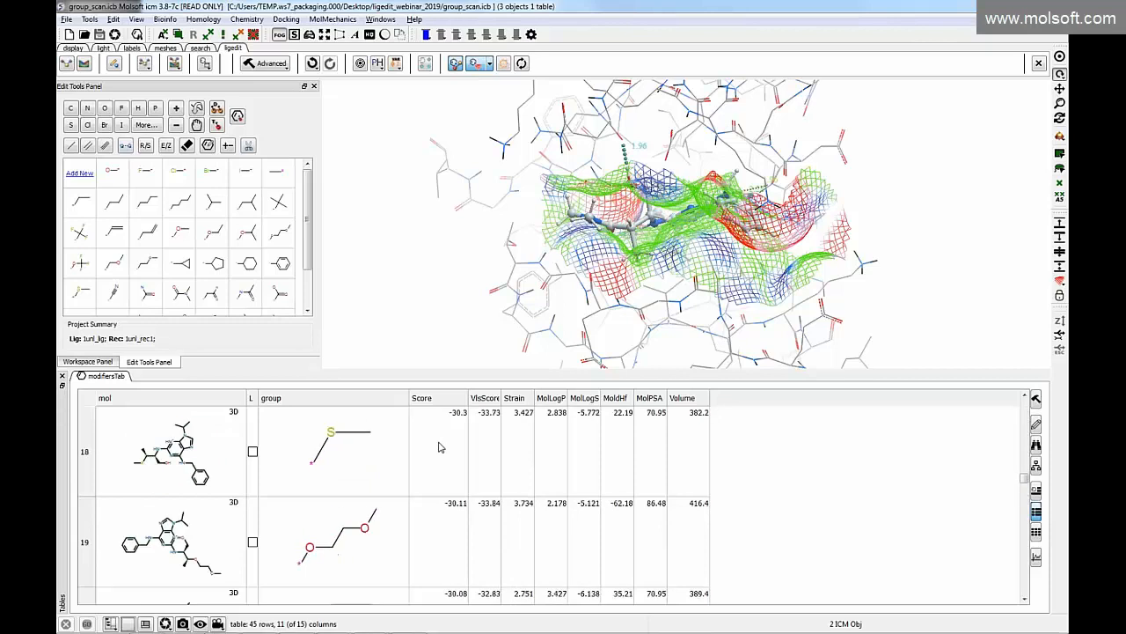
{"action": "left_click", "coordinate": [336, 458]}
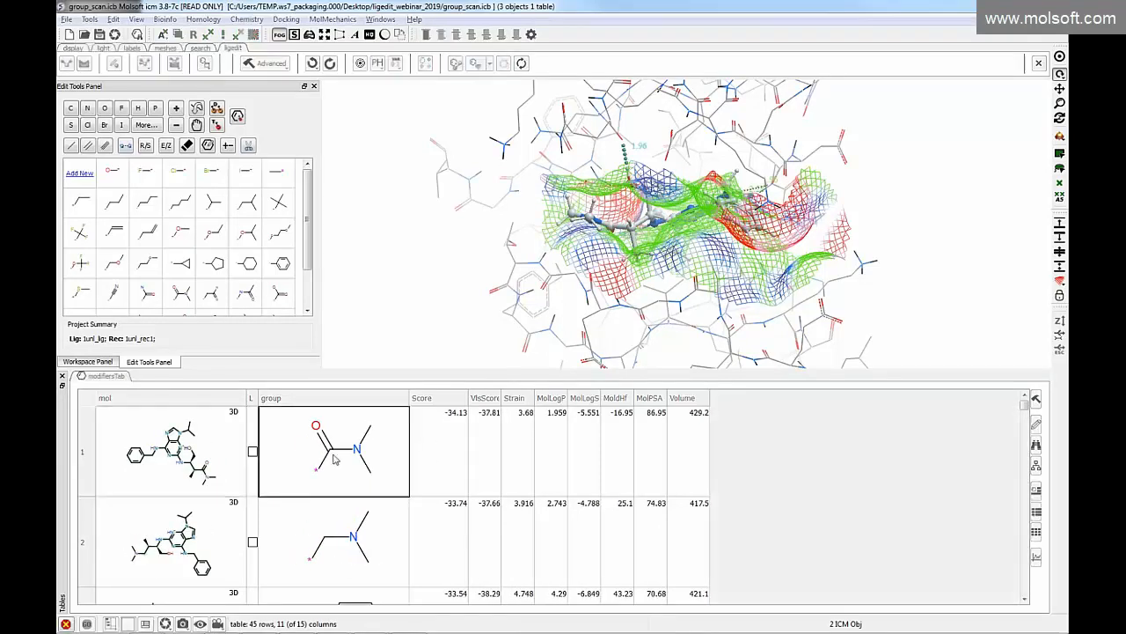
{"action": "left_click", "coordinate": [346, 523]}
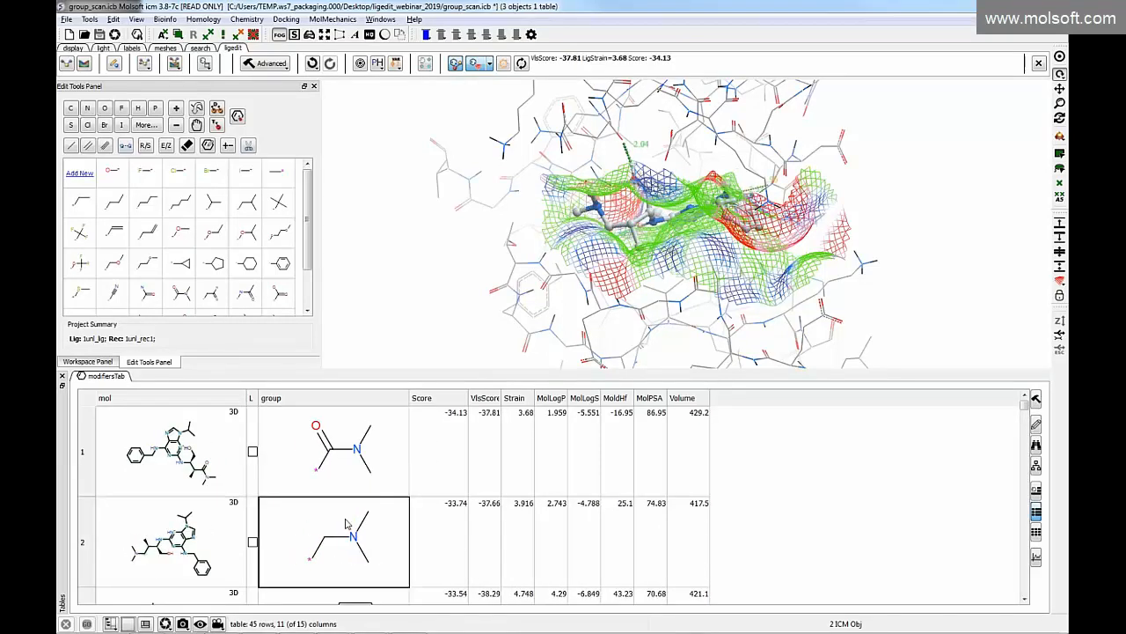
Compare the phenyl, propyl, isobutyl and methylsulfonyl replacements in the pocket by loading their table rows one after another
{"action": "scroll", "coordinate": [340, 532], "scroll_direction": "down", "scroll_amount": 2}
{"action": "left_click", "coordinate": [333, 471]}
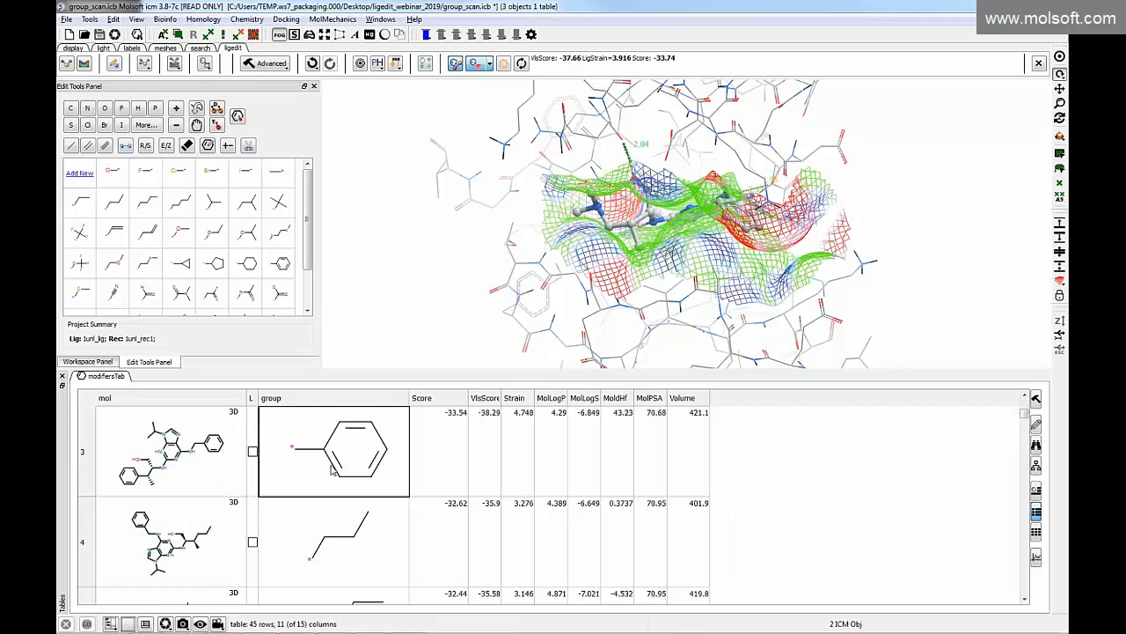
{"action": "left_click", "coordinate": [331, 541]}
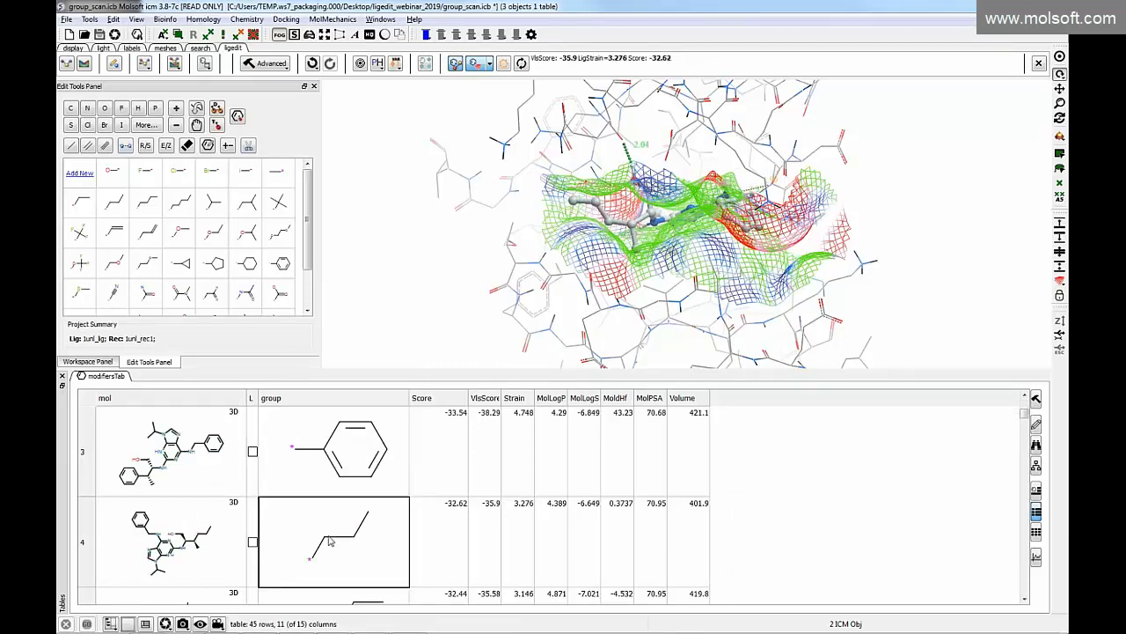
{"action": "scroll", "coordinate": [332, 533], "scroll_direction": "down", "scroll_amount": 2}
{"action": "left_click", "coordinate": [331, 528]}
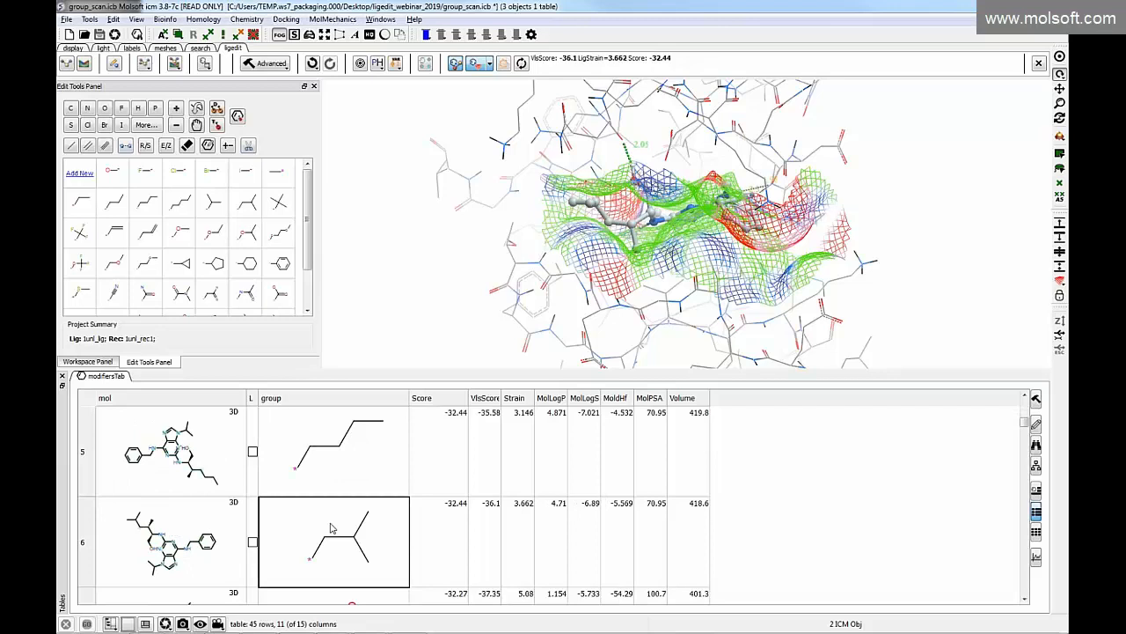
{"action": "scroll", "coordinate": [328, 554], "scroll_direction": "down", "scroll_amount": 1}
{"action": "left_click", "coordinate": [315, 567]}
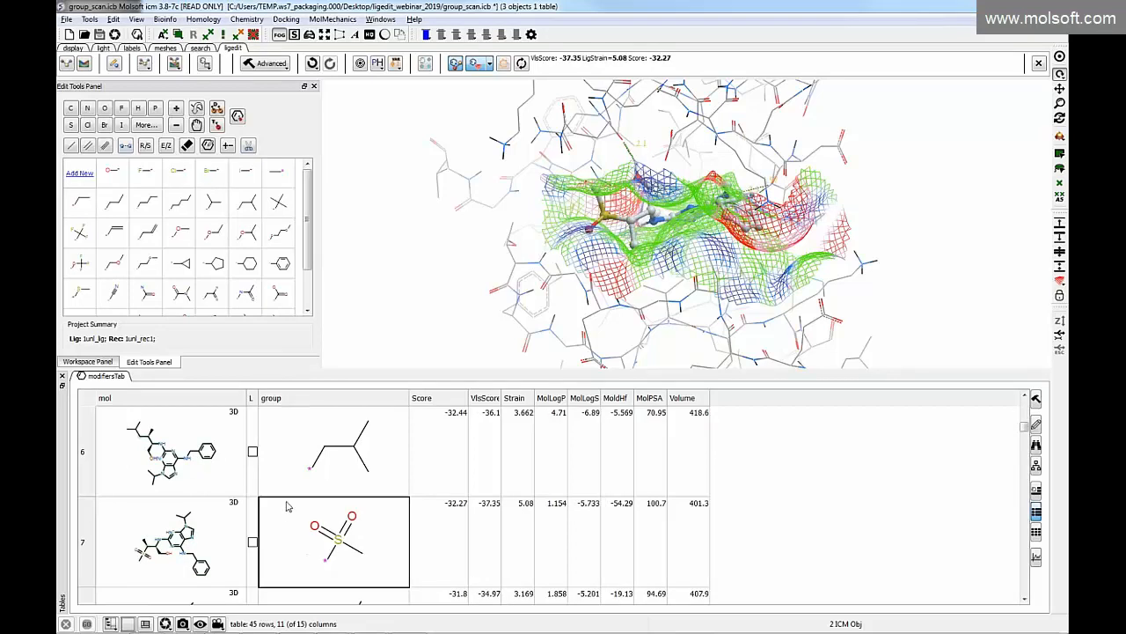
{"action": "left_click", "coordinate": [253, 452]}
{"action": "left_click", "coordinate": [253, 452]}
{"action": "left_click", "coordinate": [252, 452]}
{"action": "left_click", "coordinate": [253, 451]}
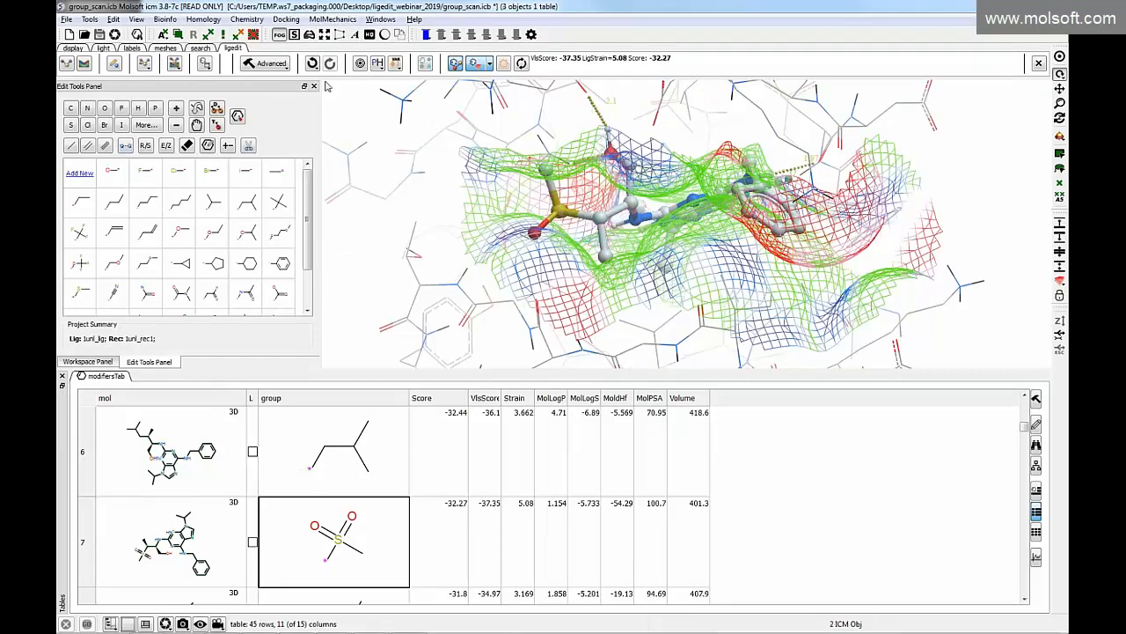
Review the Bioisostere Scan settings and its bioisostere database options, keeping 2D from ChEMBL Activity, and close them without running the scan
{"action": "left_click", "coordinate": [278, 67]}
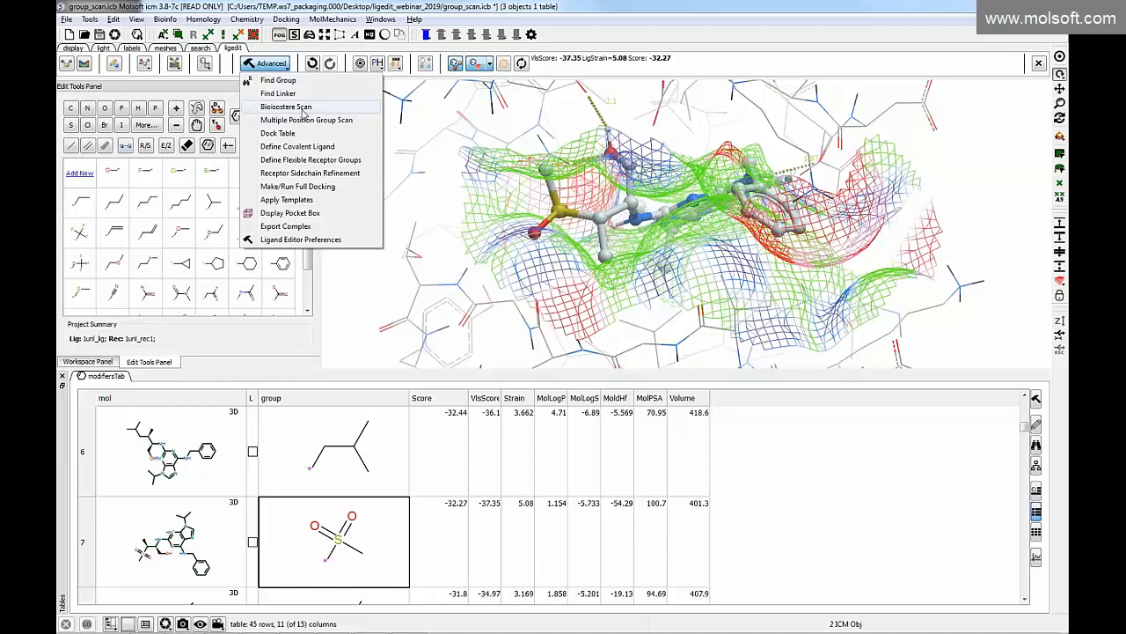
{"action": "left_click", "coordinate": [302, 109]}
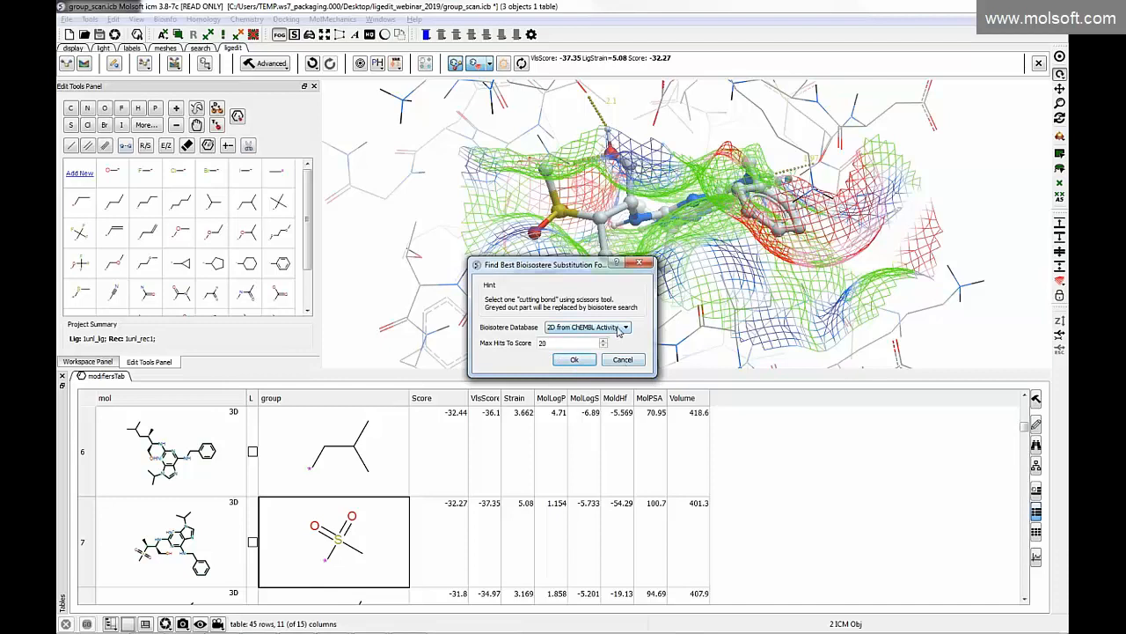
{"action": "left_click", "coordinate": [623, 331]}
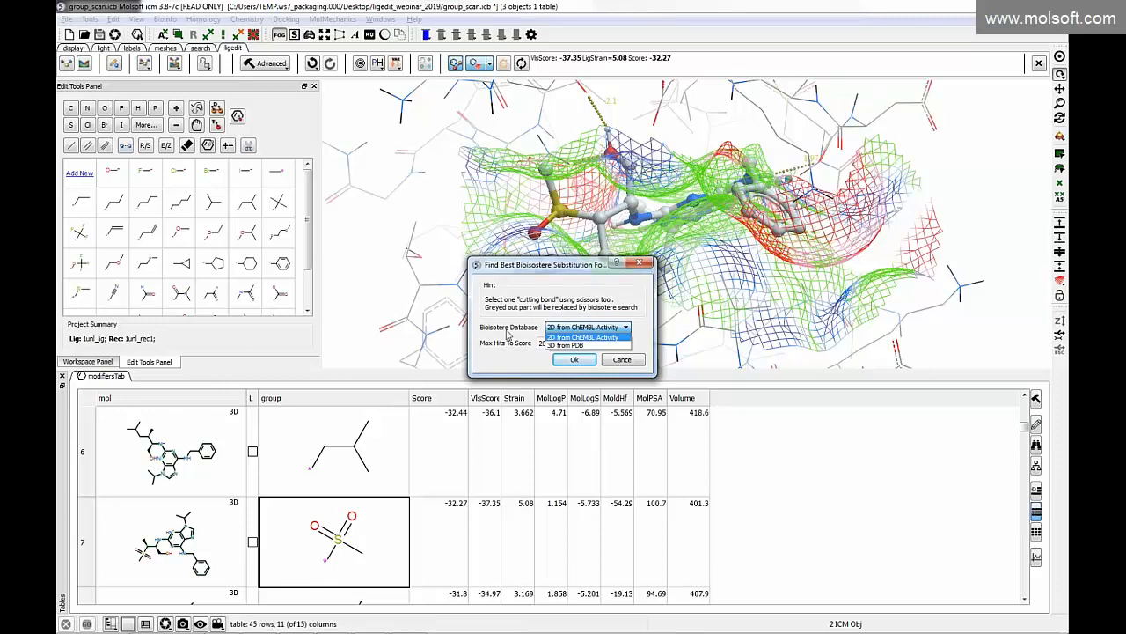
{"action": "left_click", "coordinate": [512, 309]}
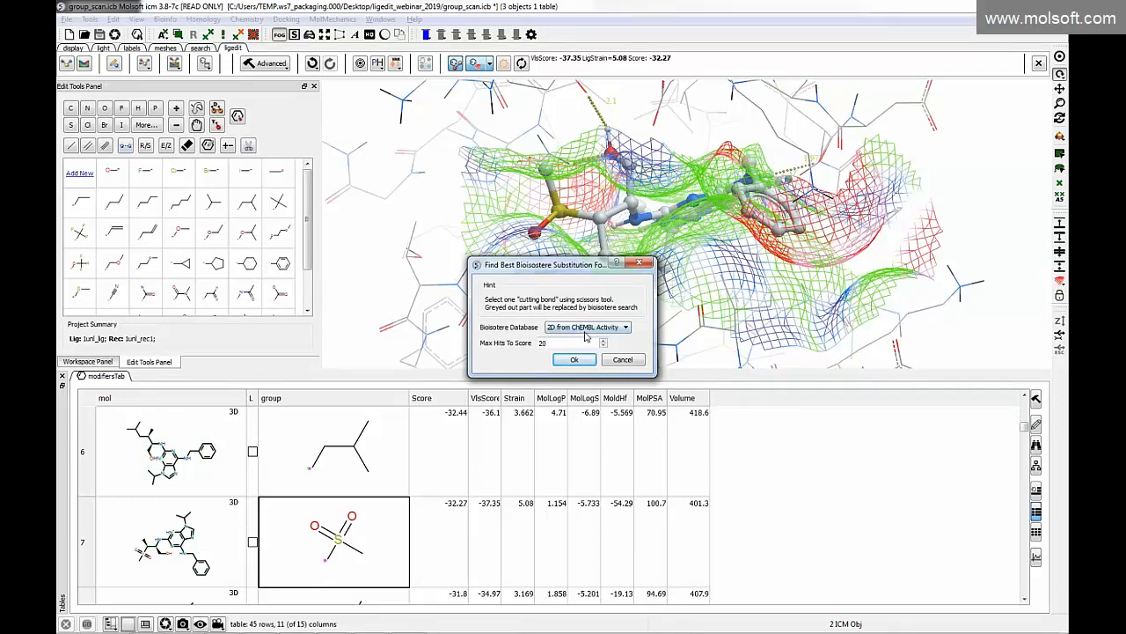
{"action": "left_click", "coordinate": [563, 328]}
{"action": "left_click", "coordinate": [631, 317]}
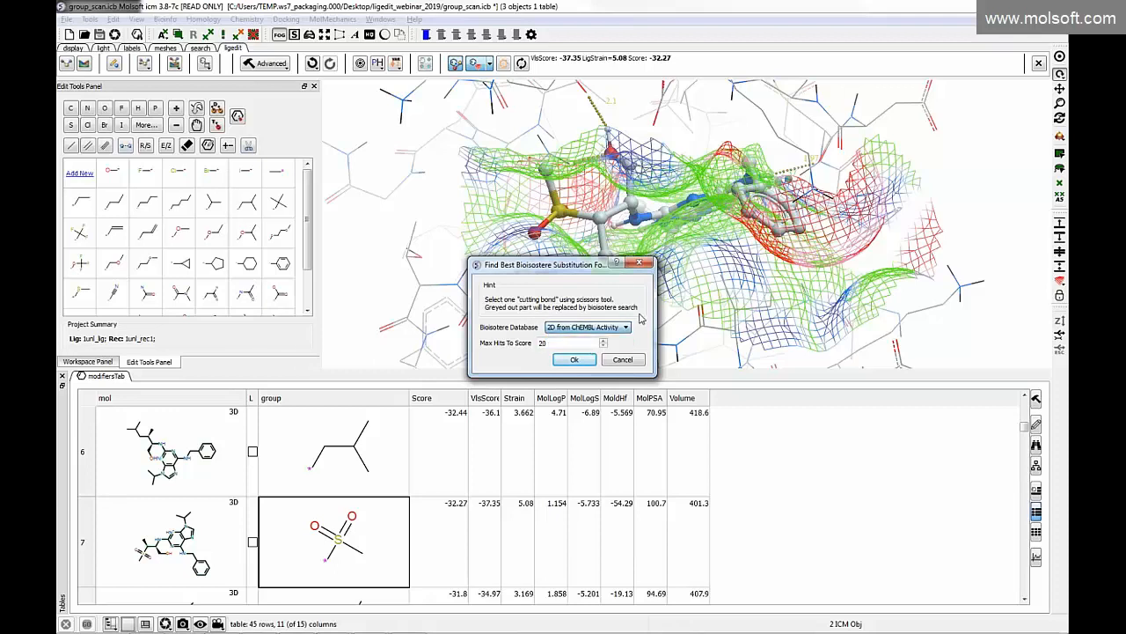
{"action": "left_click", "coordinate": [630, 362]}
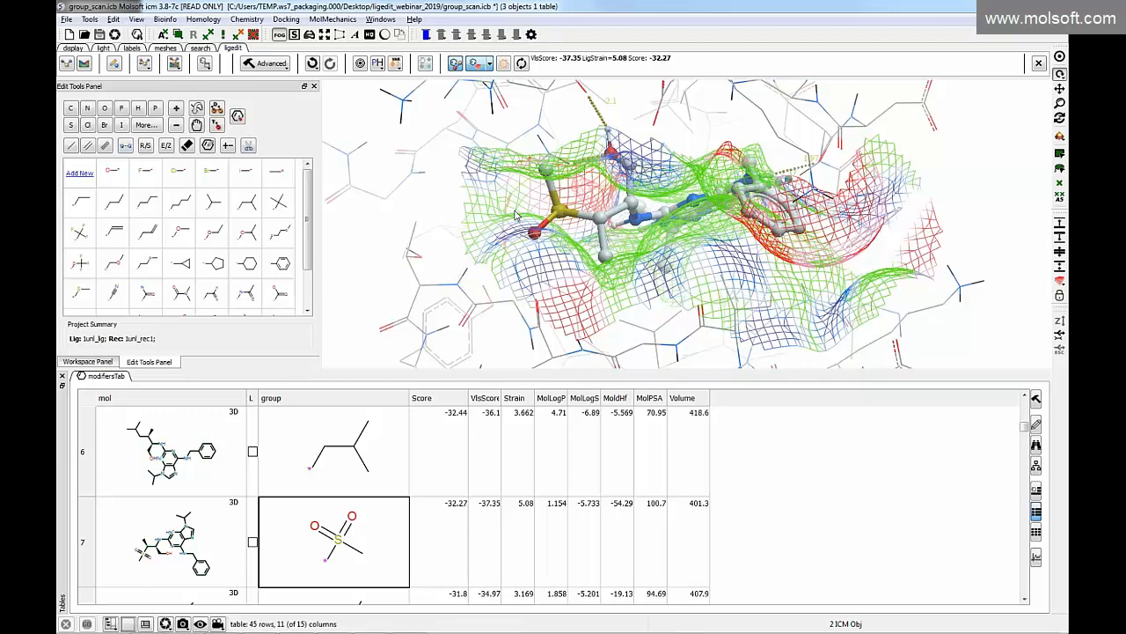
Examine the Multiple Position Group Scan's R-group list, hetero scan and input options, and close the settings without running it
{"action": "left_click", "coordinate": [273, 67]}
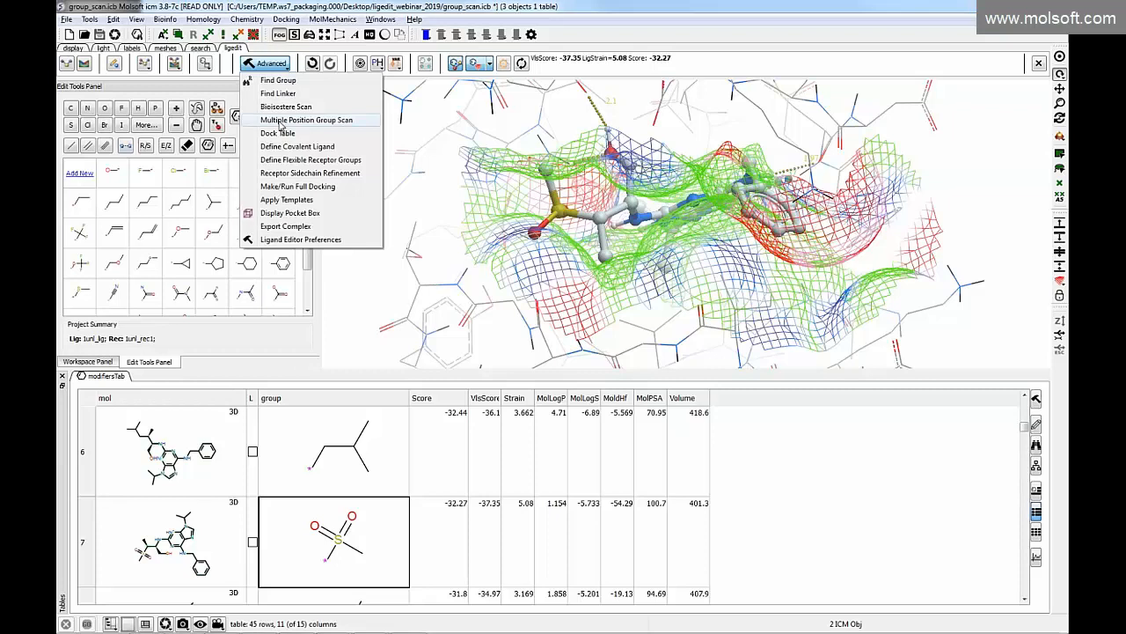
{"action": "left_click", "coordinate": [280, 123]}
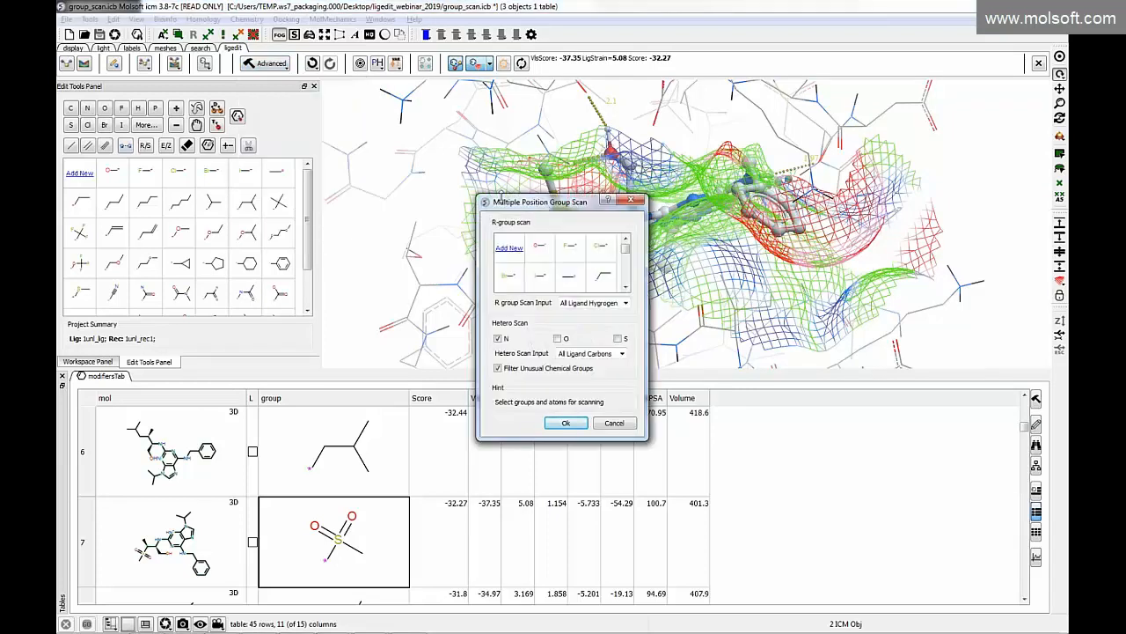
{"action": "left_click_drag", "start_coordinate": [519, 202], "coordinate": [269, 150]}
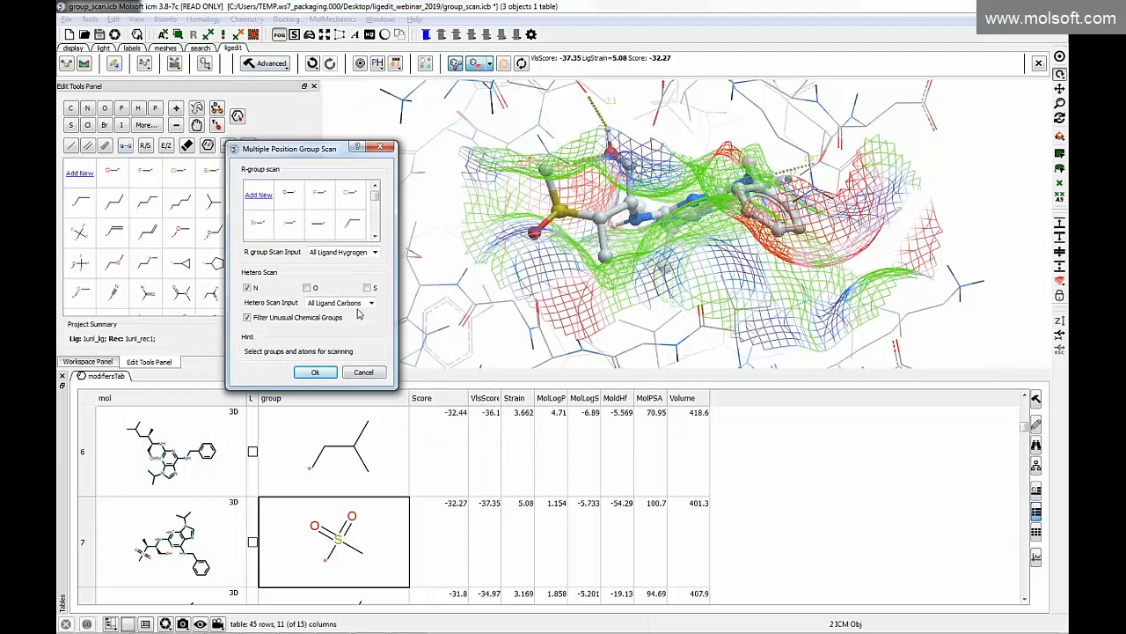
{"action": "mouse_move", "coordinate": [376, 197]}
{"action": "left_mouse_down"}
{"action": "mouse_move", "coordinate": [375, 231]}
{"action": "mouse_move", "coordinate": [376, 195]}
{"action": "left_mouse_up"}
{"action": "left_click_drag", "start_coordinate": [398, 251], "coordinate": [482, 252]}
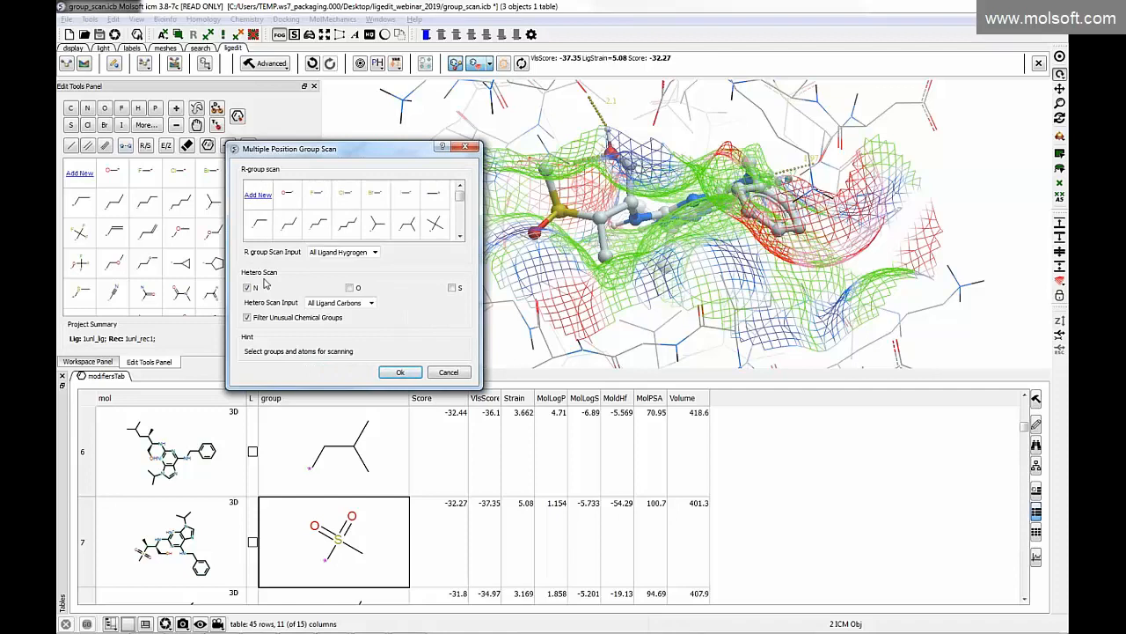
{"action": "left_click", "coordinate": [350, 287]}
{"action": "left_click", "coordinate": [308, 286]}
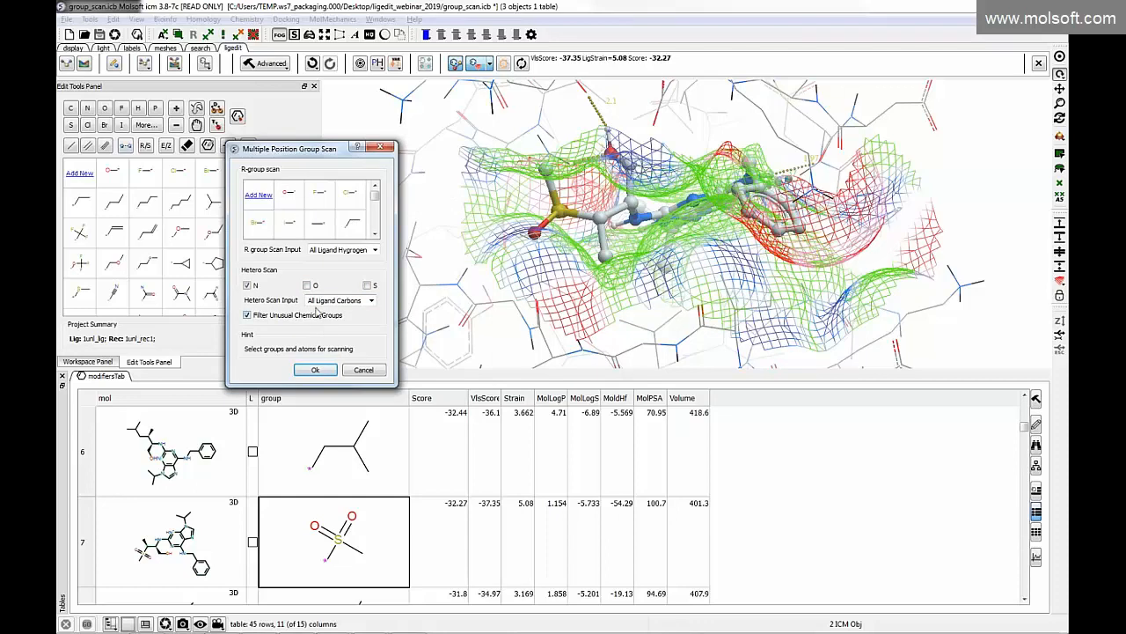
{"action": "left_click", "coordinate": [363, 369]}
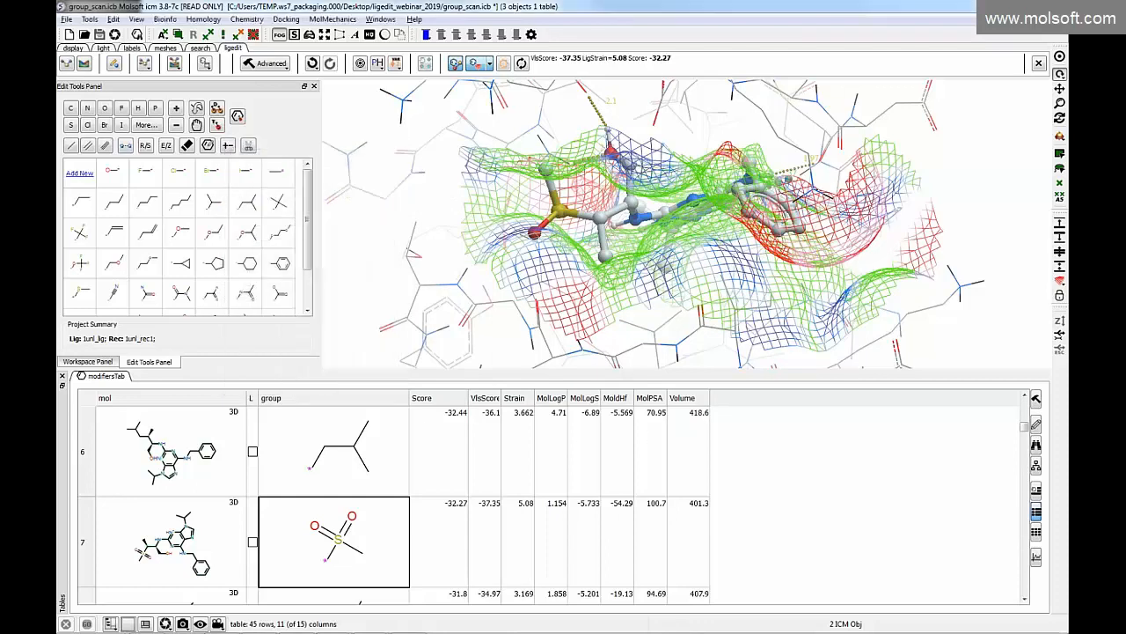
{"action": "scroll", "coordinate": [356, 480], "scroll_direction": "down", "scroll_amount": 3}
{"action": "scroll", "coordinate": [350, 498], "scroll_direction": "up", "scroll_amount": 4}
{"action": "scroll", "coordinate": [348, 497], "scroll_direction": "up", "scroll_amount": 4}
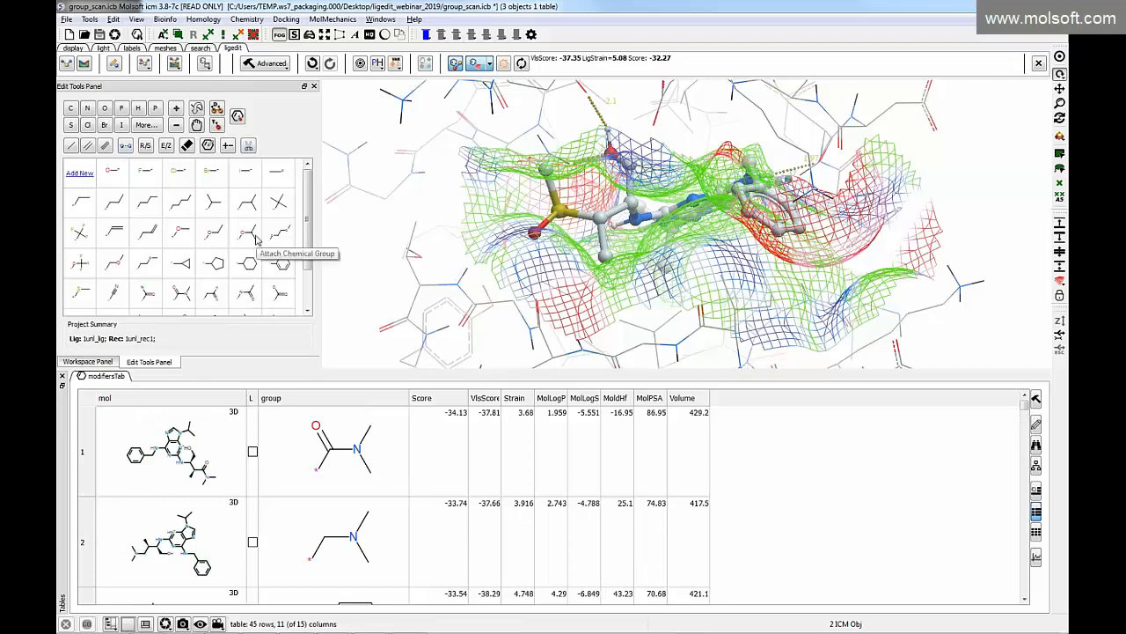
Switch to the ligedit_webinar_2019 presentation in PowerPoint and start the slide show from the final "Thank you for Attending the Webinar" slide
{"action": "key", "text": "alt+Tab"}
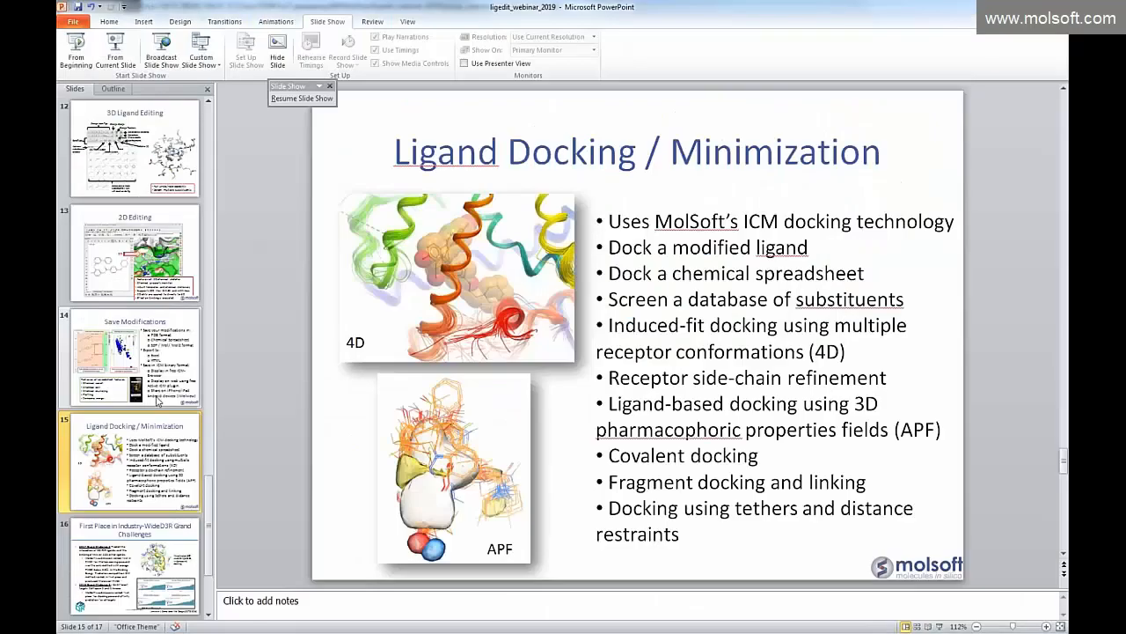
{"action": "left_click", "coordinate": [148, 536]}
{"action": "left_click", "coordinate": [145, 539]}
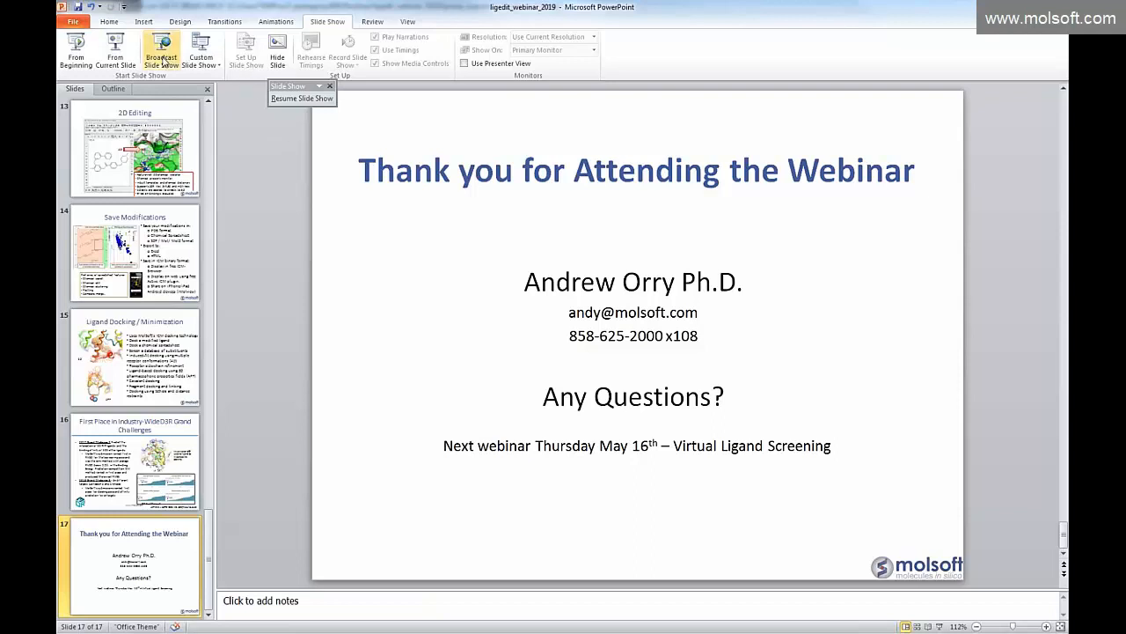
{"action": "left_click", "coordinate": [115, 52]}
{"action": "left_click", "coordinate": [335, 264]}
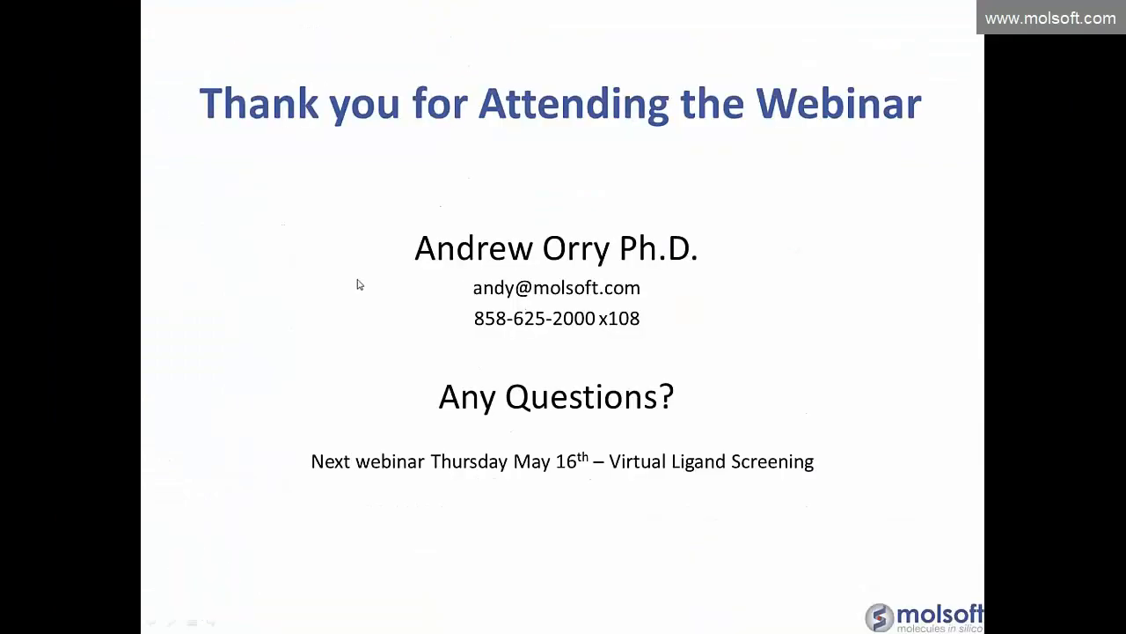